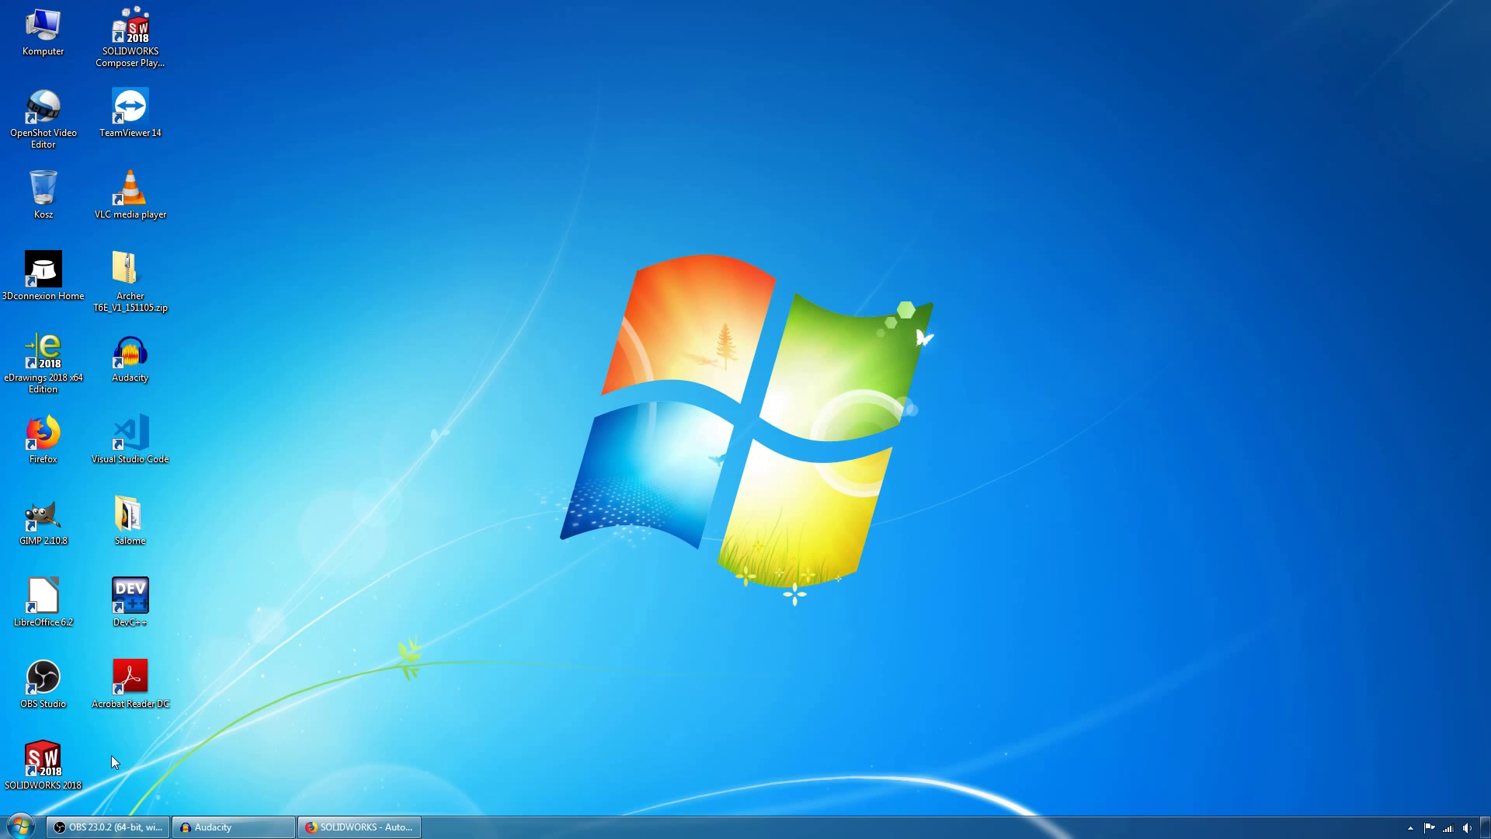
Step: Restore the Firefox window showing the SolidExpert homepage
{"action": "left_click", "coordinate": [42, 757]}
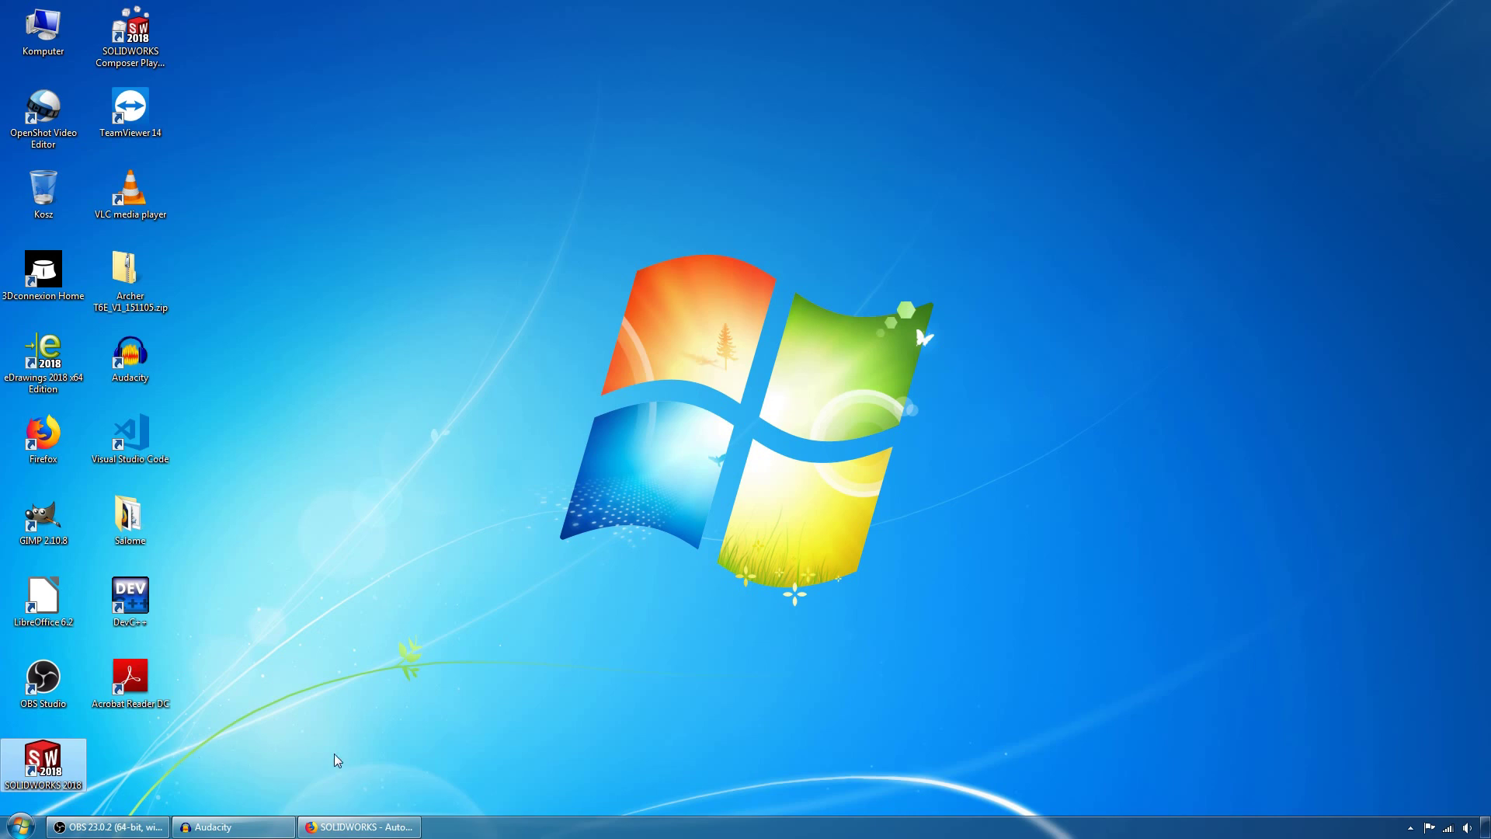
{"action": "left_click", "coordinate": [358, 826]}
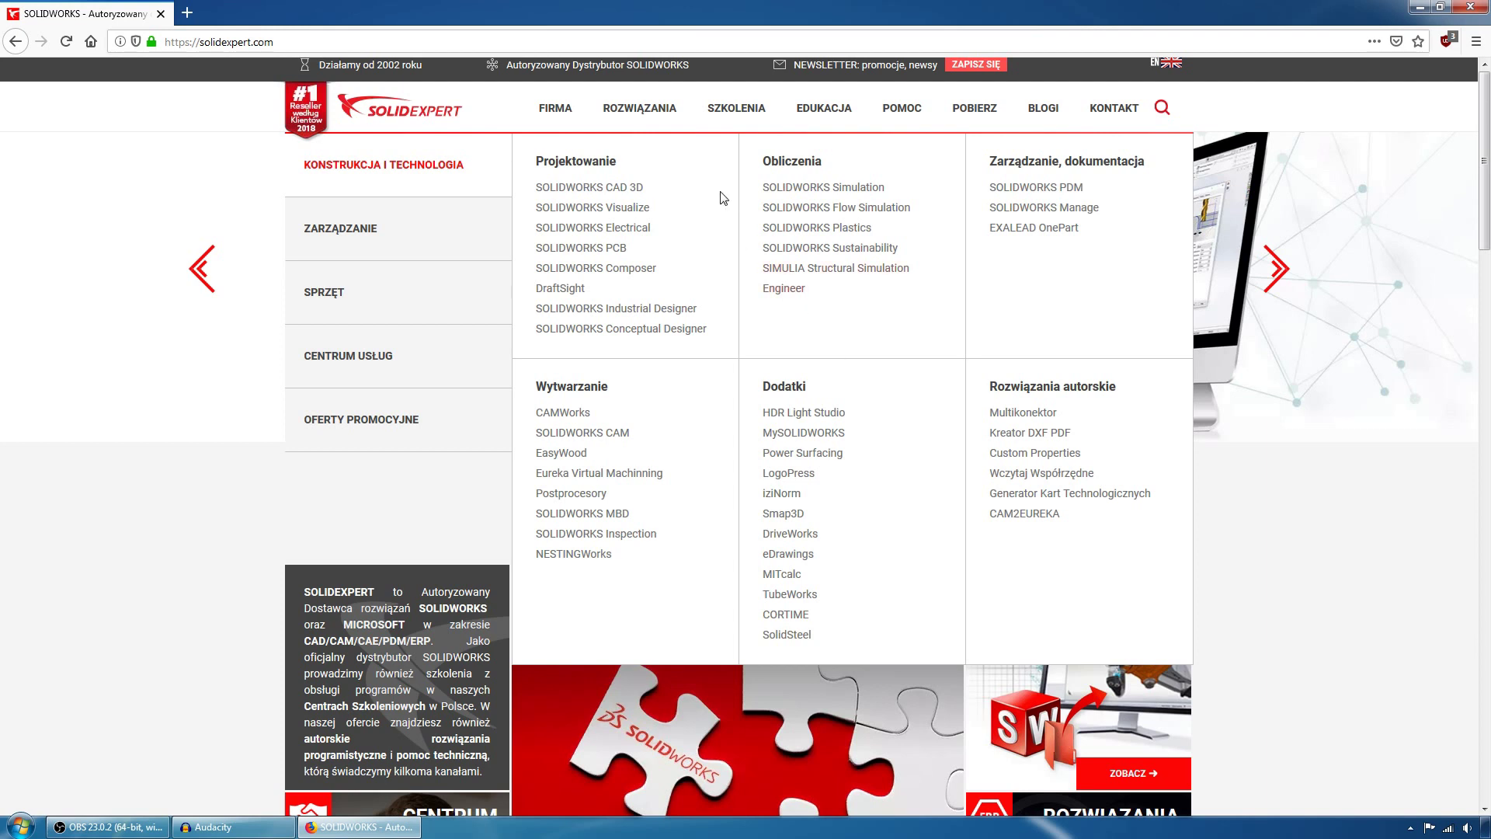
{"action": "mouse_move", "coordinate": [555, 107]}
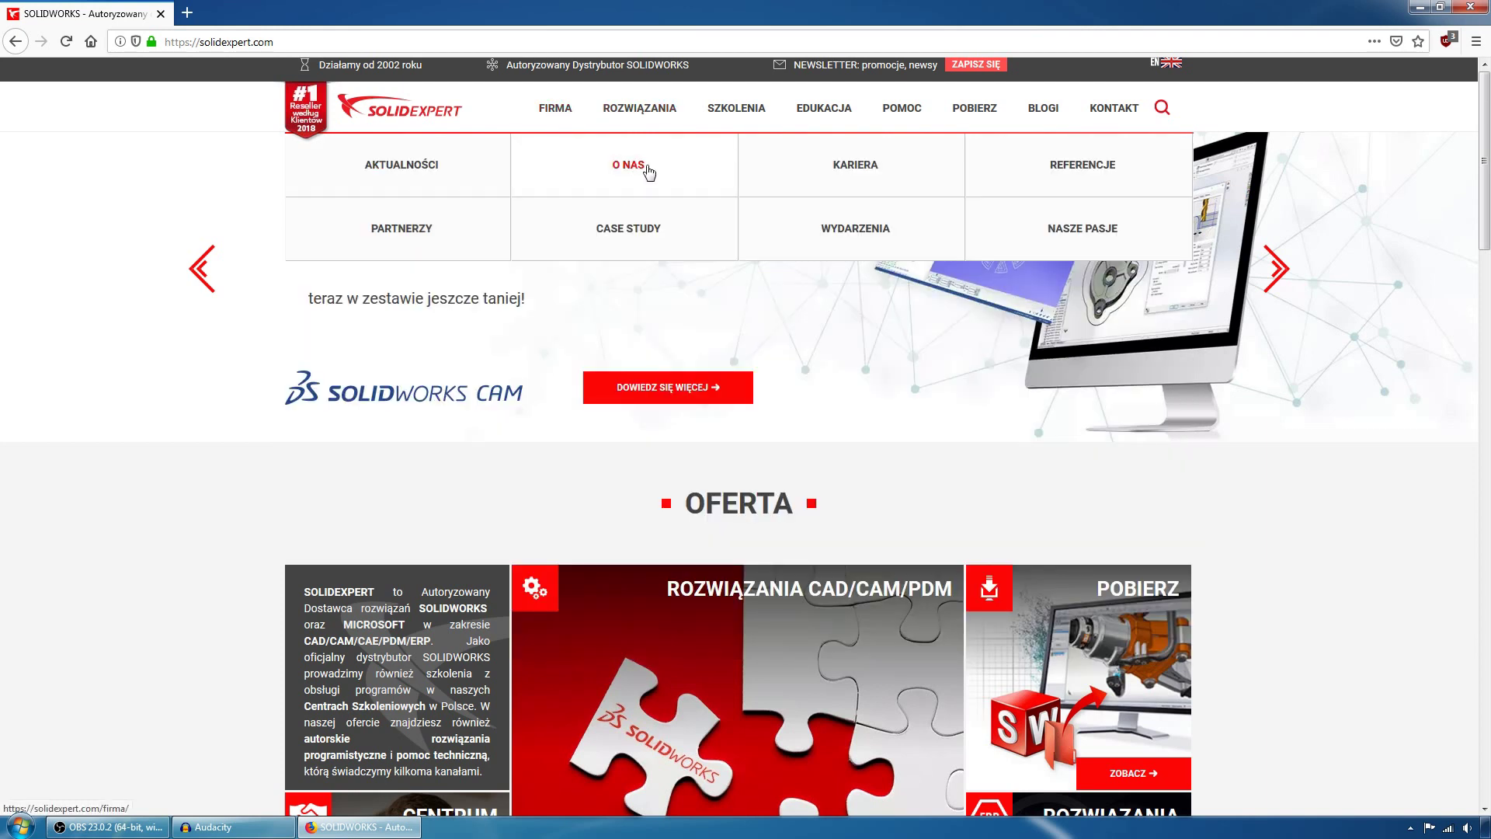
Step: Open SolidExpert's Firma (O NAS) company page and scroll through its introduction
{"action": "left_click", "coordinate": [649, 166]}
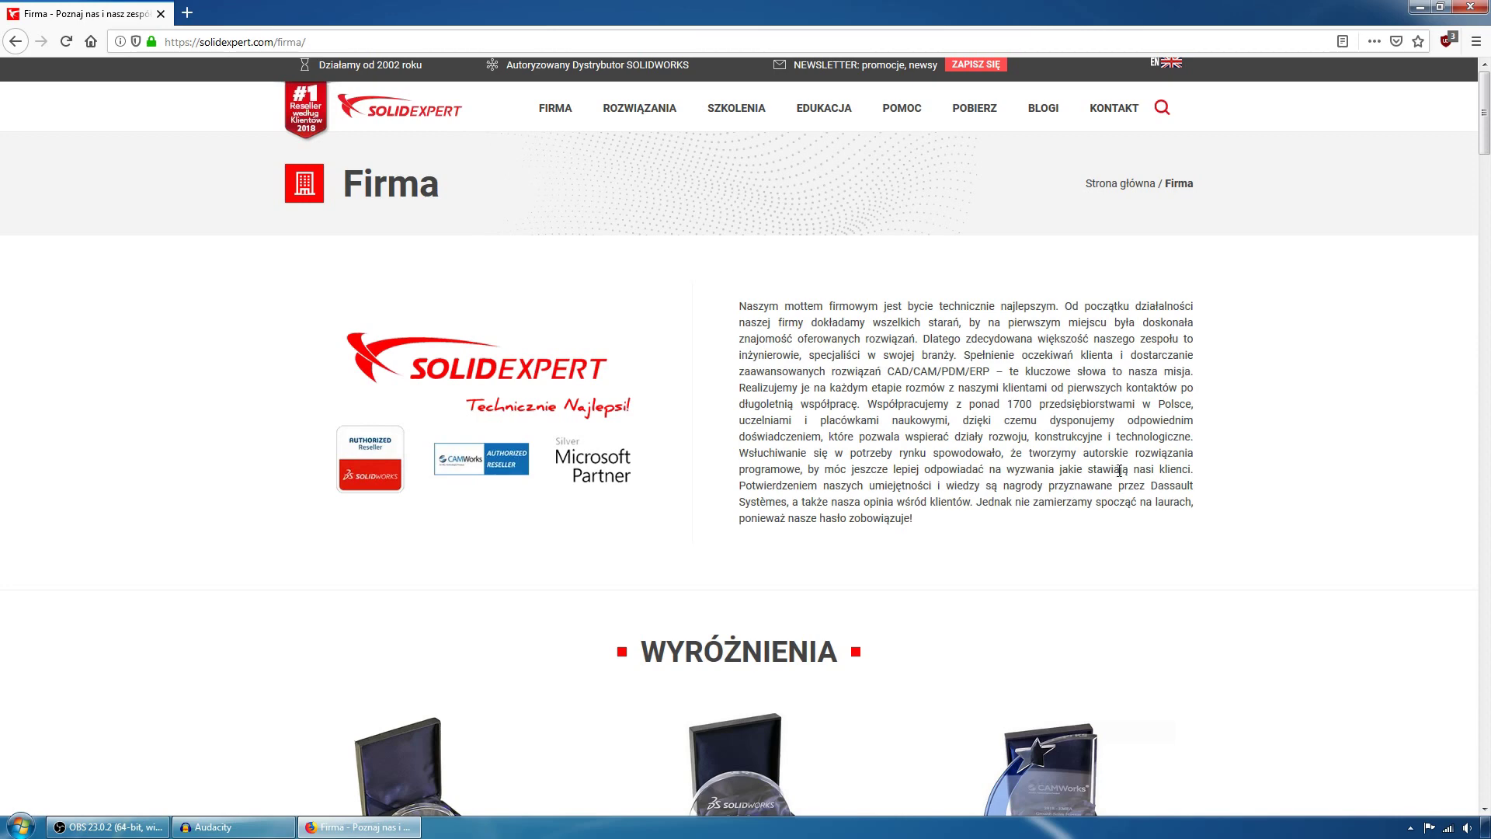
{"action": "scroll", "coordinate": [1149, 485], "scroll_direction": "down", "scroll_amount": 4}
{"action": "scroll", "coordinate": [1347, 472], "scroll_direction": "up", "scroll_amount": 3}
{"action": "scroll", "coordinate": [1347, 471], "scroll_direction": "up", "scroll_amount": 1}
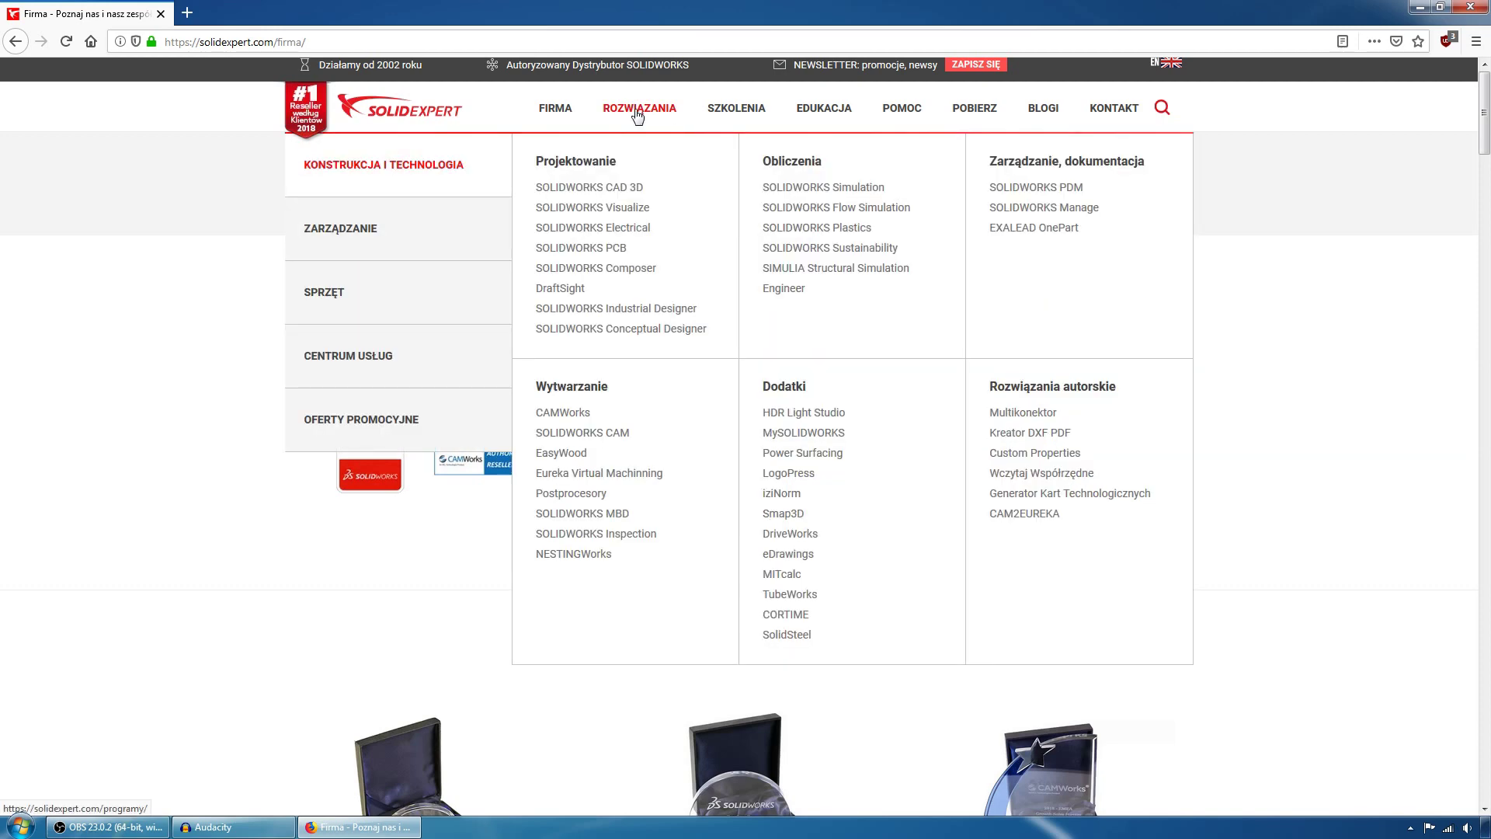
{"action": "mouse_move", "coordinate": [340, 229]}
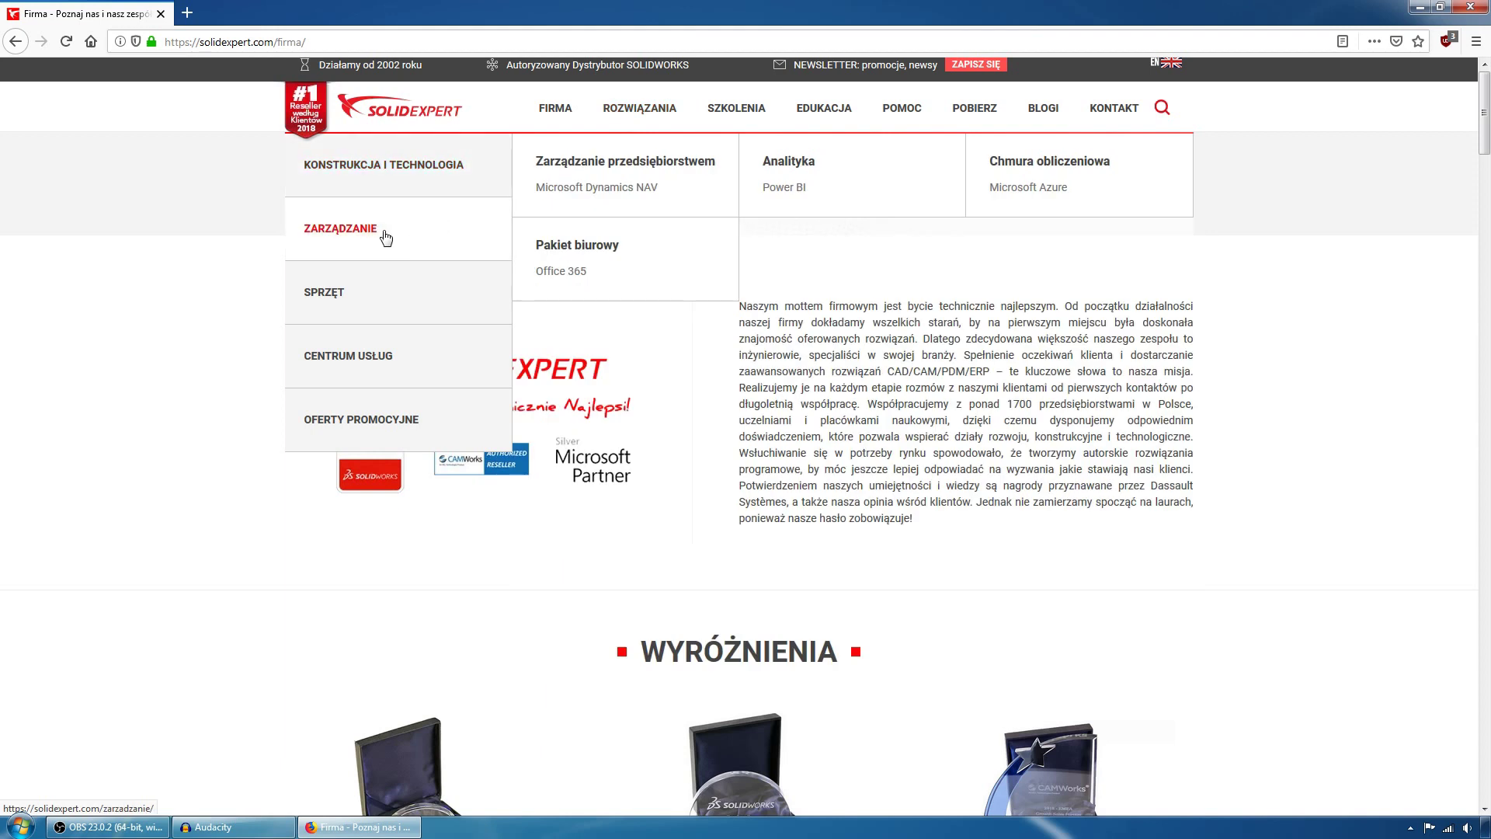
{"action": "mouse_move", "coordinate": [324, 292]}
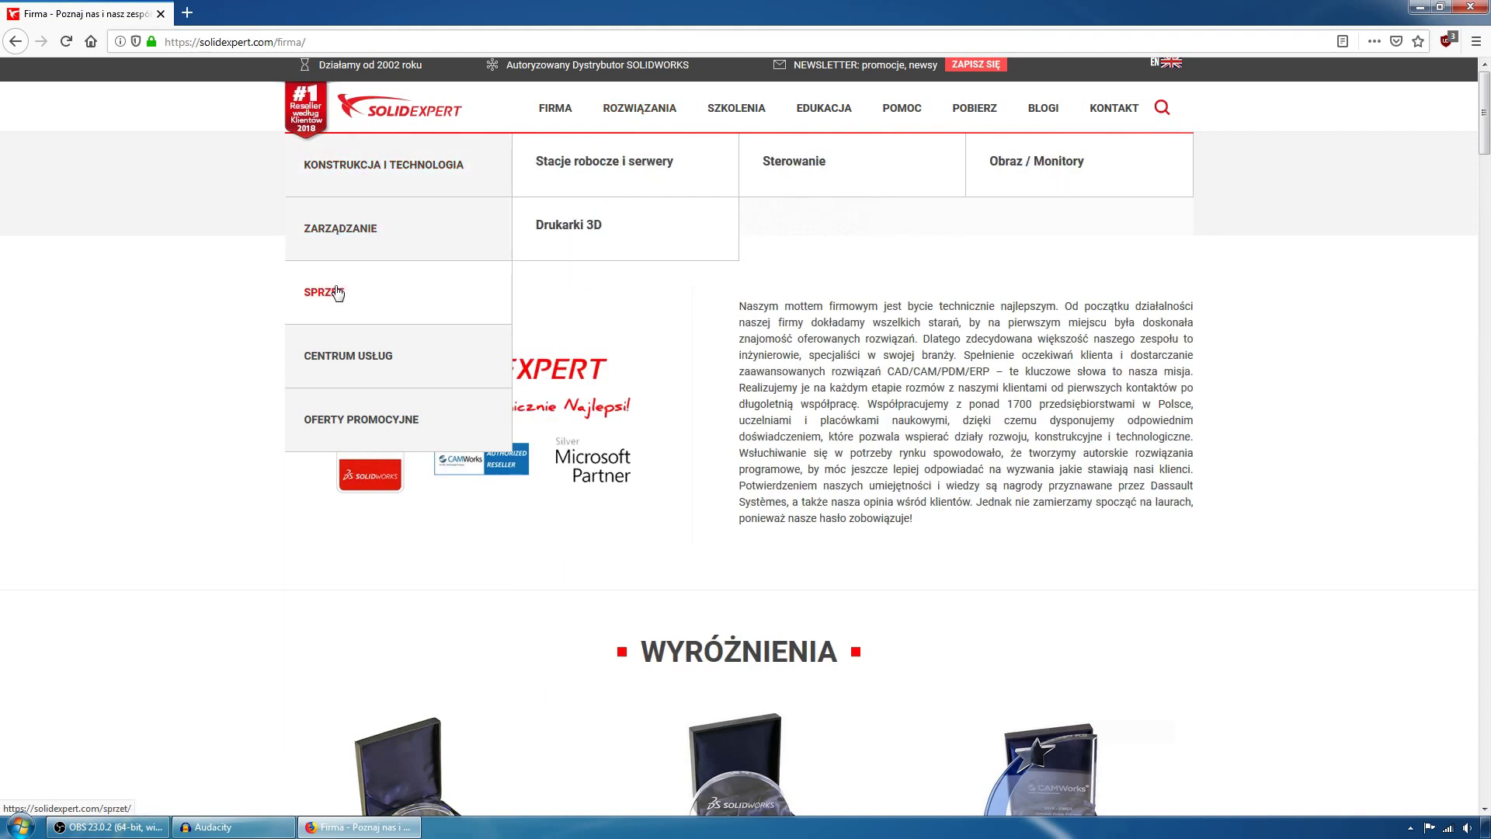
Step: Browse the workstation, controller, monitor and 3D printer sections of SolidExpert's Sprzęt page, then minimise Firefox
{"action": "left_click", "coordinate": [337, 292]}
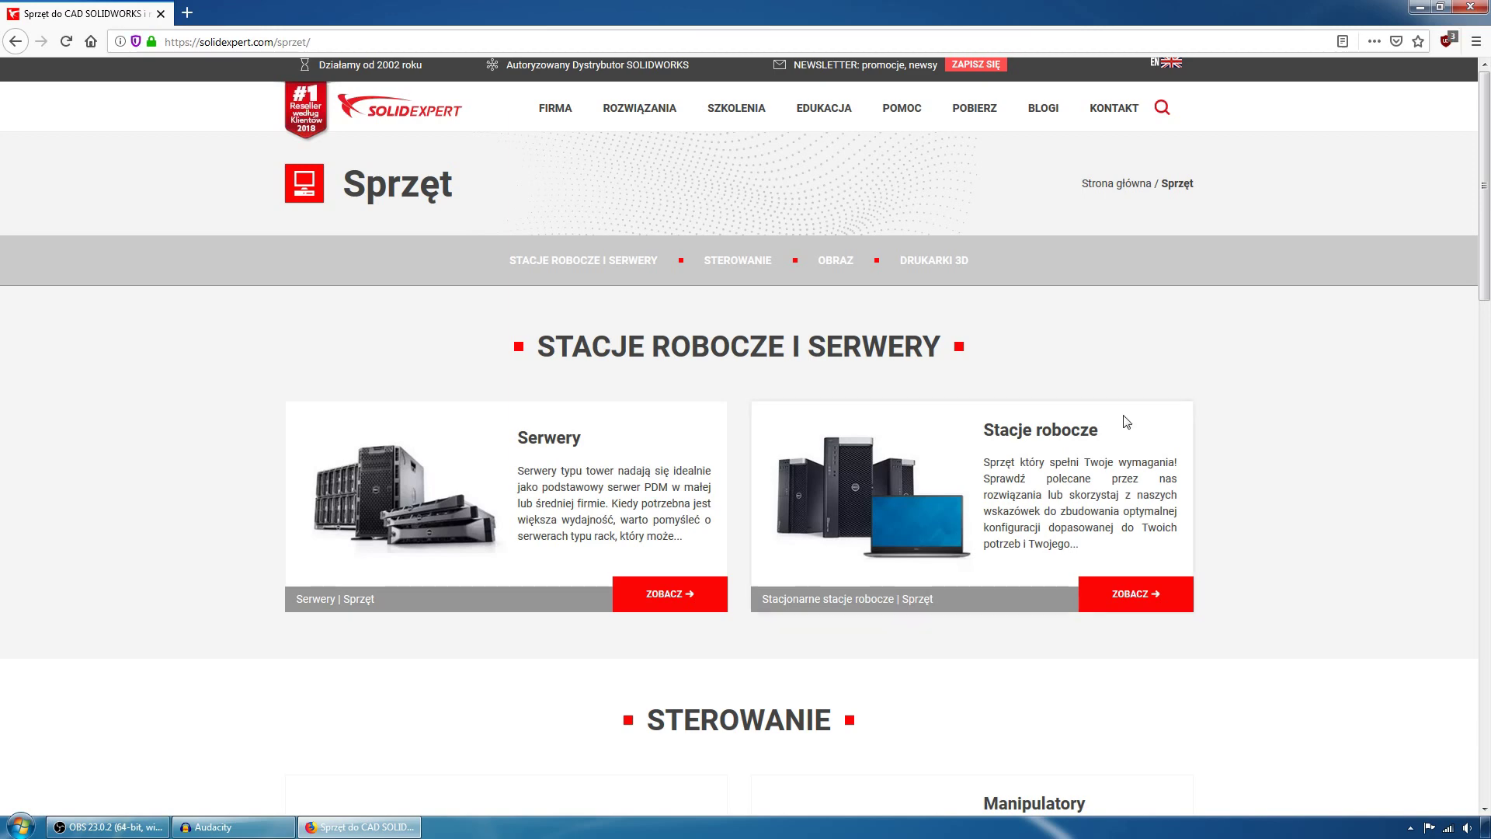
{"action": "scroll", "coordinate": [543, 408], "scroll_direction": "down", "scroll_amount": 5}
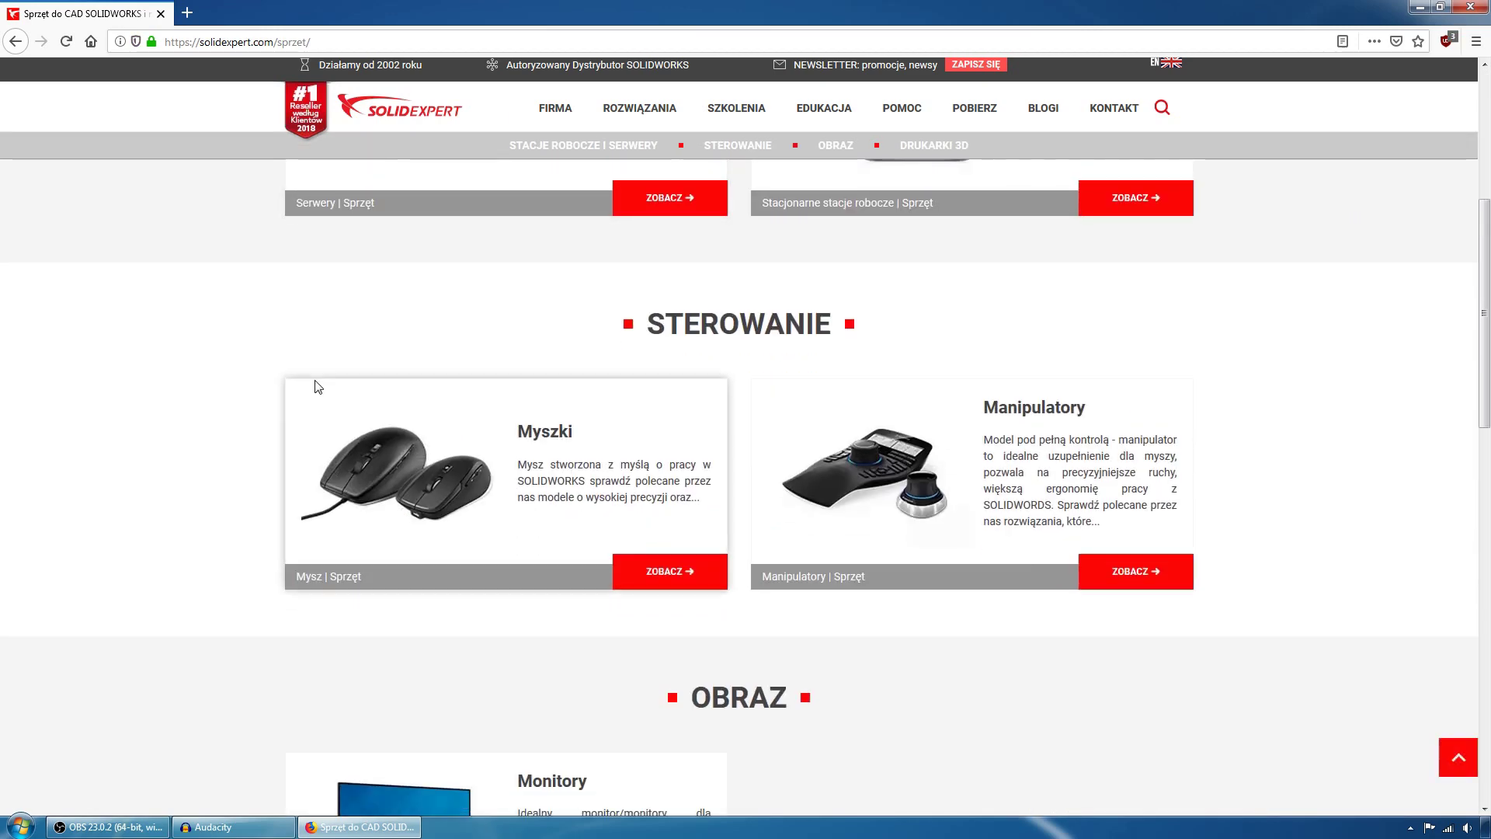
{"action": "scroll", "coordinate": [1009, 507], "scroll_direction": "down", "scroll_amount": 3}
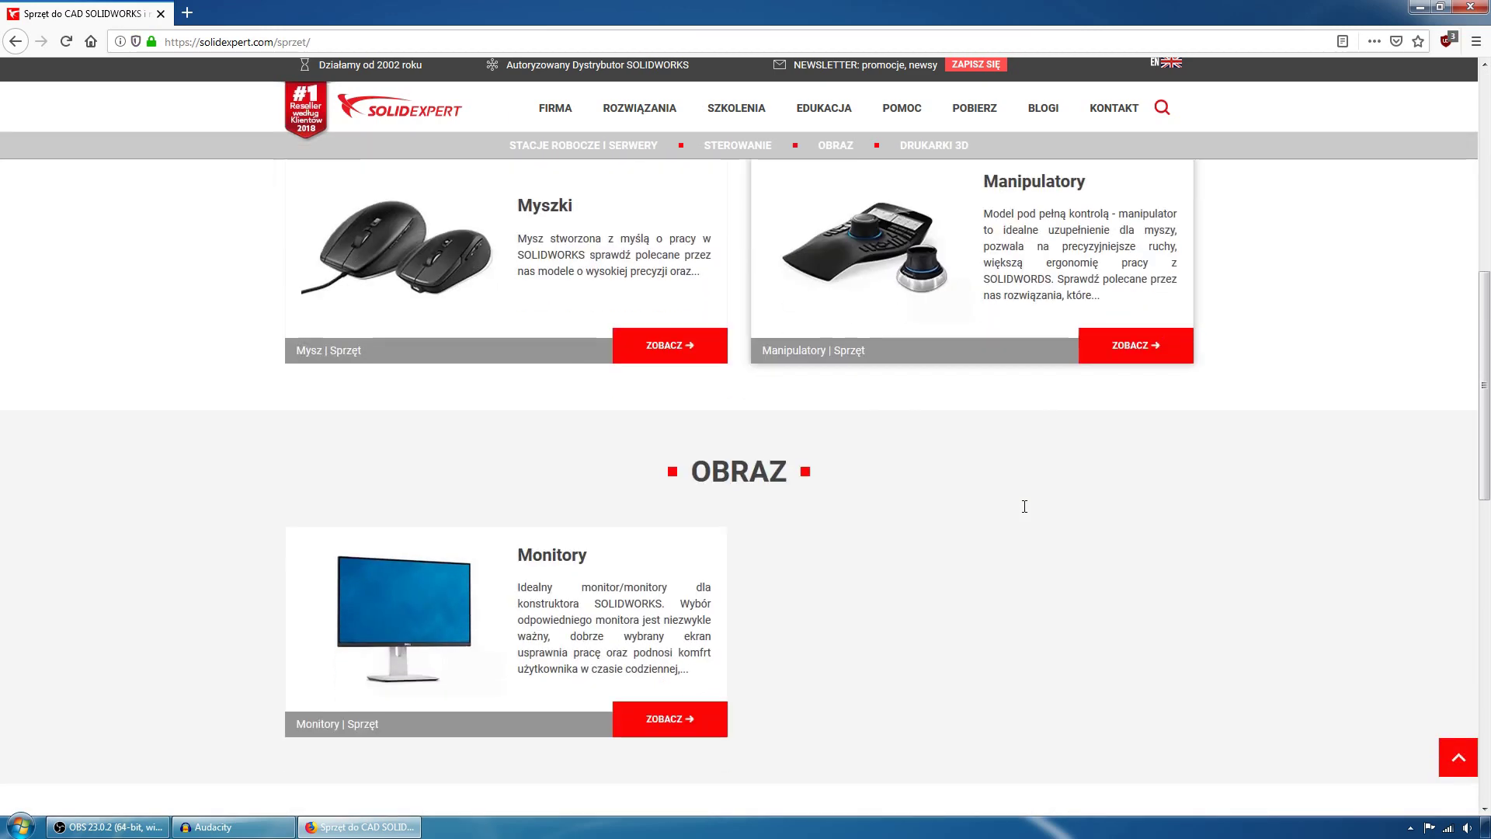
{"action": "scroll", "coordinate": [1024, 507], "scroll_direction": "up", "scroll_amount": 1}
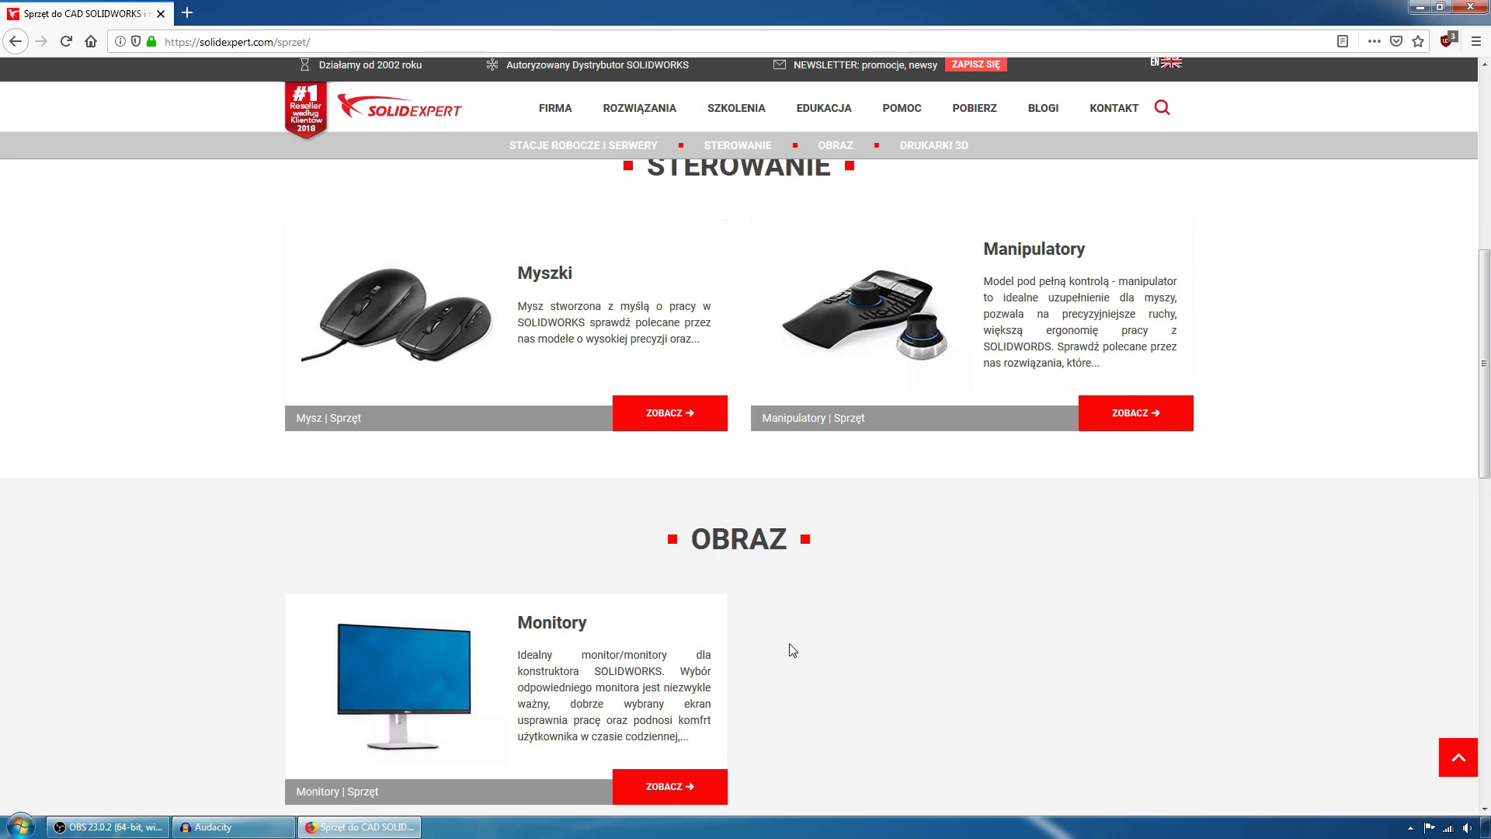
{"action": "scroll", "coordinate": [792, 650], "scroll_direction": "down", "scroll_amount": 2}
{"action": "scroll", "coordinate": [792, 650], "scroll_direction": "down", "scroll_amount": 4}
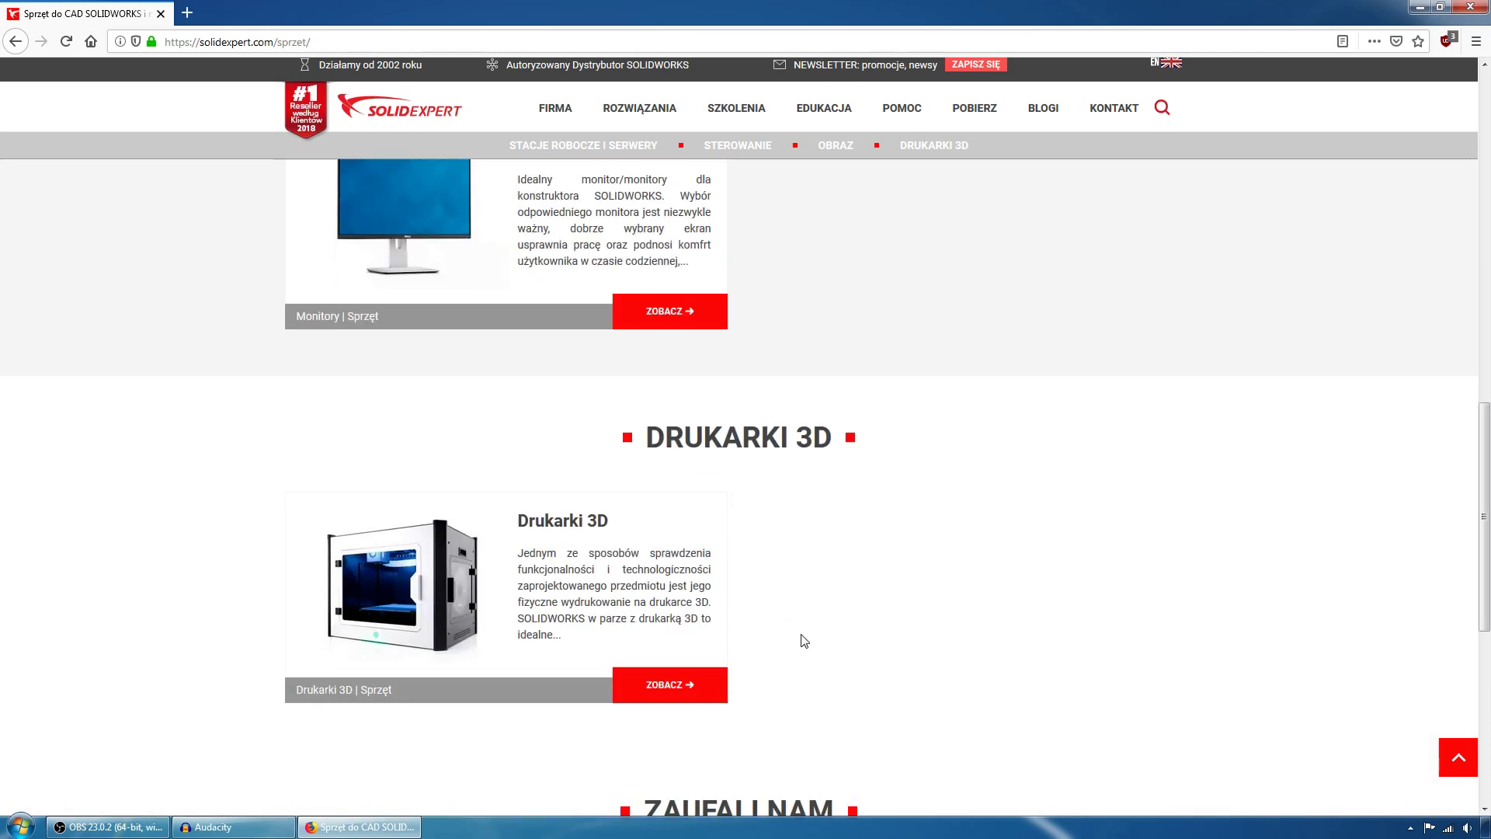
{"action": "scroll", "coordinate": [799, 641], "scroll_direction": "up", "scroll_amount": 6}
{"action": "scroll", "coordinate": [803, 640], "scroll_direction": "down", "scroll_amount": 5}
{"action": "scroll", "coordinate": [804, 640], "scroll_direction": "down", "scroll_amount": 2}
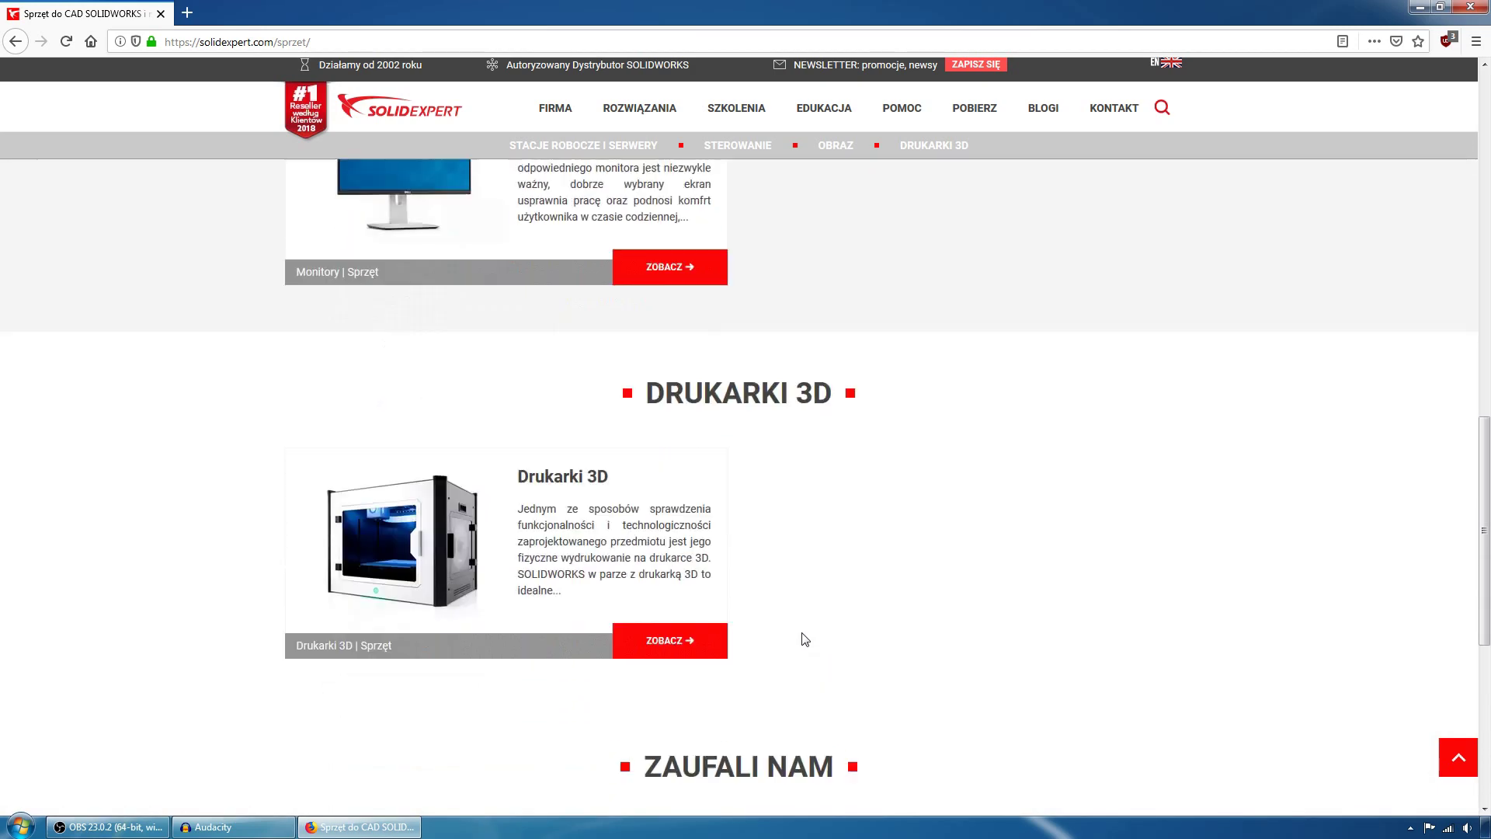
{"action": "scroll", "coordinate": [805, 638], "scroll_direction": "down", "scroll_amount": 2}
{"action": "scroll", "coordinate": [805, 639], "scroll_direction": "up", "scroll_amount": 2}
{"action": "scroll", "coordinate": [805, 638], "scroll_direction": "up", "scroll_amount": 6}
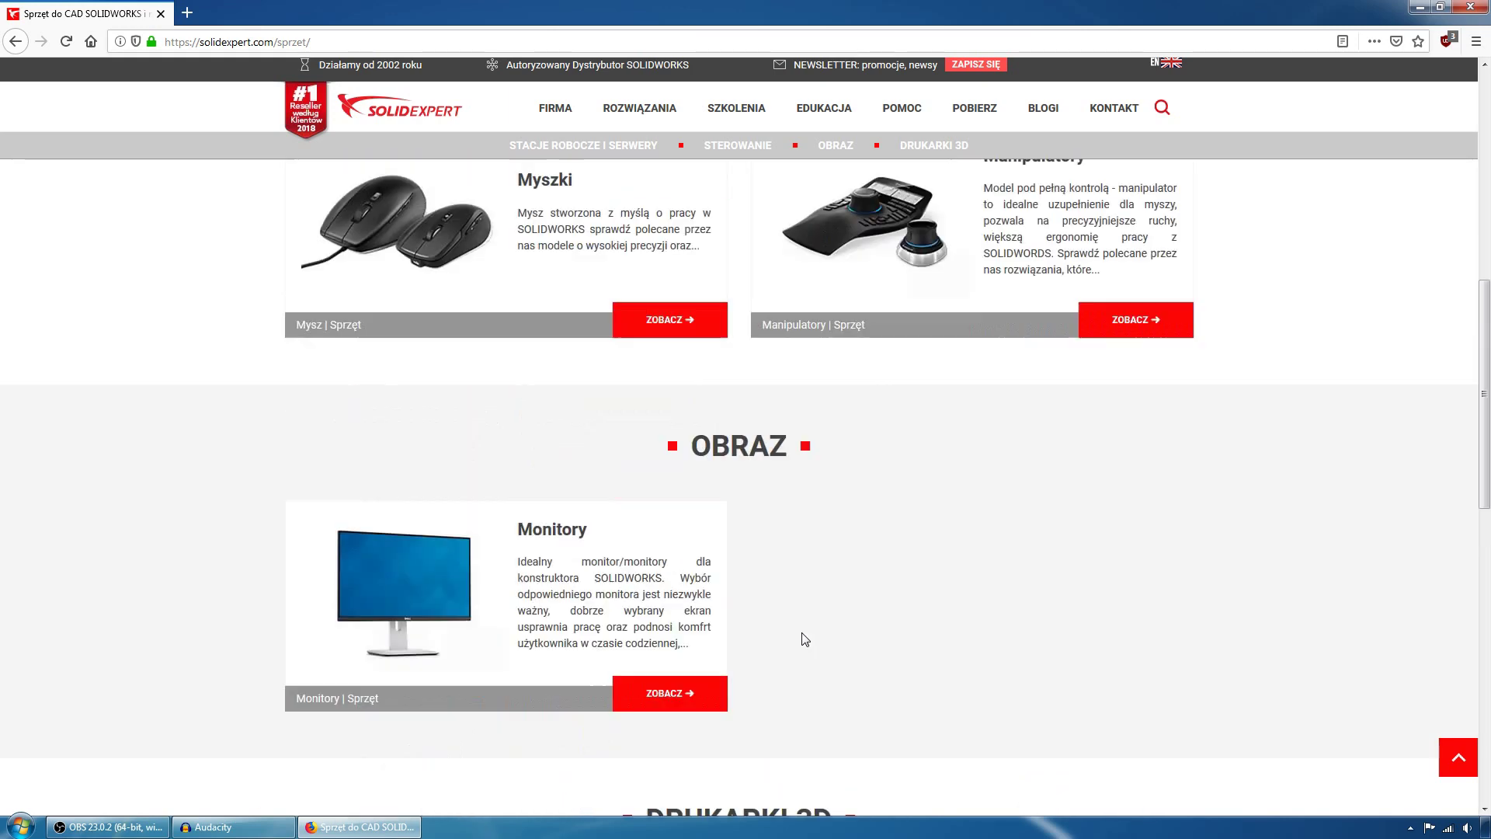
{"action": "scroll", "coordinate": [805, 638], "scroll_direction": "up", "scroll_amount": 3}
{"action": "scroll", "coordinate": [805, 638], "scroll_direction": "up", "scroll_amount": 1}
{"action": "scroll", "coordinate": [805, 638], "scroll_direction": "up", "scroll_amount": 3}
{"action": "scroll", "coordinate": [805, 638], "scroll_direction": "up", "scroll_amount": 1}
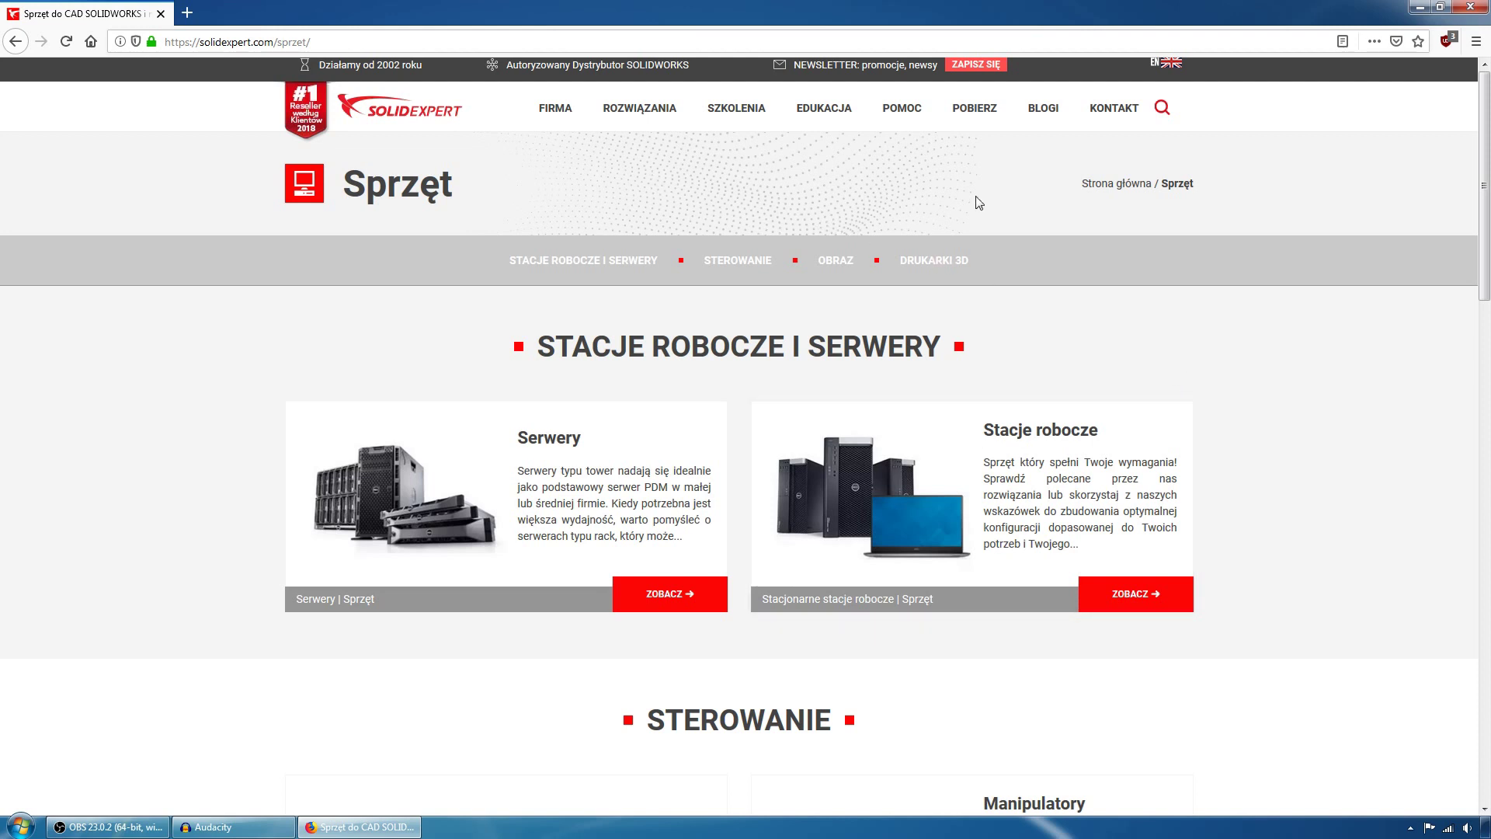
{"action": "left_click", "coordinate": [1418, 8]}
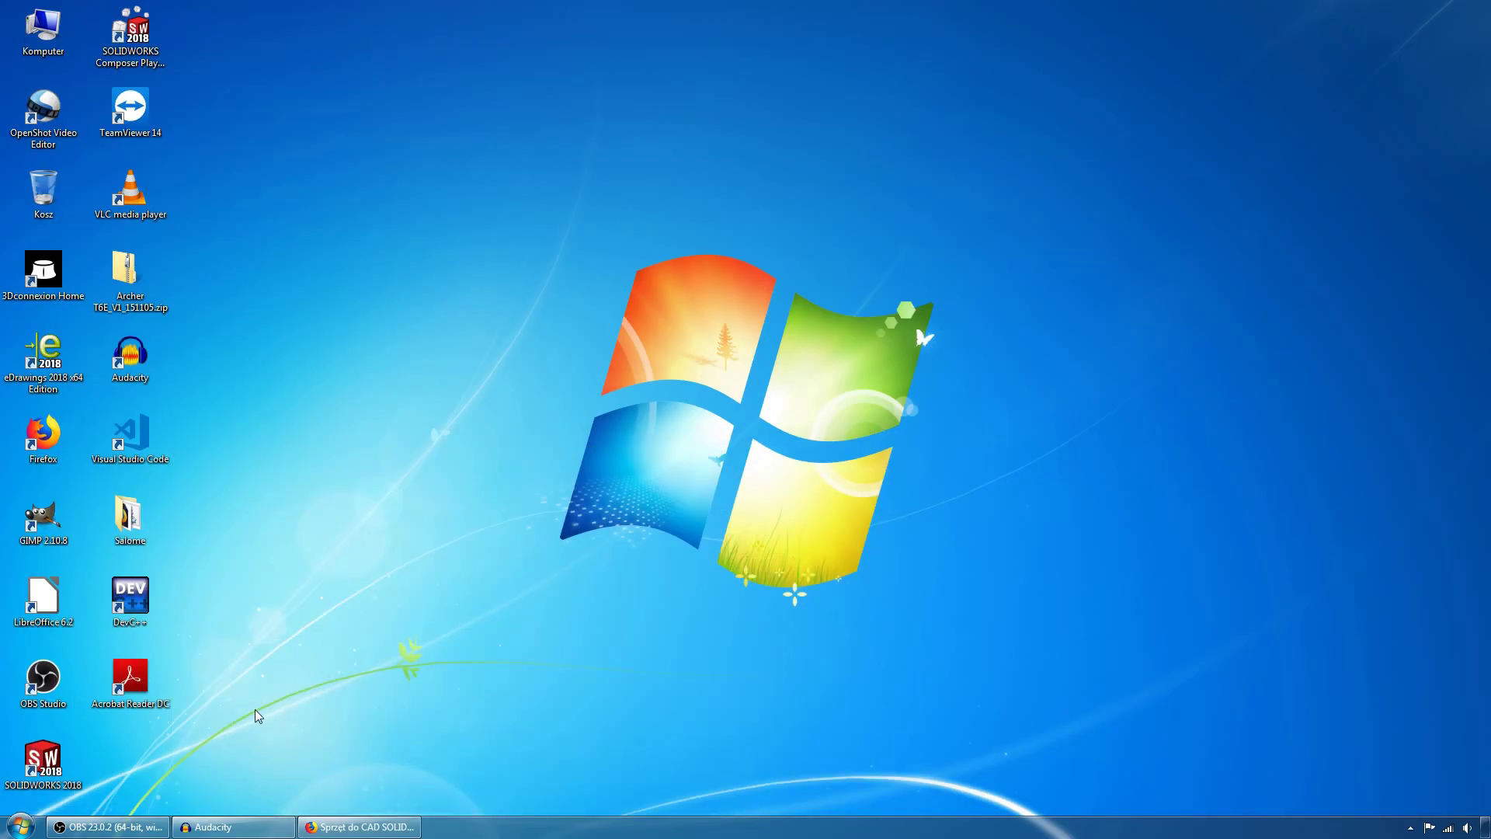
Step: Launch SOLIDWORKS 2018 from its desktop icon
{"action": "double_click", "coordinate": [54, 753]}
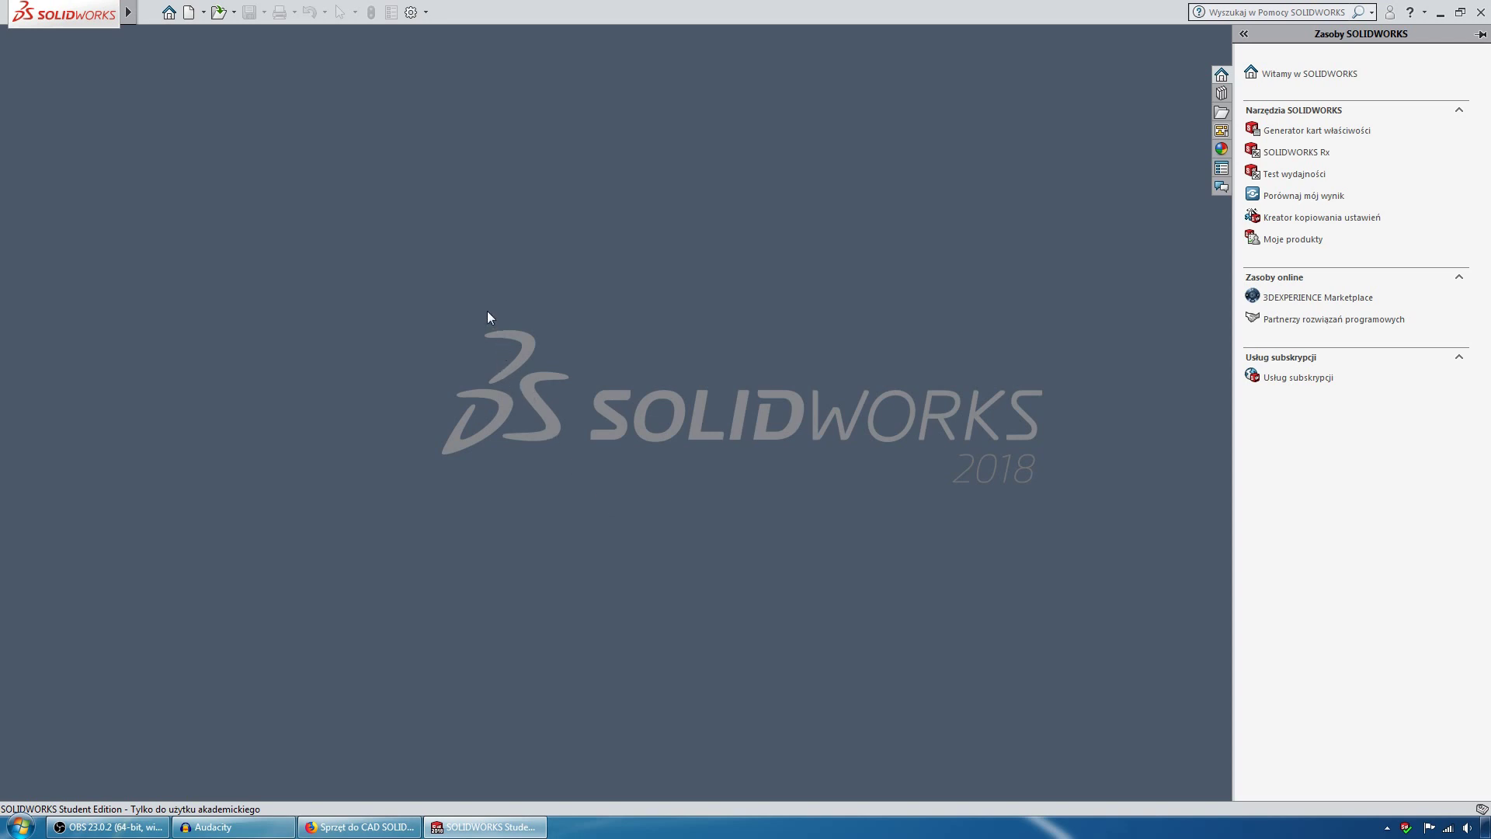
Step: Create a new Part document, opening the empty part Część1
{"action": "left_click", "coordinate": [190, 21]}
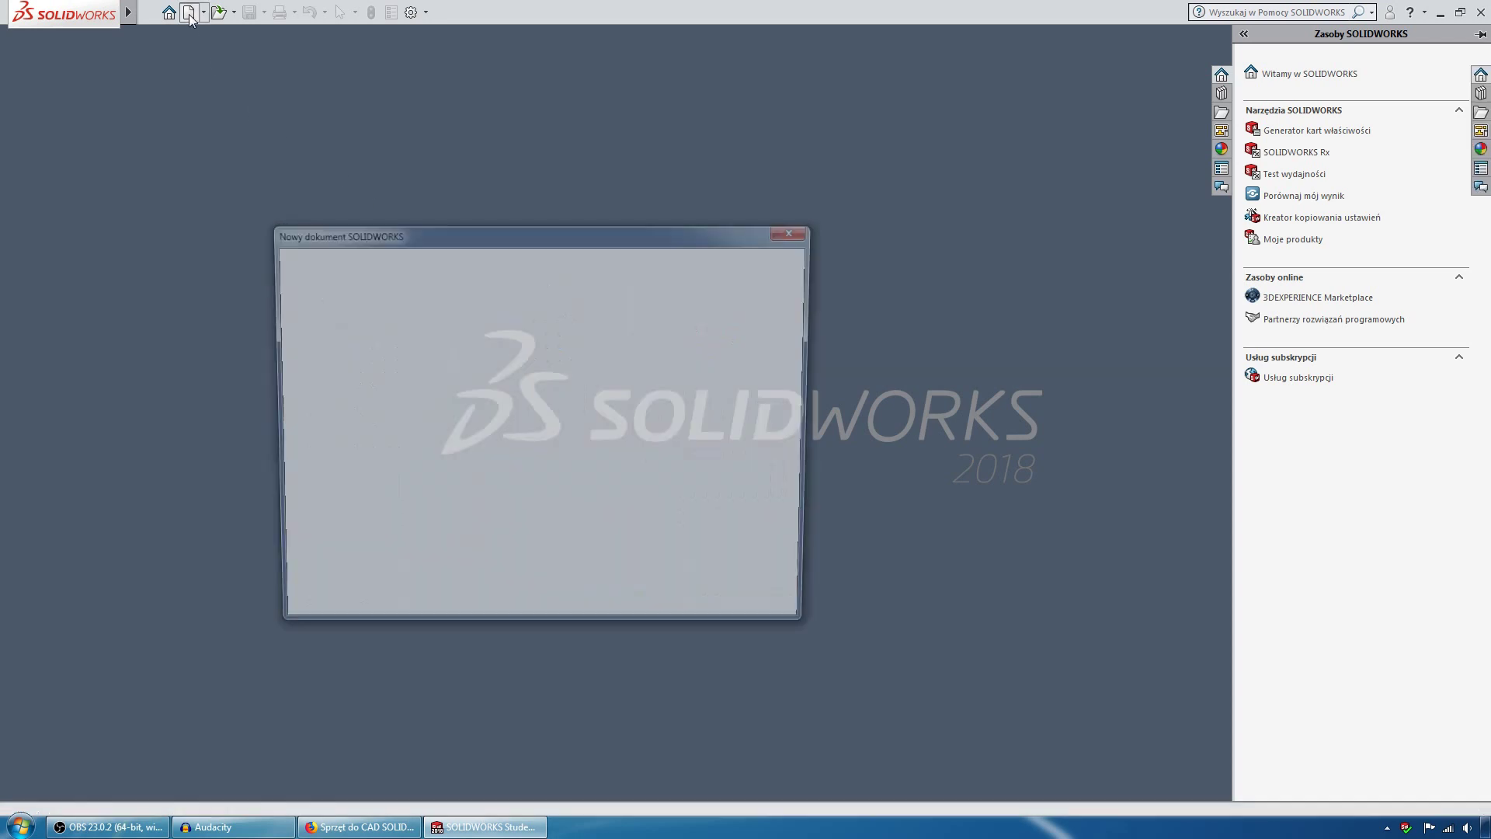
{"action": "left_click", "coordinate": [368, 368]}
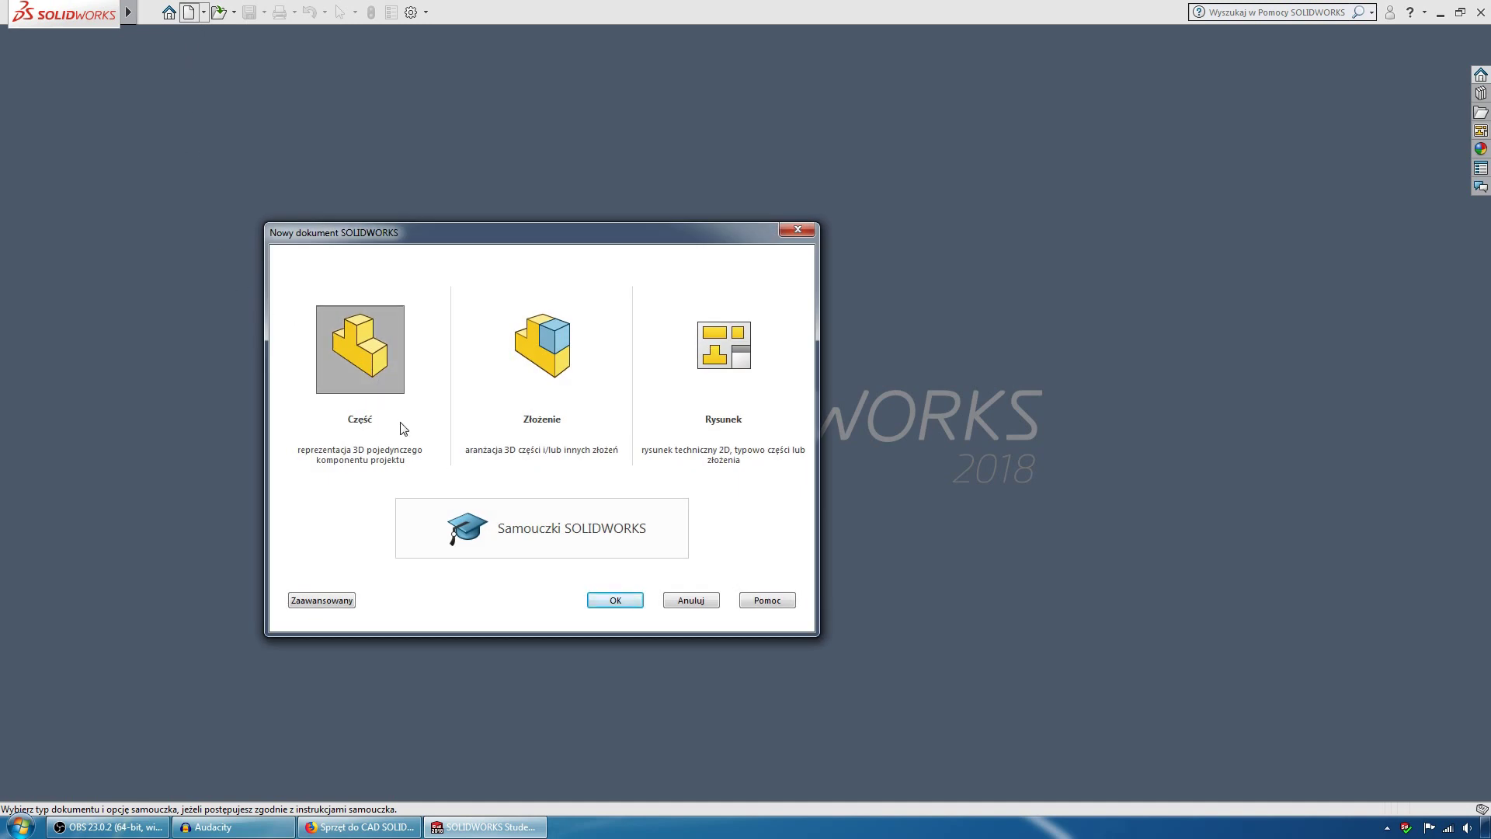
{"action": "left_click", "coordinate": [614, 601]}
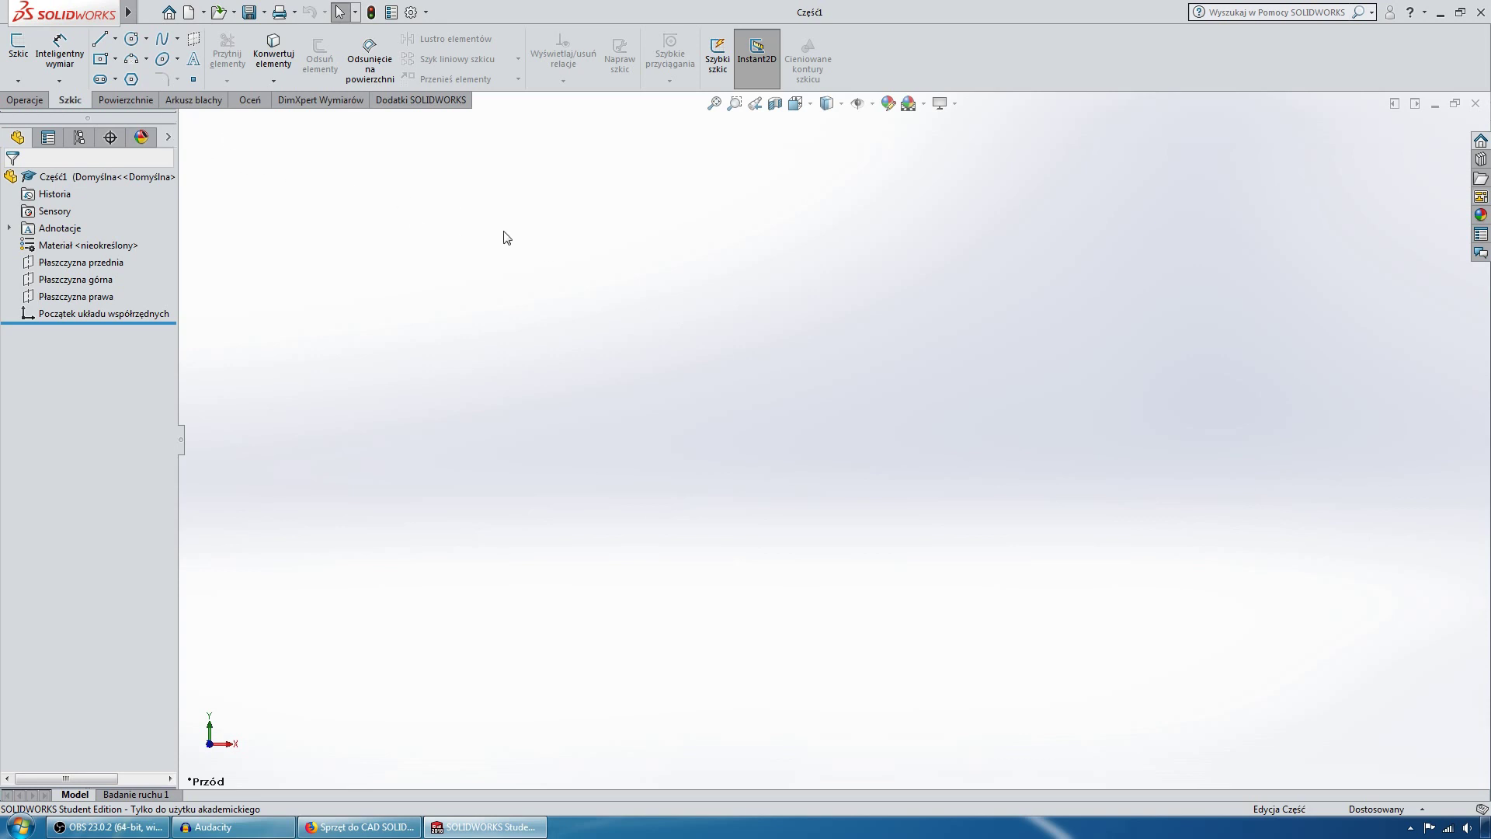
Step: Sketch on Płaszczyzna przednia an infinite horizontal centreline through the origin
{"action": "left_click", "coordinate": [17, 45]}
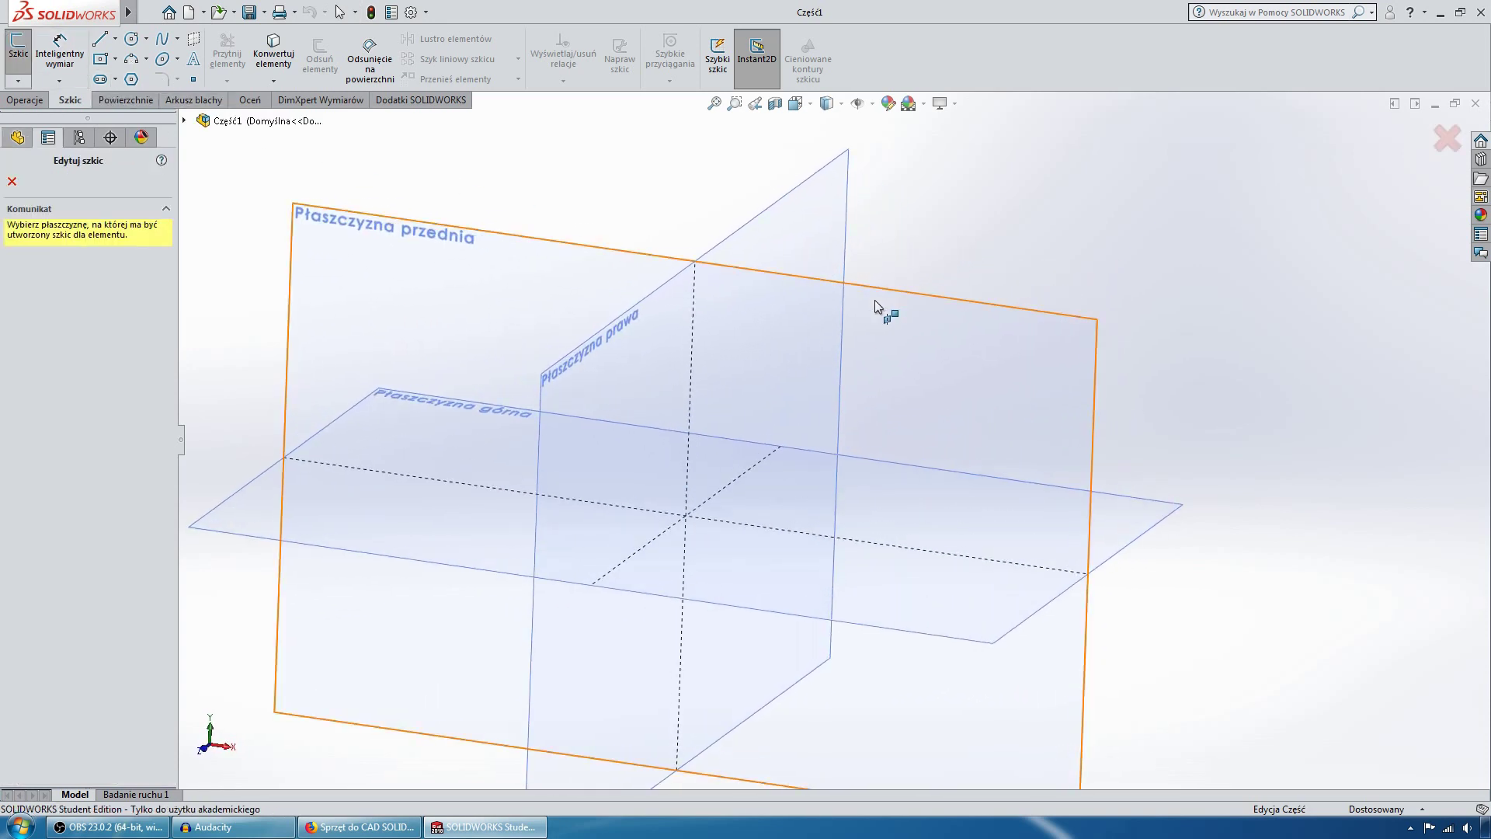
{"action": "left_click", "coordinate": [874, 299]}
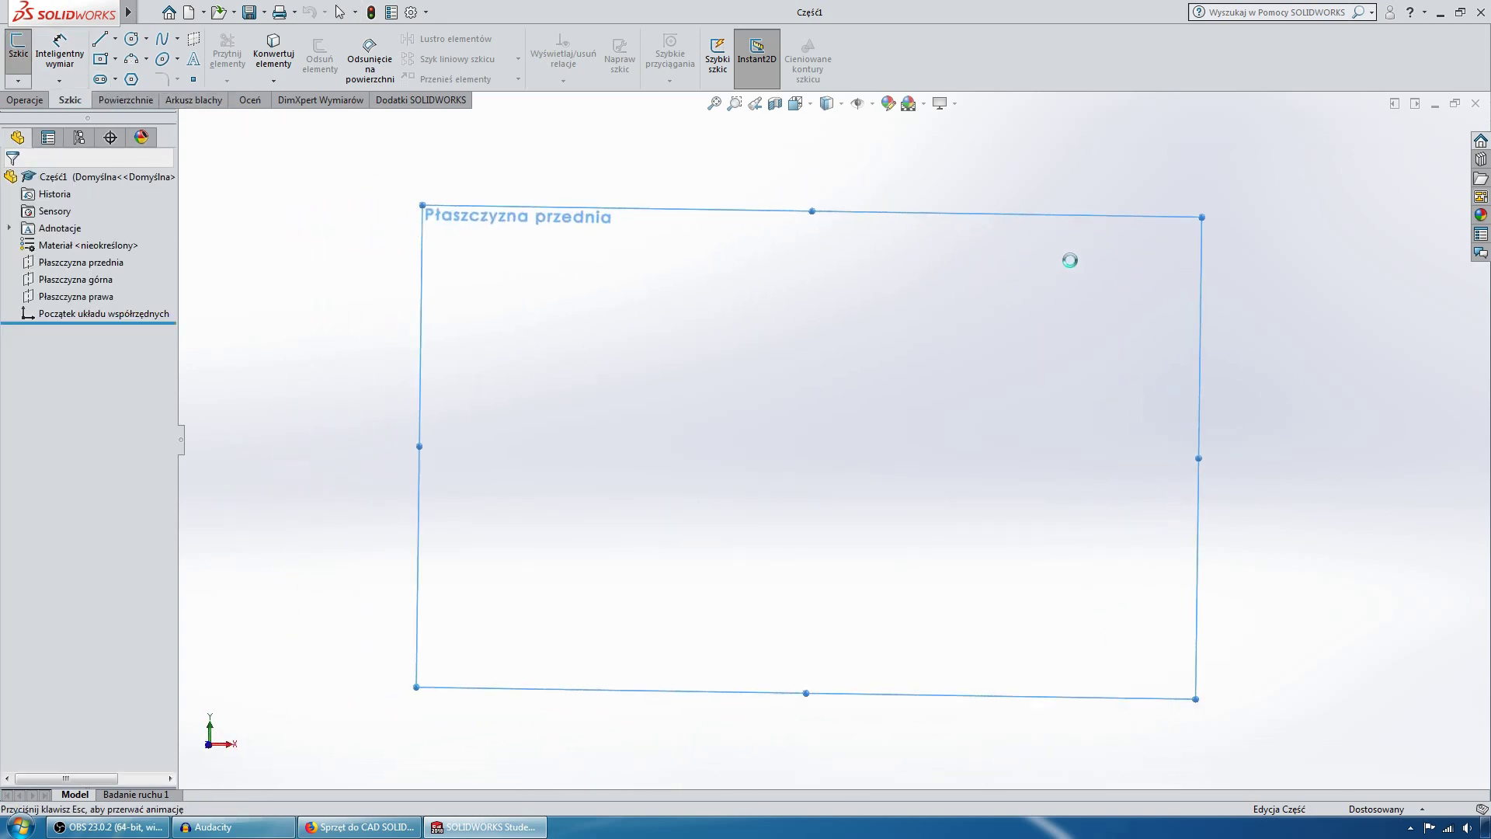
{"action": "left_click", "coordinate": [97, 45]}
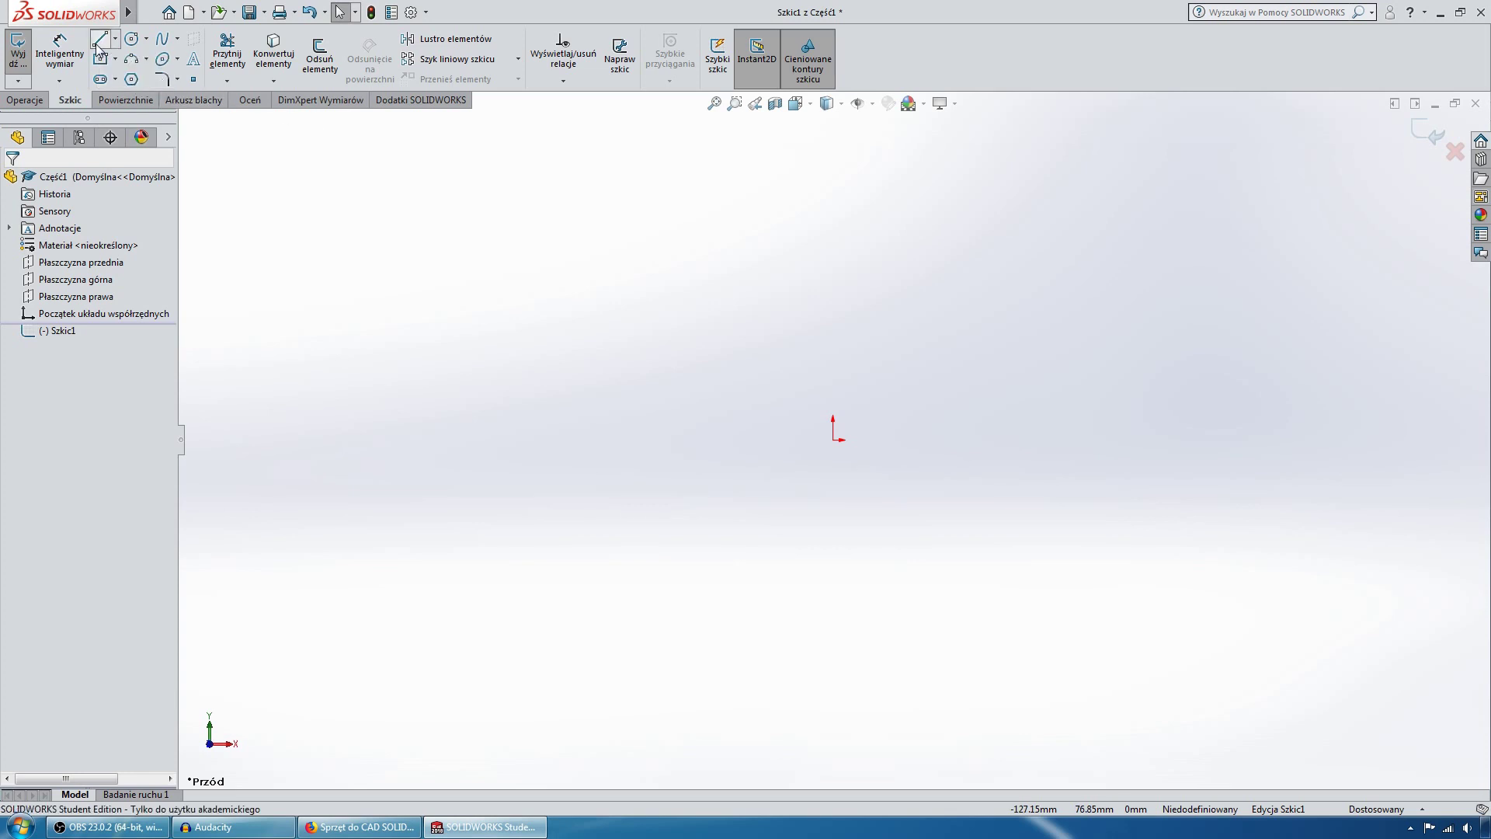
{"action": "left_click", "coordinate": [86, 359]}
{"action": "left_click", "coordinate": [34, 376]}
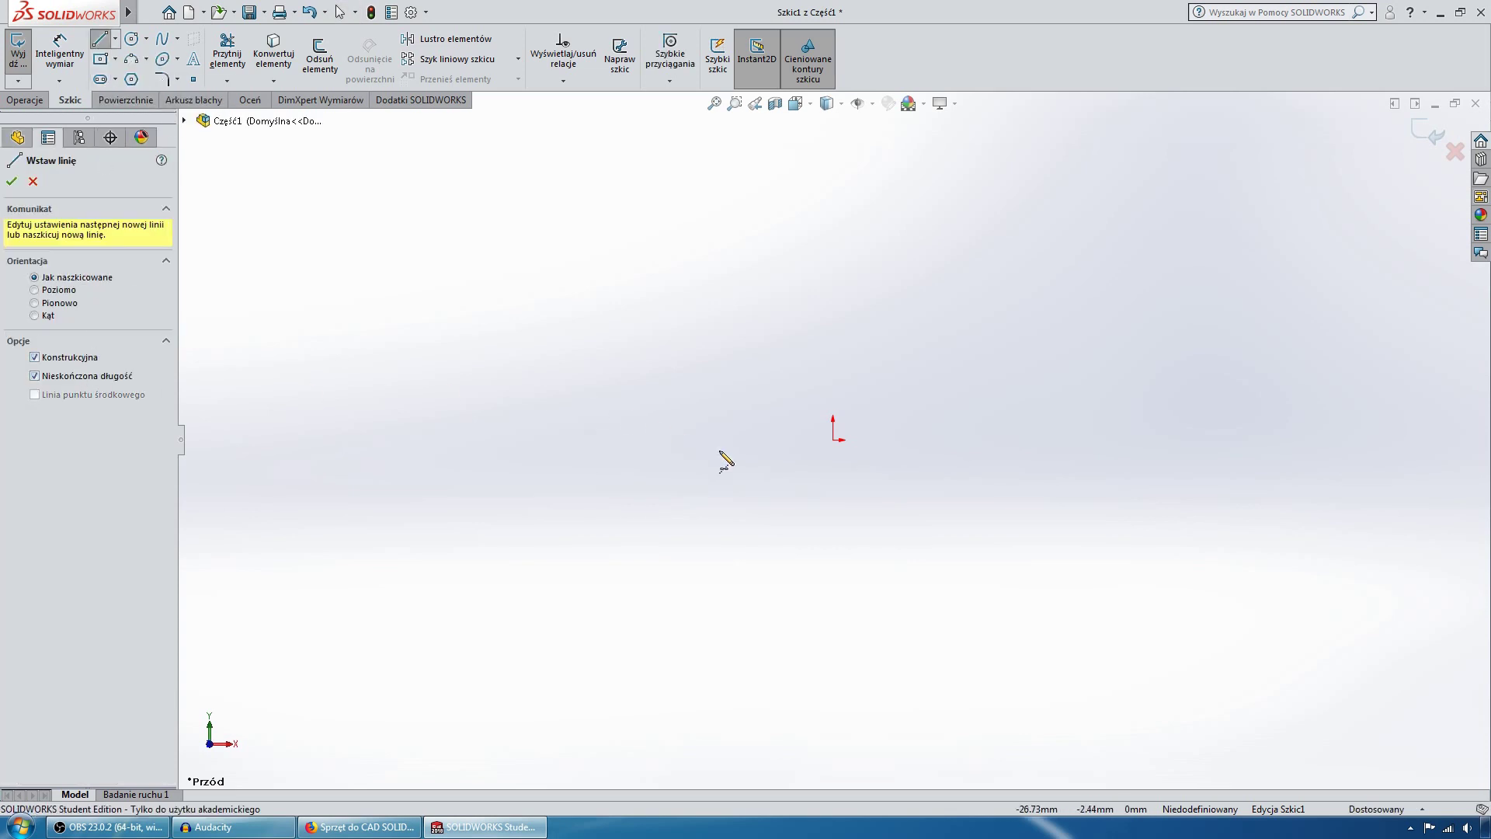
{"action": "left_click_drag", "start_coordinate": [834, 439], "coordinate": [907, 440]}
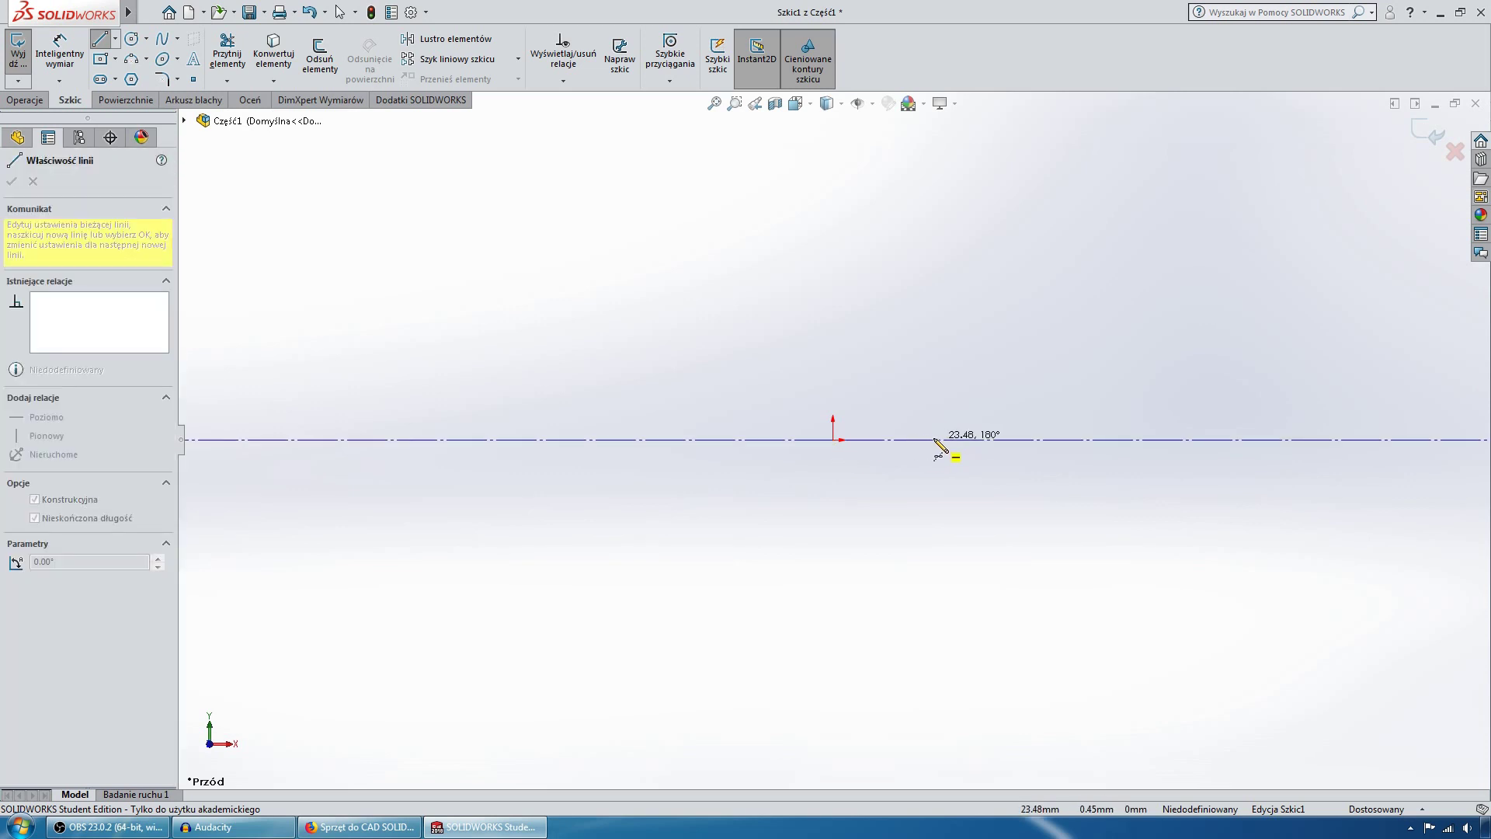
{"action": "key", "text": "Escape"}
{"action": "middle_click_drag", "start_coordinate": [796, 265], "coordinate": [710, 443]}
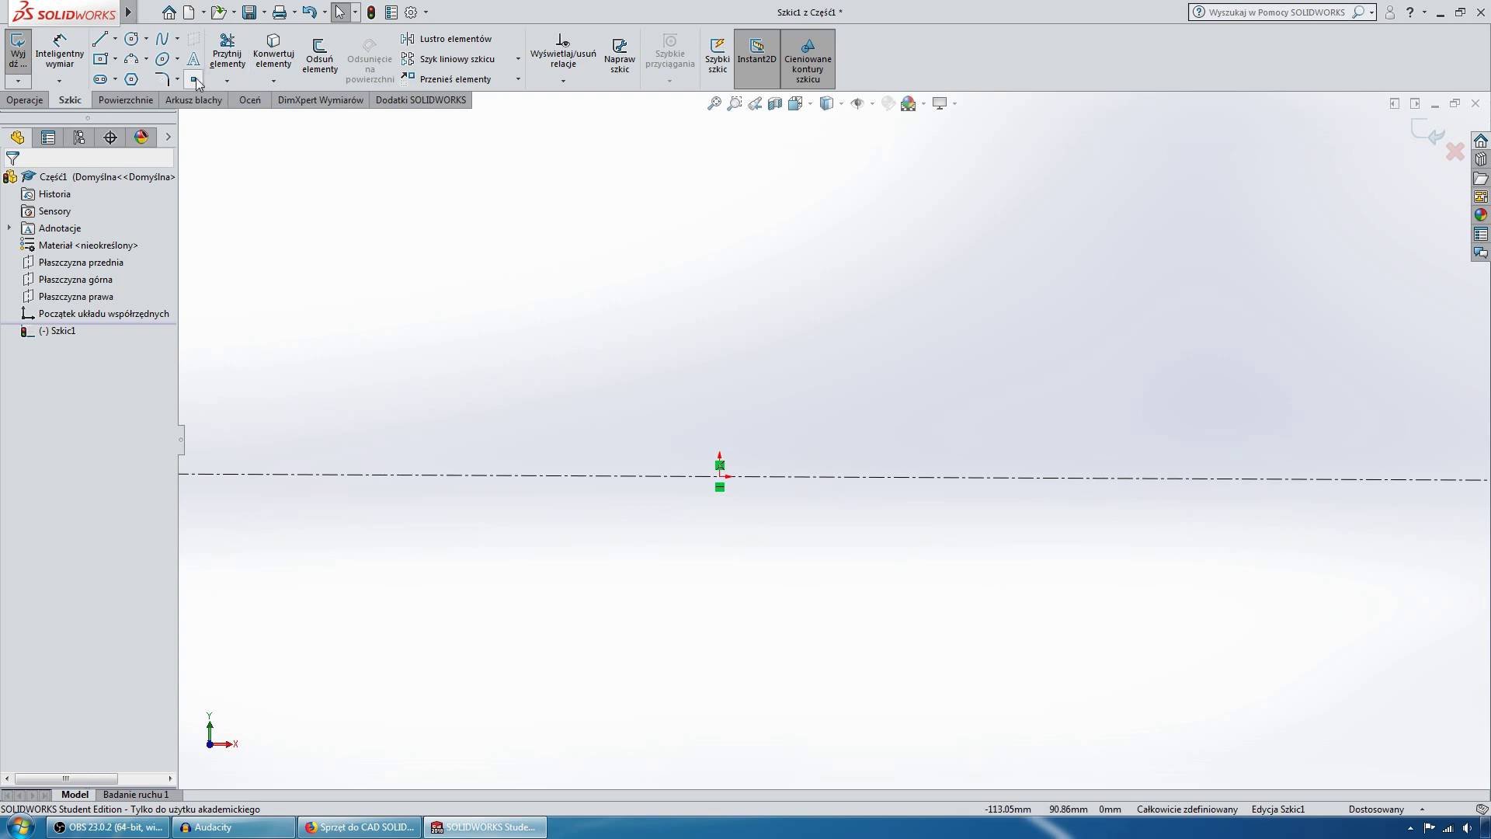
Step: Draw a square centre rectangle above the centreline and fit the sketch to the view
{"action": "left_click", "coordinate": [100, 58]}
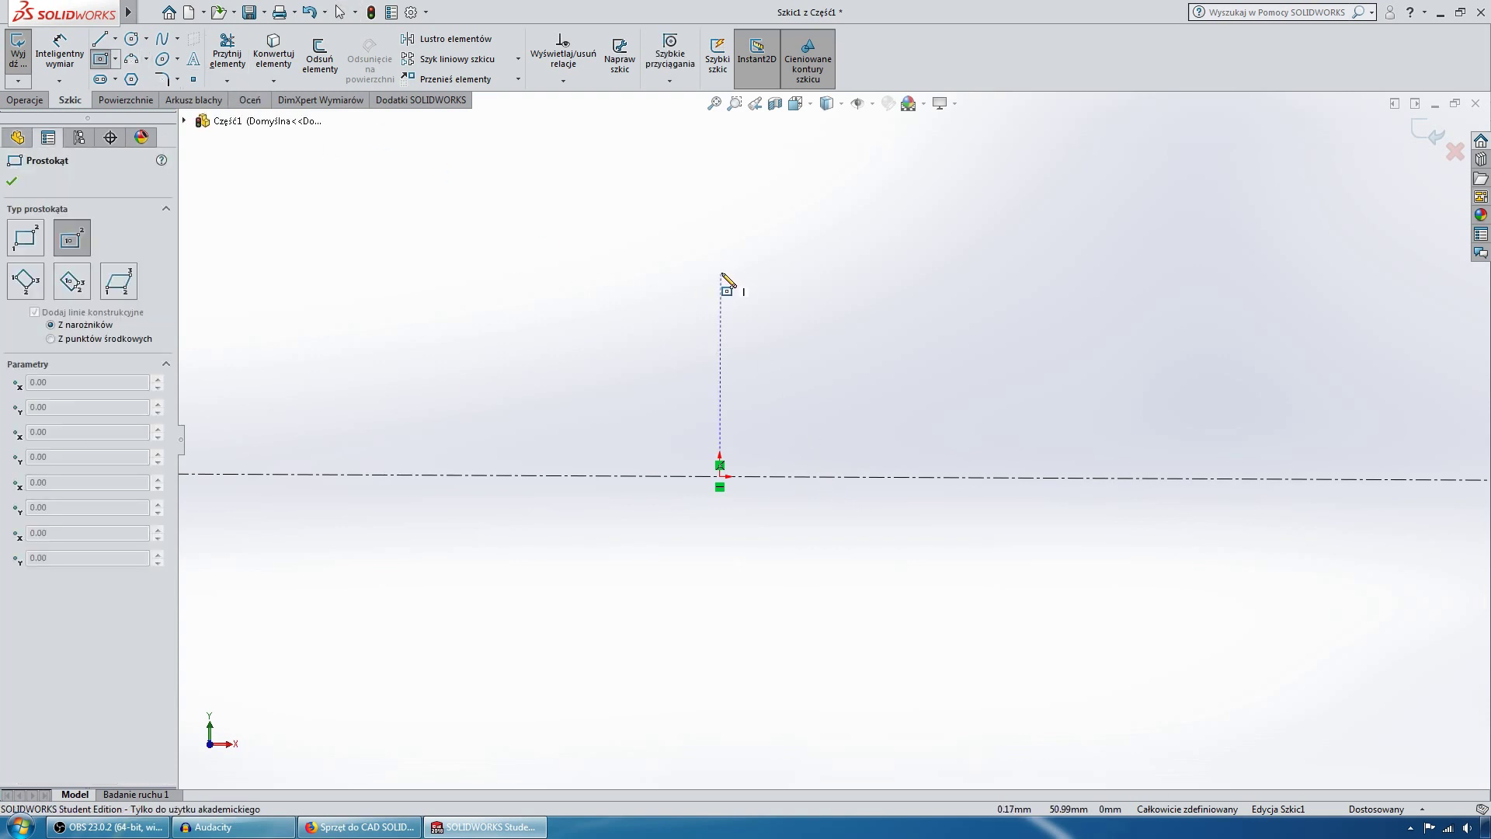
{"action": "left_click", "coordinate": [720, 280]}
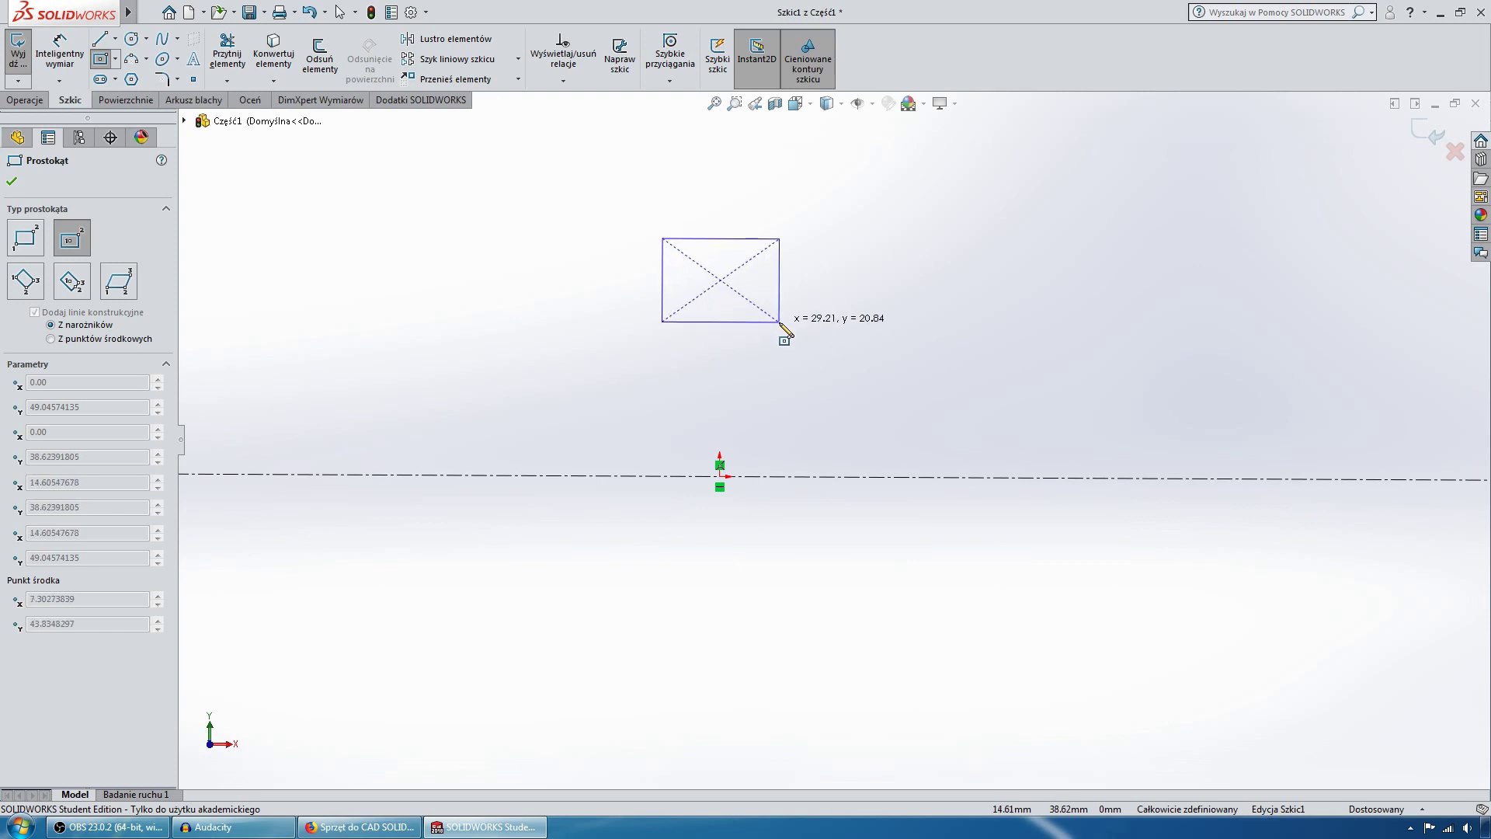
{"action": "left_click", "coordinate": [770, 330]}
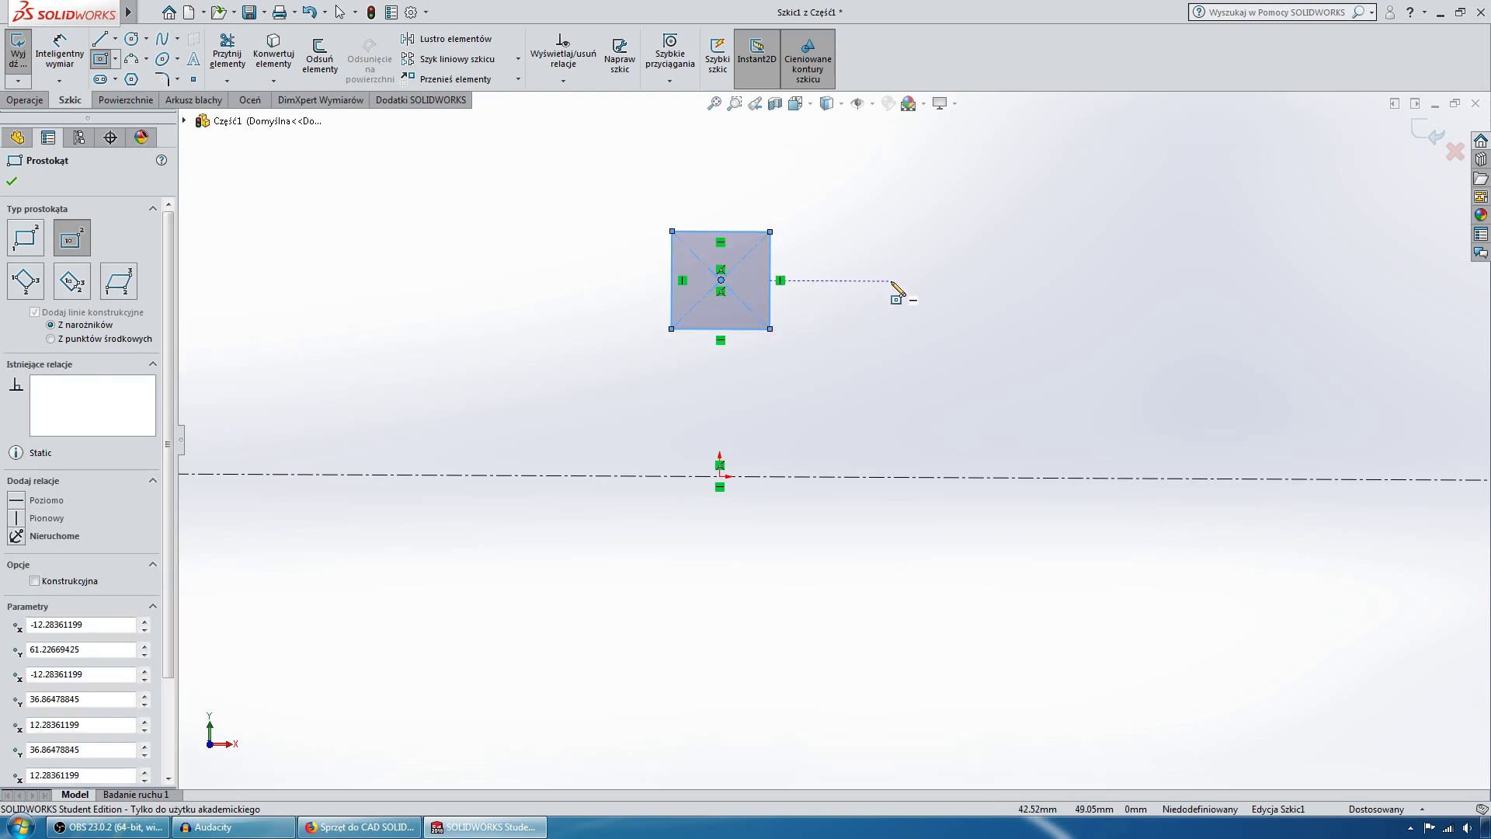
{"action": "key", "text": "Escape"}
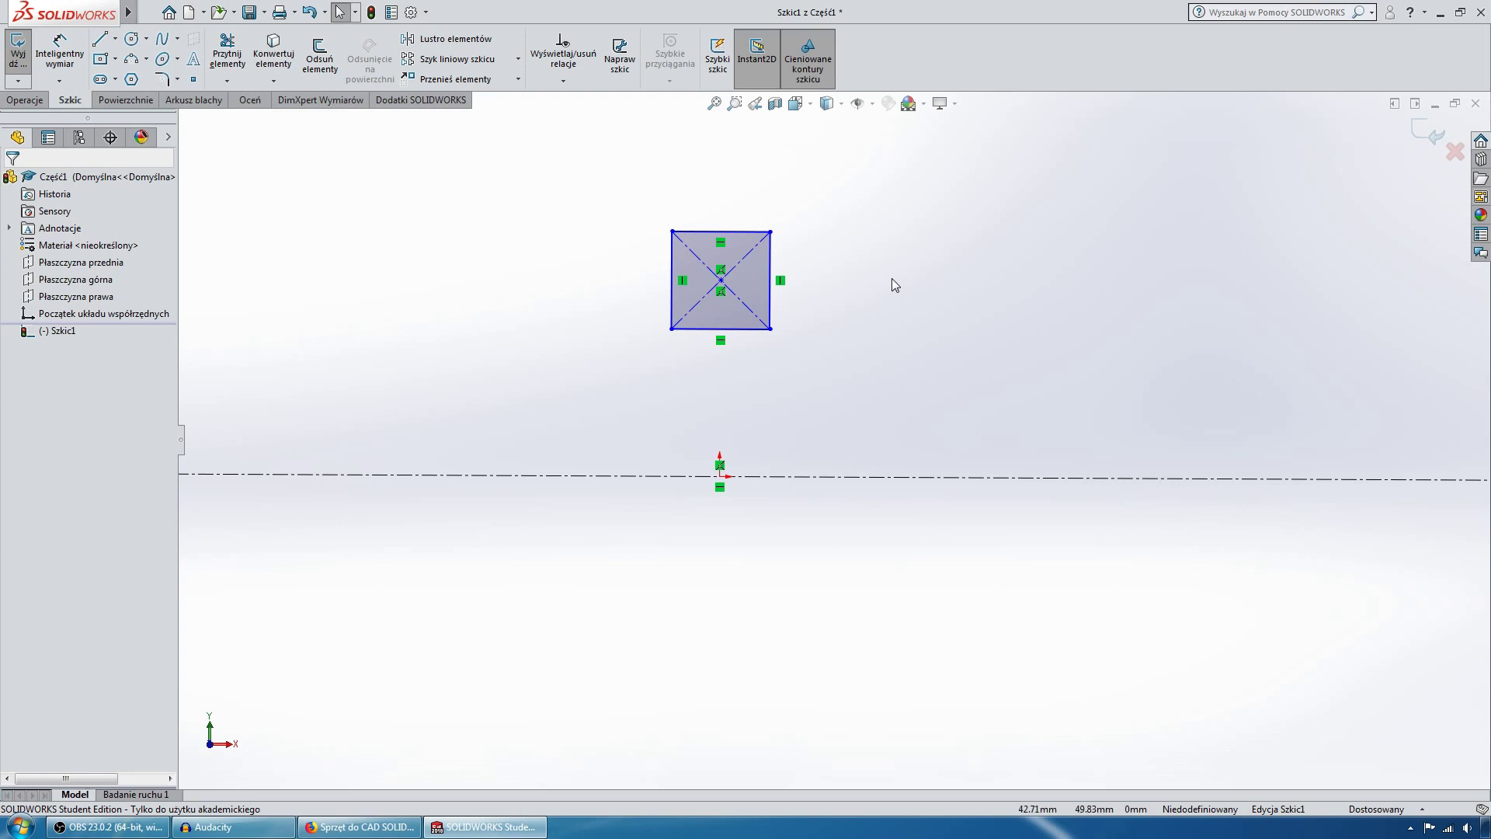
{"action": "key", "text": "f"}
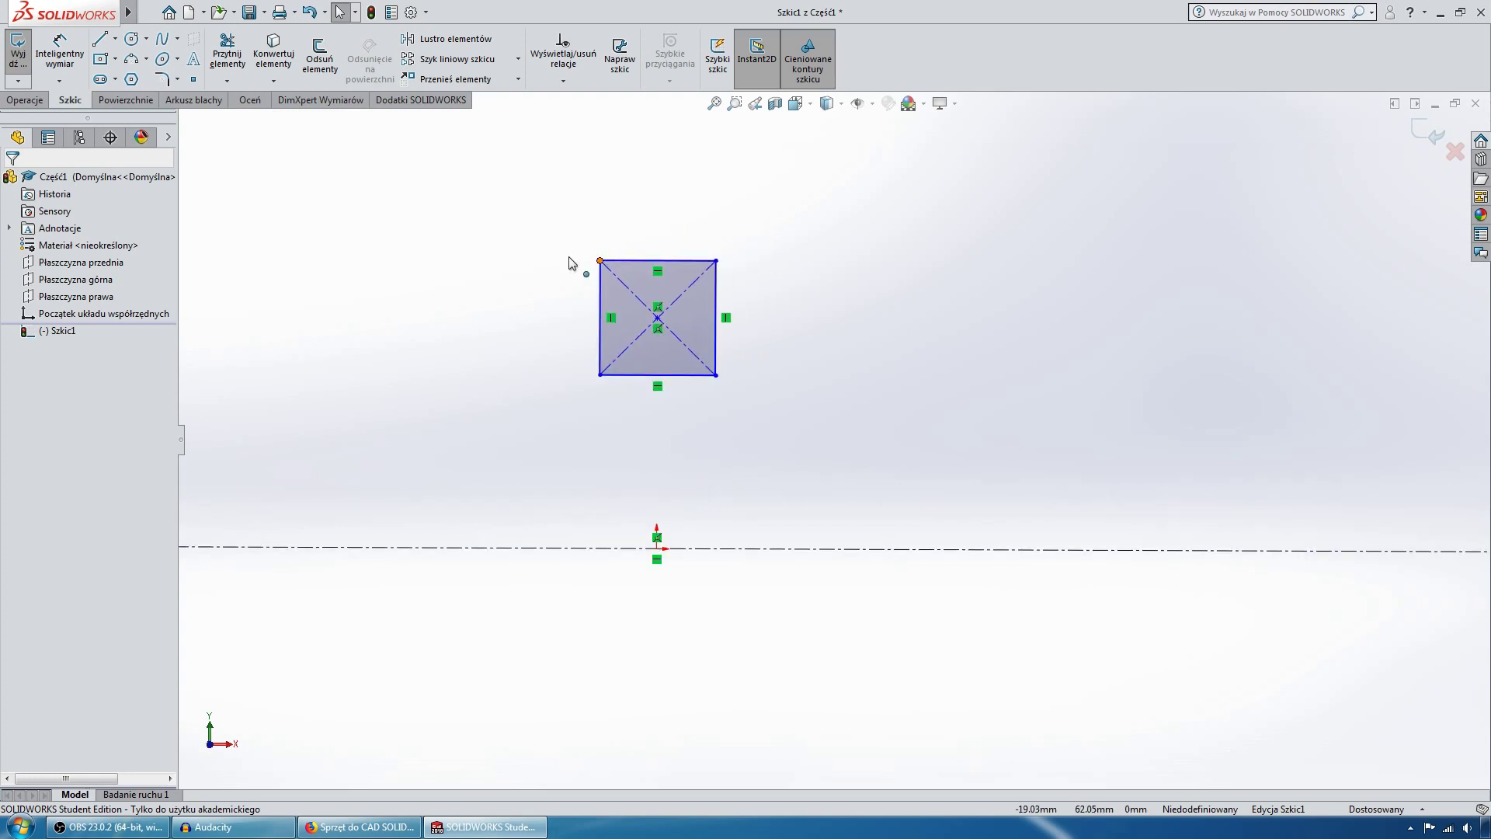
Step: Draw two horizontal lines from the square's left edge to its right edge
{"action": "left_click", "coordinate": [99, 40]}
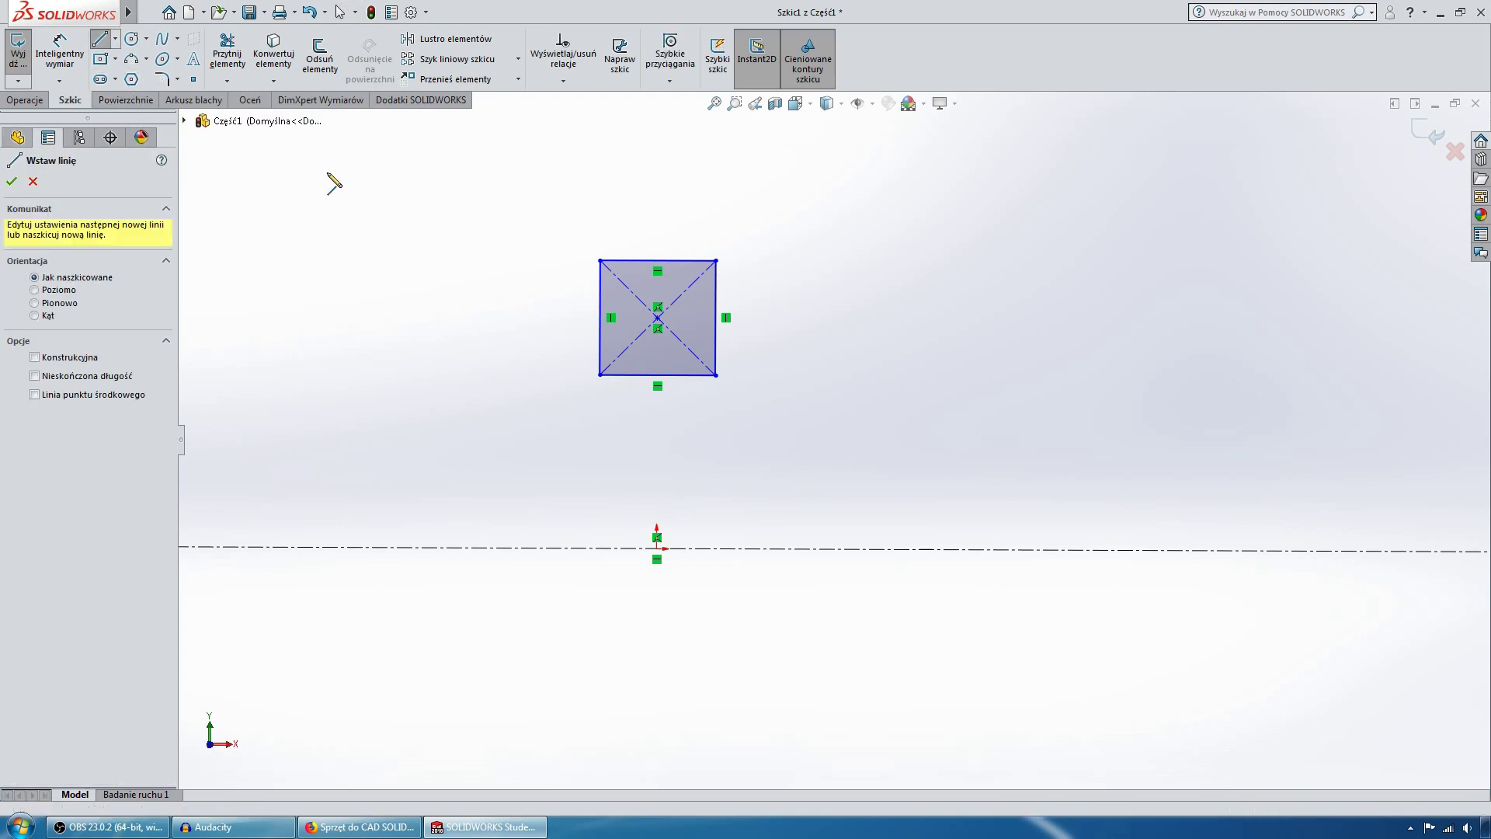
{"action": "left_click", "coordinate": [599, 297]}
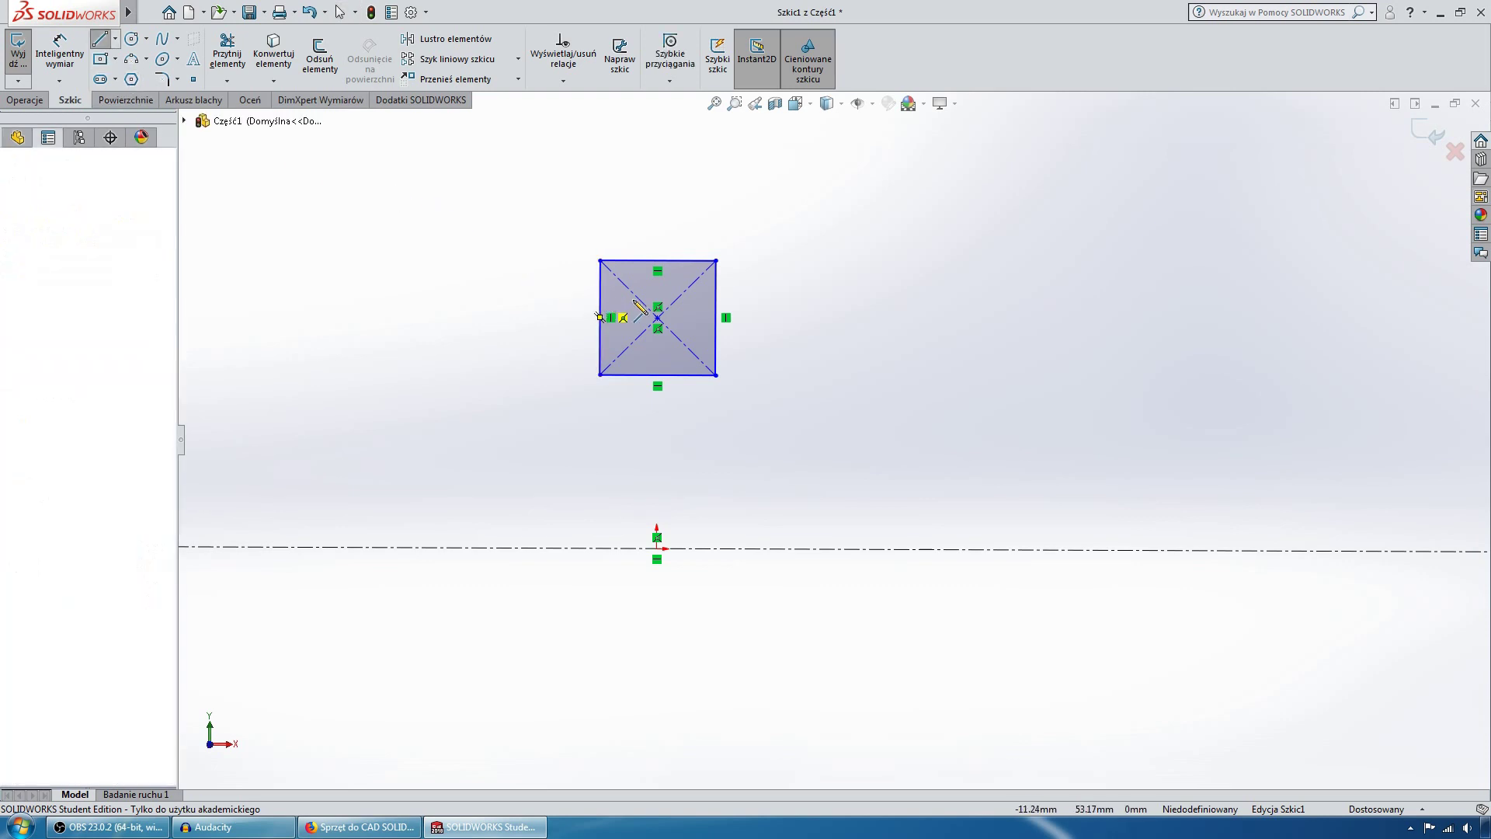
{"action": "left_click", "coordinate": [715, 297]}
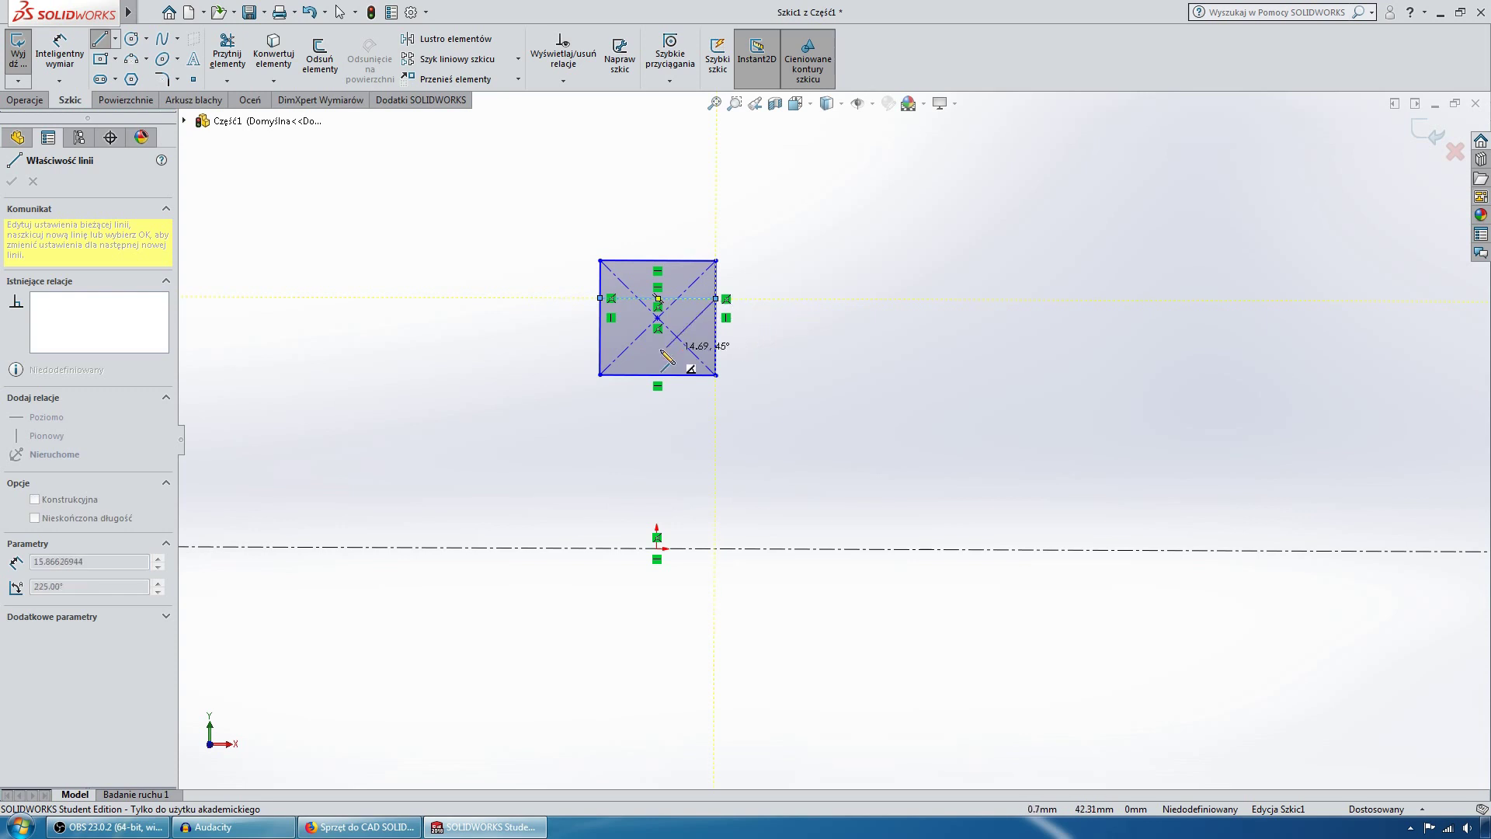
{"action": "key", "text": "Escape"}
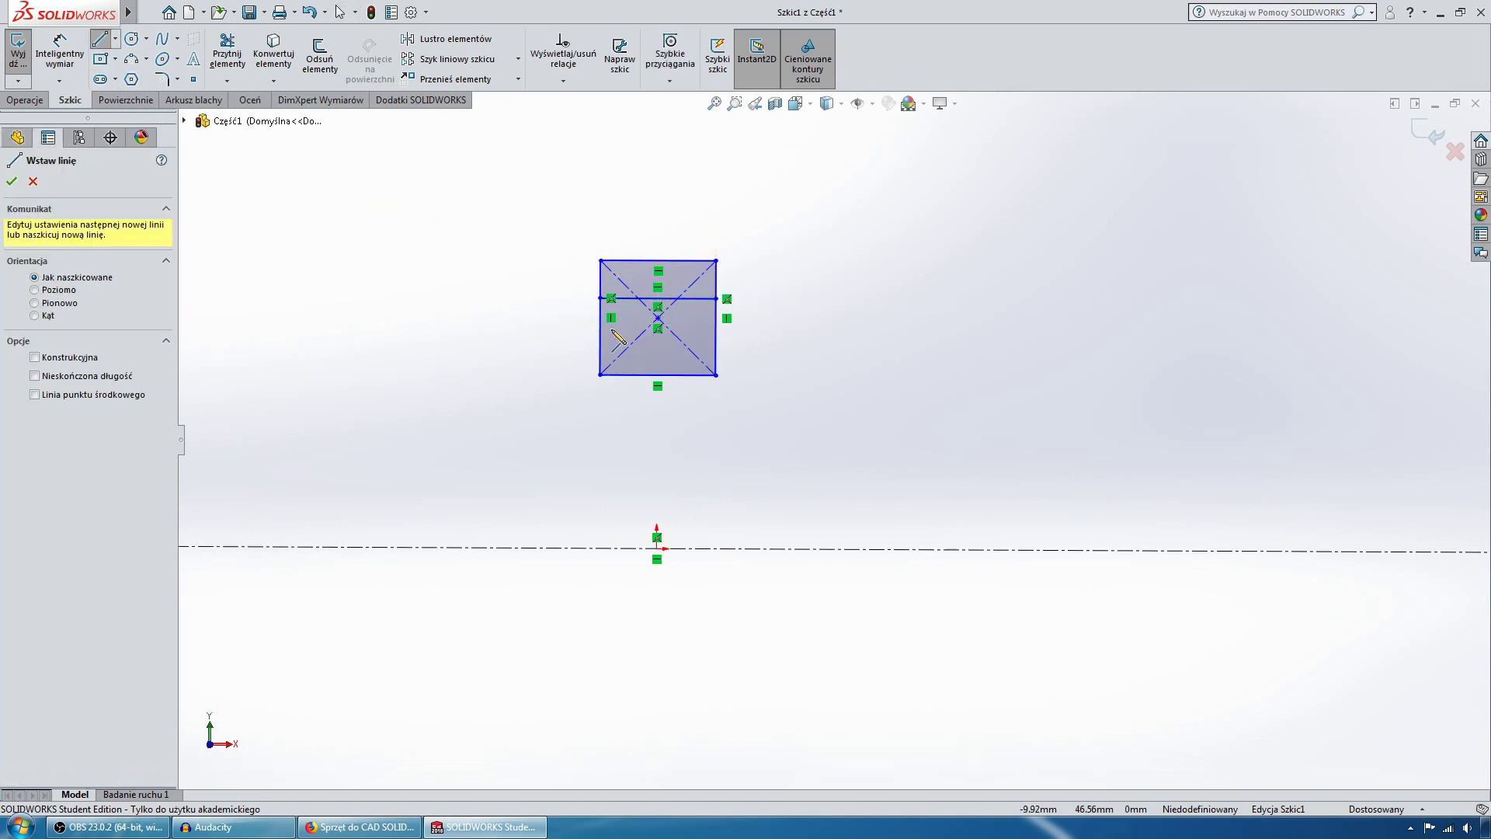
{"action": "left_click", "coordinate": [600, 334]}
{"action": "left_click", "coordinate": [715, 334]}
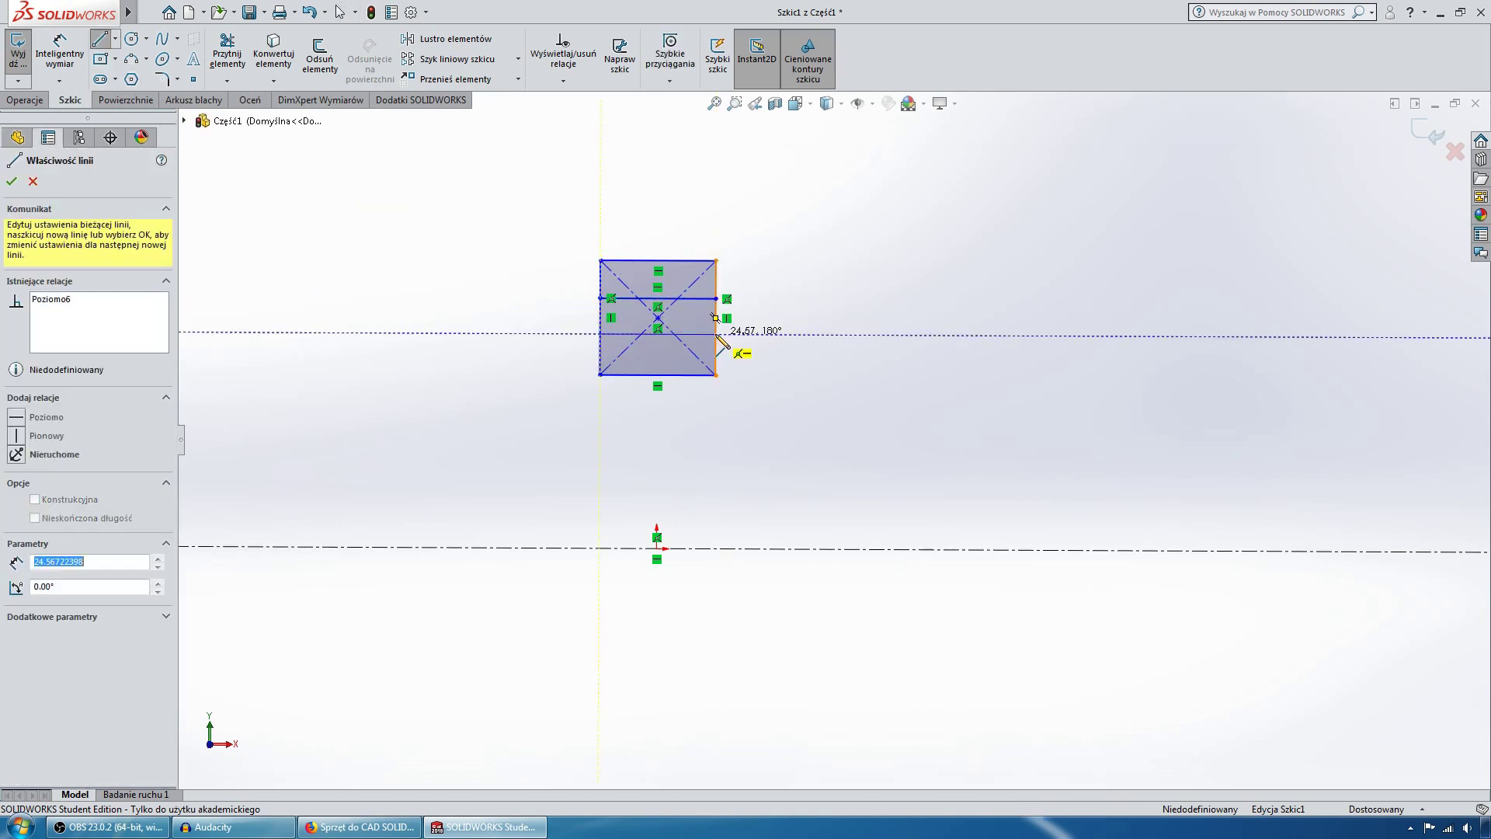
{"action": "key", "text": "Escape"}
{"action": "key", "text": "Escape"}
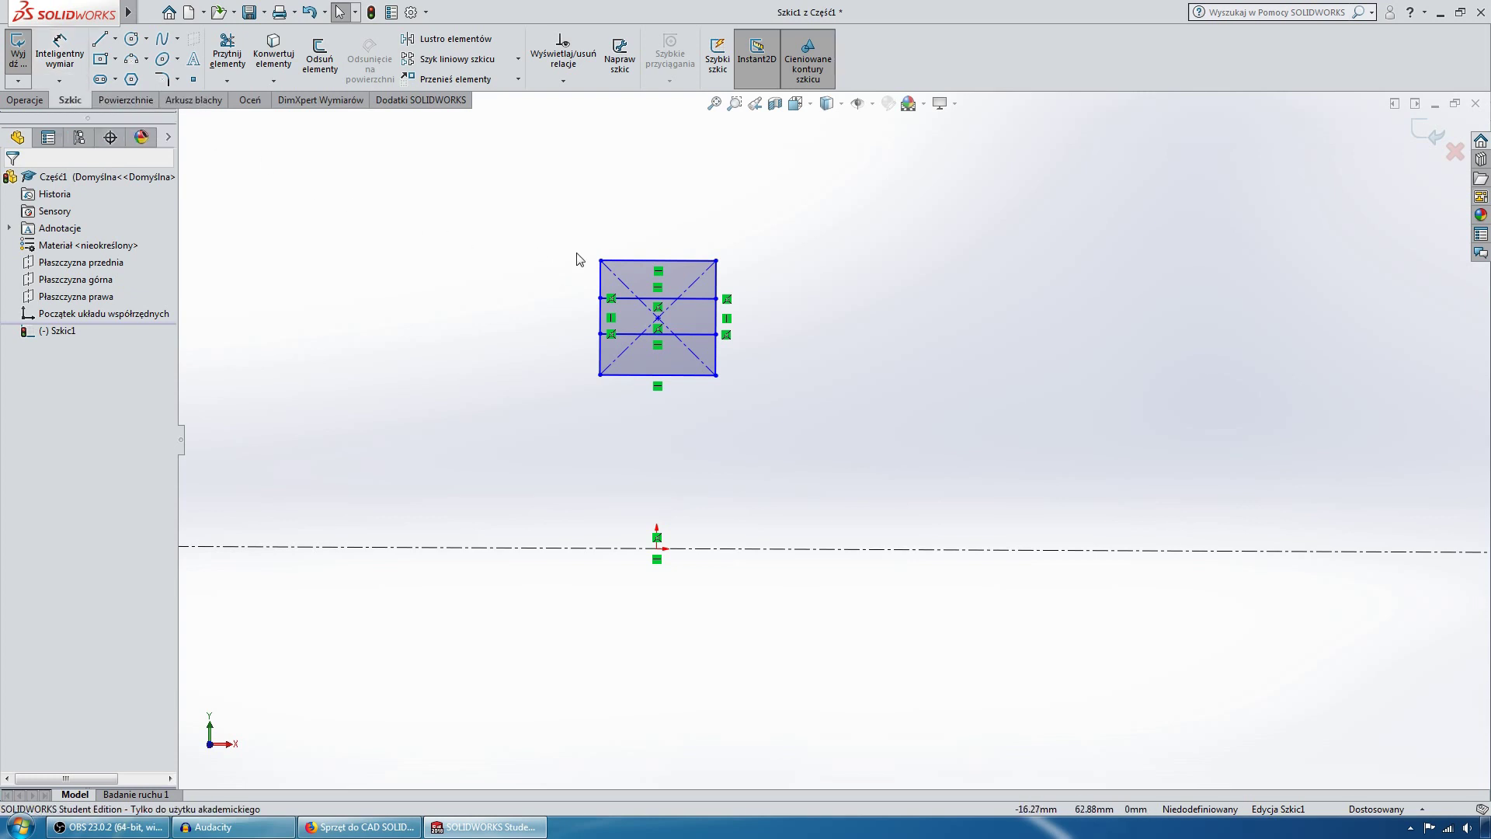
Step: Drag the square's top edge and top-left corner to reshape it into a wider, shorter rectangle
{"action": "left_click", "coordinate": [689, 260]}
{"action": "mouse_move", "coordinate": [688, 261]}
{"action": "left_mouse_down"}
{"action": "mouse_move", "coordinate": [688, 236]}
{"action": "mouse_move", "coordinate": [748, 269]}
{"action": "left_mouse_up"}
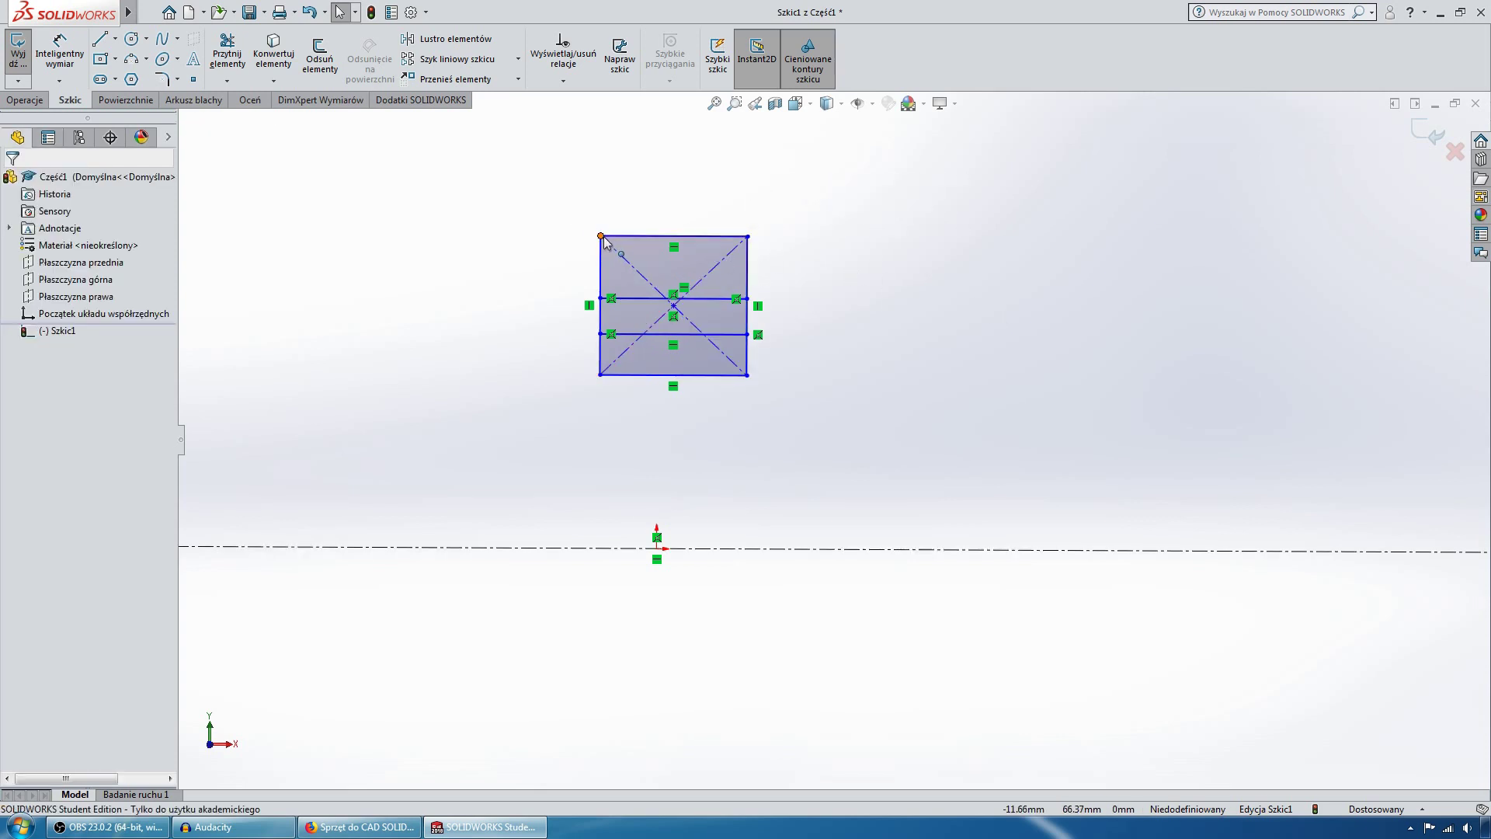
{"action": "left_click_drag", "start_coordinate": [599, 235], "coordinate": [549, 226]}
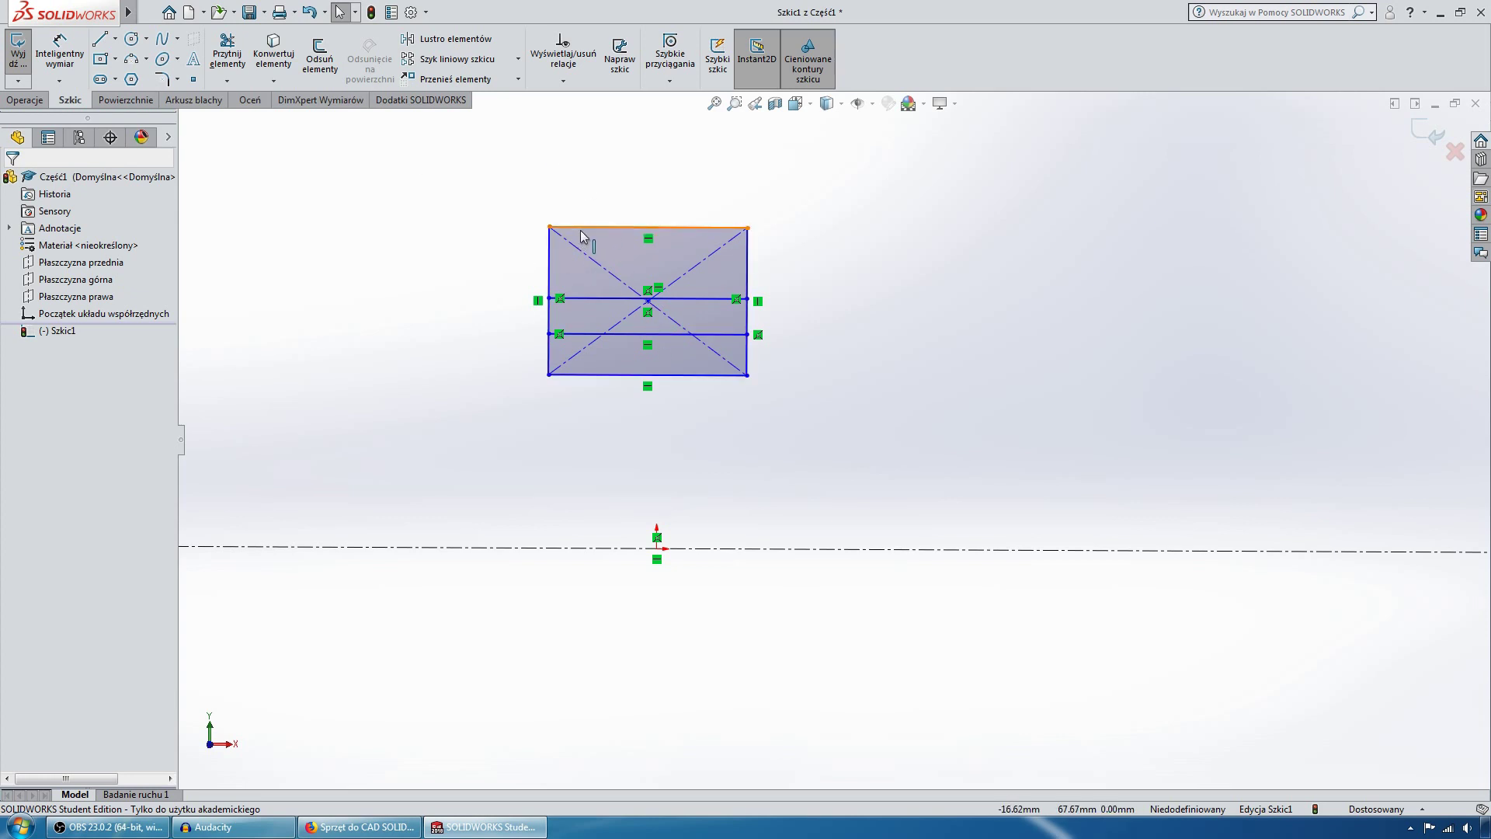
{"action": "left_click_drag", "start_coordinate": [584, 237], "coordinate": [590, 293]}
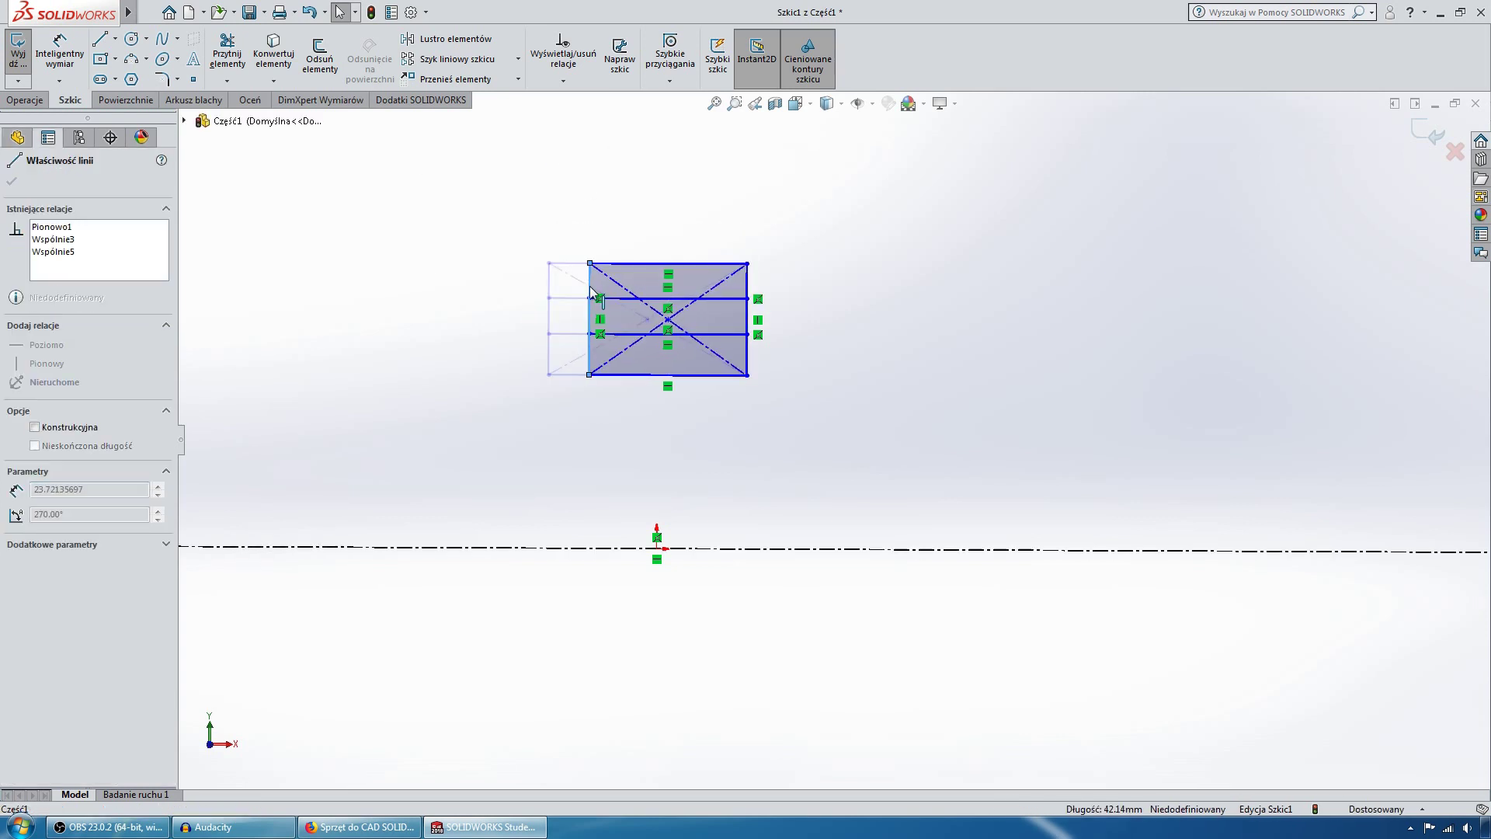
{"action": "left_click", "coordinate": [326, 165]}
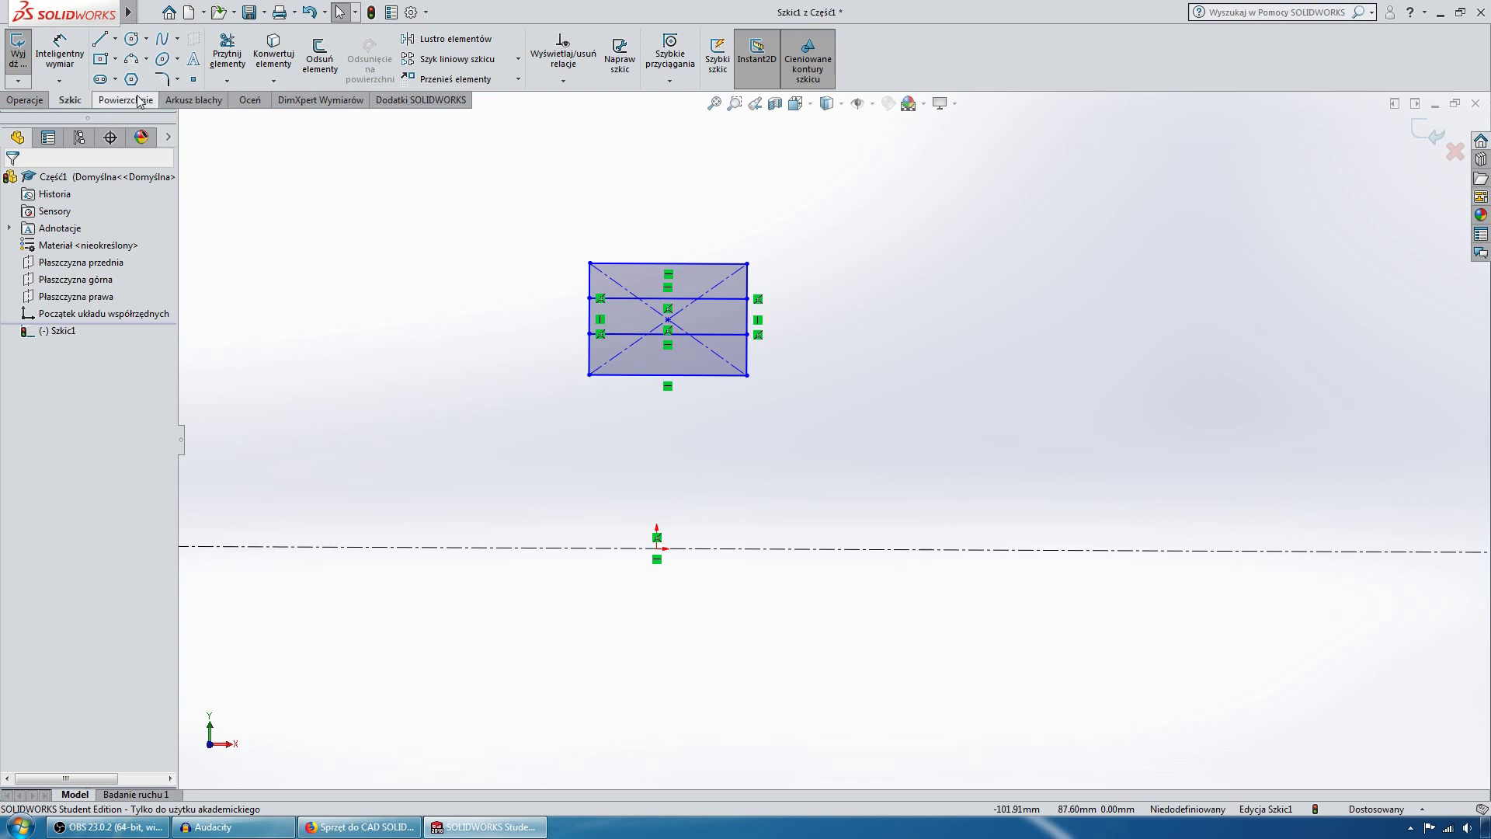
{"action": "left_click", "coordinate": [102, 43]}
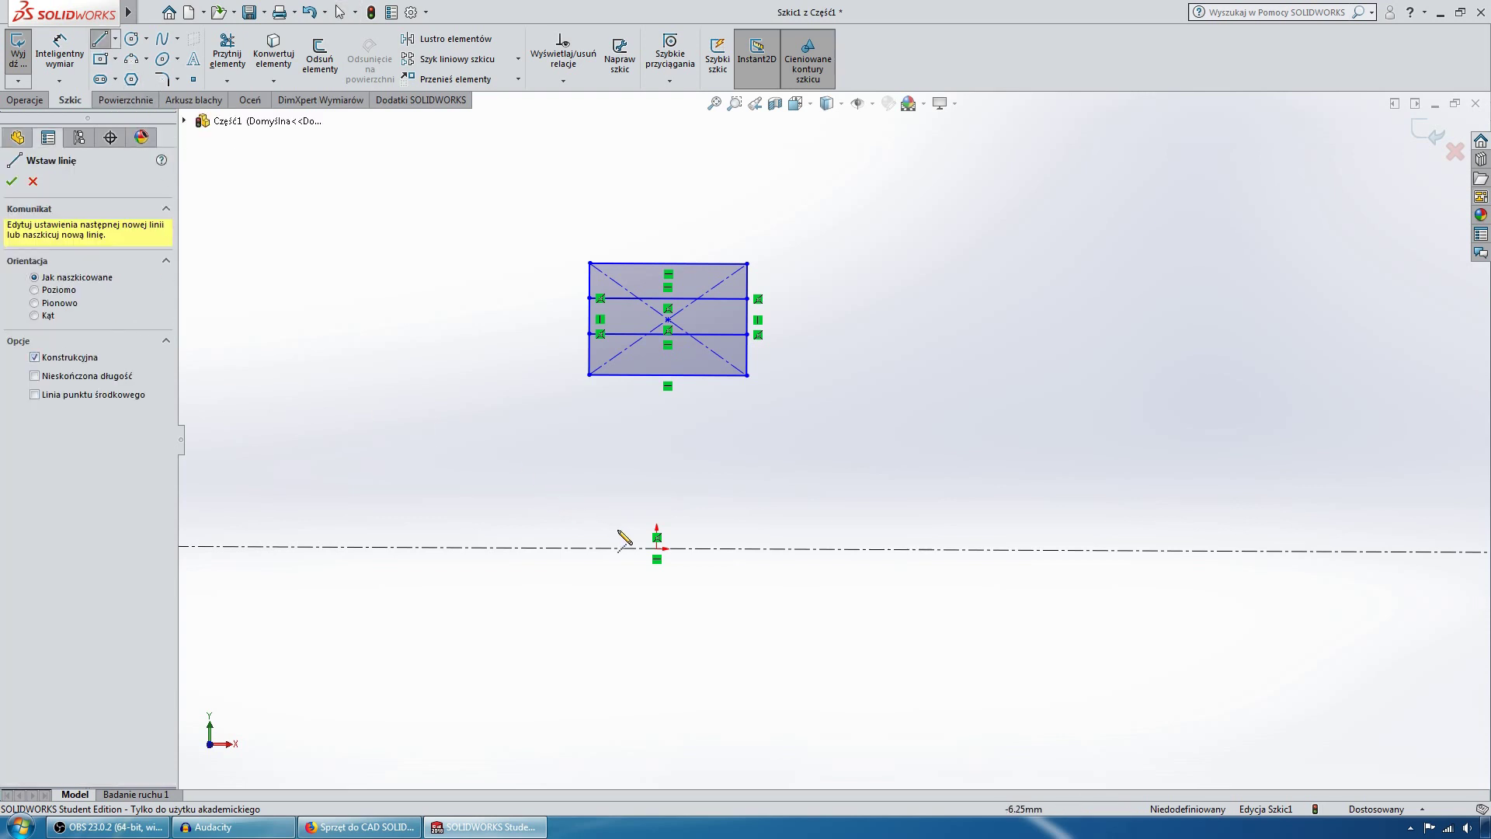
Step: Cancel the unfinished line and delete the stray inclined construction line
{"action": "left_click", "coordinate": [656, 548]}
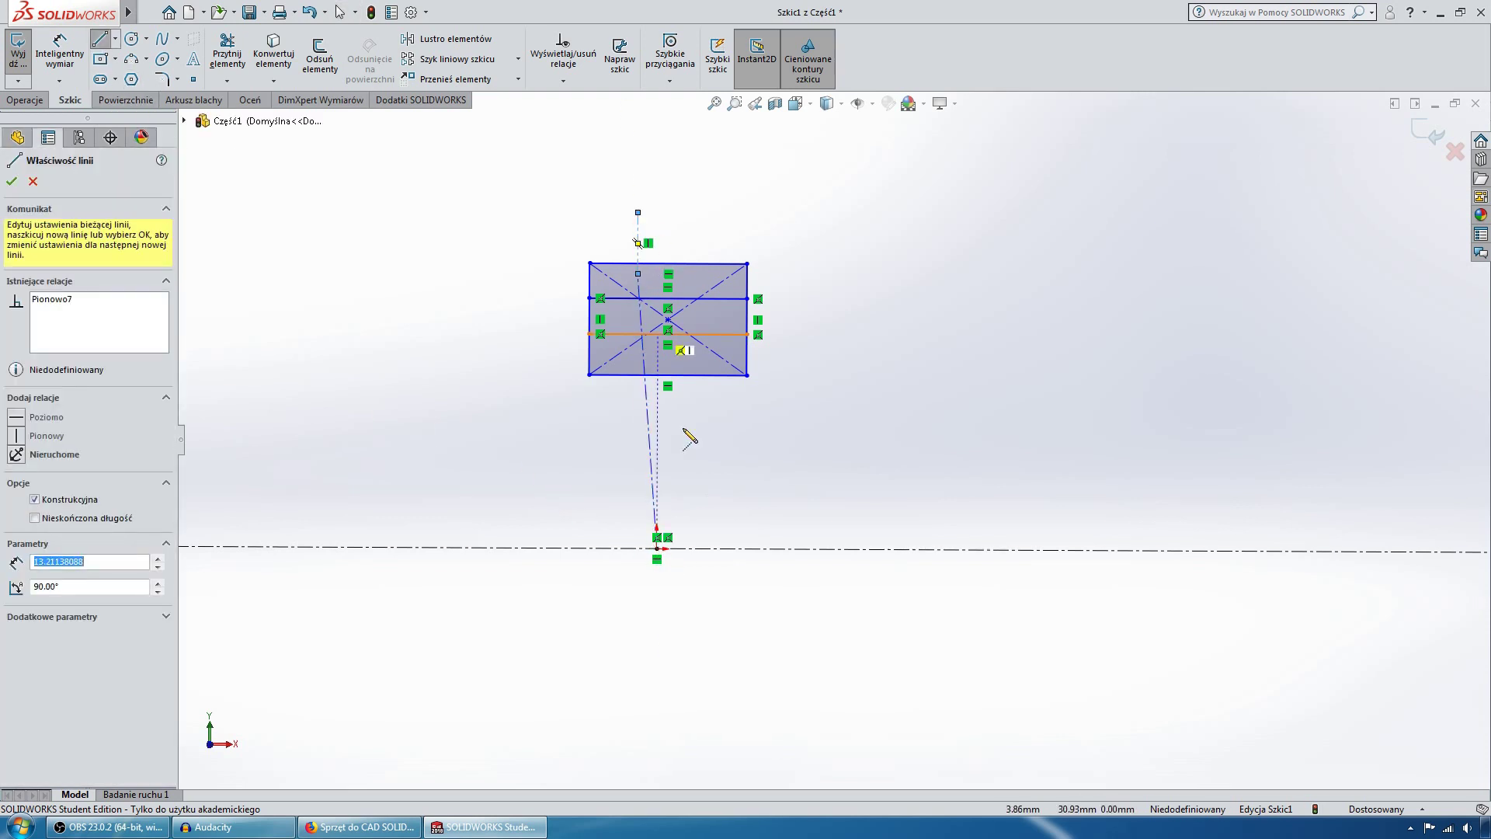
{"action": "key", "text": "Escape"}
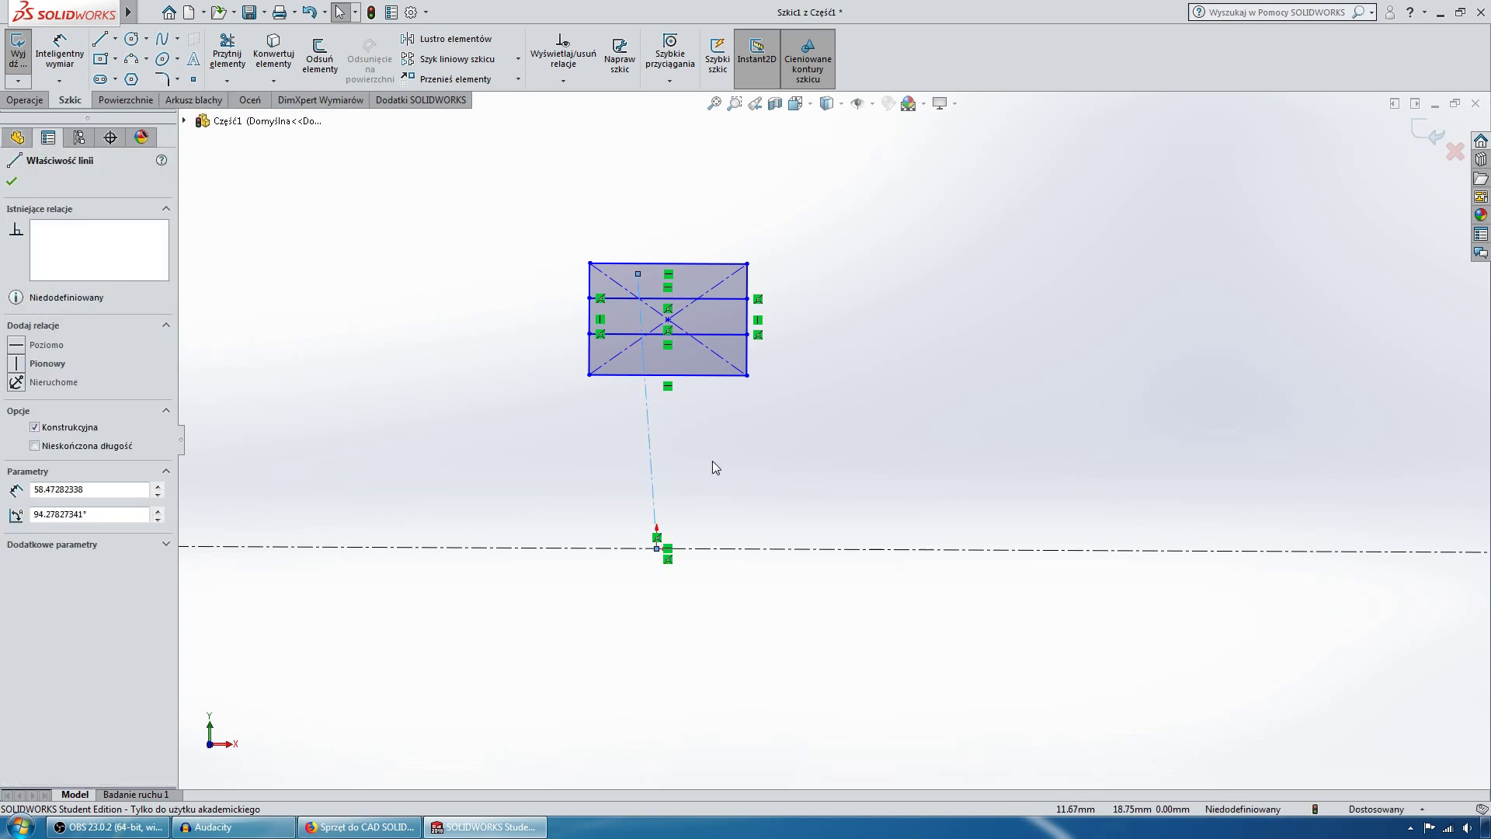
{"action": "key", "text": "Delete"}
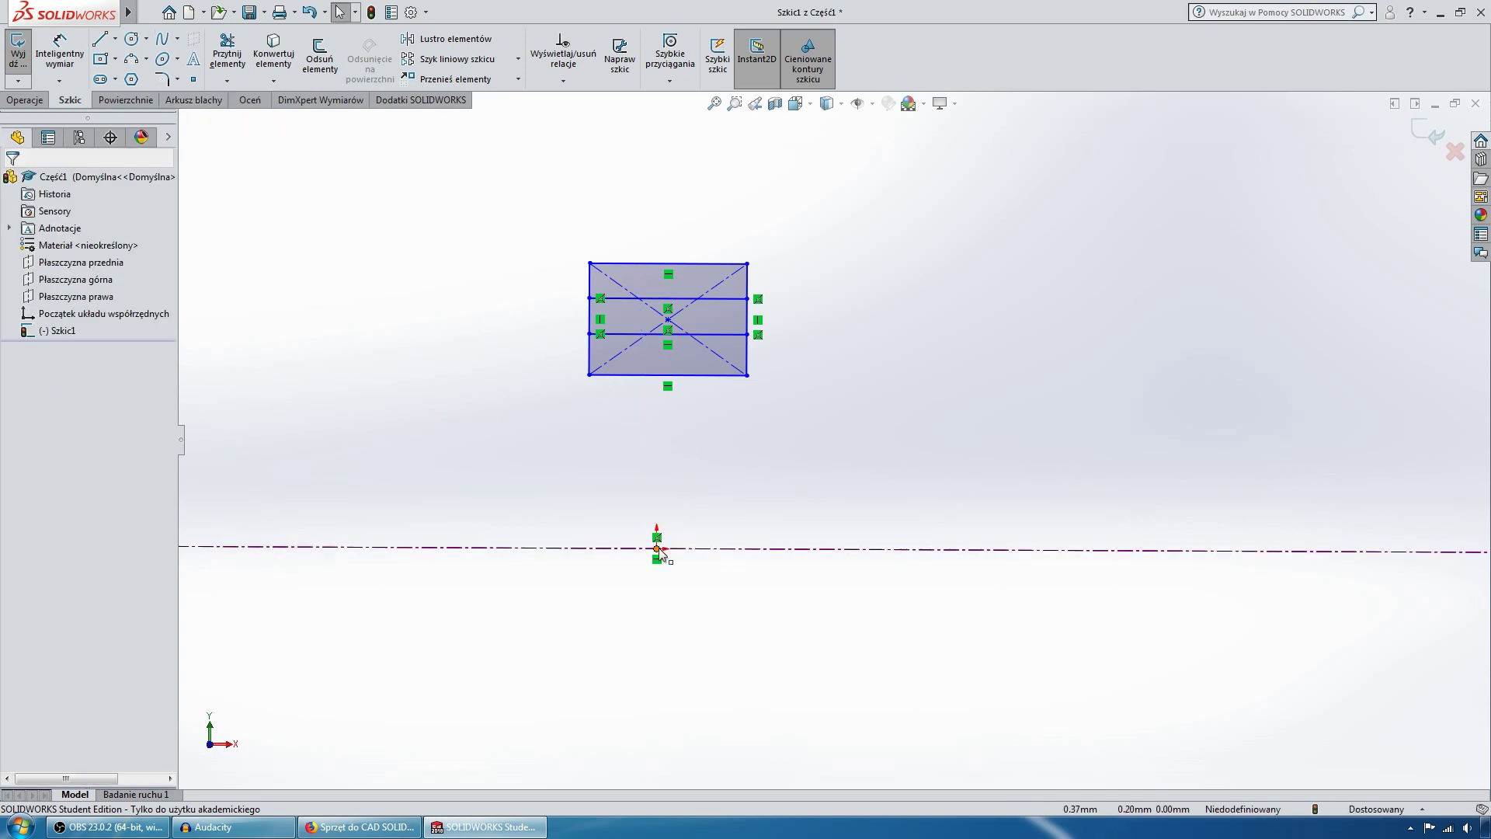
{"action": "scroll", "coordinate": [691, 559], "scroll_direction": "down", "scroll_amount": 1}
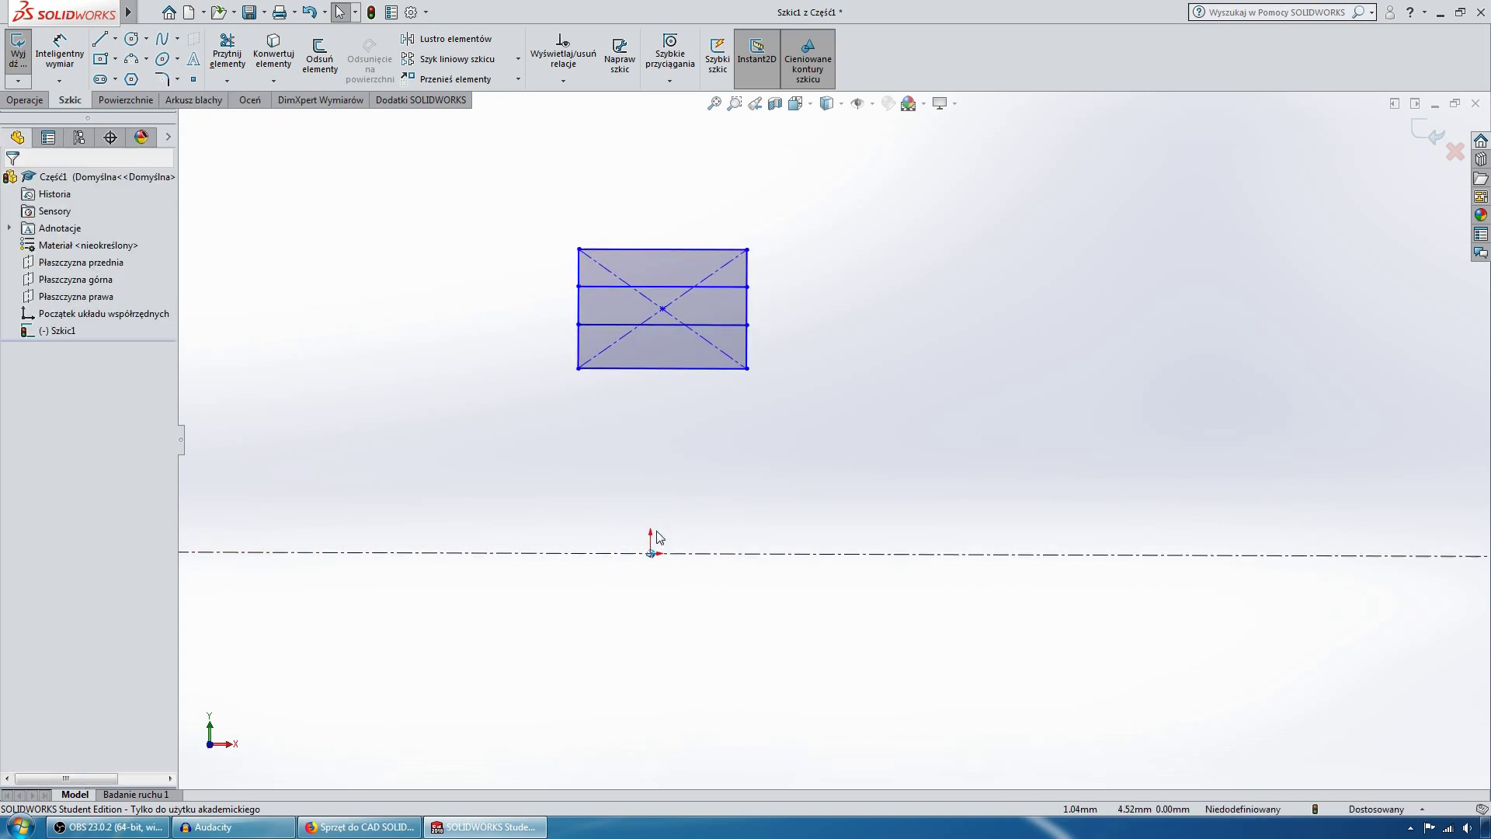
Step: Draw a 77.85 mm vertical line up from the origin and set it as Konstrukcyjna
{"action": "left_click", "coordinate": [100, 39]}
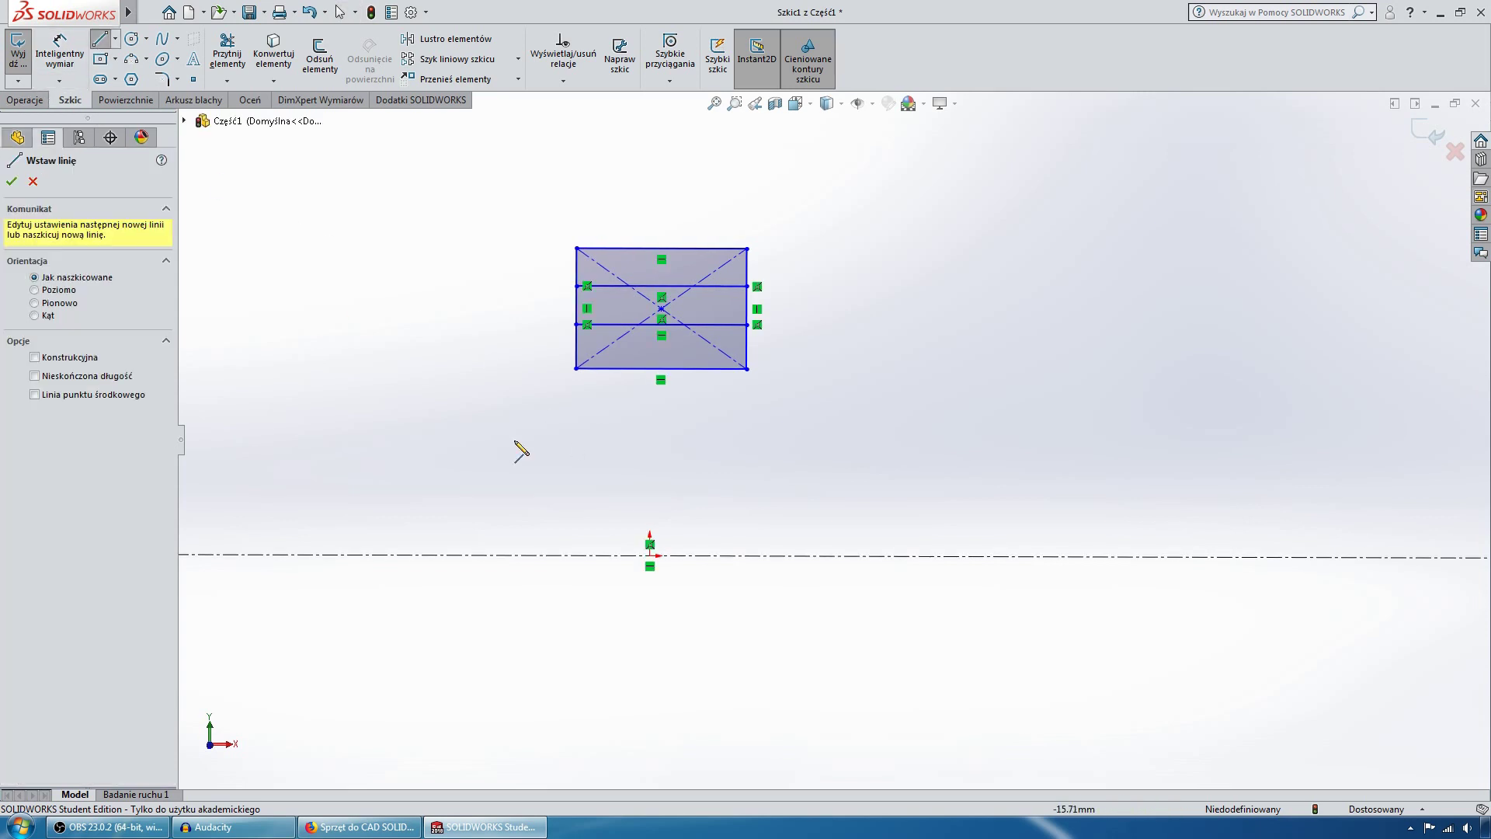
{"action": "left_click", "coordinate": [651, 555]}
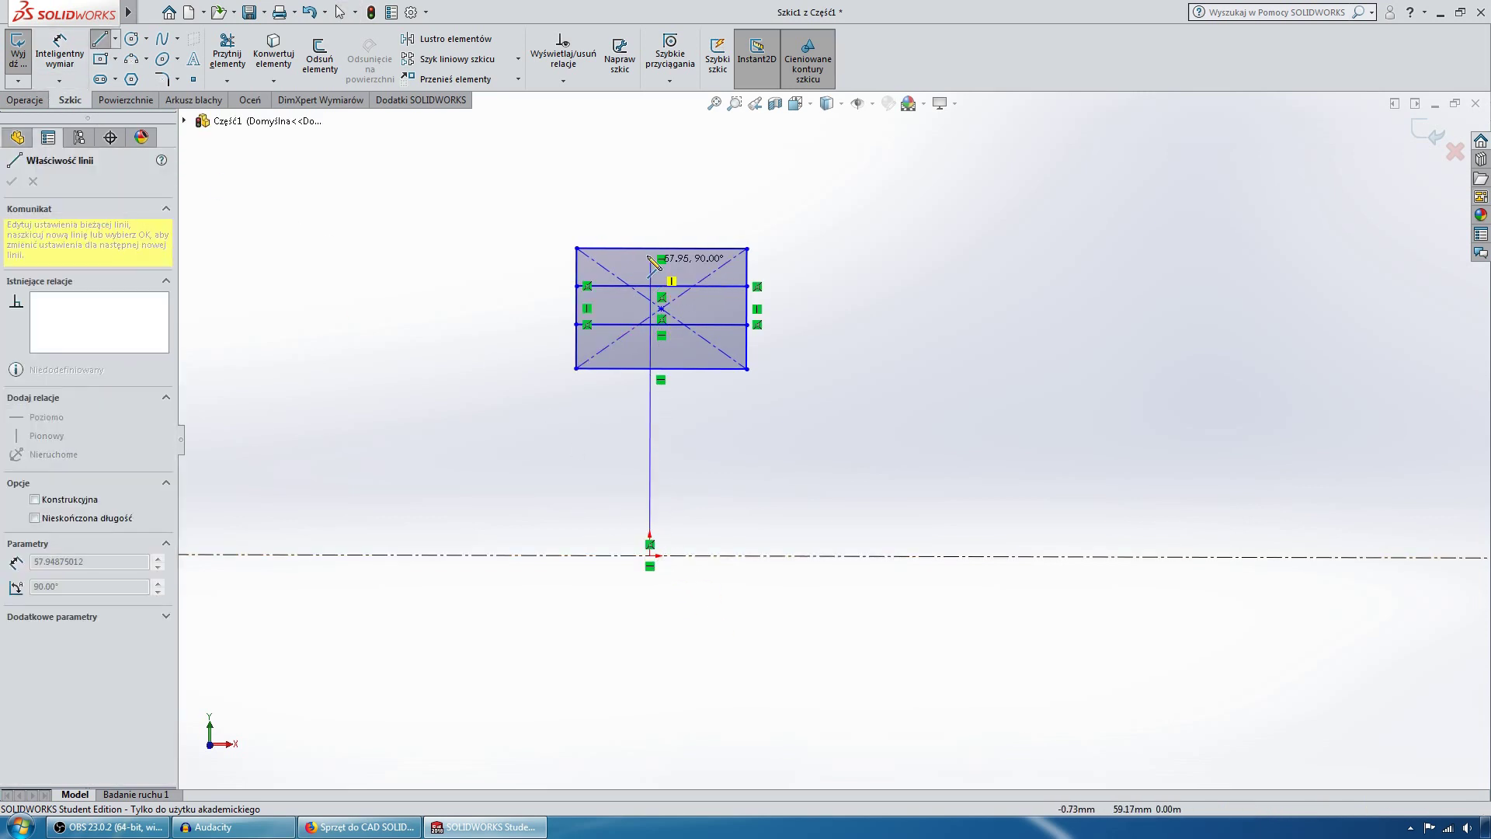
{"action": "left_click", "coordinate": [708, 165]}
{"action": "key", "text": "Escape"}
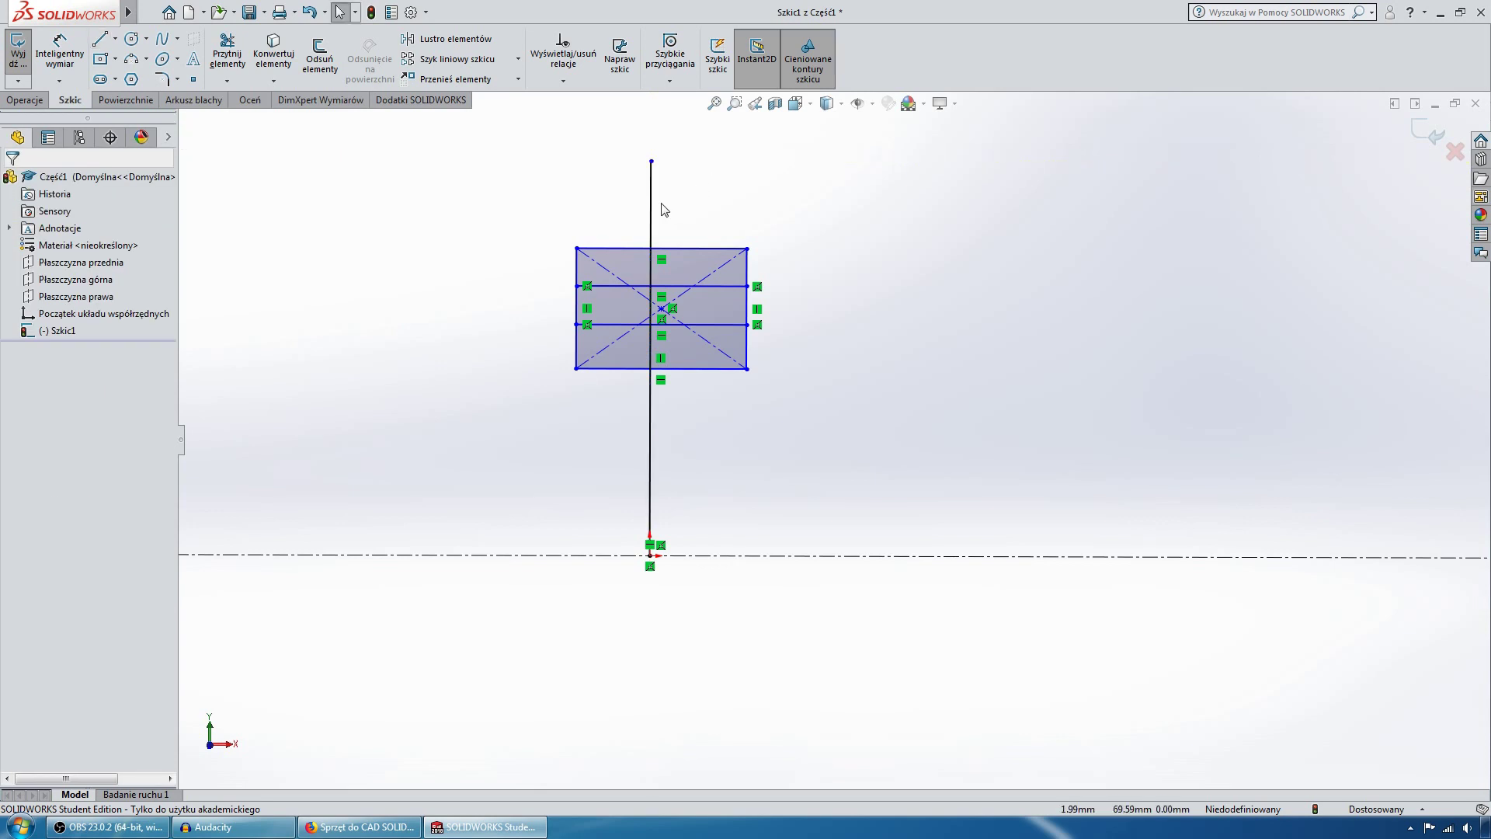
{"action": "left_click", "coordinate": [652, 208]}
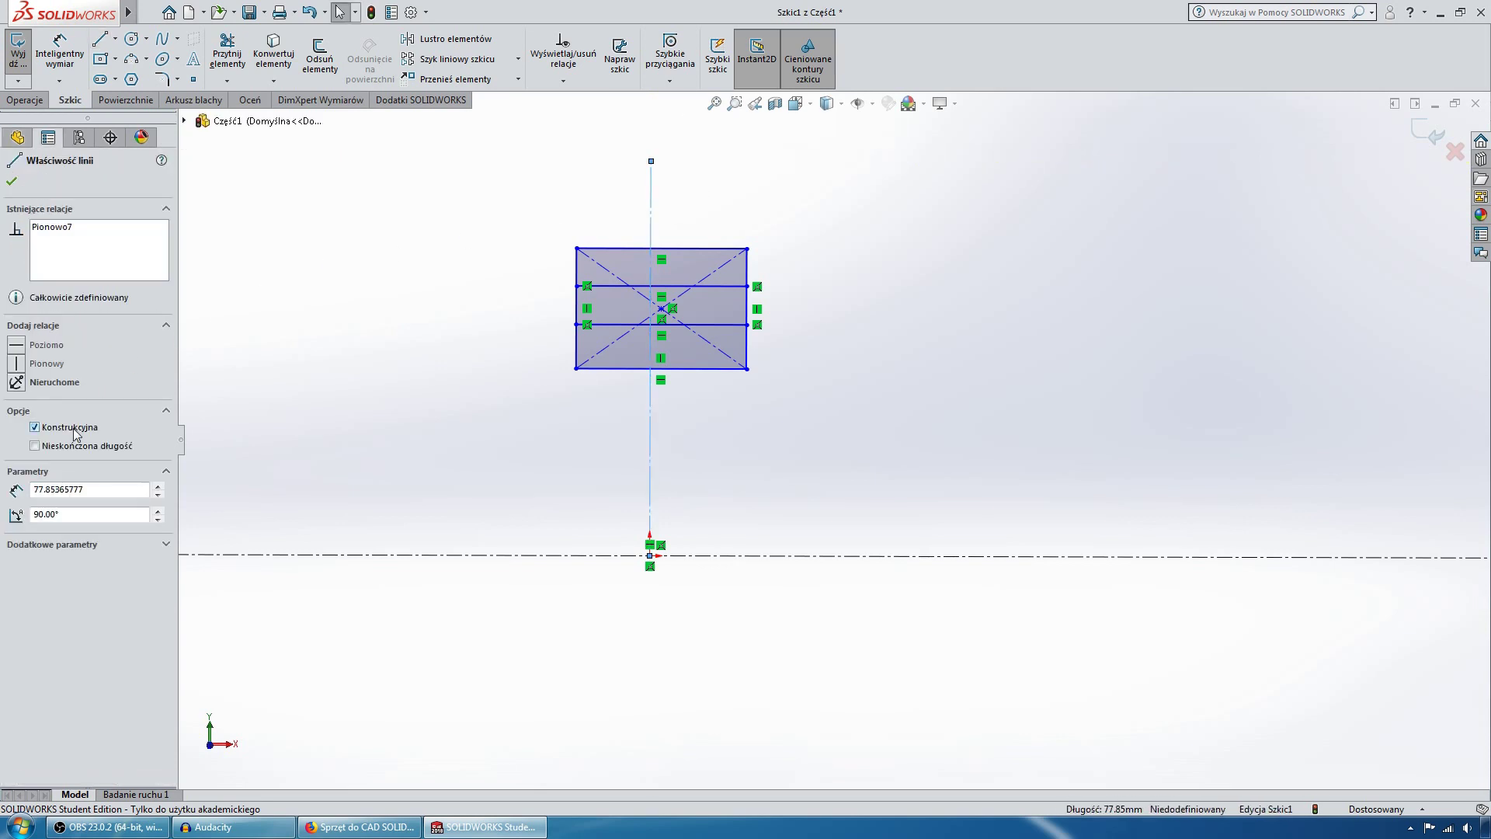
{"action": "left_click", "coordinate": [354, 318]}
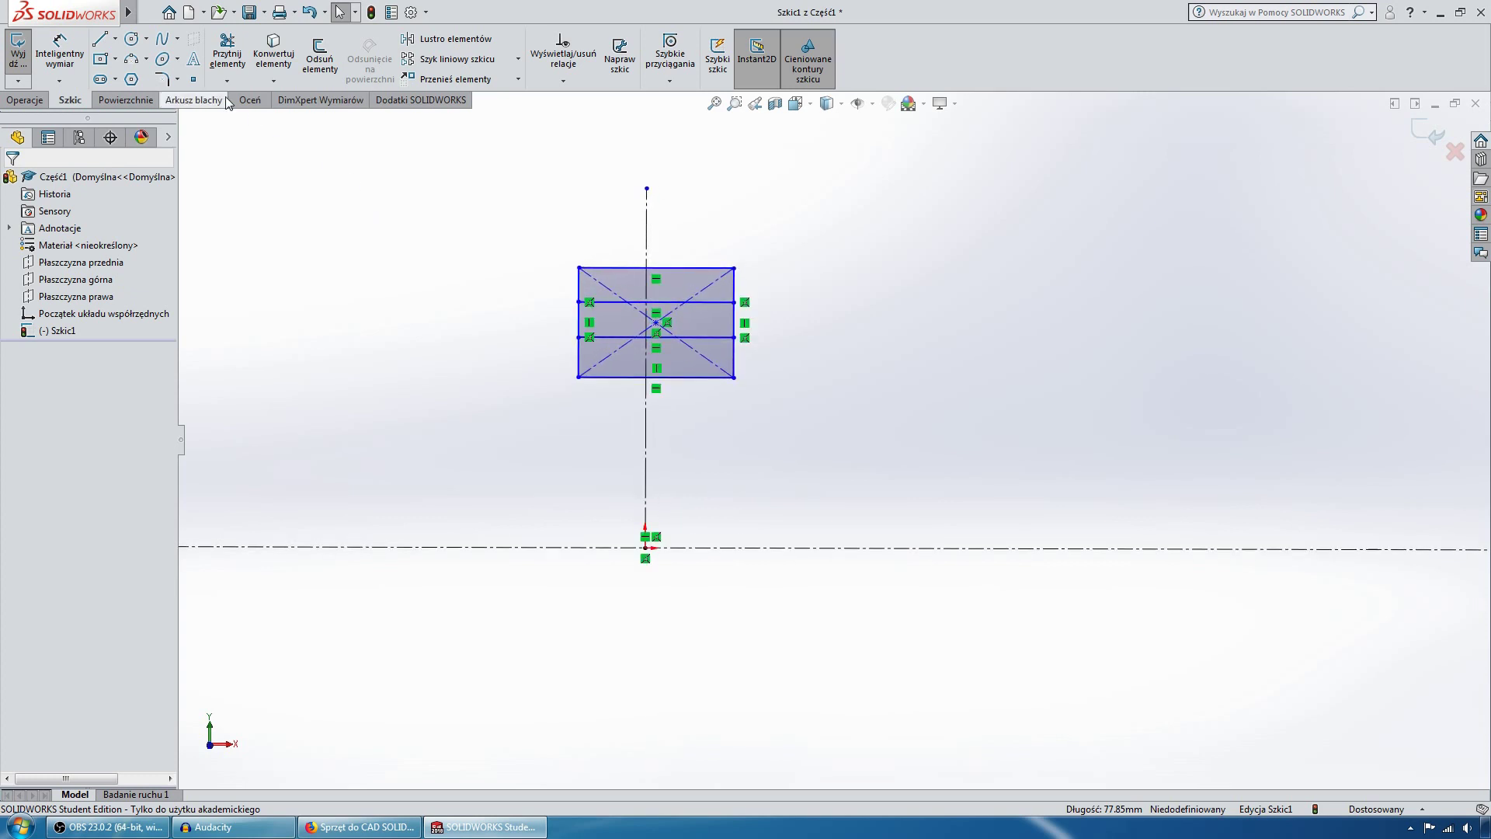
Step: Dimension the rectangle's top and bottom edges 42 and 20 from the horizontal axis
{"action": "left_click", "coordinate": [62, 49]}
{"action": "left_click", "coordinate": [693, 266]}
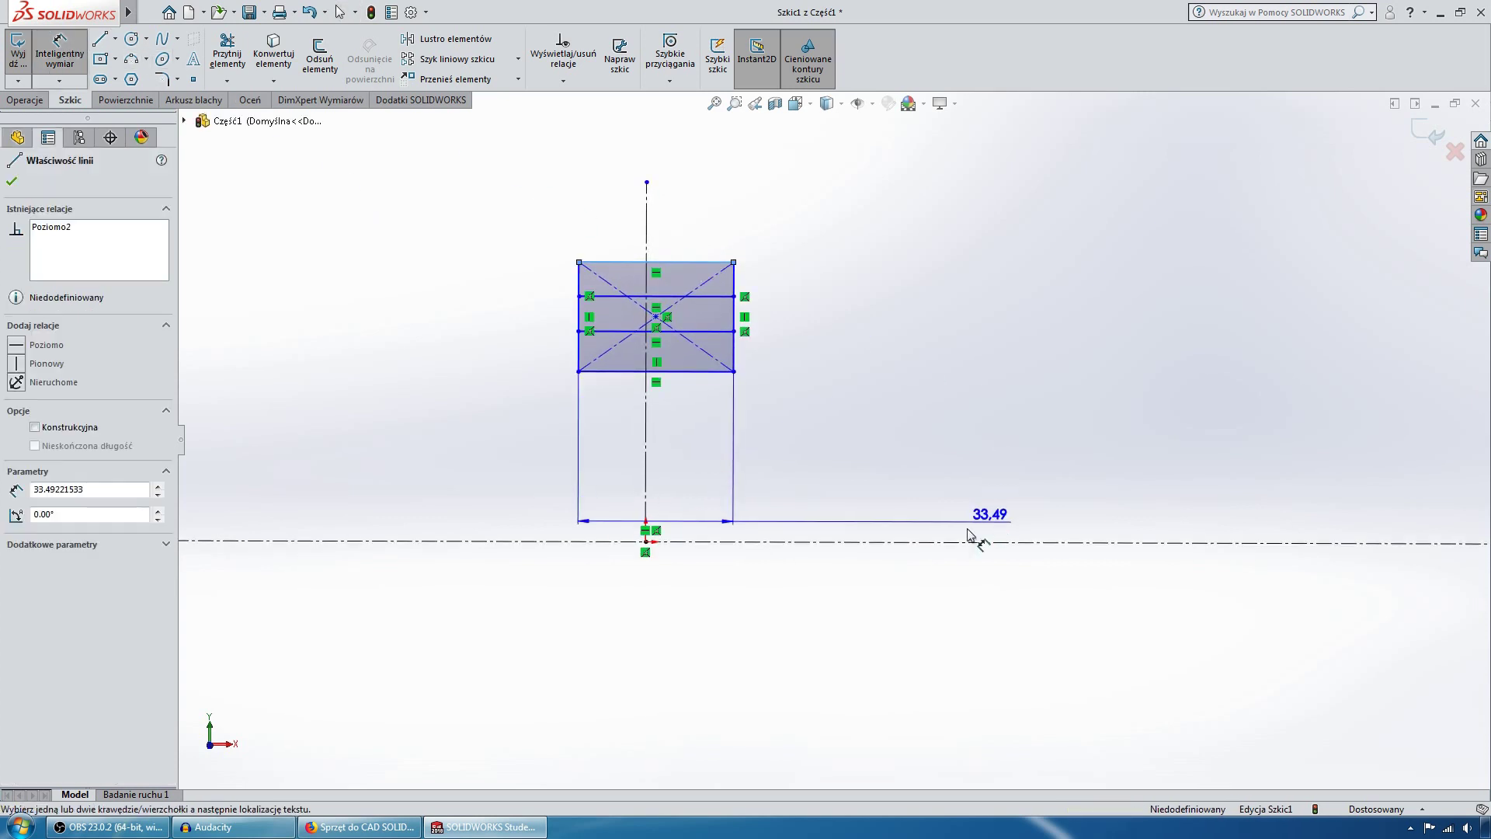
{"action": "left_click", "coordinate": [885, 541]}
{"action": "left_click", "coordinate": [1289, 599]}
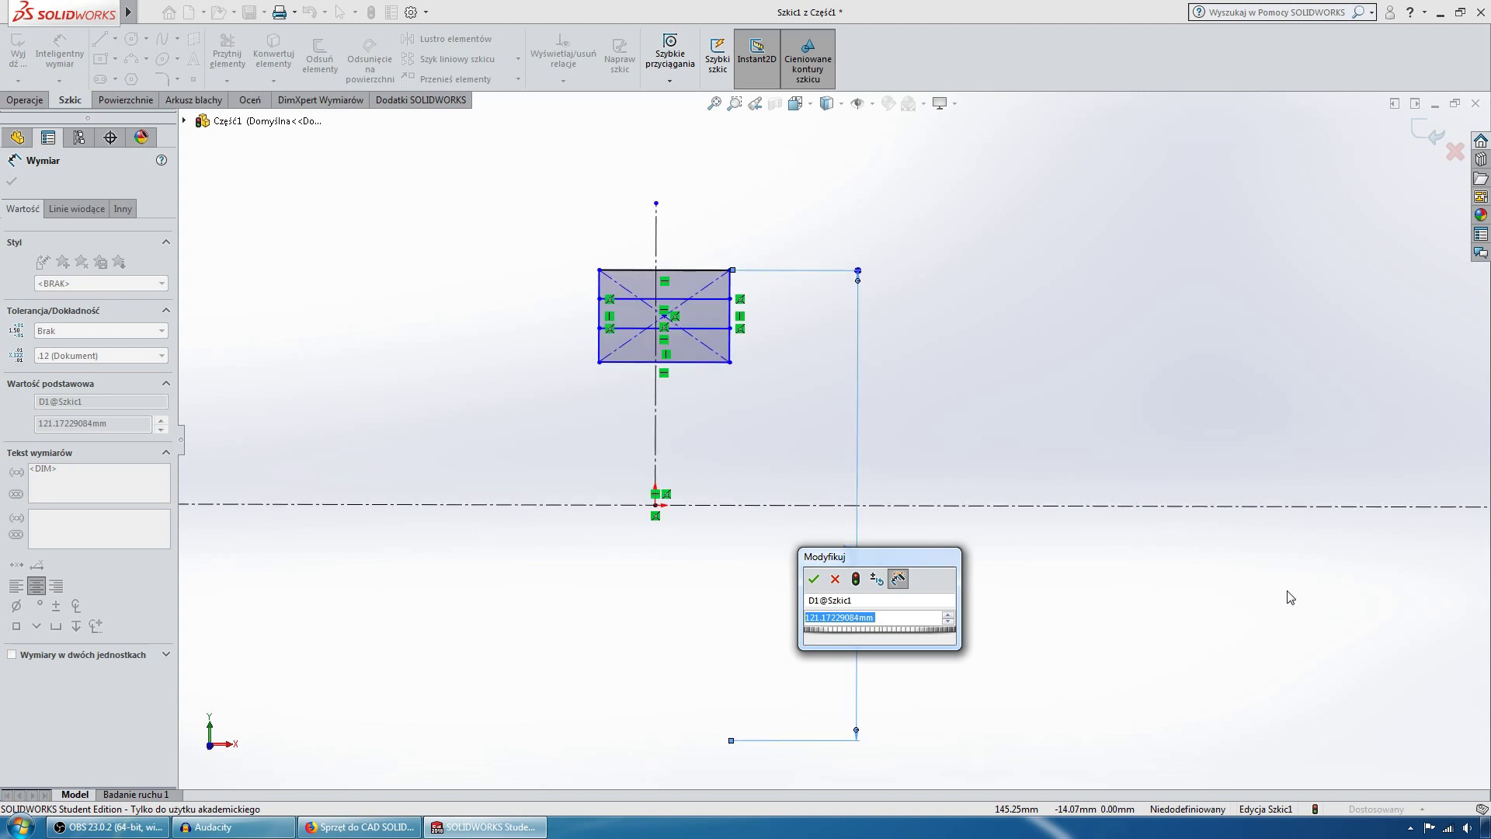
{"action": "type", "text": "42"}
{"action": "key", "text": "Return"}
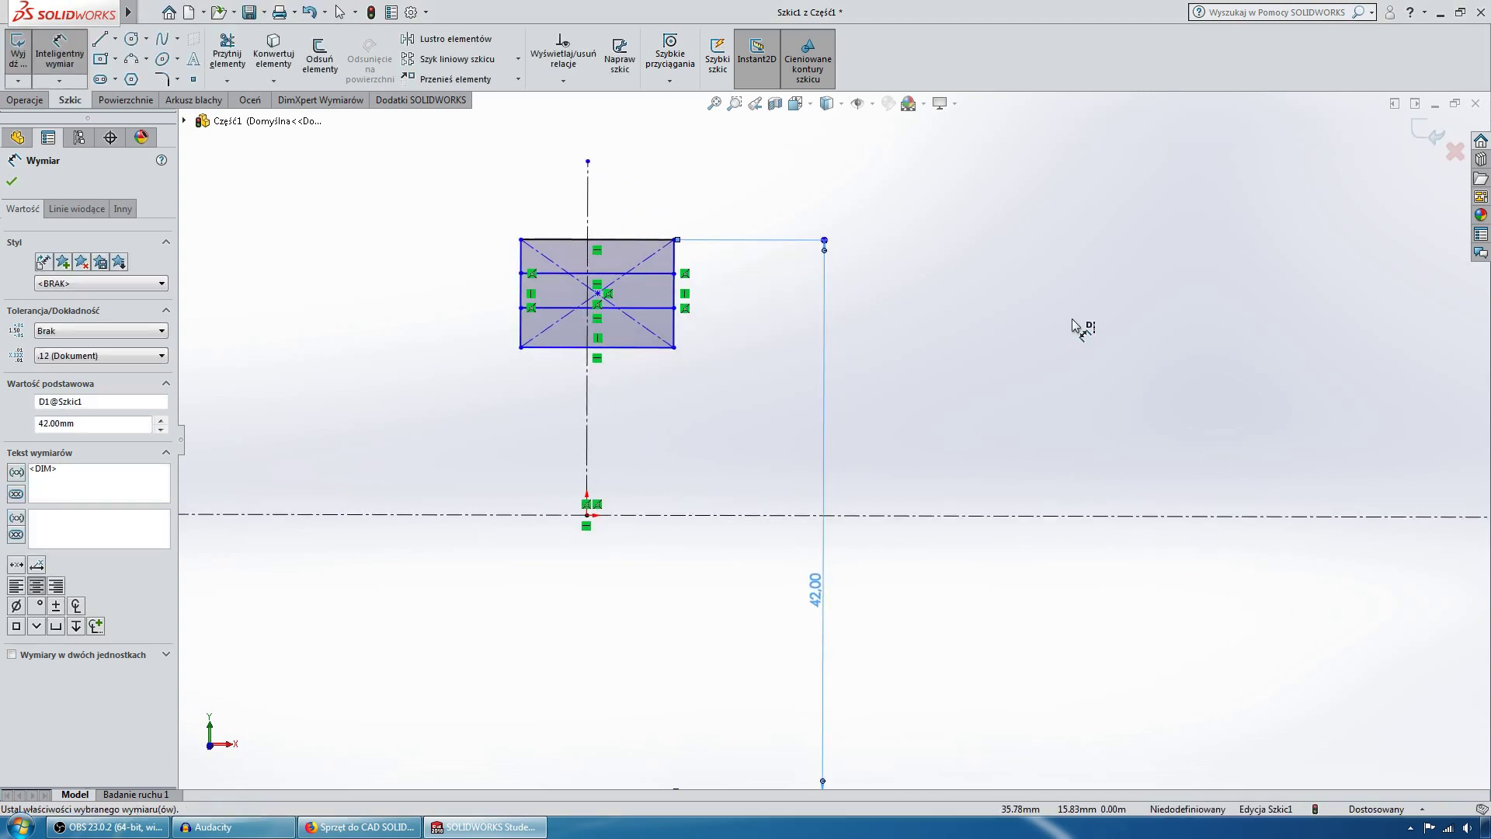
{"action": "left_click", "coordinate": [636, 357]}
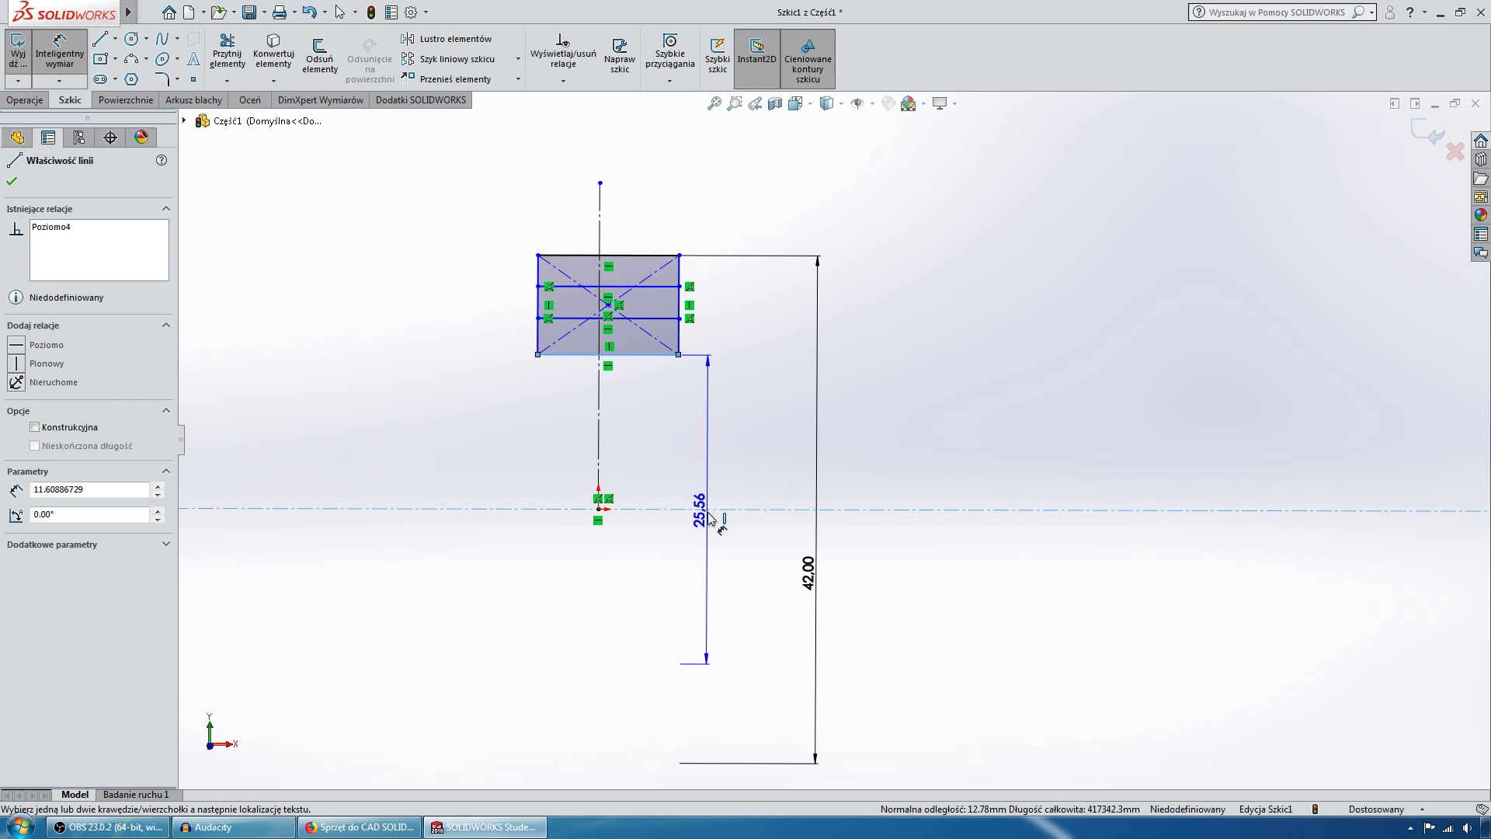
{"action": "left_click", "coordinate": [989, 522]}
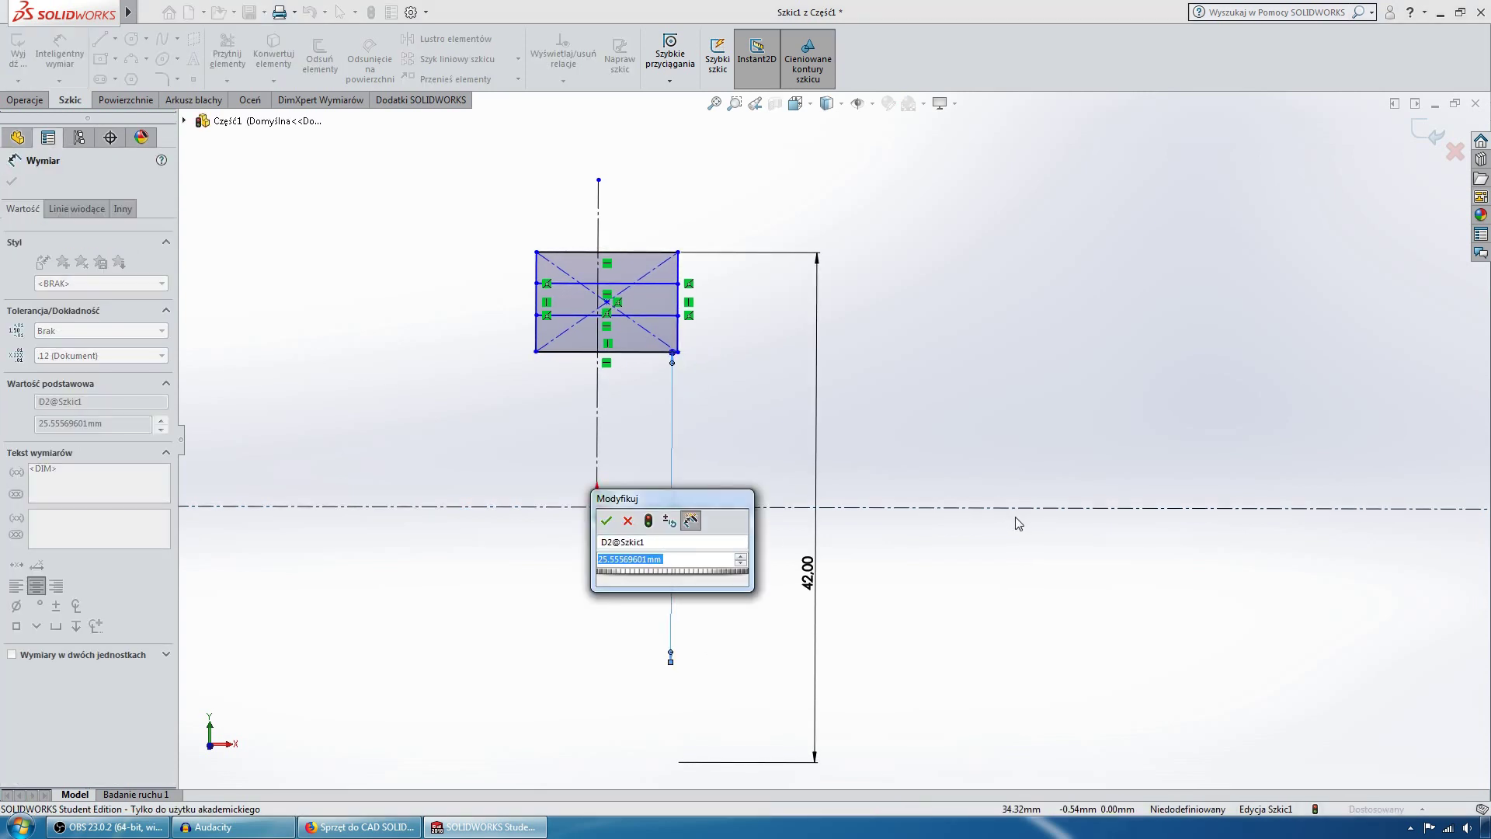
{"action": "type", "text": "20"}
{"action": "key", "text": "Return"}
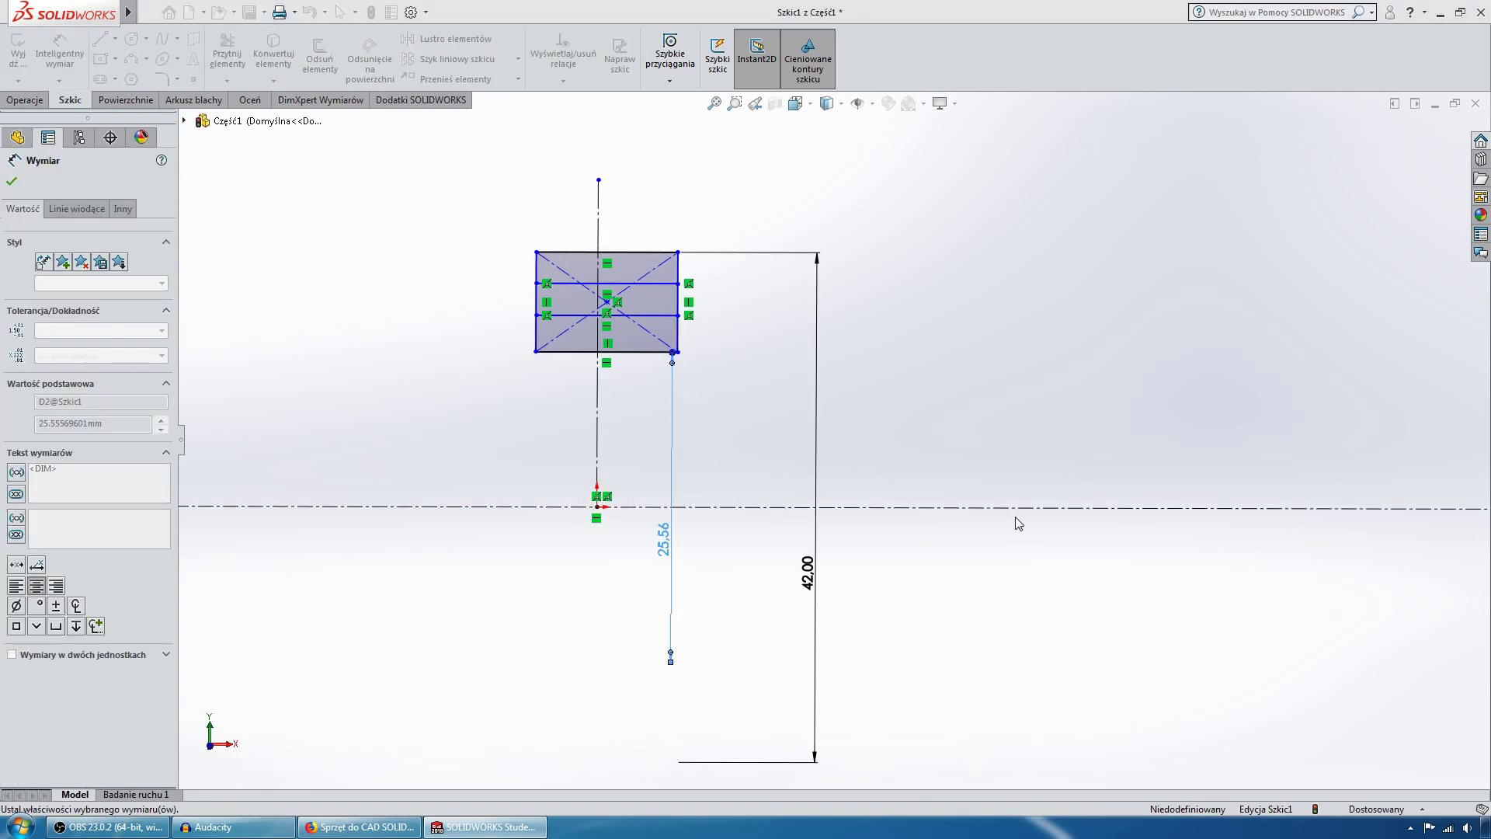
Step: Set the rectangle's top-edge width to 12 and select its centre point
{"action": "left_click", "coordinate": [611, 241]}
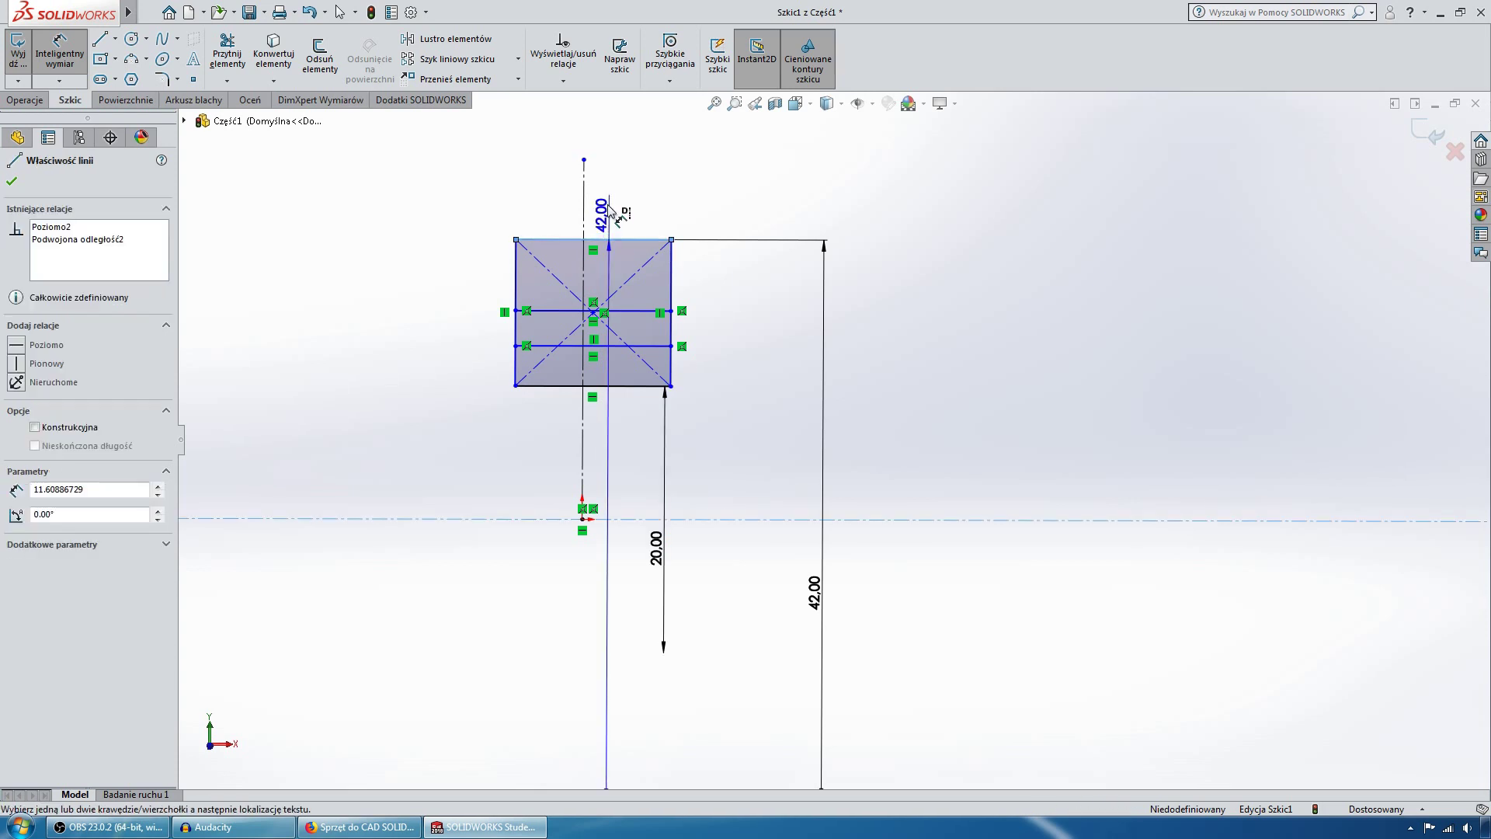
{"action": "mouse_move", "coordinate": [602, 203]}
{"action": "middle_mouse_down", "text": "alt"}
{"action": "mouse_move", "coordinate": [596, 188]}
{"action": "mouse_move", "coordinate": [602, 201]}
{"action": "middle_mouse_up", "text": "alt"}
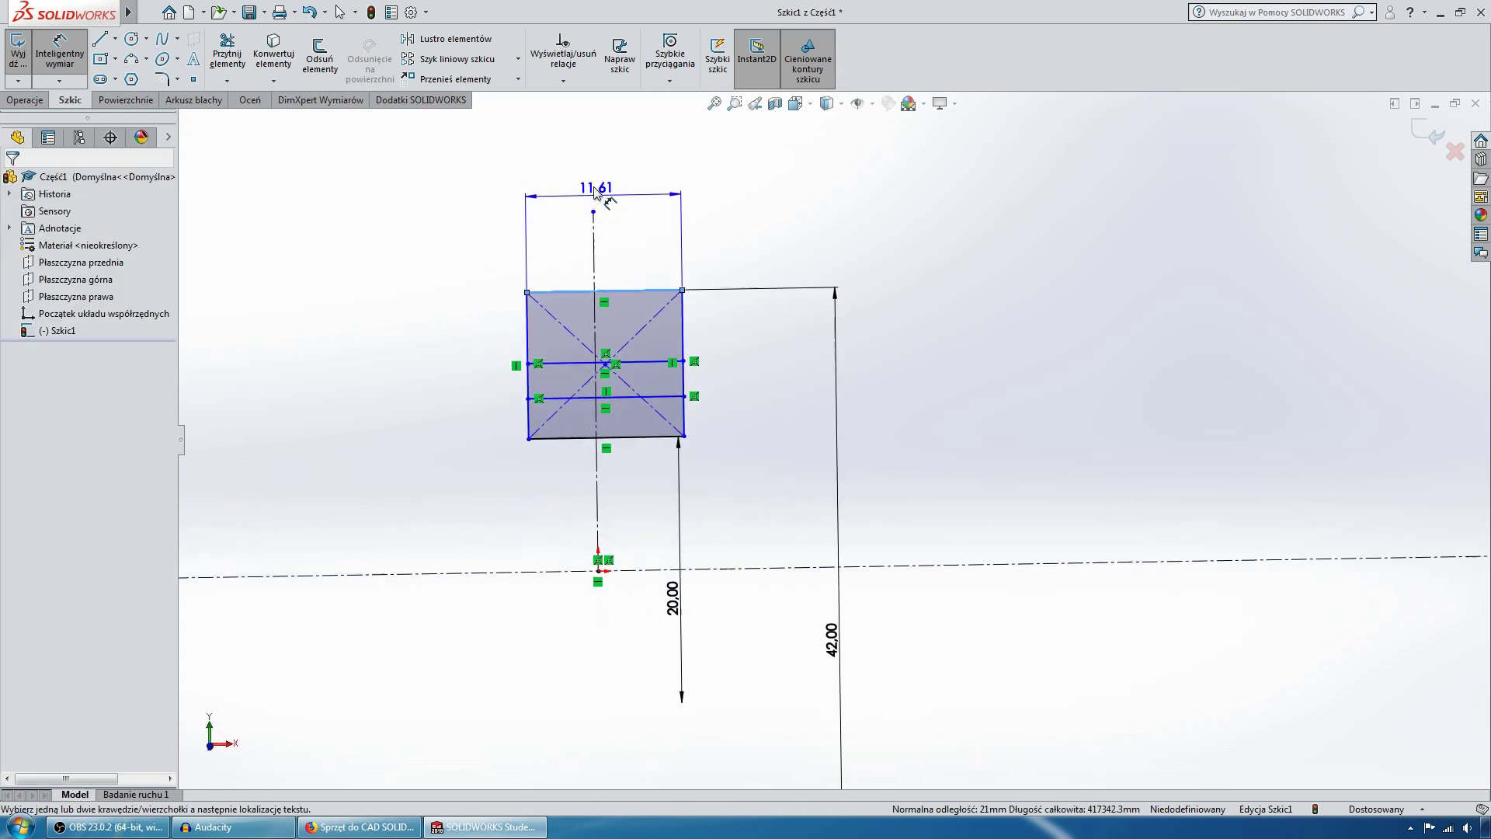
{"action": "left_click", "coordinate": [607, 199]}
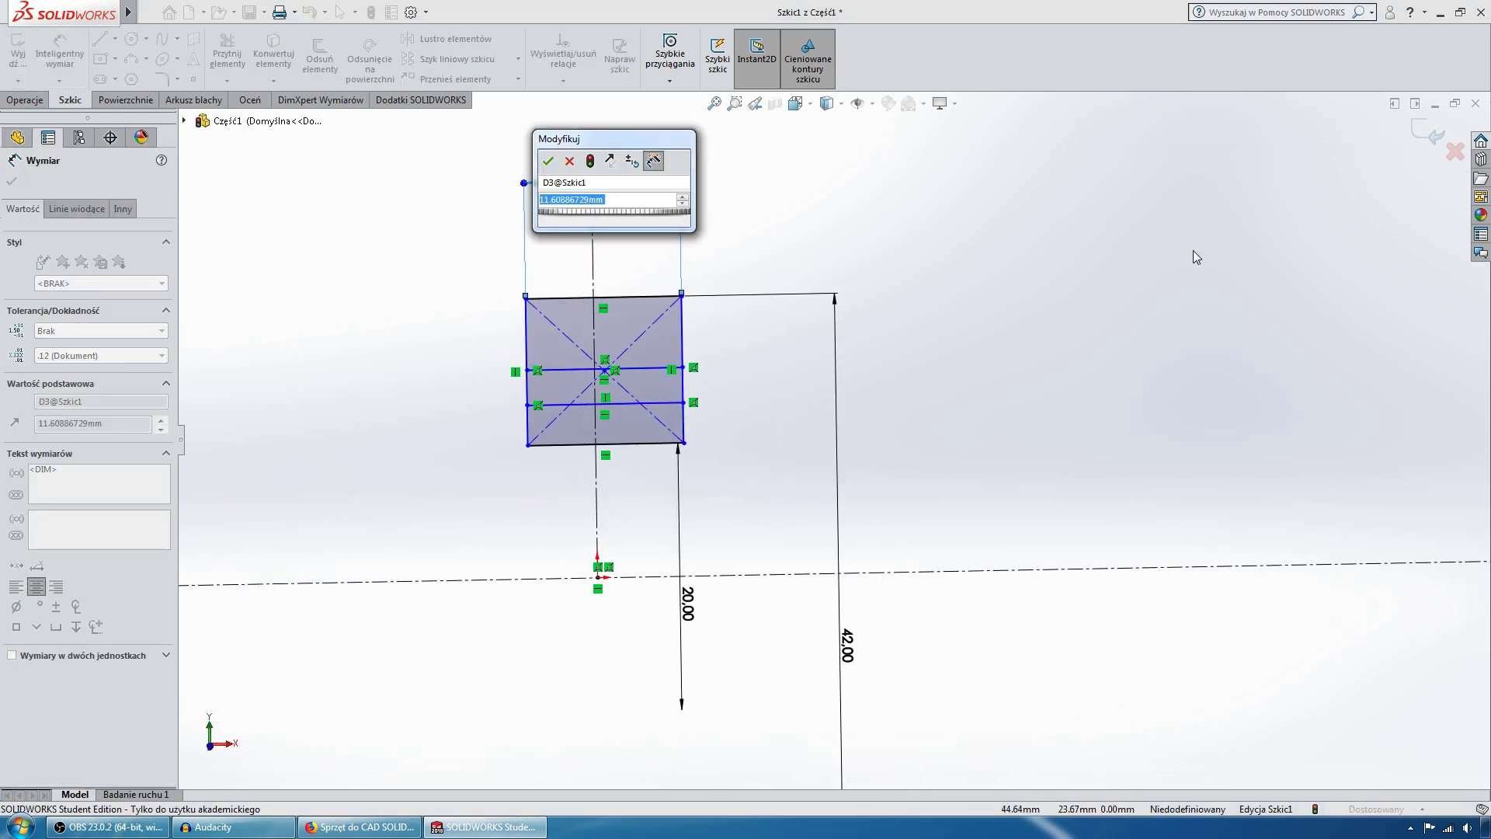
{"action": "type", "text": "12"}
{"action": "key", "text": "Return"}
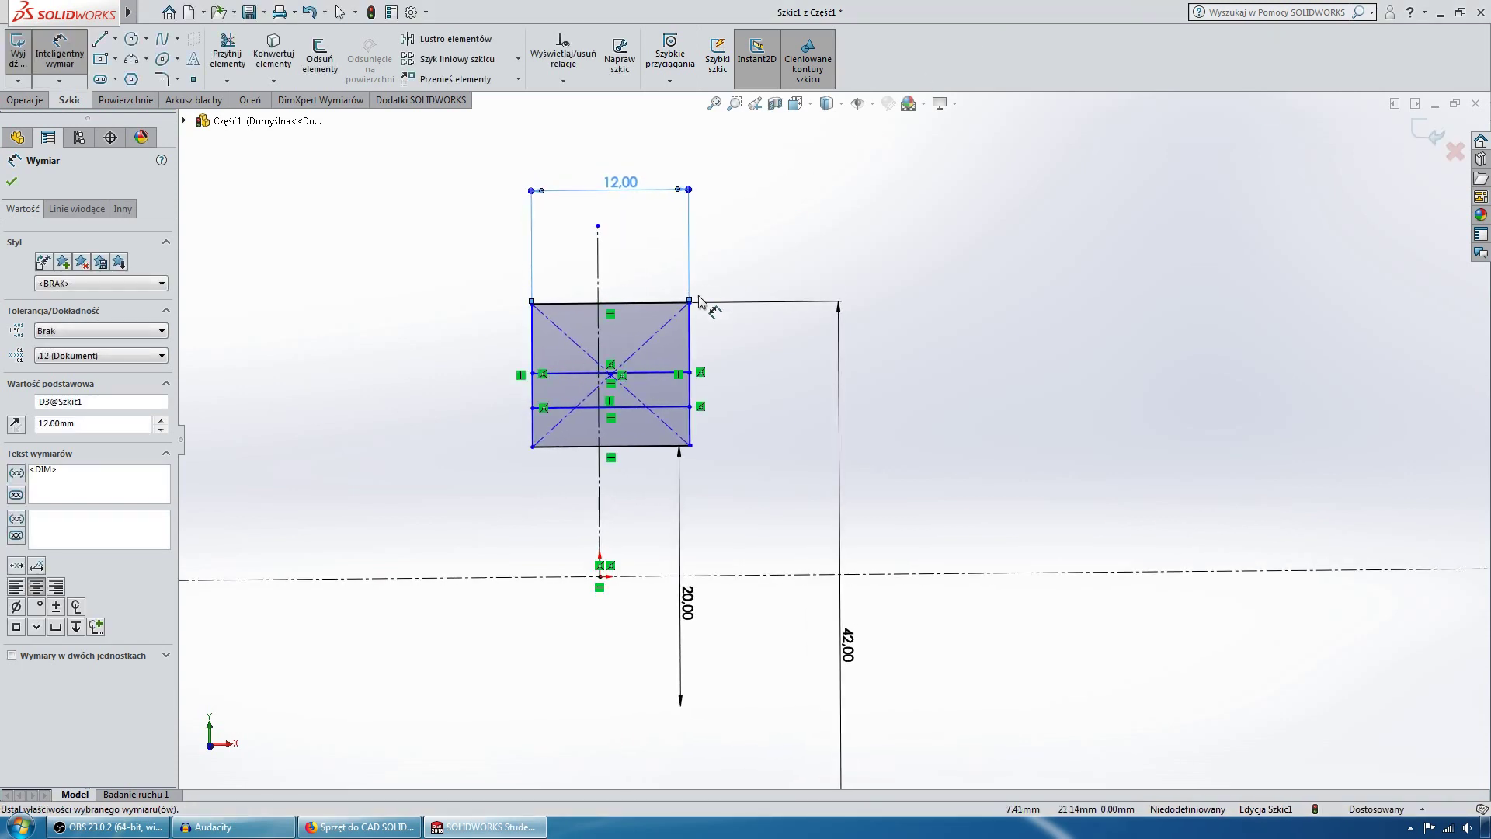
{"action": "key", "text": "Escape"}
{"action": "left_click", "coordinate": [612, 376]}
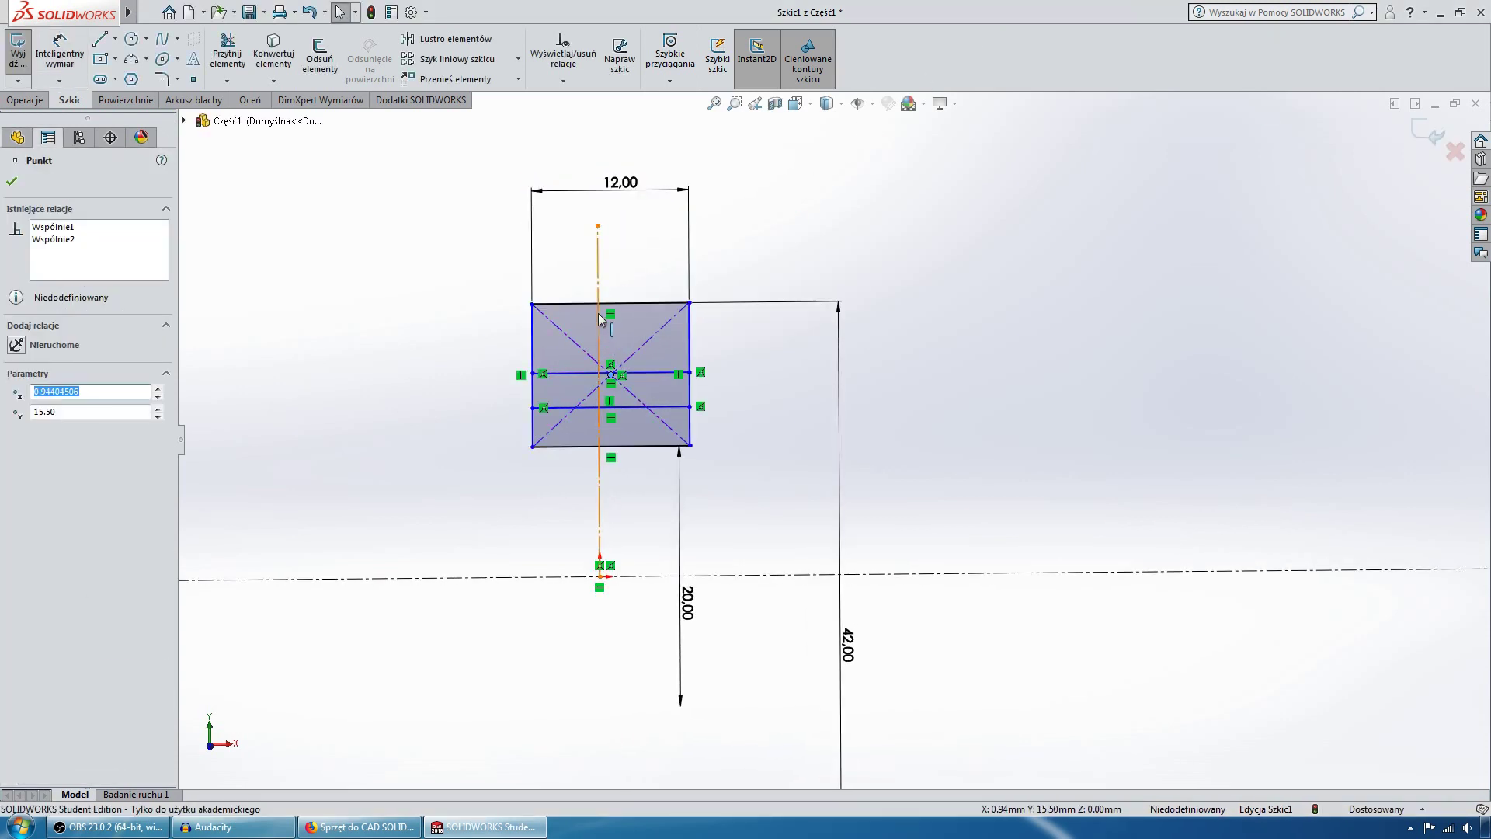
Step: Make the rectangle's centre point coincident with the vertical centreline
{"action": "left_click", "coordinate": [599, 319], "text": "ctrl"}
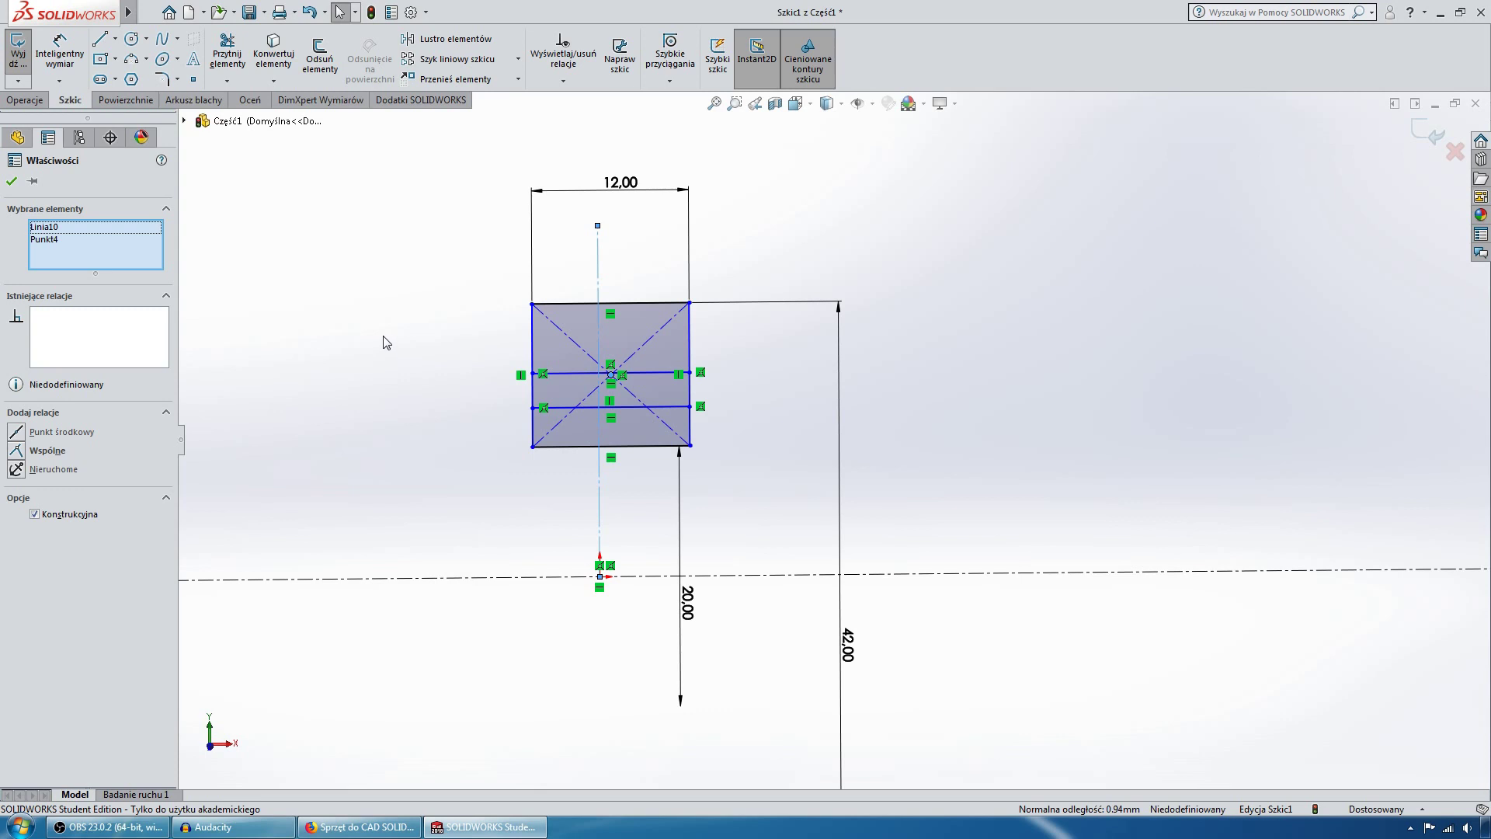
{"action": "left_click", "coordinate": [17, 451]}
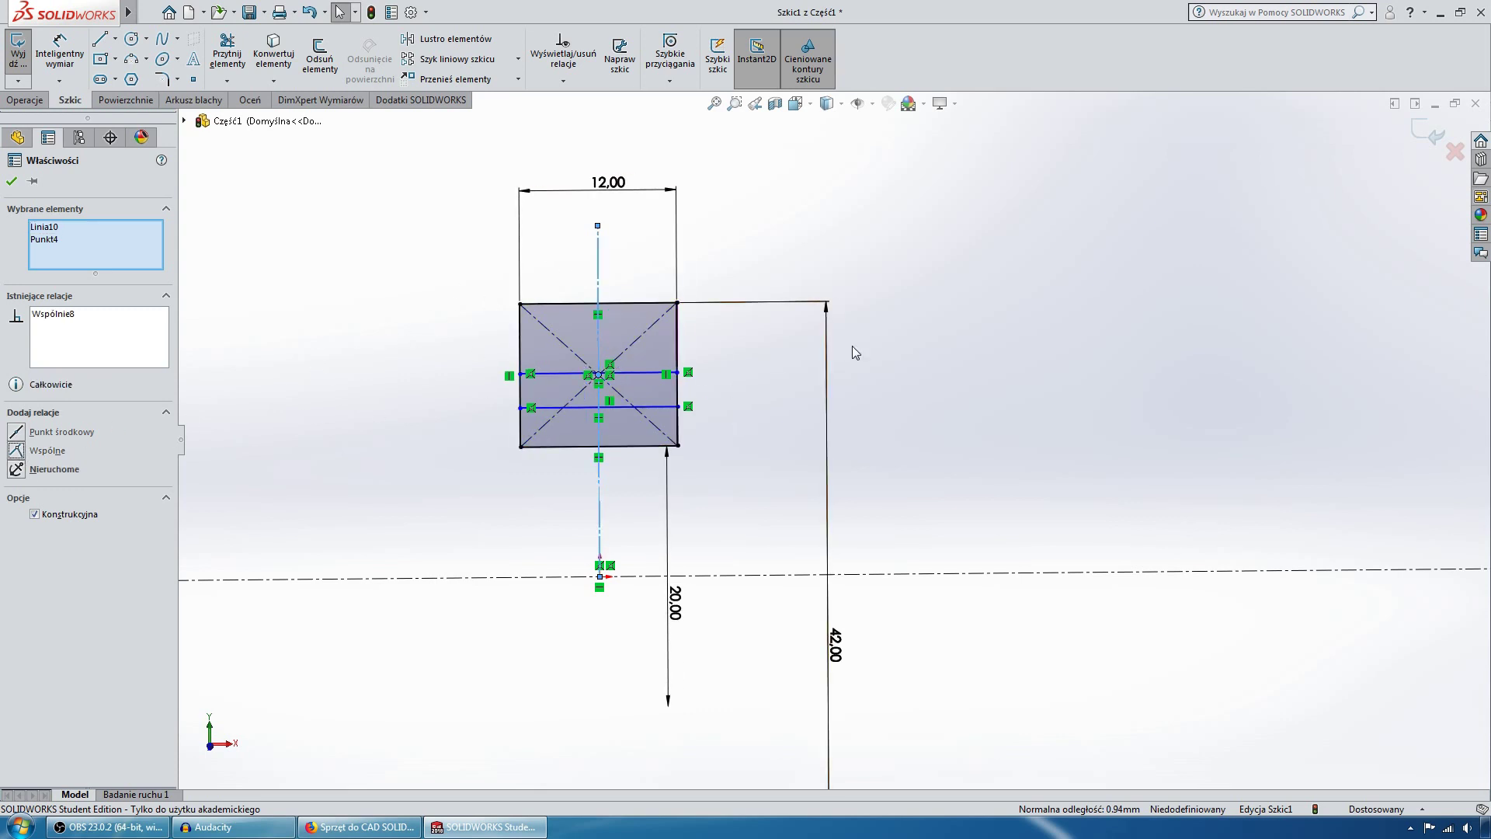
{"action": "left_click", "coordinate": [893, 341]}
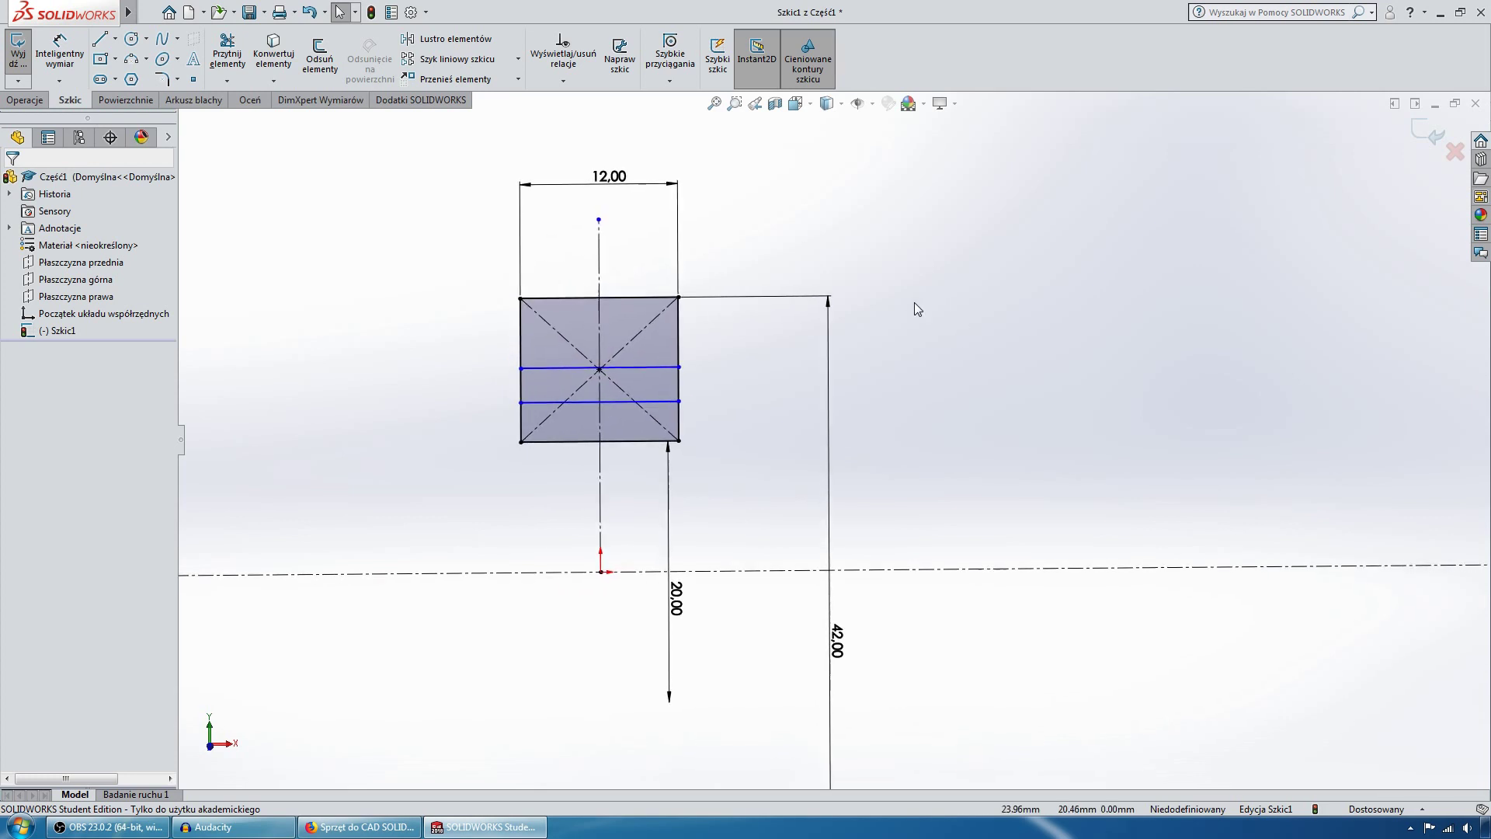
Step: Drag the two inner horizontal lines apart to new heights
{"action": "left_click", "coordinate": [643, 371]}
{"action": "left_click_drag", "start_coordinate": [635, 373], "coordinate": [647, 389]}
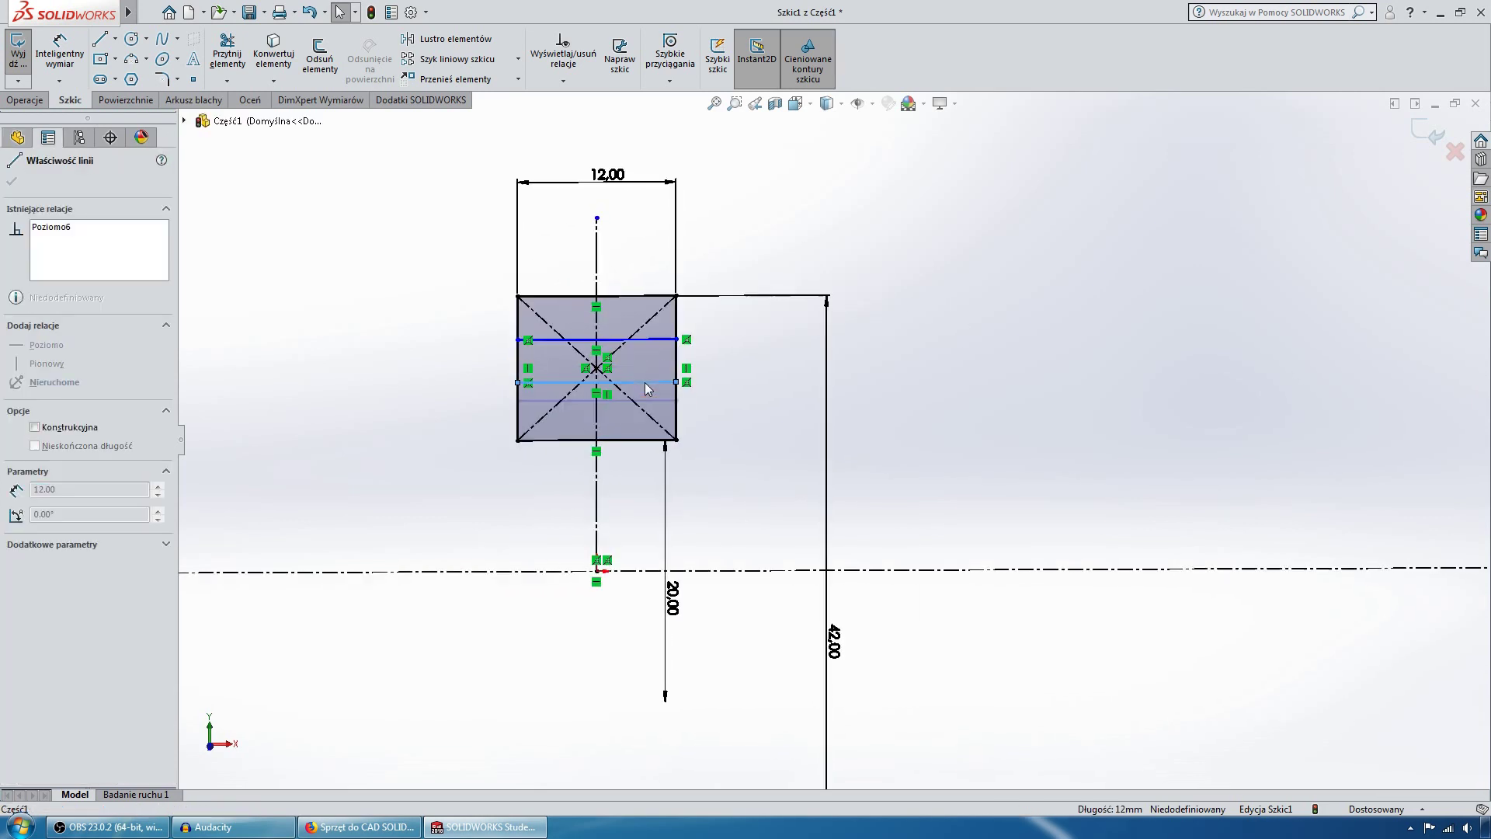
{"action": "left_click", "coordinate": [1024, 370]}
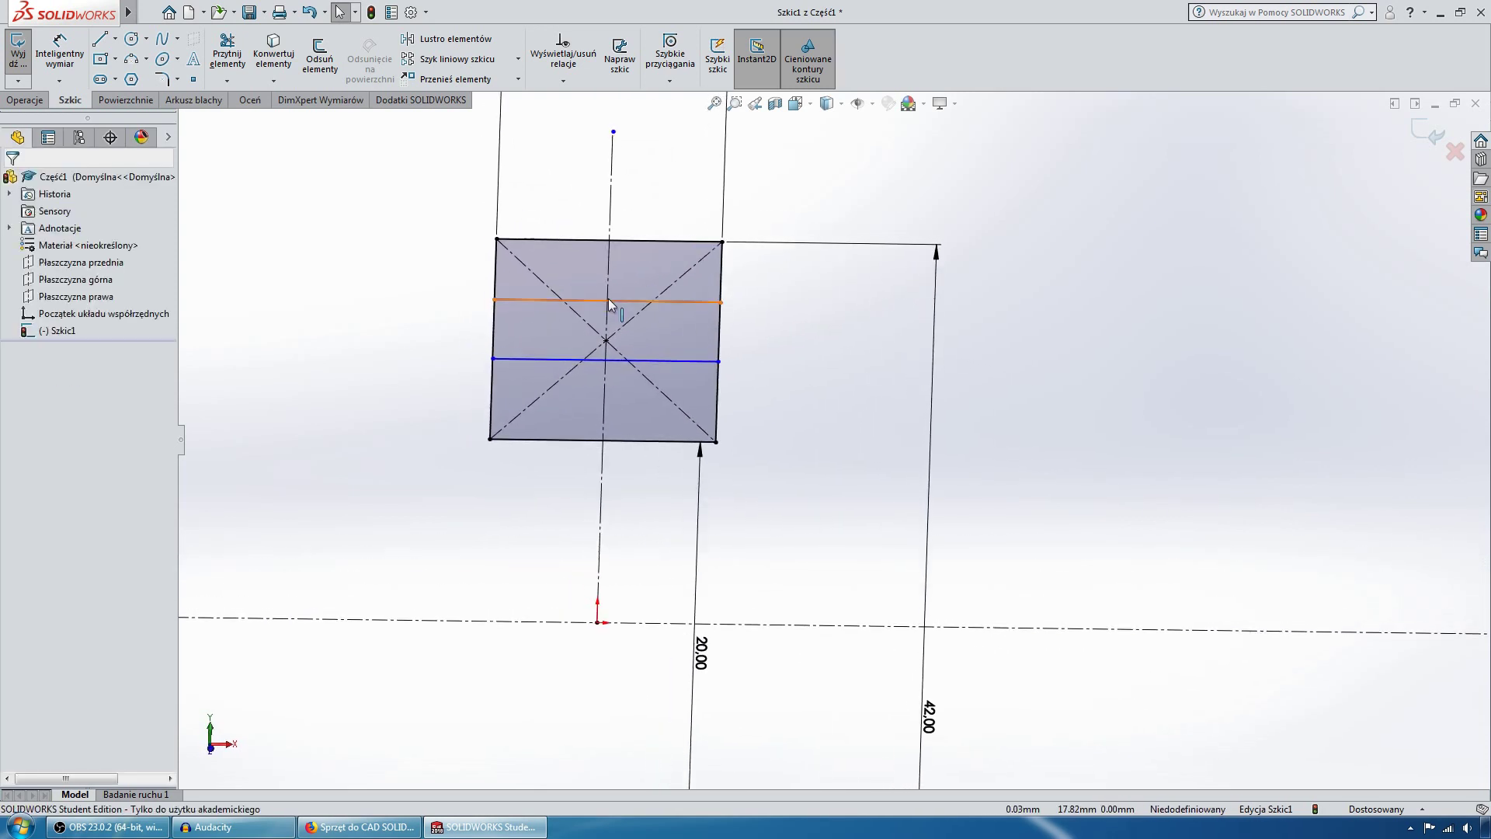
{"action": "left_click_drag", "start_coordinate": [608, 300], "coordinate": [525, 323]}
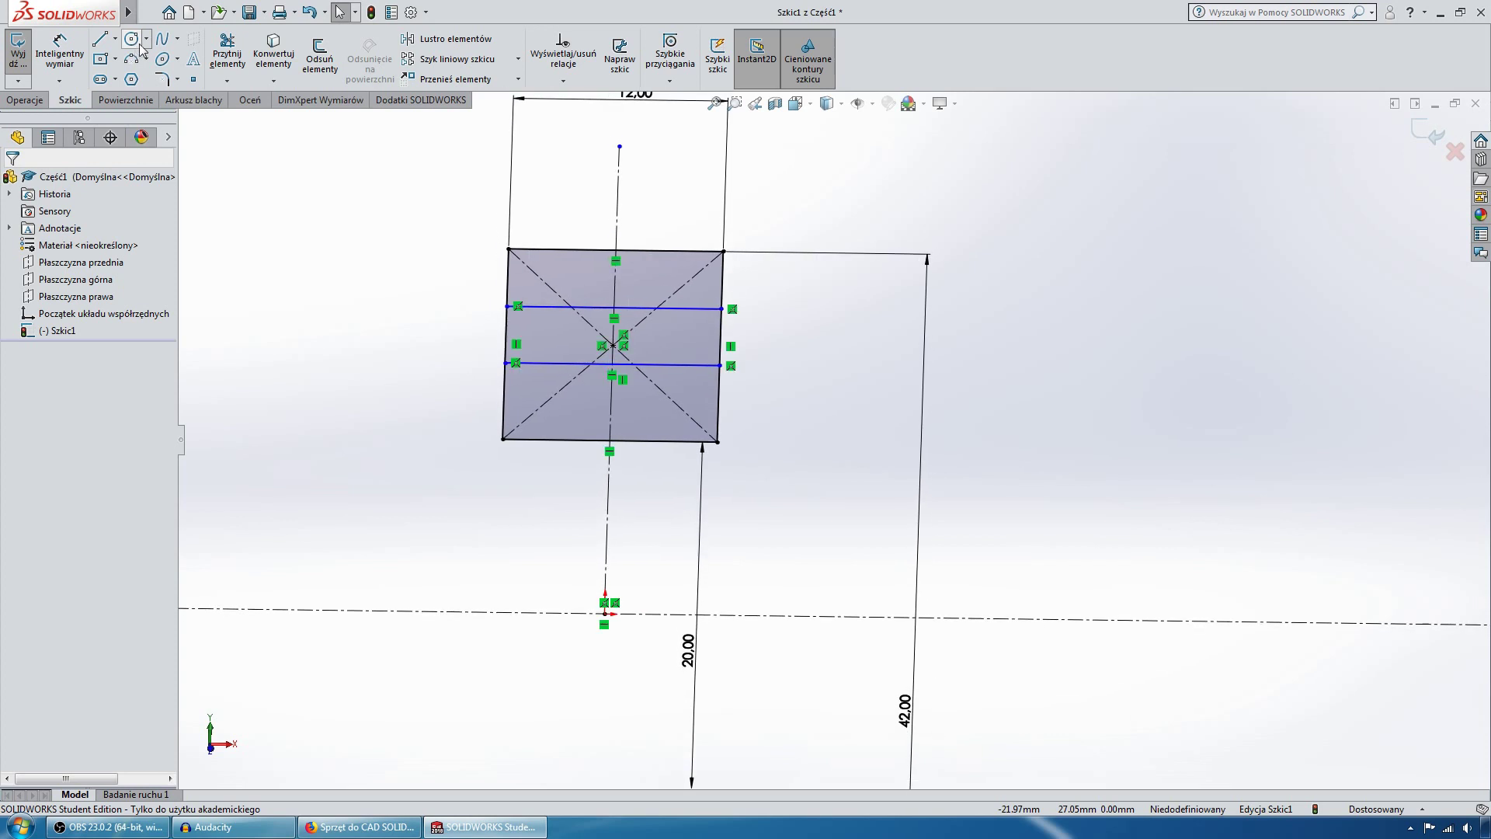
Step: Trim both vertical sides between the inner lines, leaving two separate stacked rectangles
{"action": "left_click", "coordinate": [228, 51]}
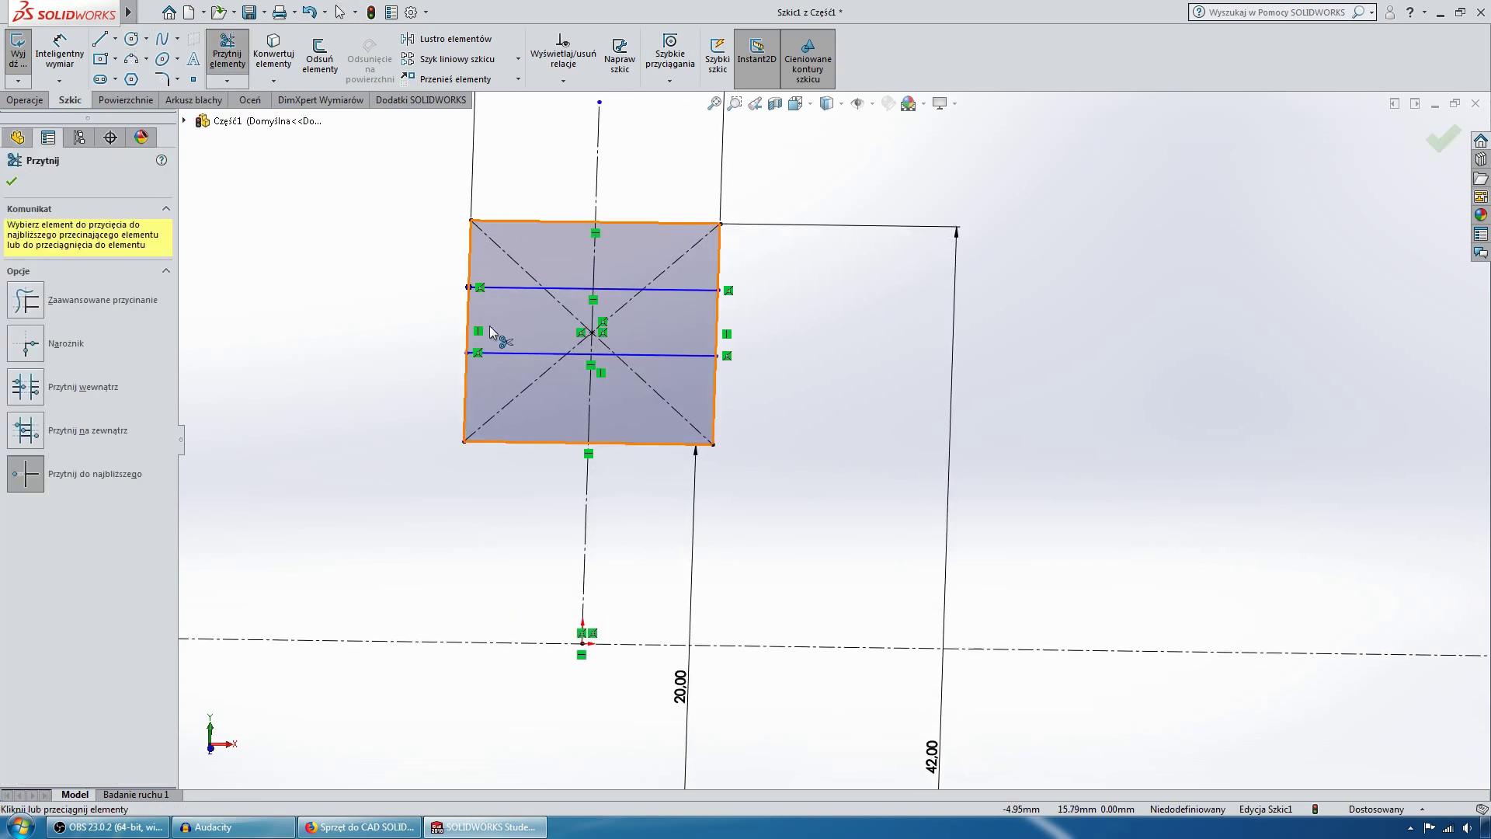
{"action": "left_click", "coordinate": [468, 318]}
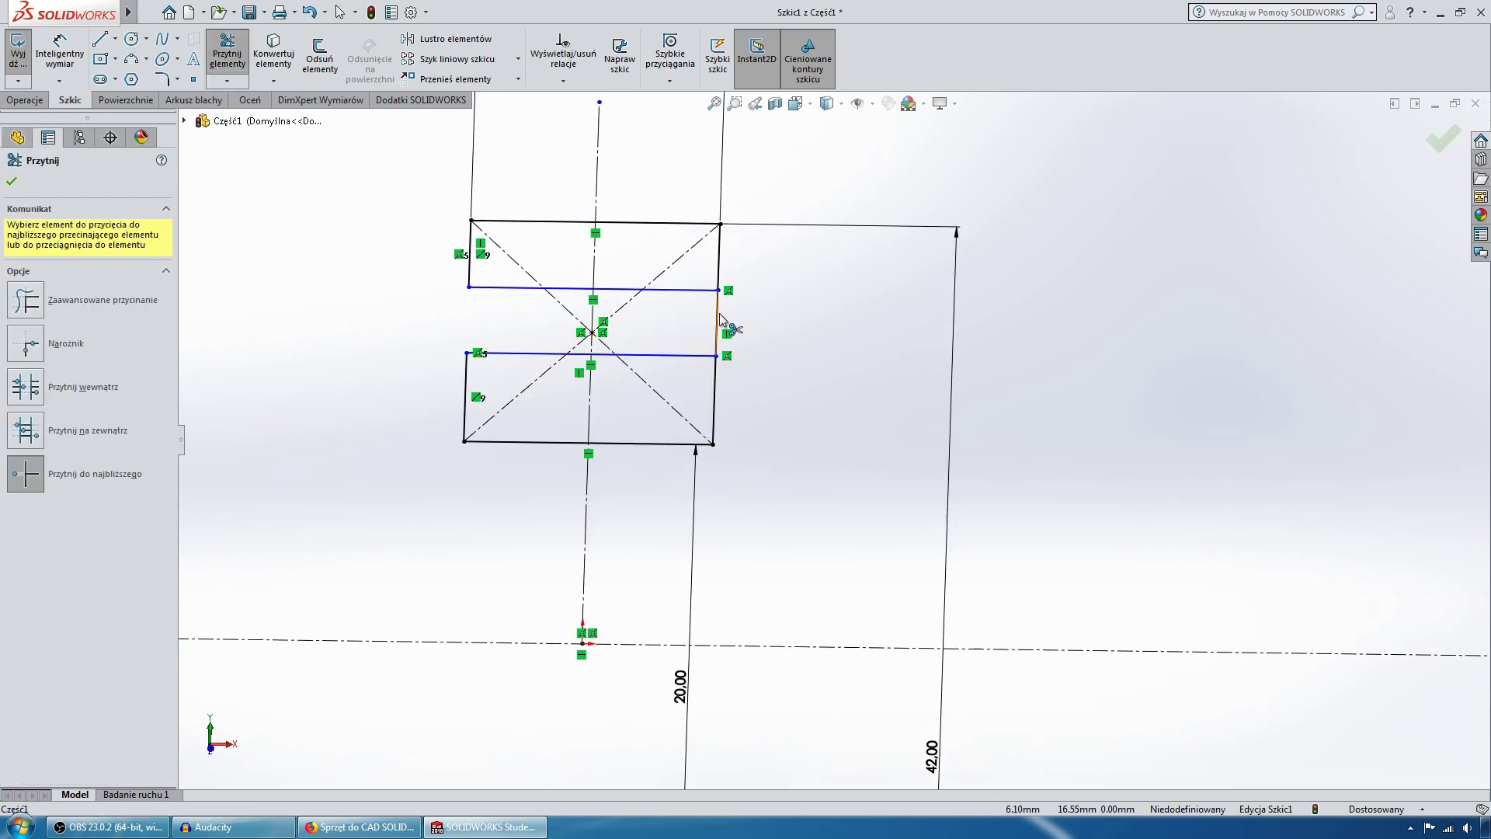
{"action": "left_click", "coordinate": [718, 320]}
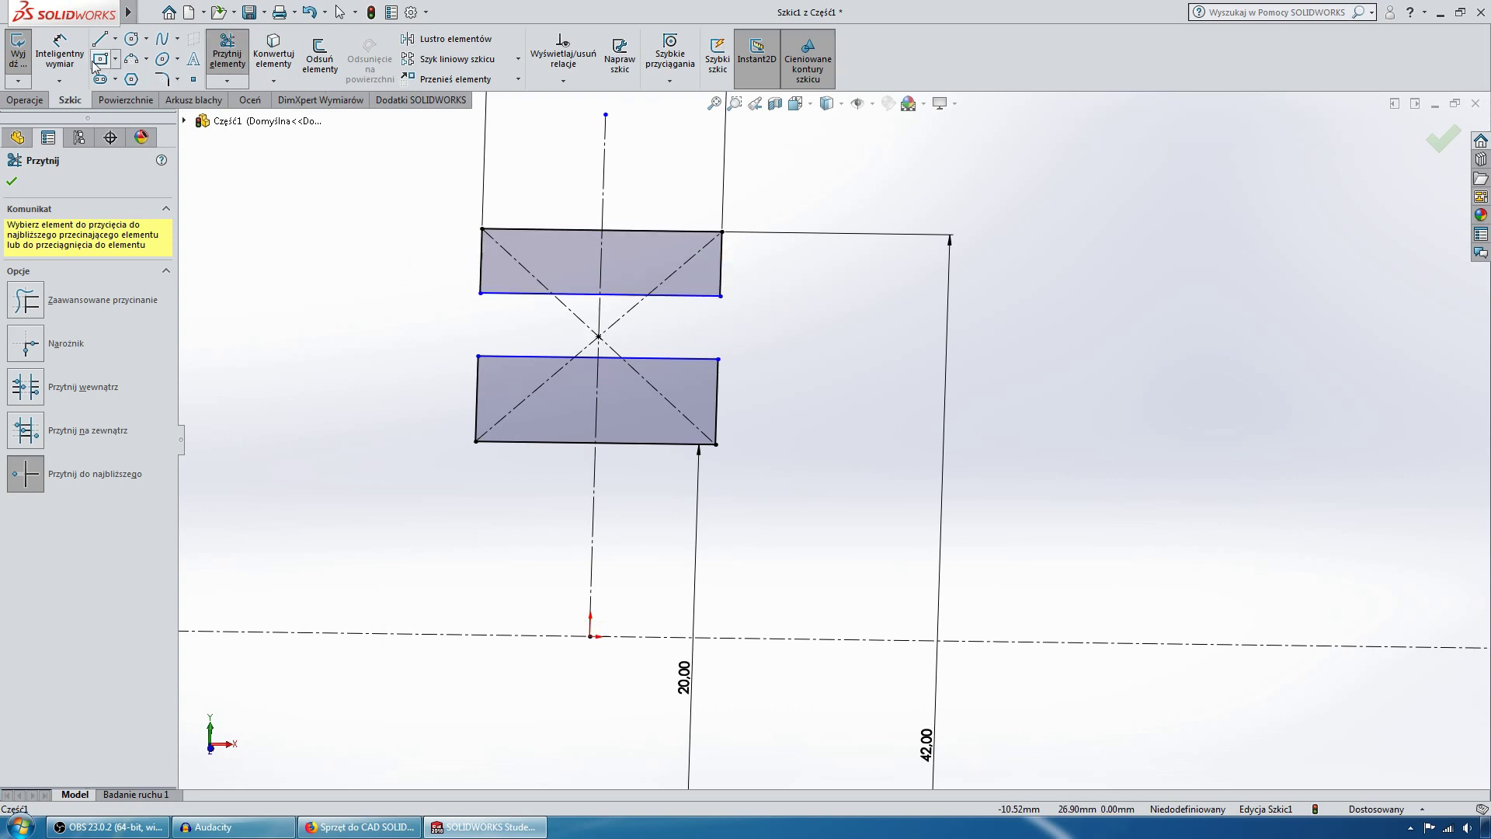
{"action": "left_click", "coordinate": [59, 53]}
{"action": "scroll", "coordinate": [654, 310], "scroll_direction": "up", "scroll_amount": 2}
{"action": "left_click", "coordinate": [650, 308]}
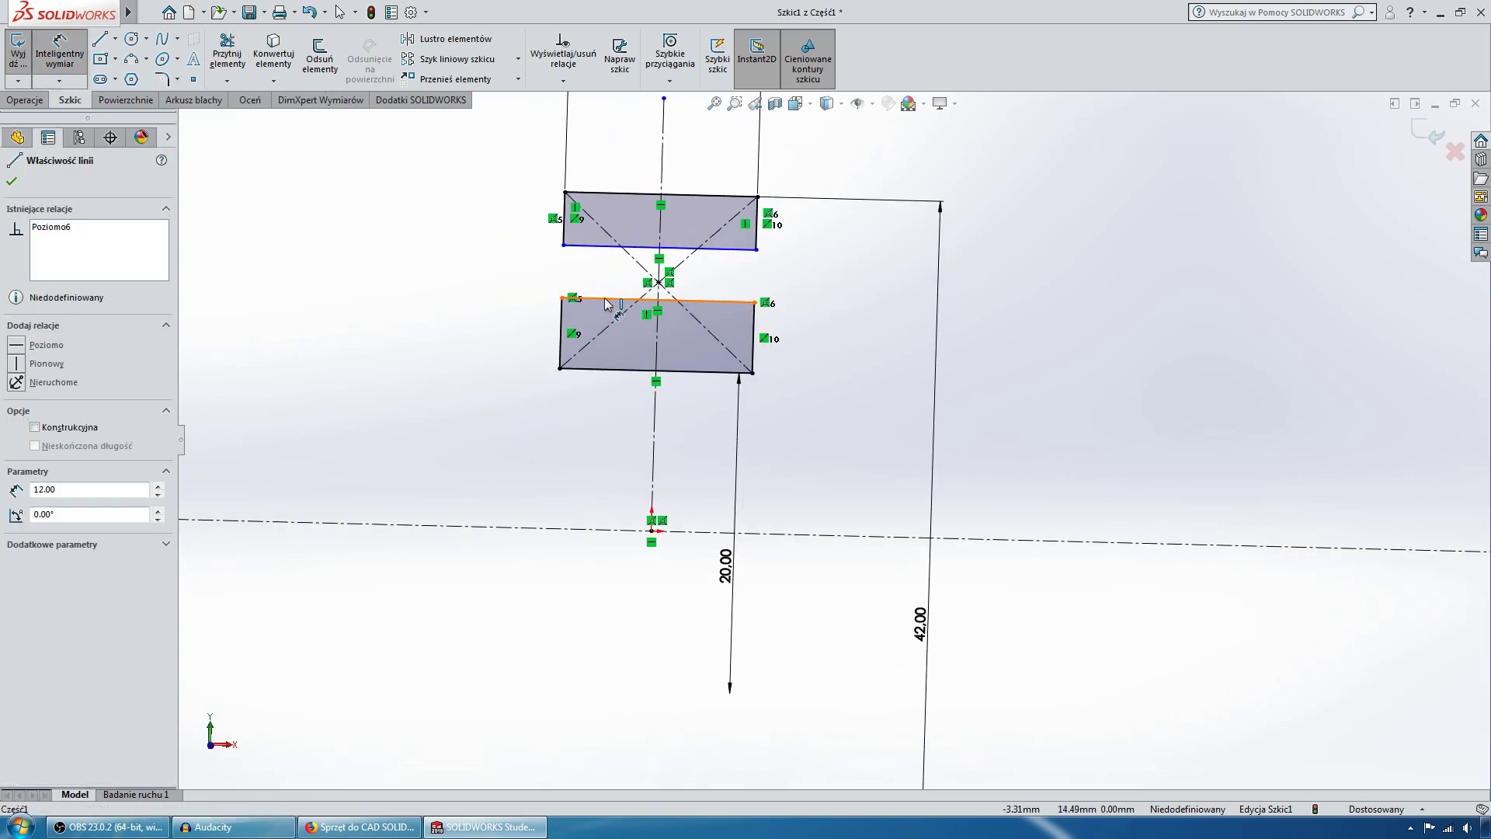
Step: Dimension the inner edges as 27 and 34 mm diameters about the horizontal centreline
{"action": "left_click", "coordinate": [544, 525]}
{"action": "left_click", "coordinate": [466, 549]}
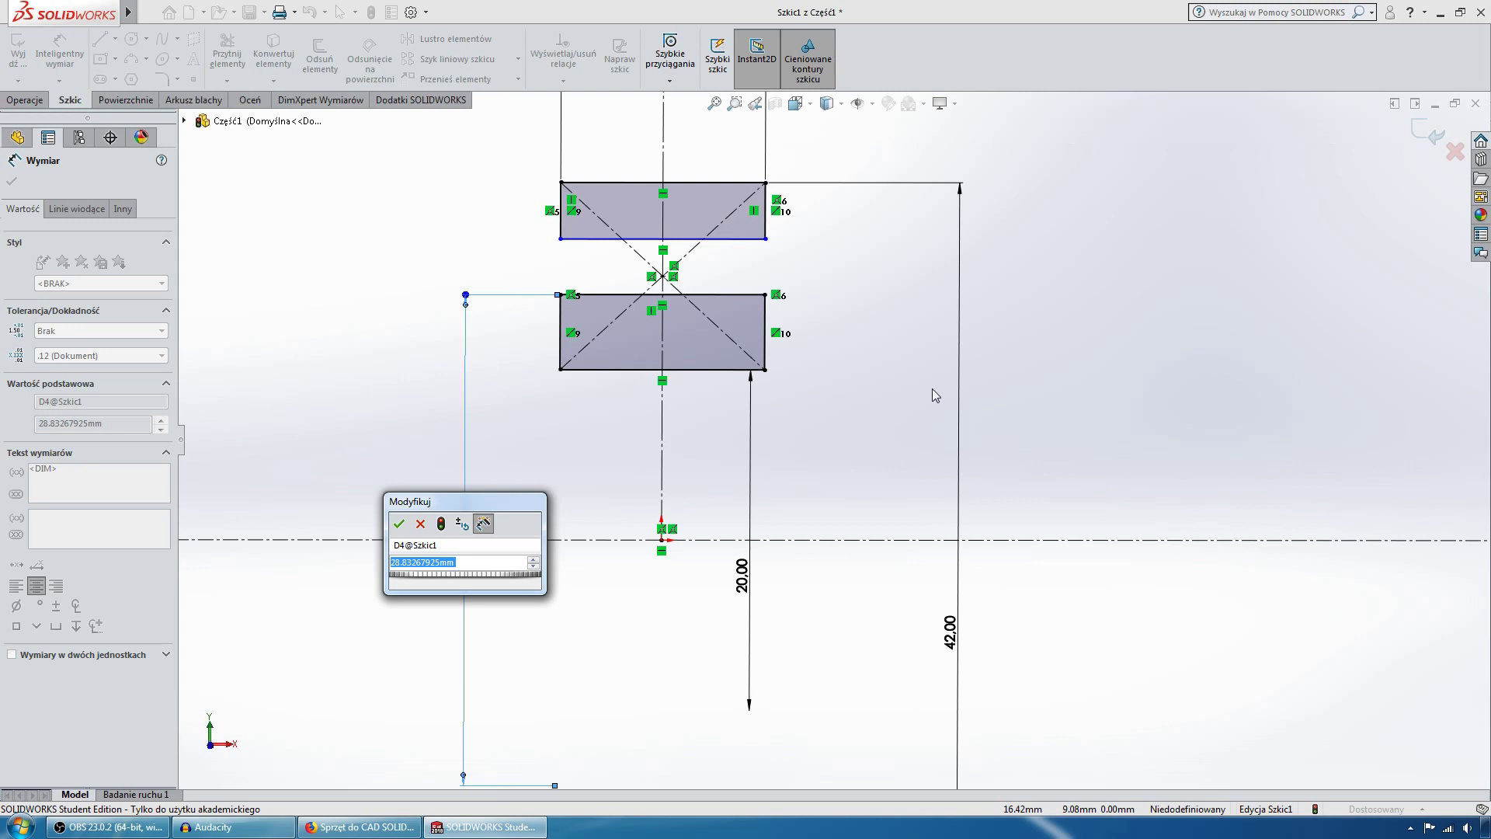
{"action": "type", "text": "27"}
{"action": "key", "text": "Return"}
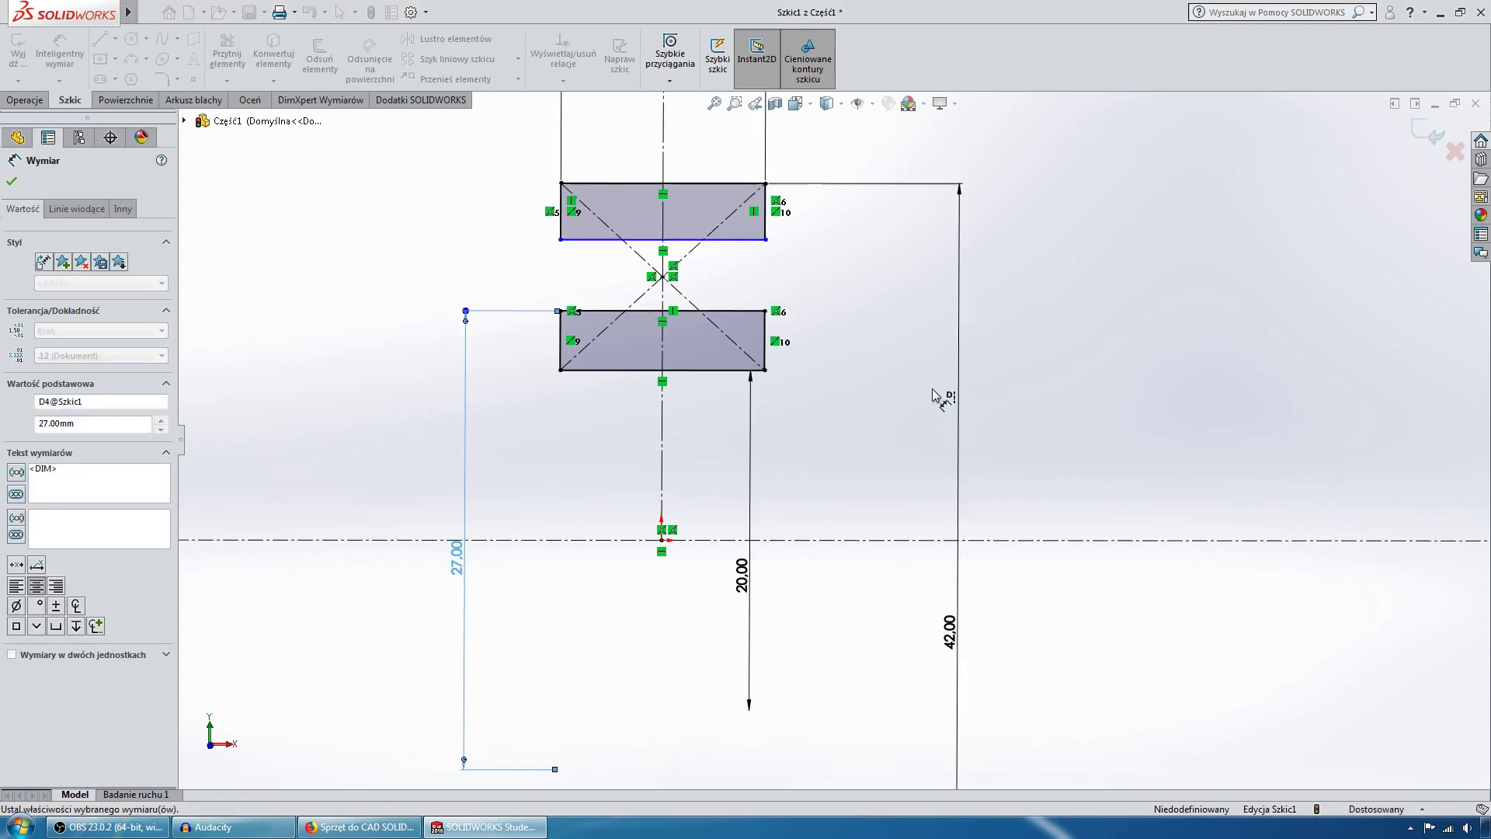
{"action": "left_click", "coordinate": [579, 246]}
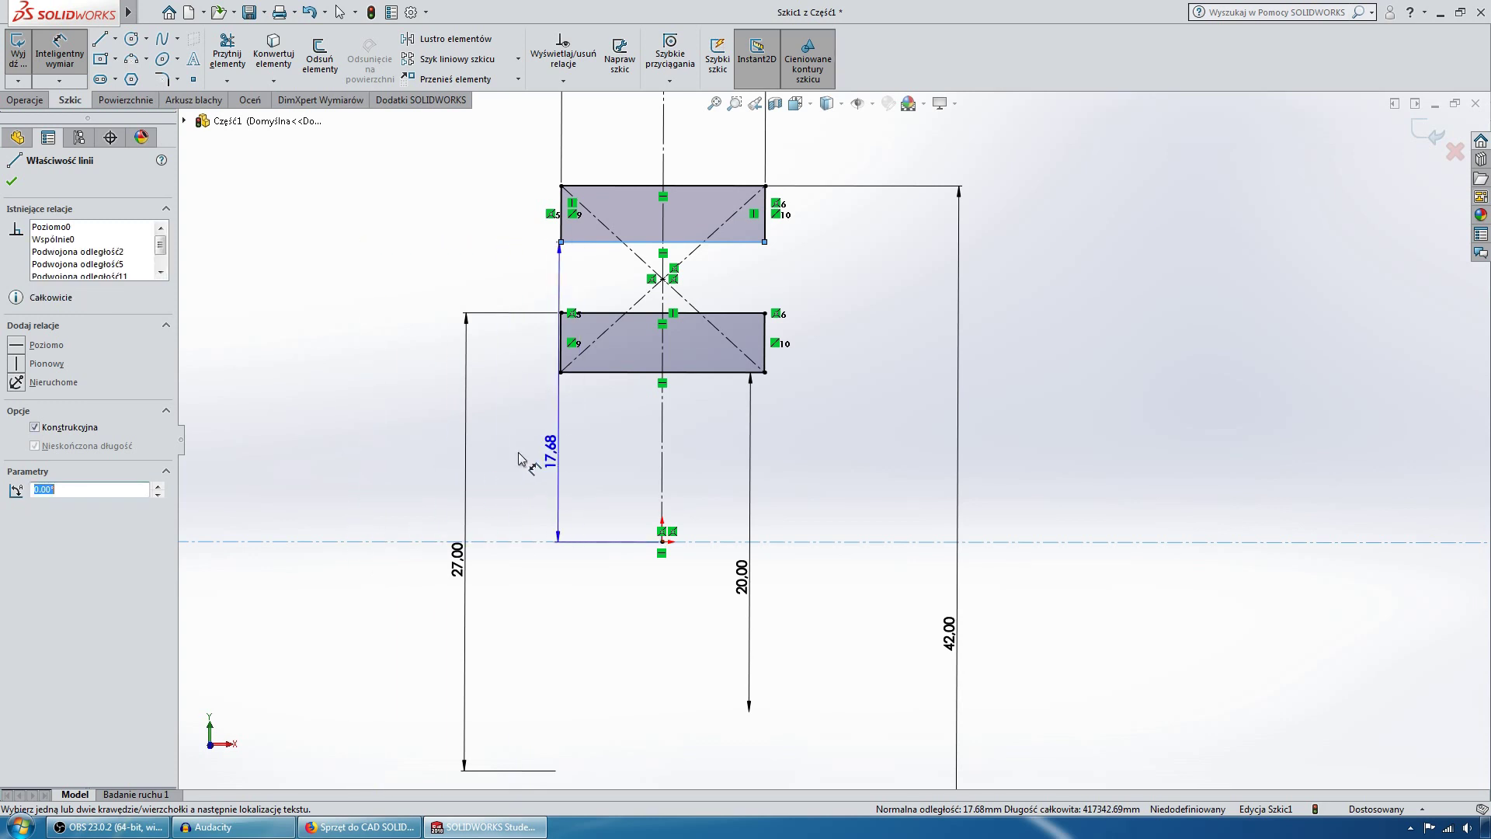
{"action": "left_click", "coordinate": [353, 575]}
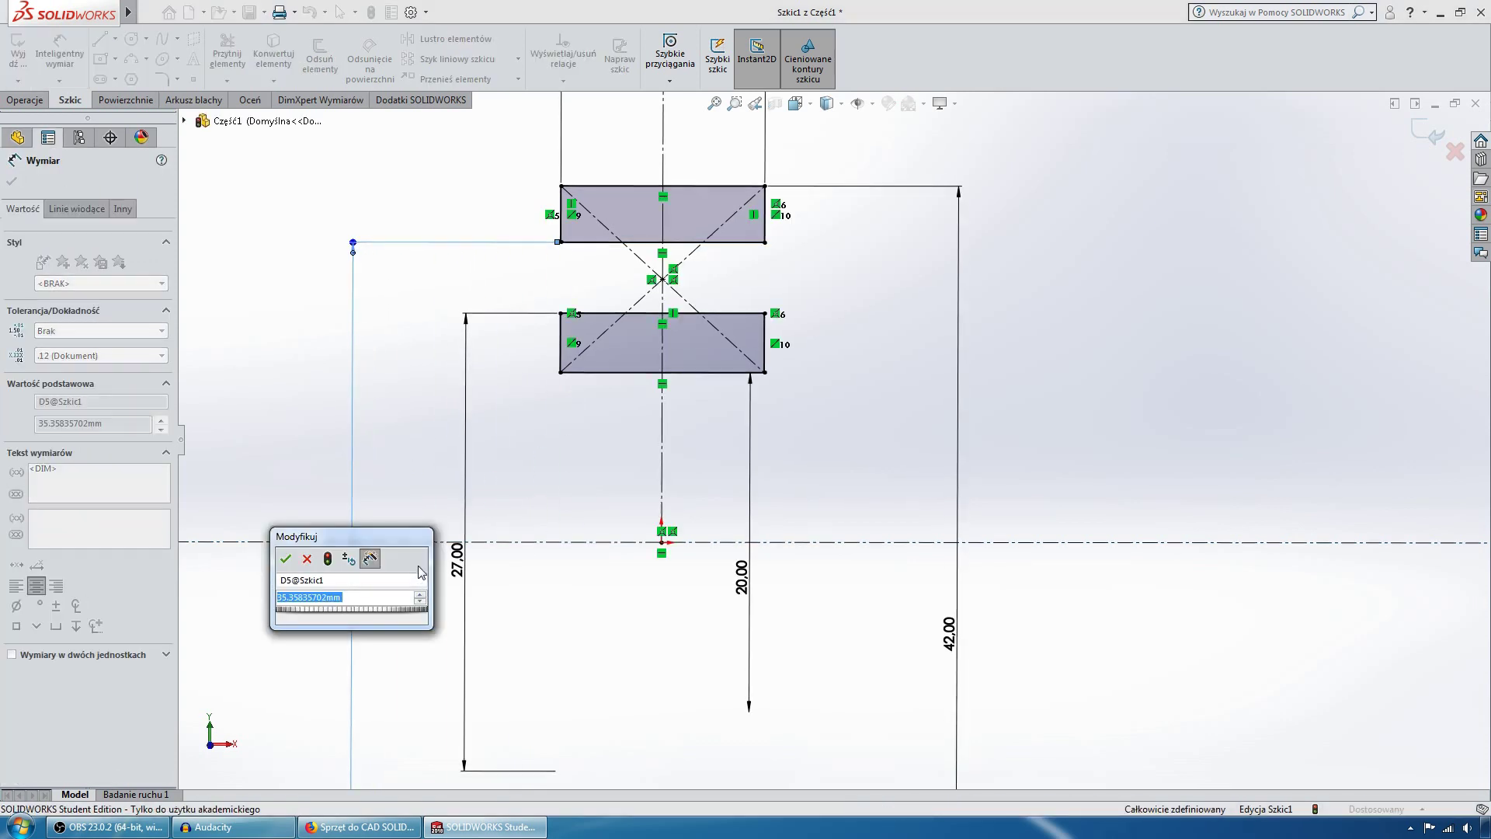
{"action": "type", "text": "34"}
{"action": "key", "text": "Return"}
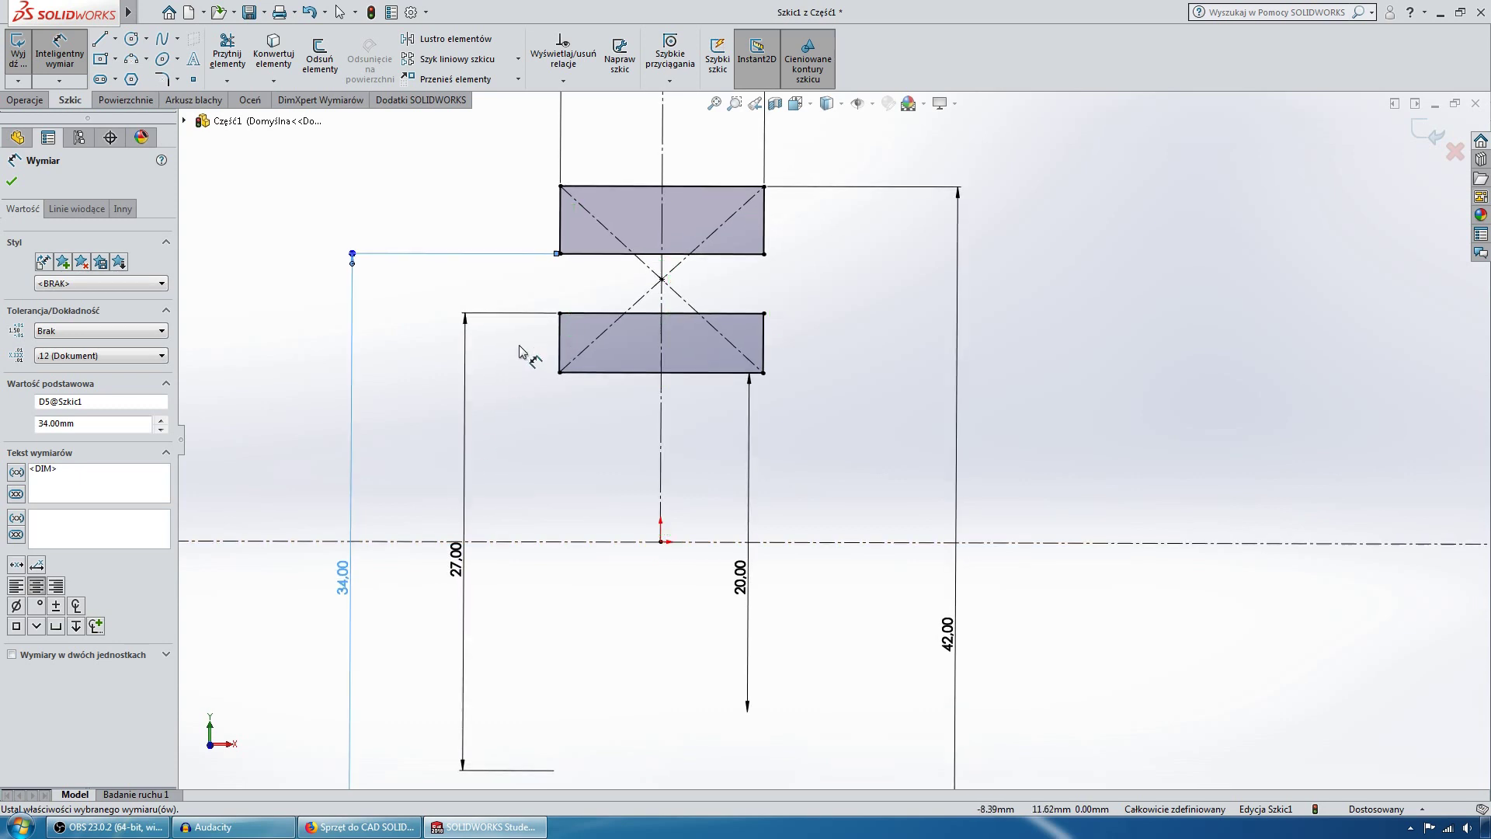
{"action": "scroll", "coordinate": [948, 425], "scroll_direction": "up", "scroll_amount": 5}
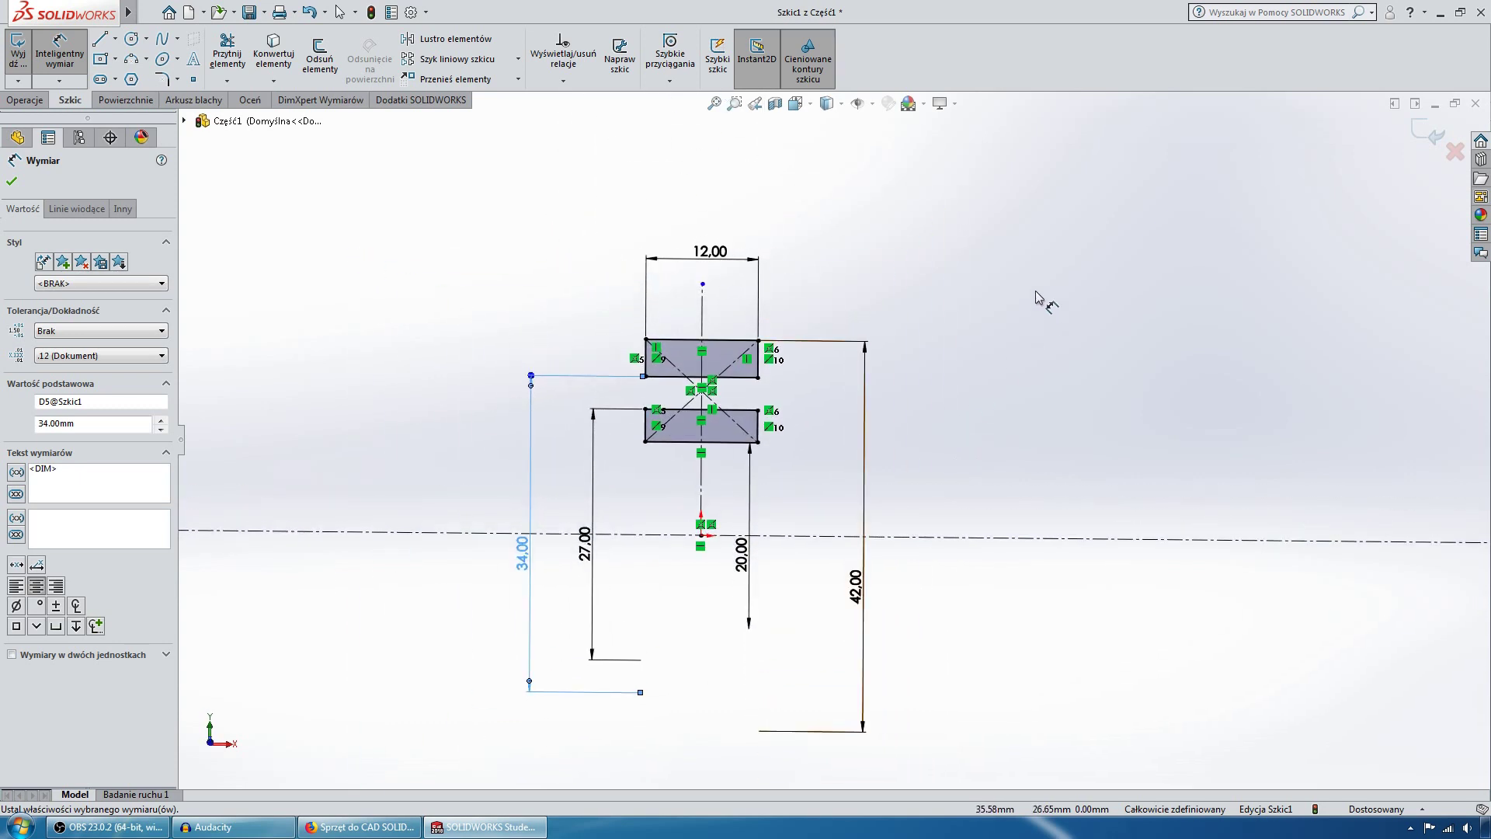
{"action": "key", "text": "Escape"}
{"action": "scroll", "coordinate": [978, 319], "scroll_direction": "down", "scroll_amount": 3}
{"action": "key", "text": "ctrl+8"}
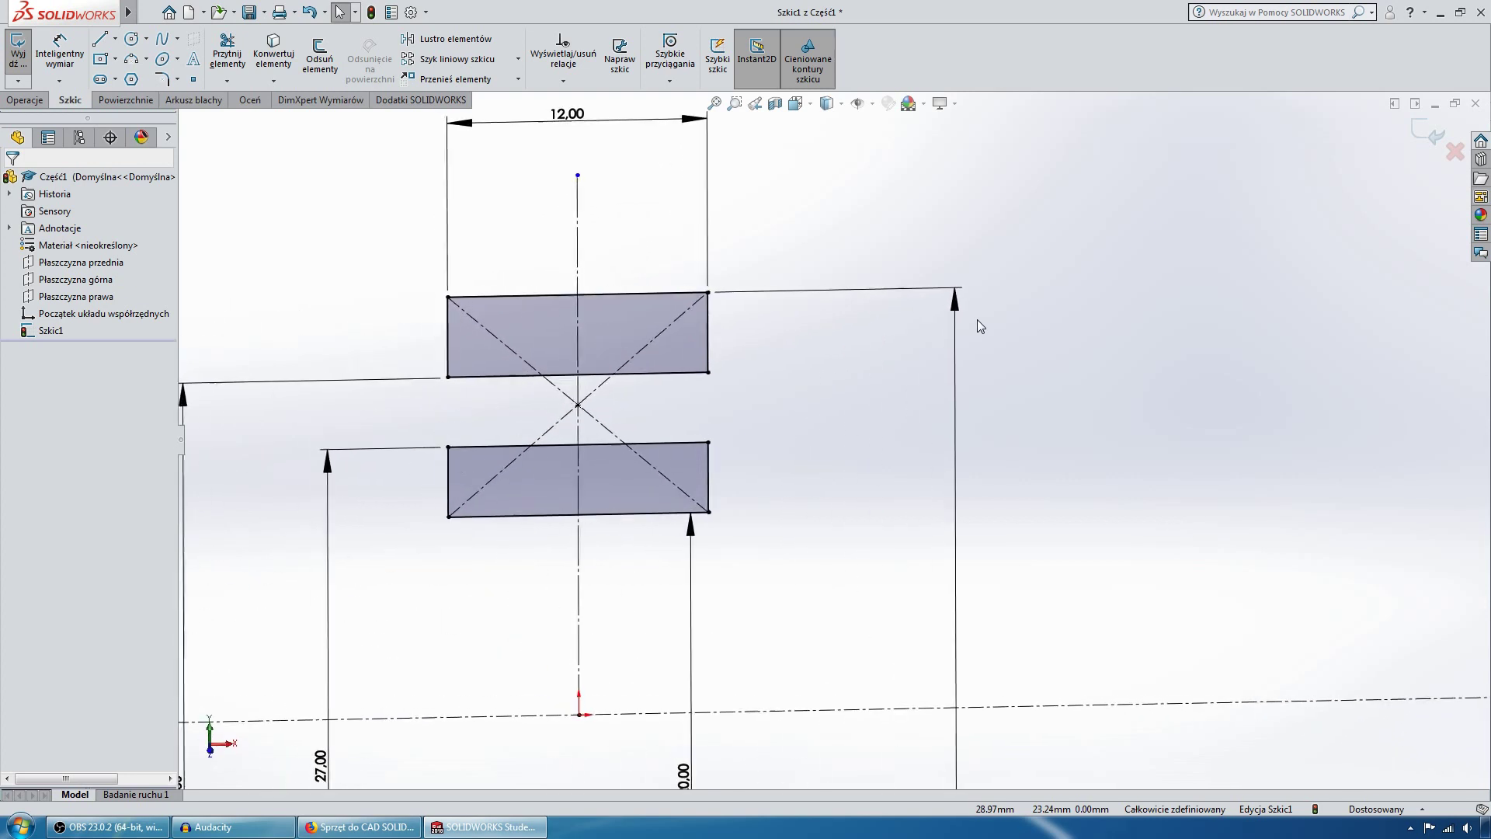
{"action": "right_click", "coordinate": [977, 319]}
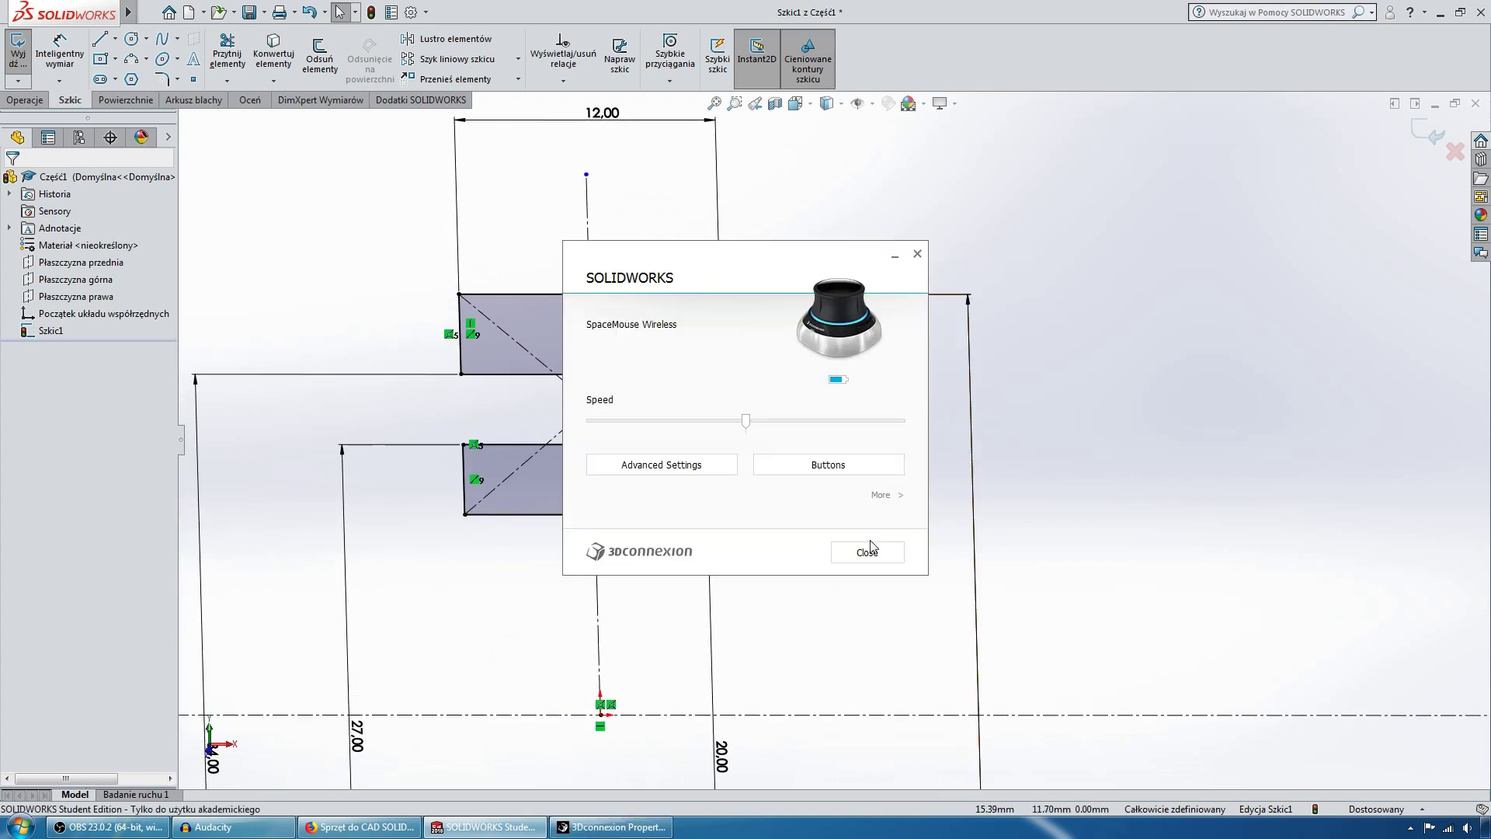
{"action": "left_click", "coordinate": [866, 548]}
{"action": "right_click", "coordinate": [1027, 421]}
{"action": "left_click", "coordinate": [1020, 463]}
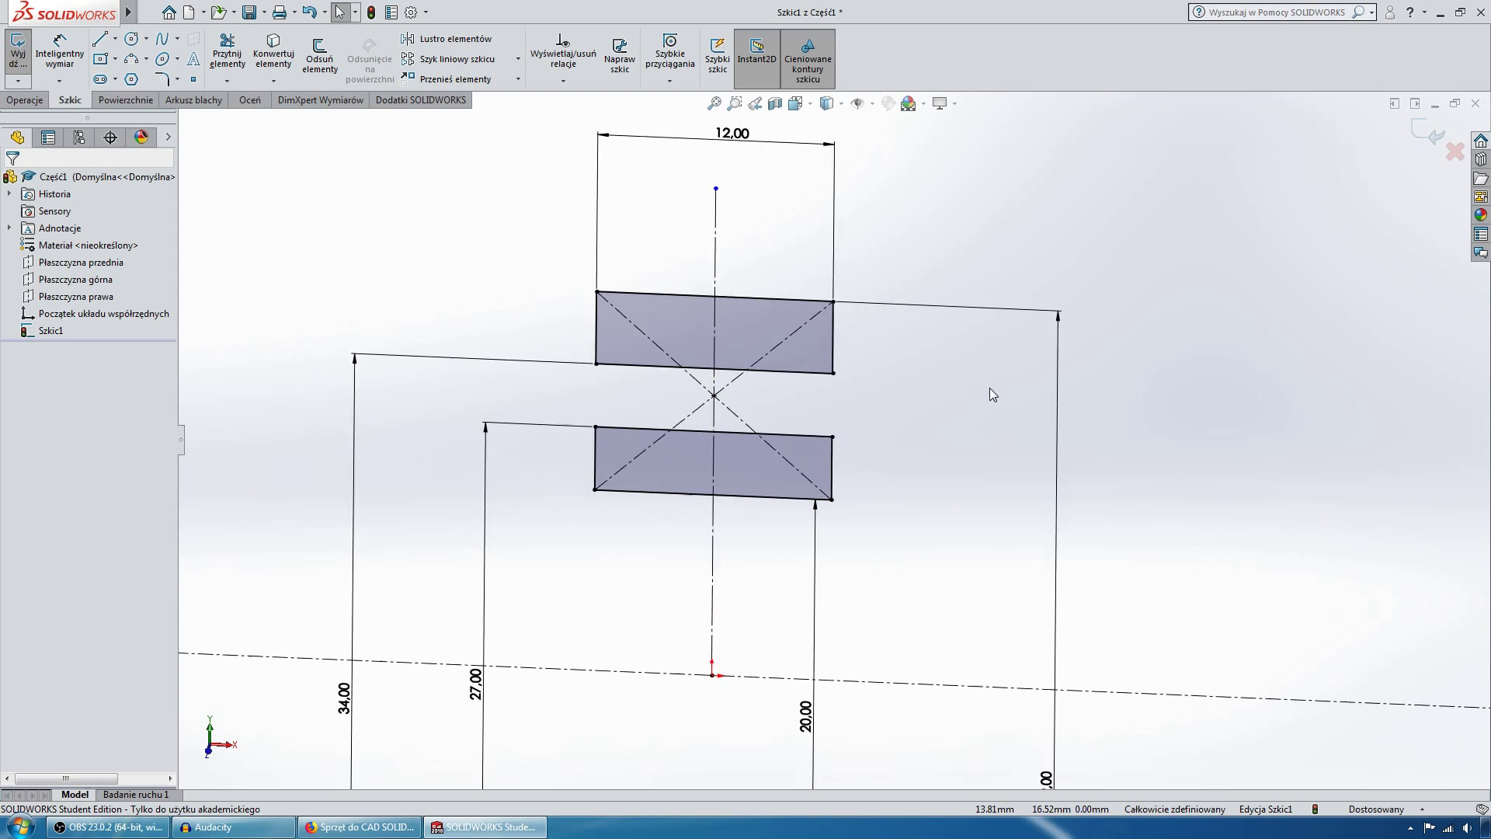
{"action": "left_click", "coordinate": [722, 159]}
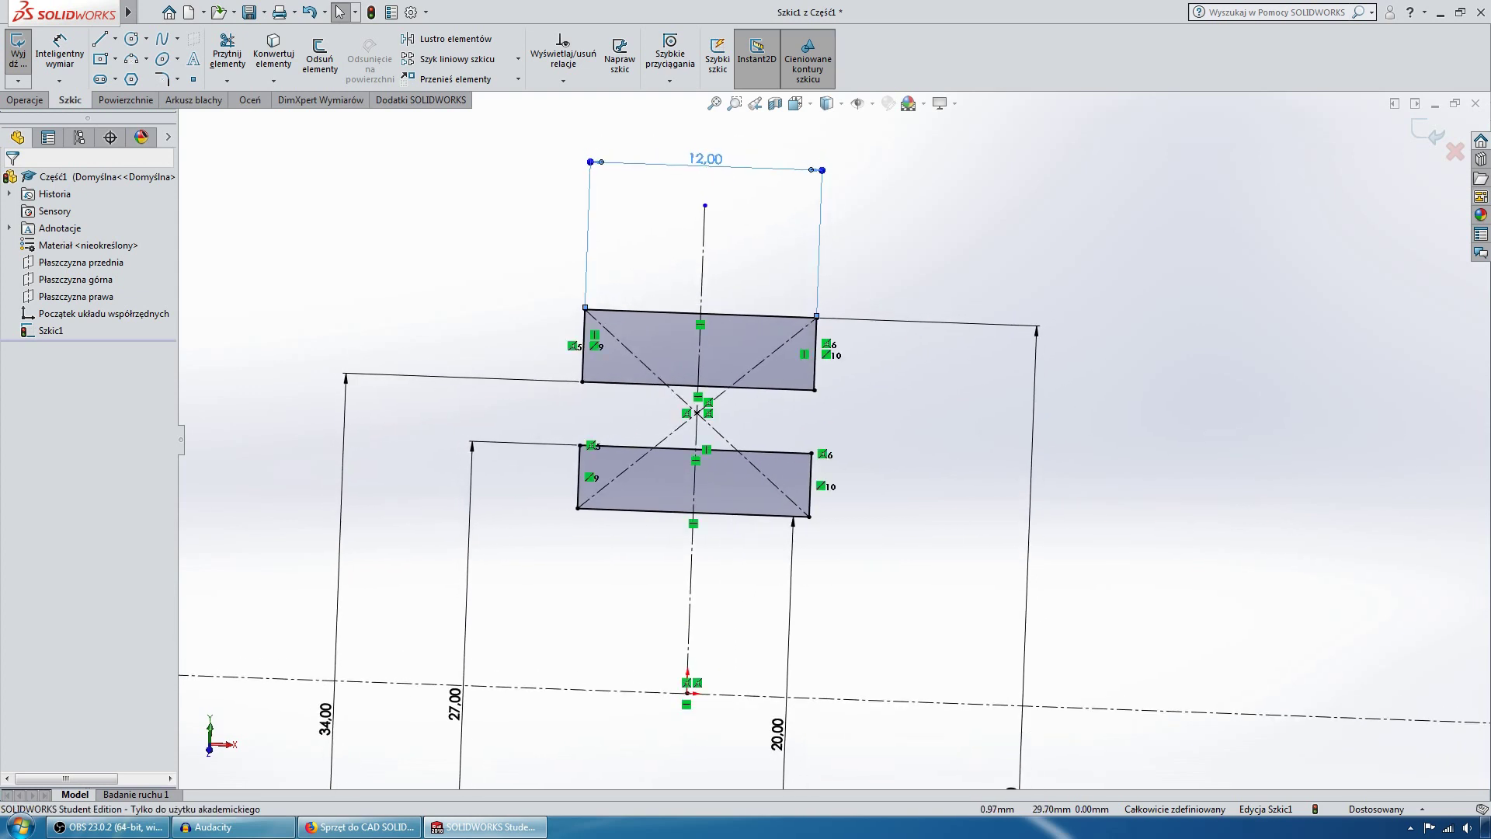
{"action": "left_click", "coordinate": [365, 826]}
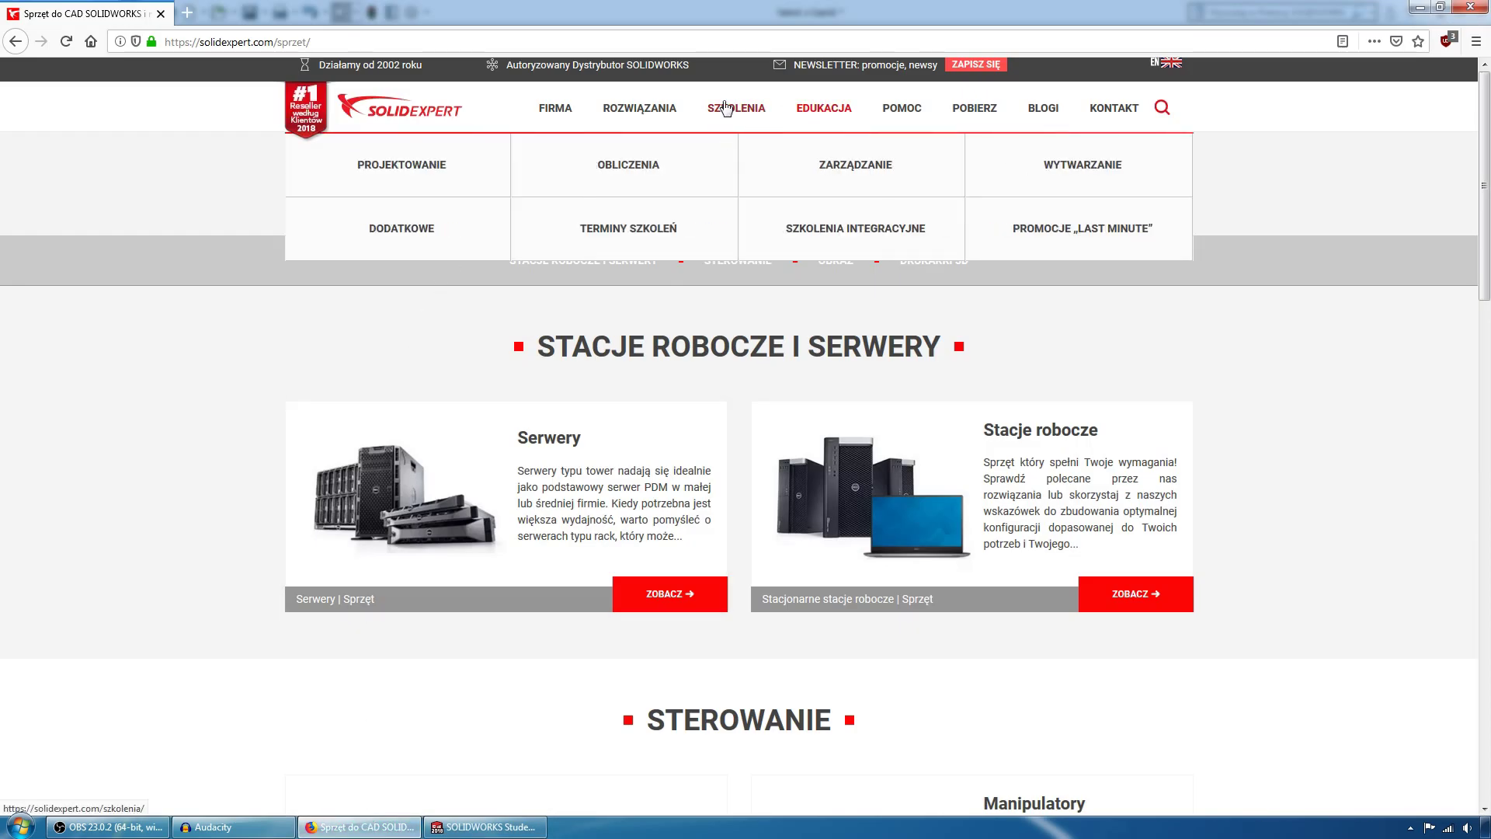
{"action": "mouse_move", "coordinate": [638, 107]}
{"action": "mouse_move", "coordinate": [324, 291]}
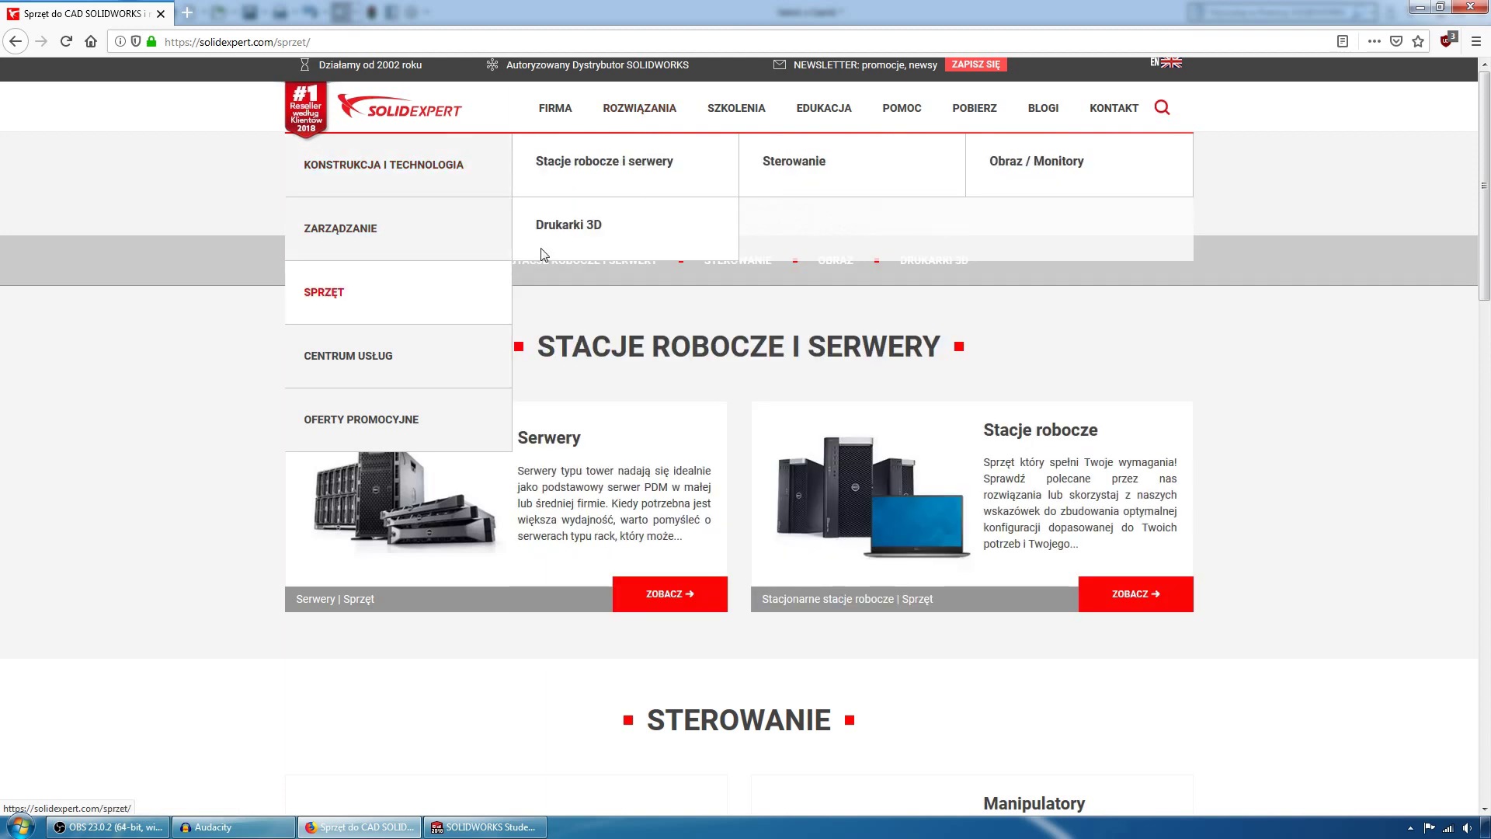
Step: Browse SolidExpert's Sterowanie > Manipulatory SpaceMouse models, then minimise Firefox
{"action": "left_click", "coordinate": [845, 163]}
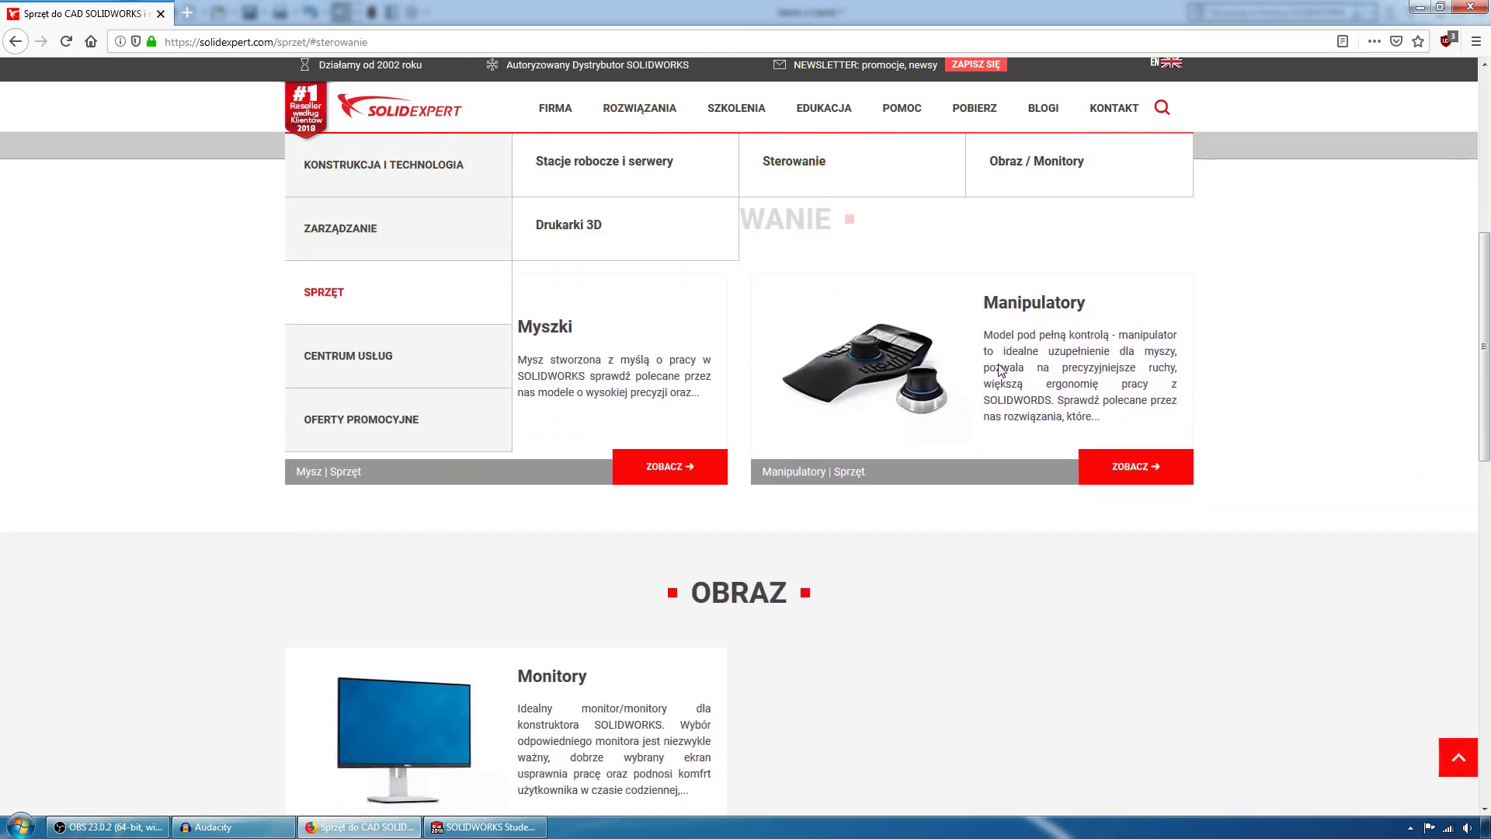
{"action": "left_click", "coordinate": [1130, 476]}
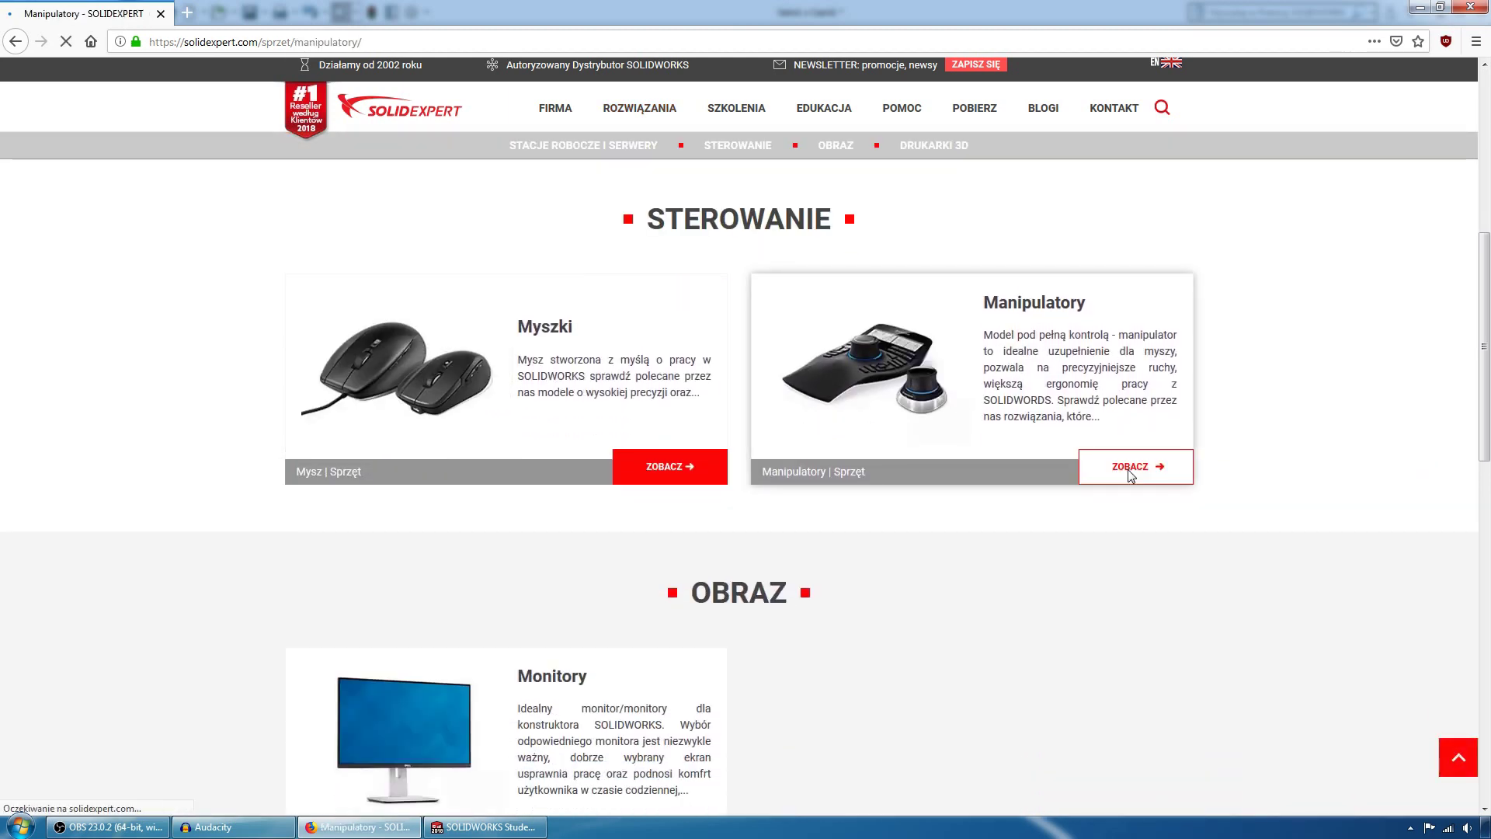
{"action": "scroll", "coordinate": [879, 509], "scroll_direction": "down", "scroll_amount": 5}
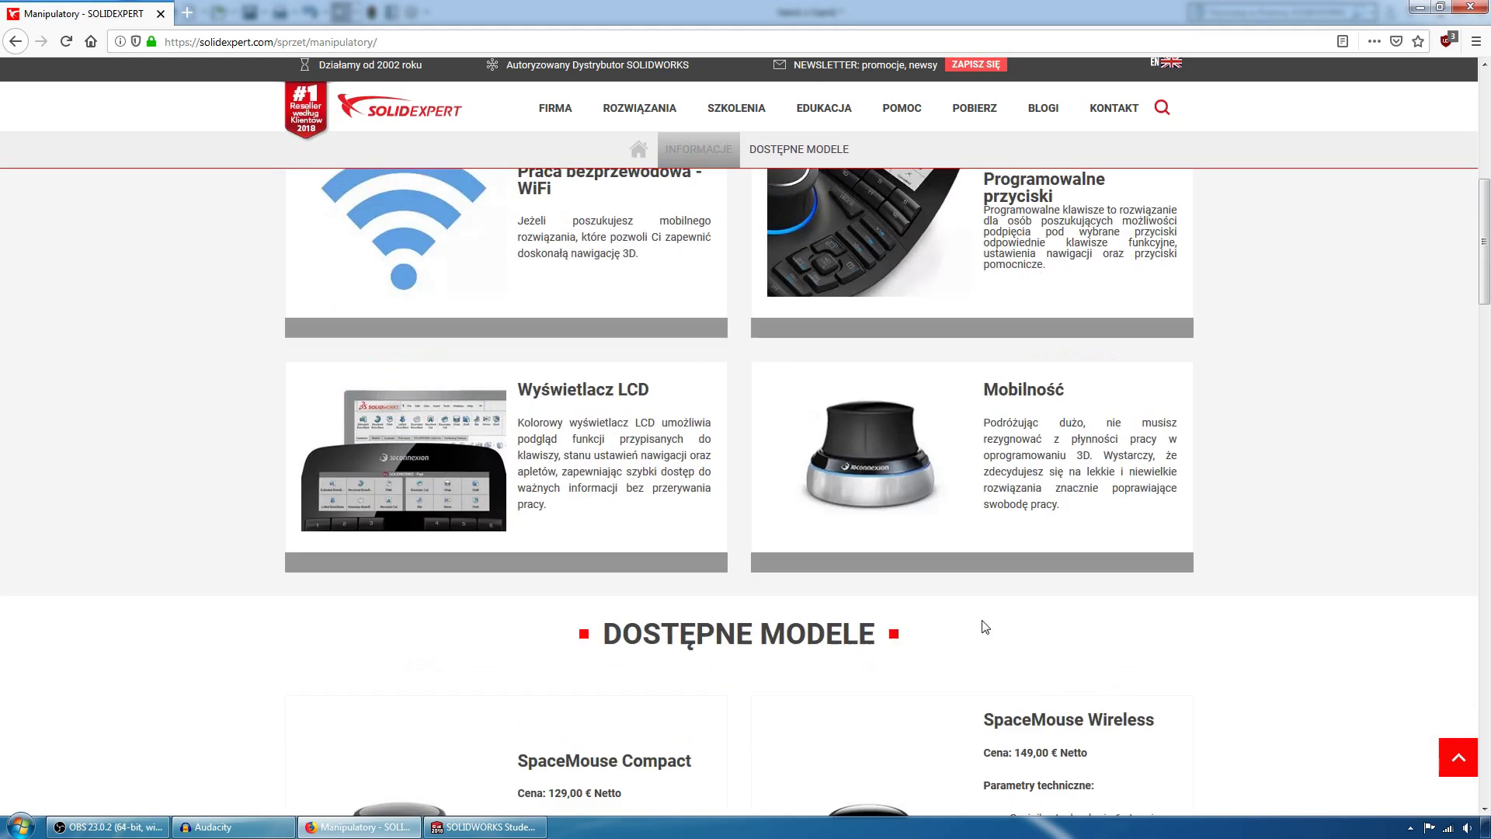
{"action": "scroll", "coordinate": [1023, 629], "scroll_direction": "down", "scroll_amount": 3}
{"action": "scroll", "coordinate": [862, 466], "scroll_direction": "down", "scroll_amount": 4}
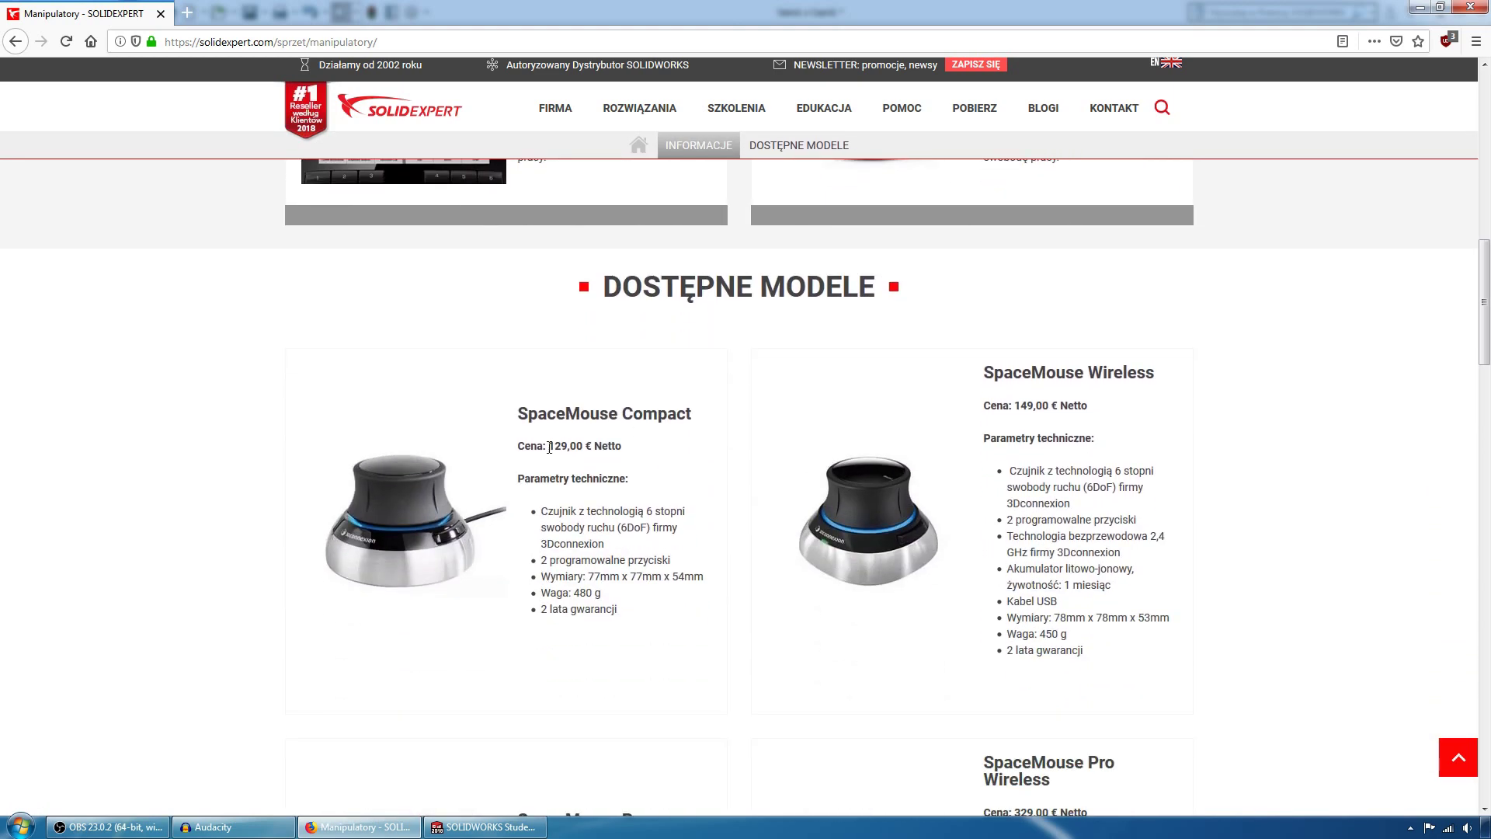
{"action": "scroll", "coordinate": [536, 513], "scroll_direction": "down", "scroll_amount": 2}
{"action": "scroll", "coordinate": [536, 513], "scroll_direction": "down", "scroll_amount": 2}
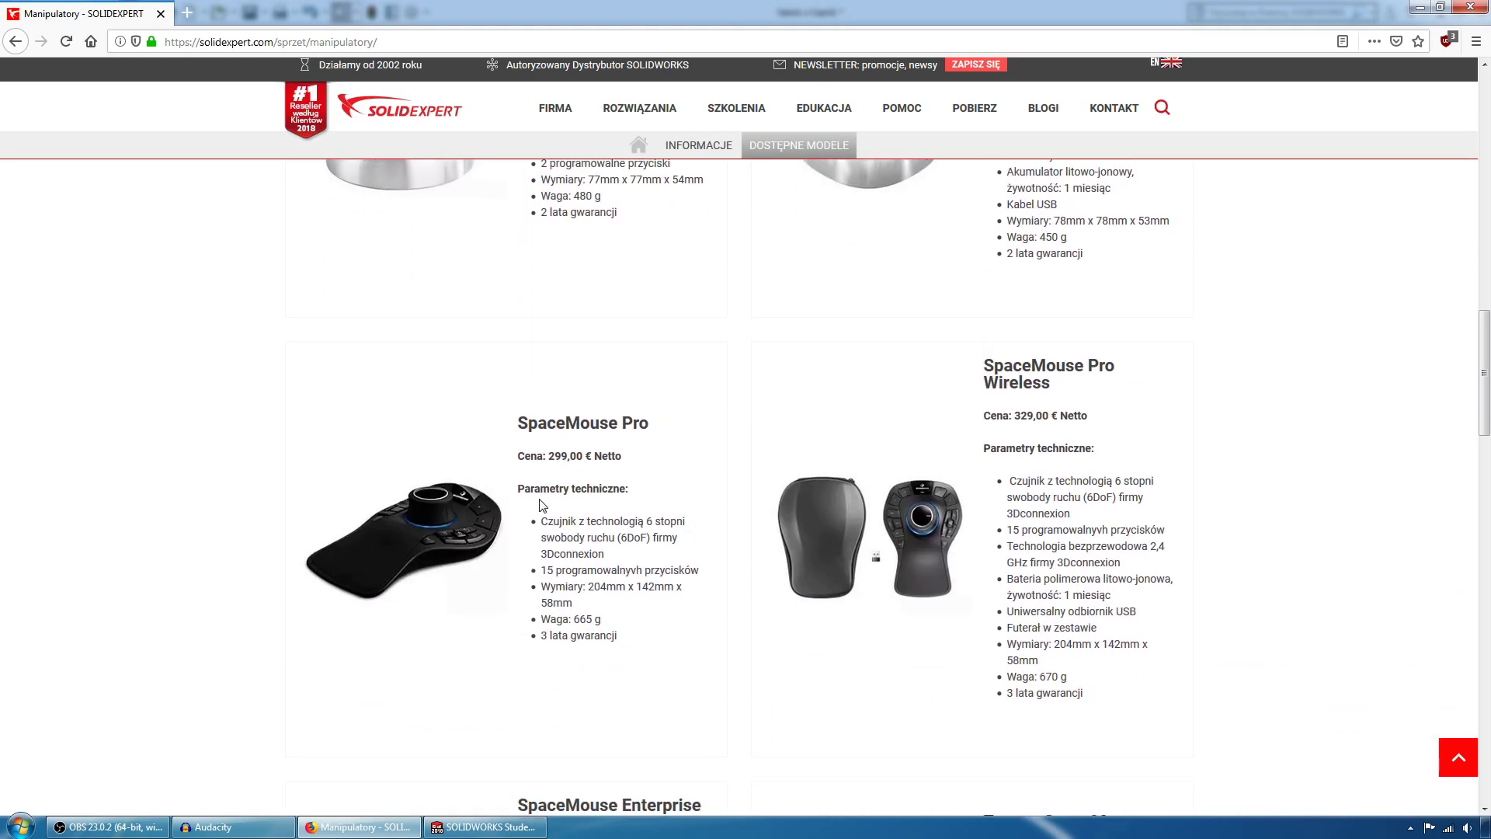
{"action": "scroll", "coordinate": [539, 509], "scroll_direction": "down", "scroll_amount": 5}
{"action": "scroll", "coordinate": [543, 504], "scroll_direction": "down", "scroll_amount": 1}
{"action": "scroll", "coordinate": [644, 531], "scroll_direction": "down", "scroll_amount": 3}
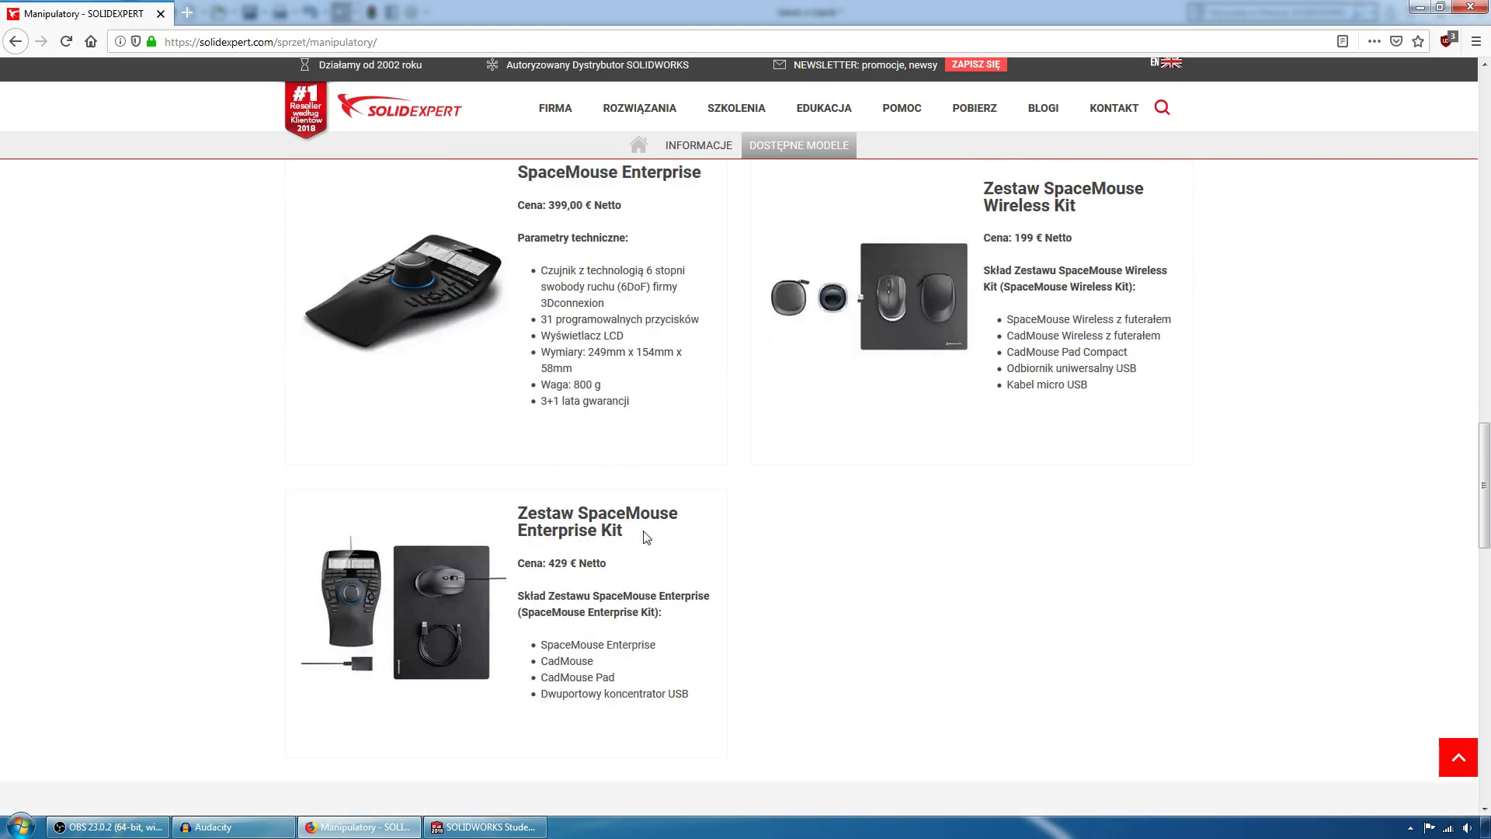
{"action": "scroll", "coordinate": [644, 532], "scroll_direction": "up", "scroll_amount": 8}
{"action": "scroll", "coordinate": [644, 531], "scroll_direction": "up", "scroll_amount": 9}
{"action": "scroll", "coordinate": [645, 533], "scroll_direction": "up", "scroll_amount": 10}
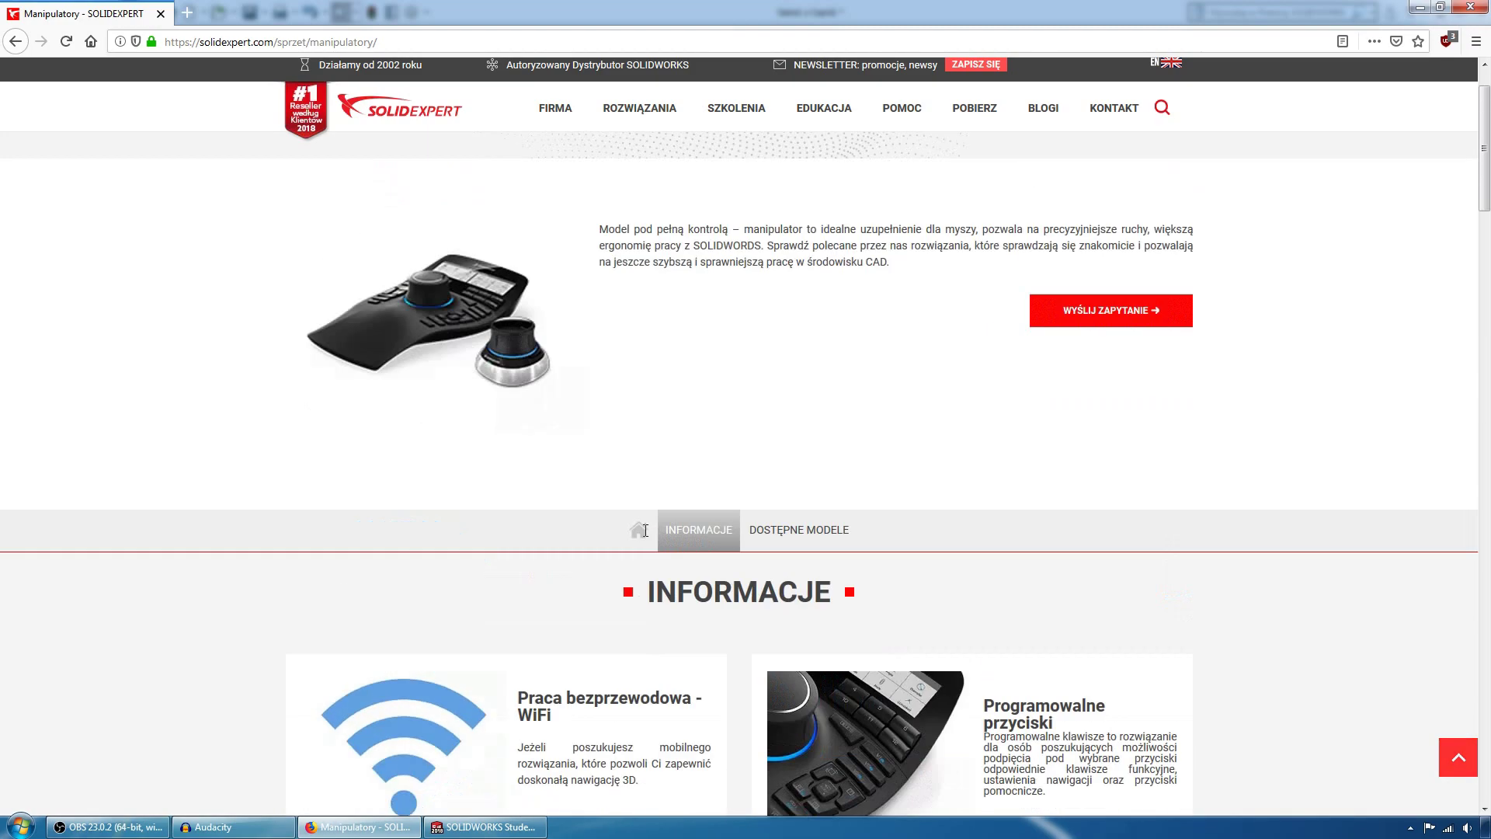
{"action": "scroll", "coordinate": [646, 534], "scroll_direction": "up", "scroll_amount": 2}
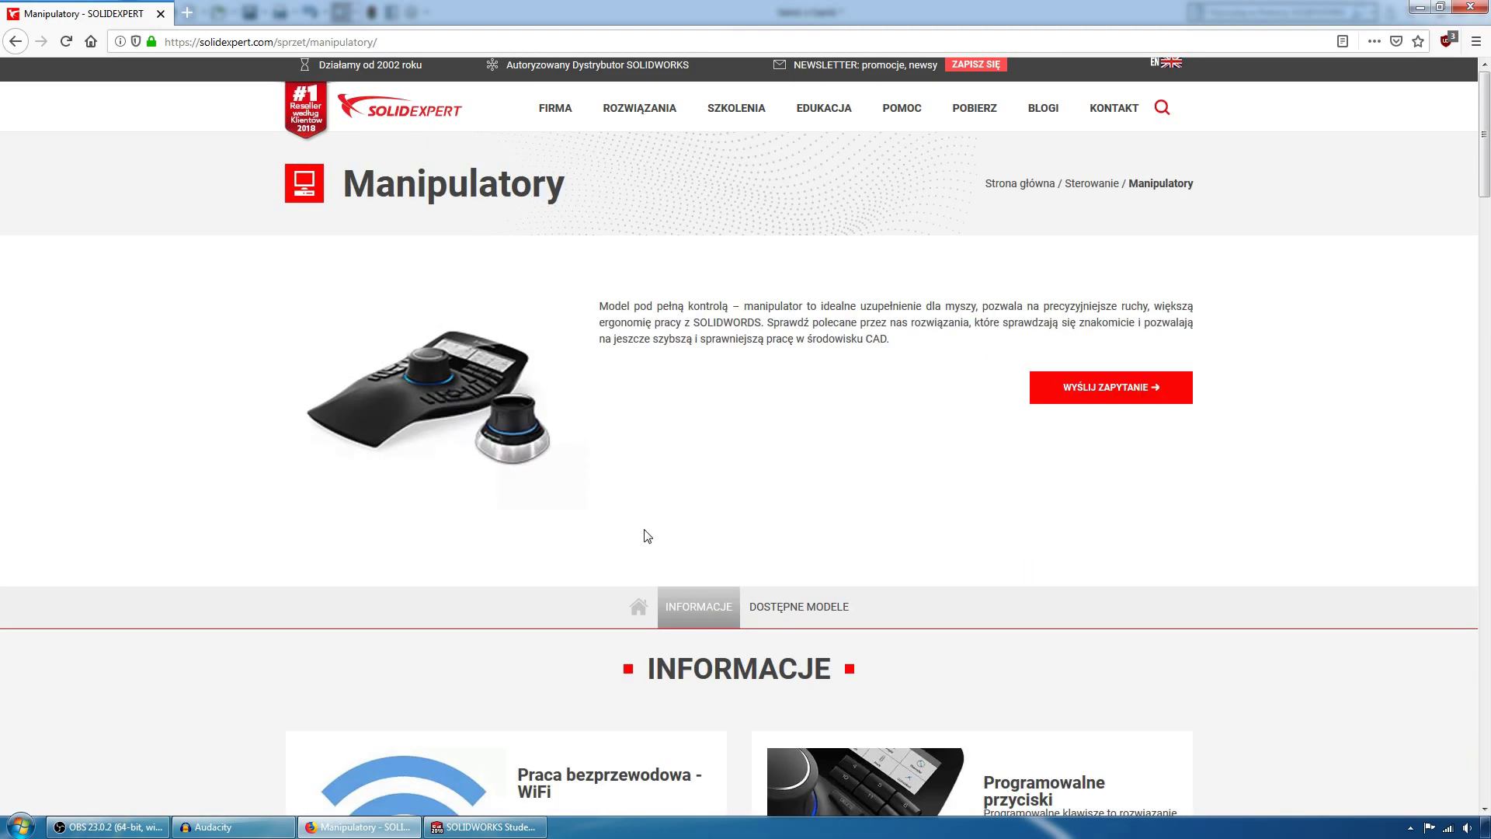
{"action": "left_click", "coordinate": [1420, 9]}
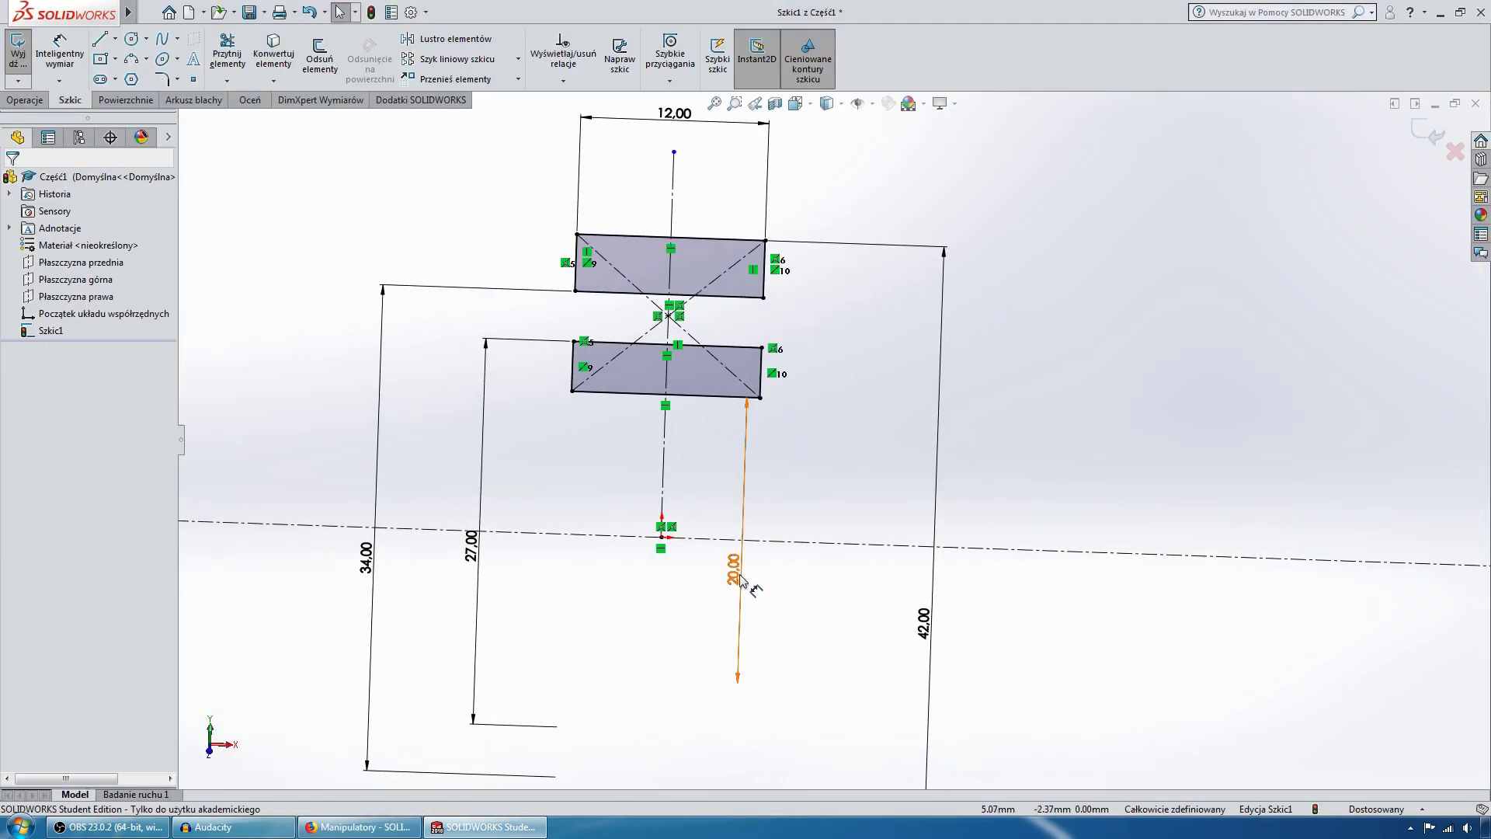
Step: Move the 20.00 diameter dimension to a new spot beside the lower rectangle
{"action": "left_click", "coordinate": [786, 571]}
{"action": "key", "text": "Escape"}
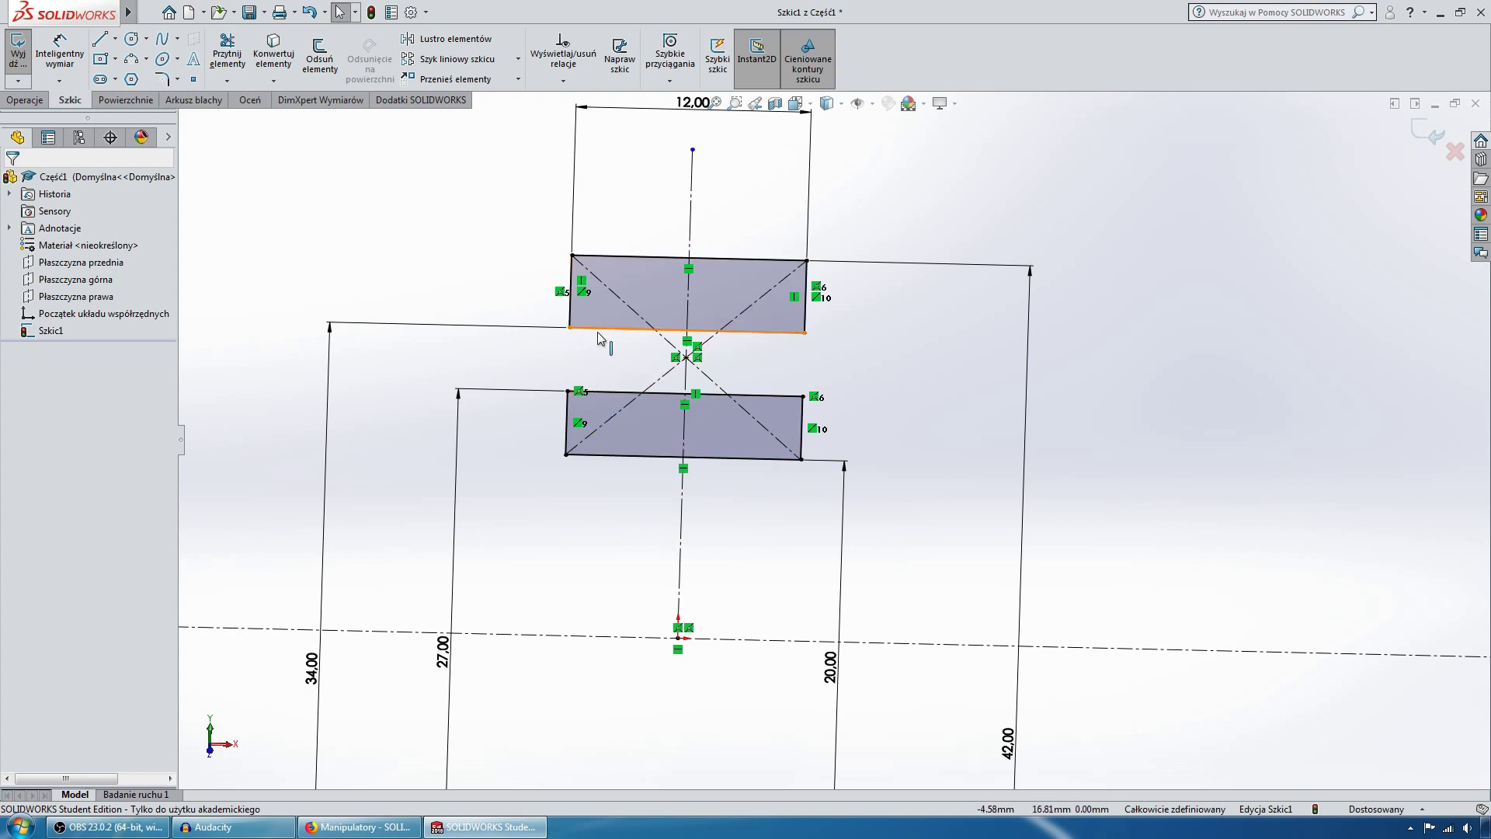
Step: Draw a horizontal centreline between the rings, symmetric to their facing edges
{"action": "left_click", "coordinate": [99, 39]}
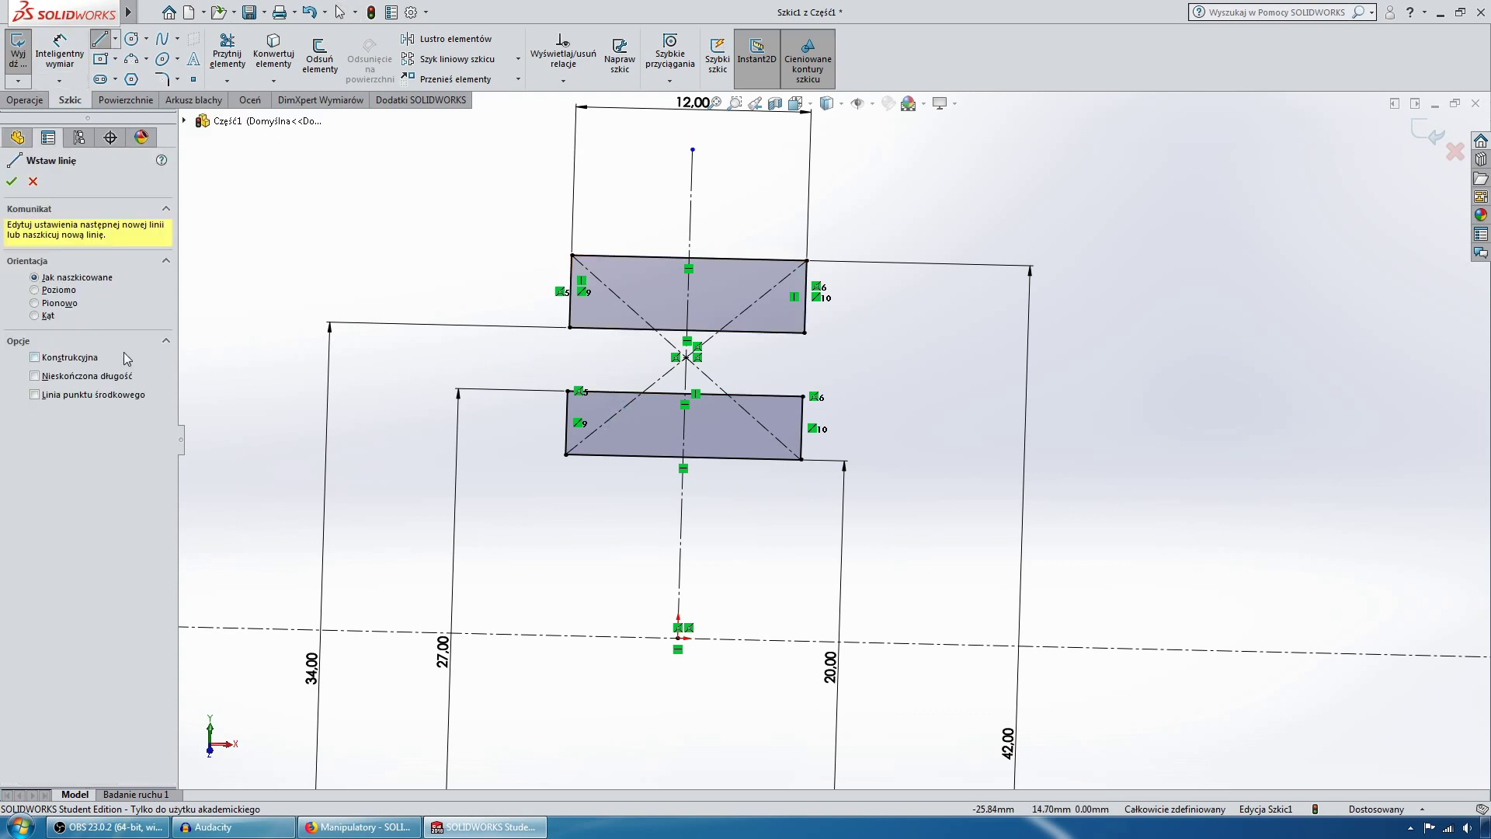
{"action": "left_click", "coordinate": [508, 364]}
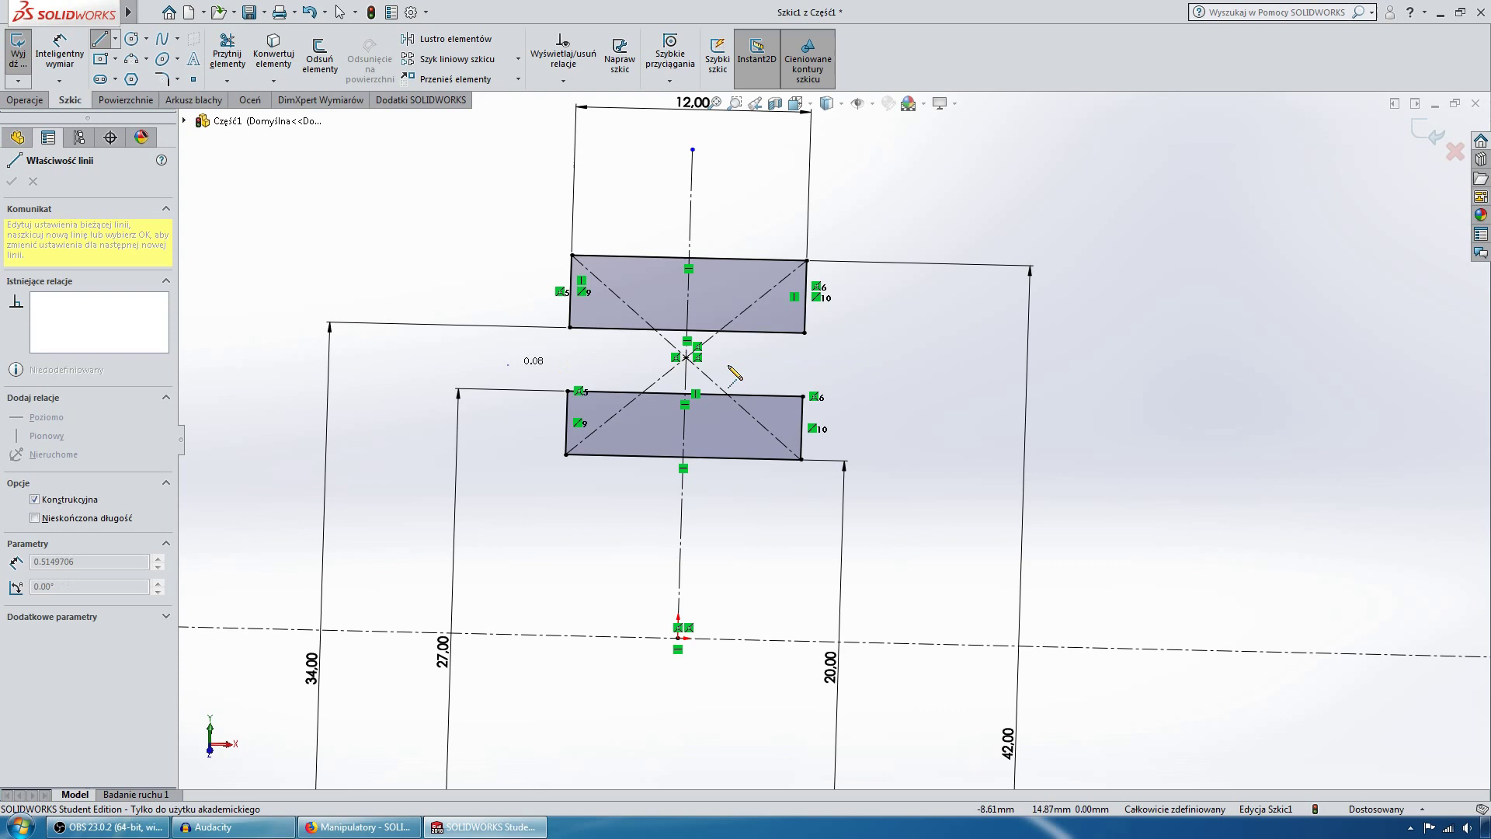
{"action": "double_click", "coordinate": [880, 374]}
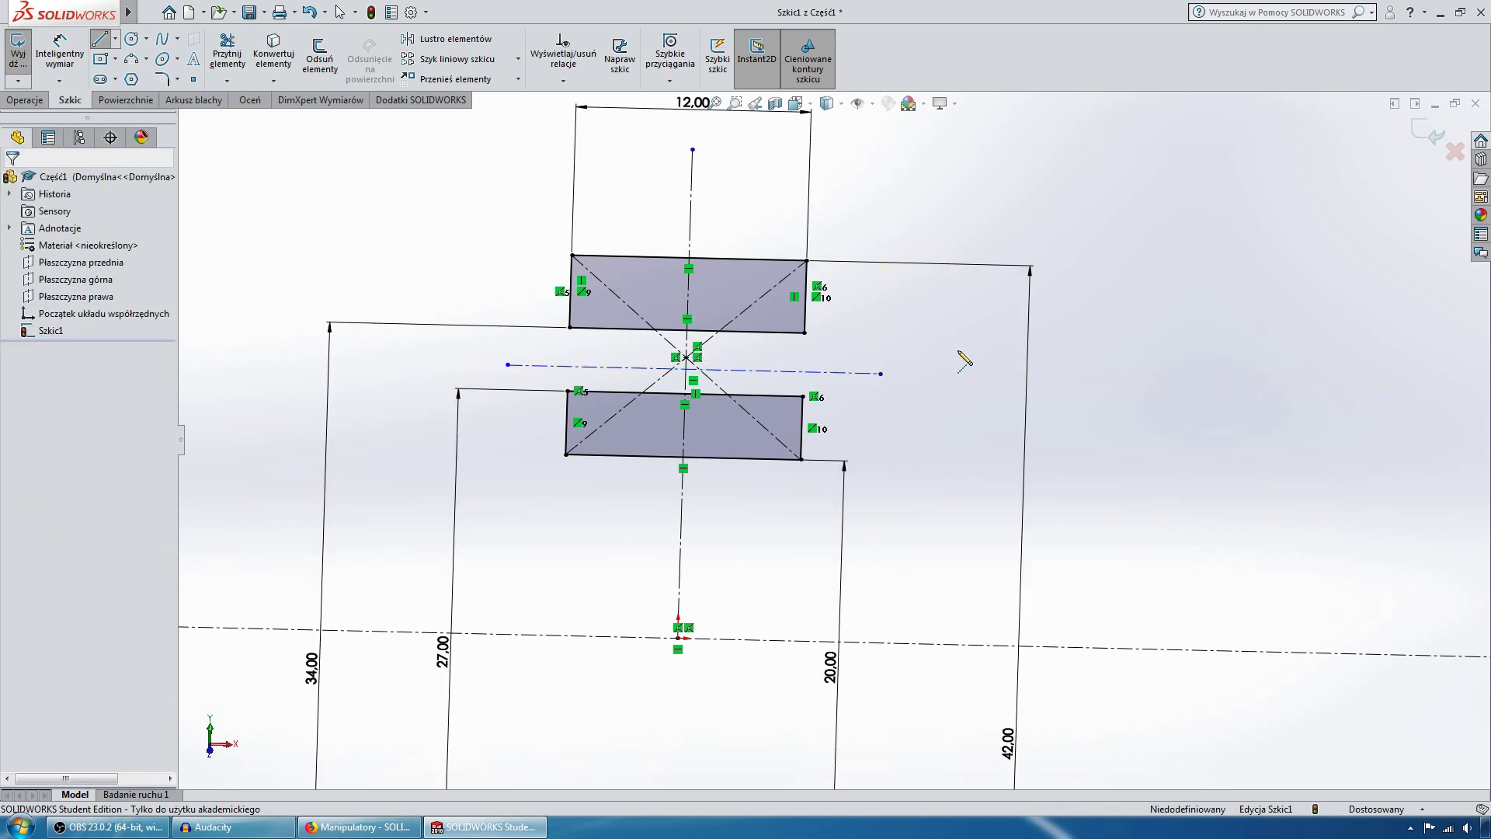
{"action": "left_click", "coordinate": [779, 333]}
{"action": "left_click", "coordinate": [767, 395], "text": "ctrl"}
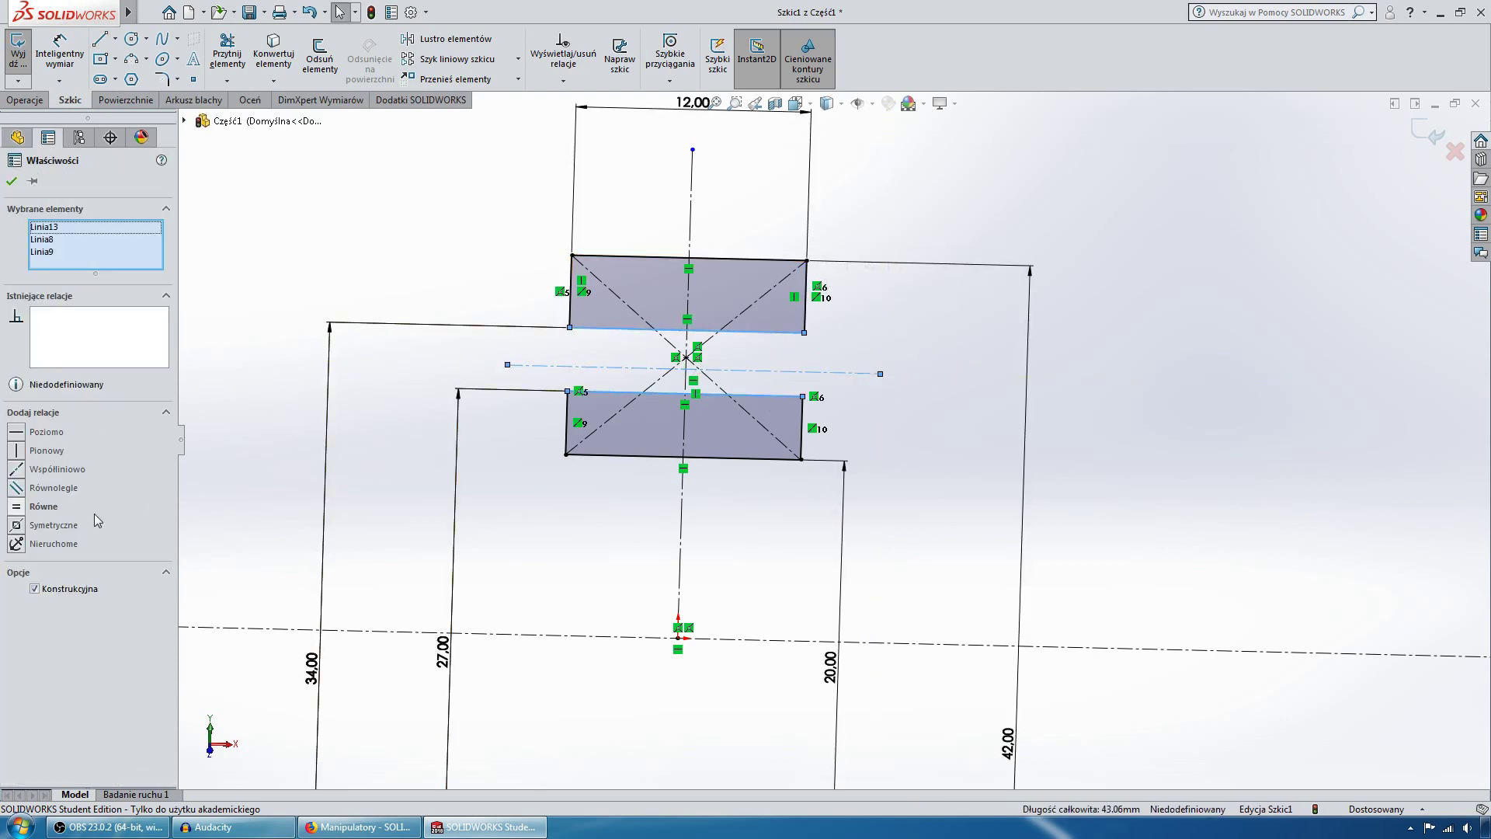
{"action": "left_click", "coordinate": [15, 525]}
{"action": "left_click", "coordinate": [995, 444]}
Step: Place a sketch point where the new centreline crosses the vertical axis
{"action": "scroll", "coordinate": [757, 342], "scroll_direction": "down", "scroll_amount": 3}
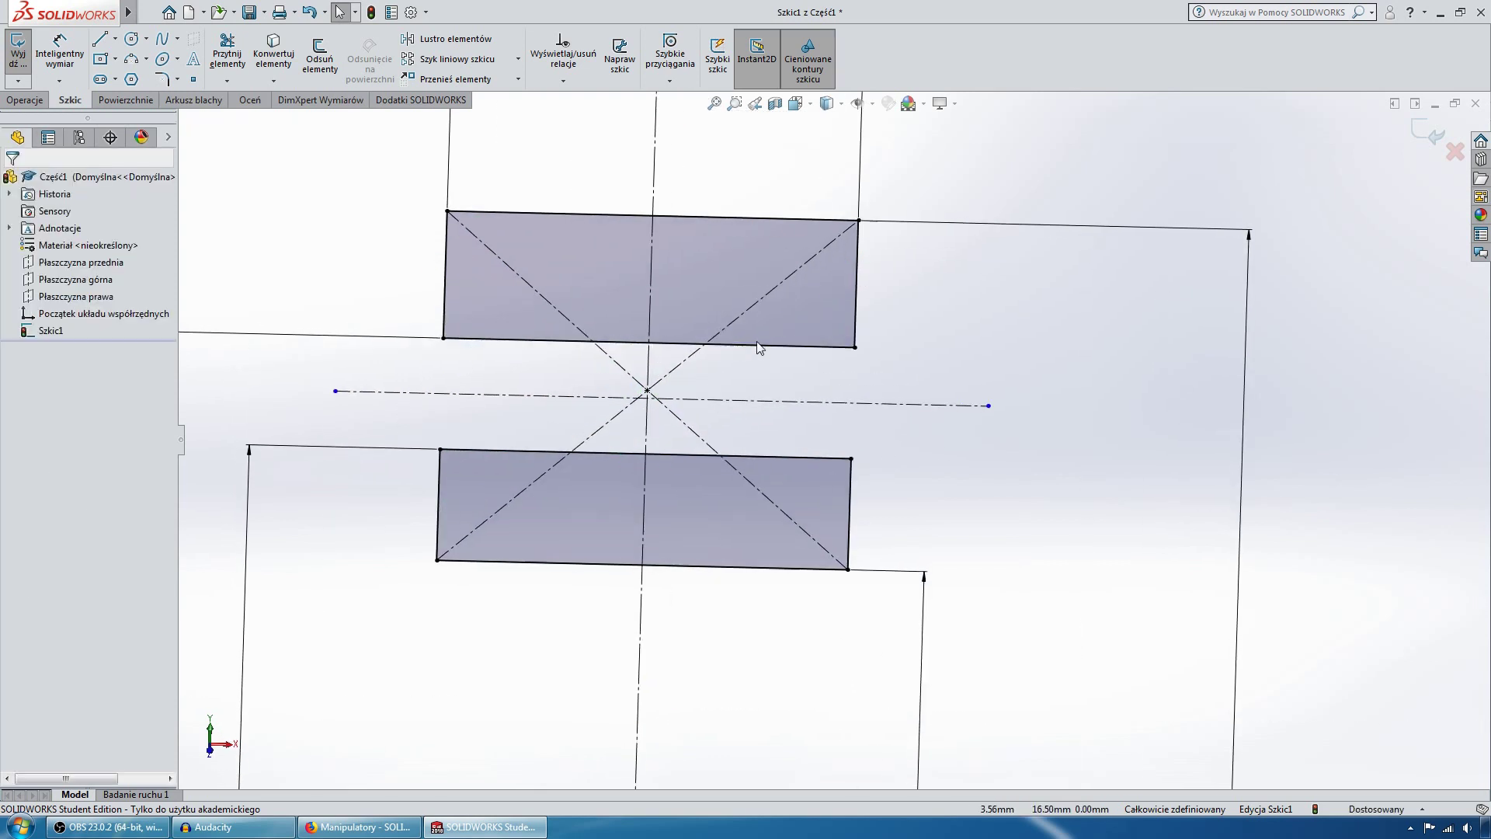
{"action": "scroll", "coordinate": [664, 433], "scroll_direction": "down", "scroll_amount": 3}
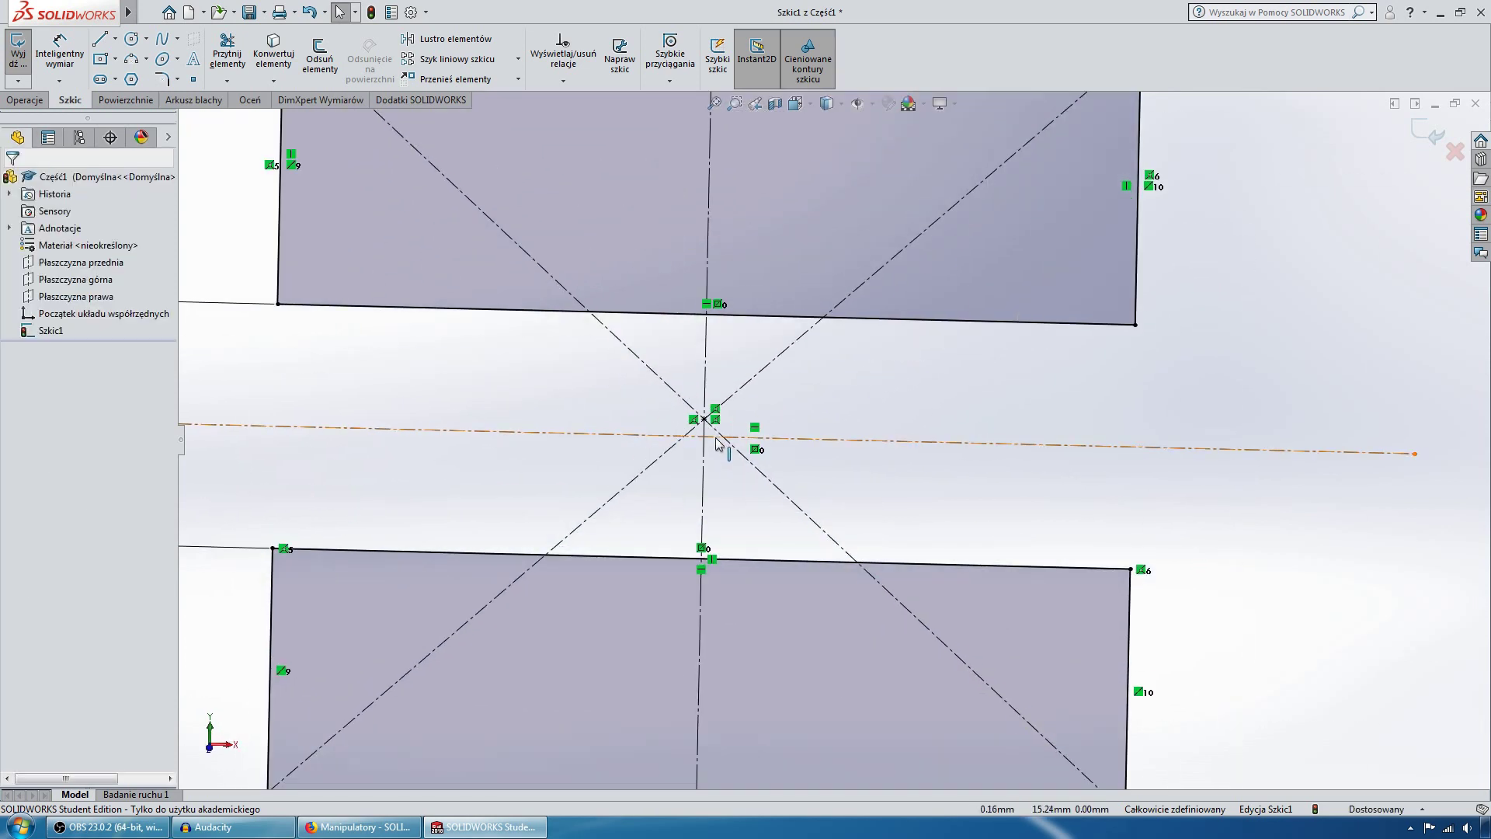
{"action": "scroll", "coordinate": [776, 431], "scroll_direction": "up", "scroll_amount": 3}
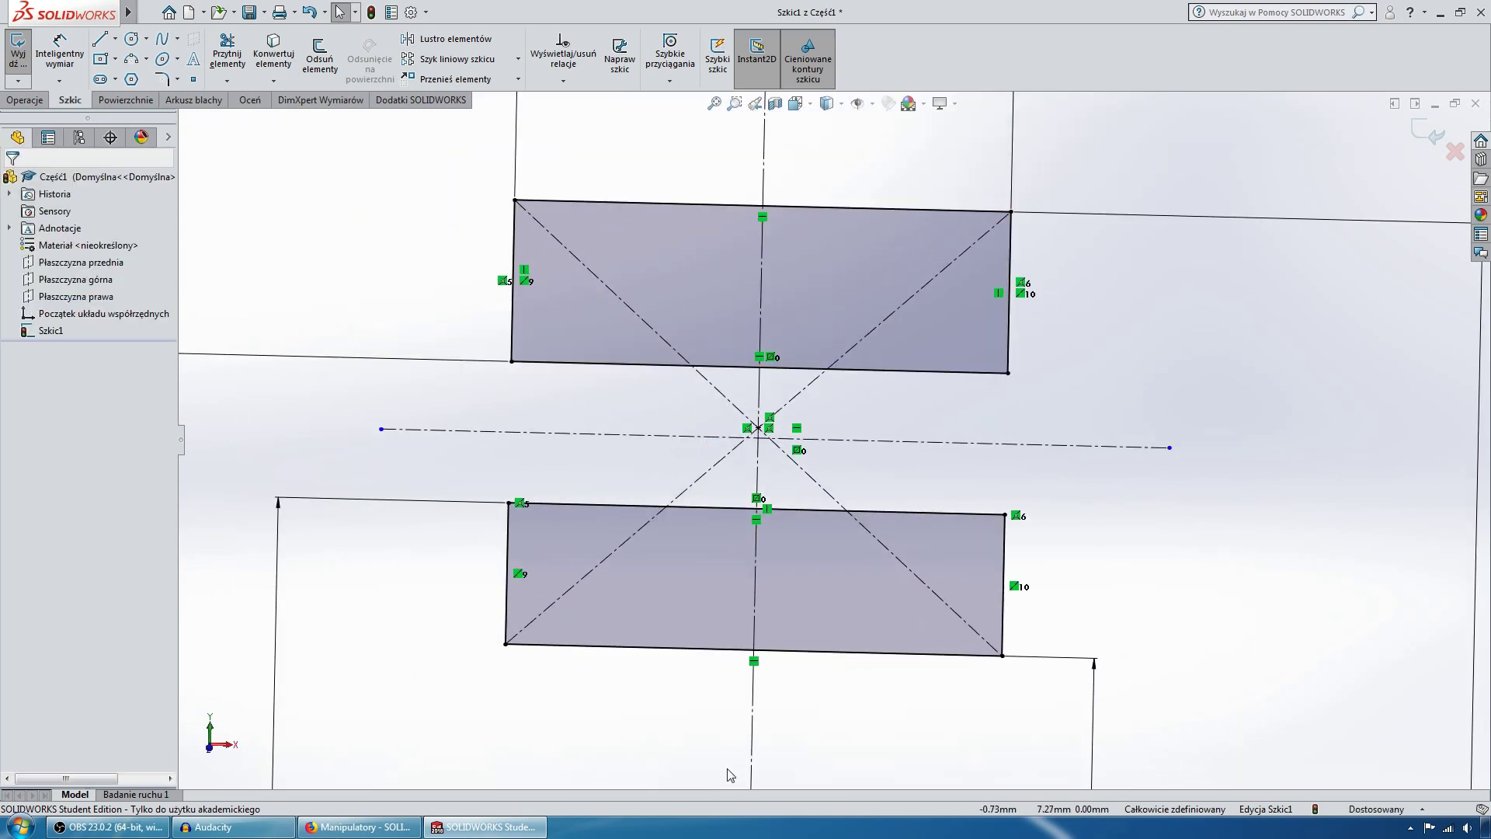
{"action": "scroll", "coordinate": [1026, 527], "scroll_direction": "up", "scroll_amount": 3}
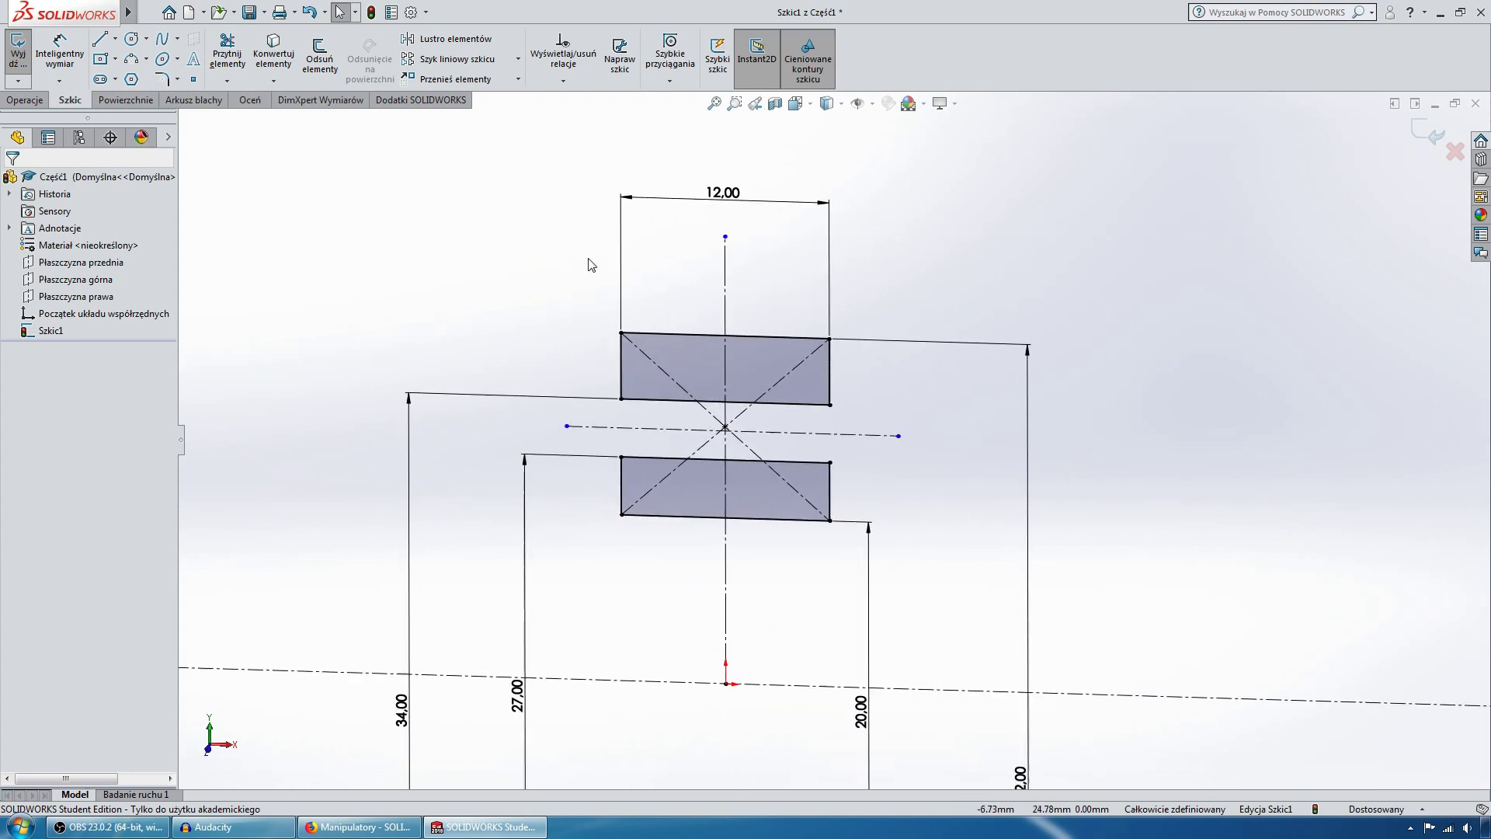
{"action": "left_click", "coordinate": [193, 79]}
{"action": "scroll", "coordinate": [655, 385], "scroll_direction": "down", "scroll_amount": 2}
{"action": "scroll", "coordinate": [654, 385], "scroll_direction": "down", "scroll_amount": 2}
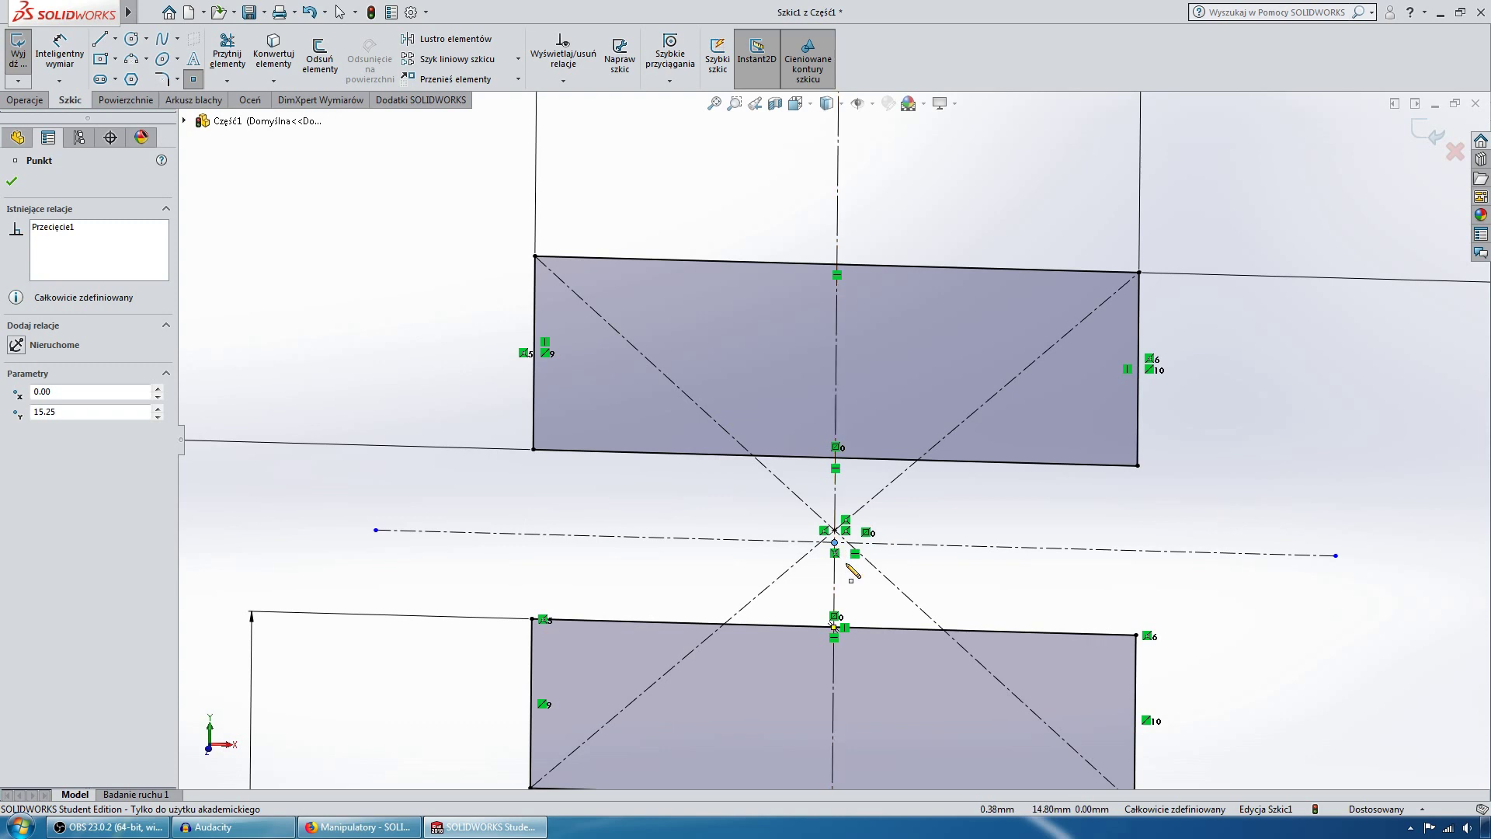
{"action": "key", "text": "Escape"}
{"action": "scroll", "coordinate": [729, 450], "scroll_direction": "up", "scroll_amount": 3}
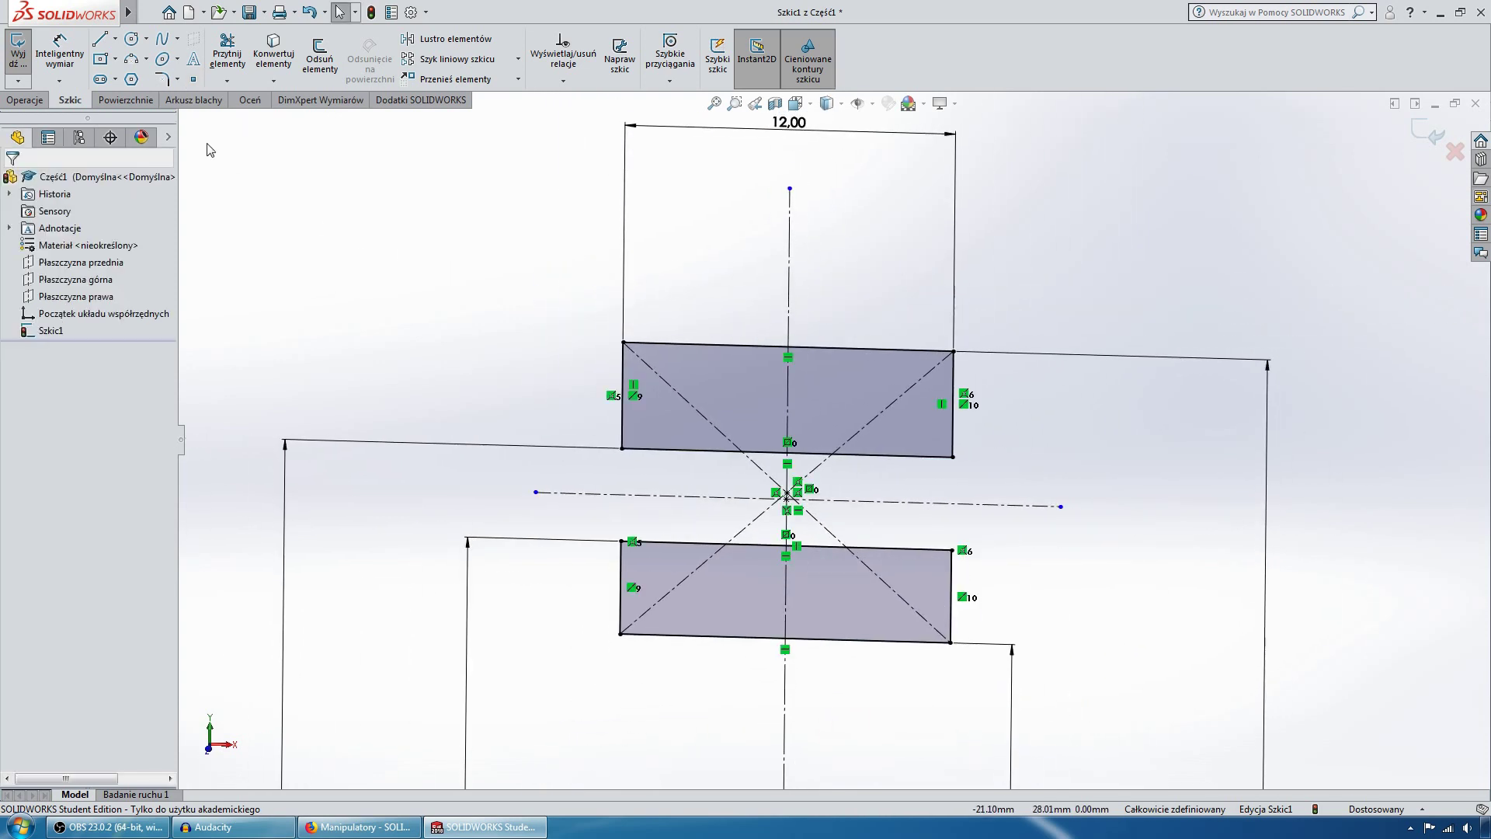
Step: Draw a circle centred on the midpoint point between the two rings
{"action": "left_click", "coordinate": [132, 38]}
{"action": "scroll", "coordinate": [823, 535], "scroll_direction": "down", "scroll_amount": 2}
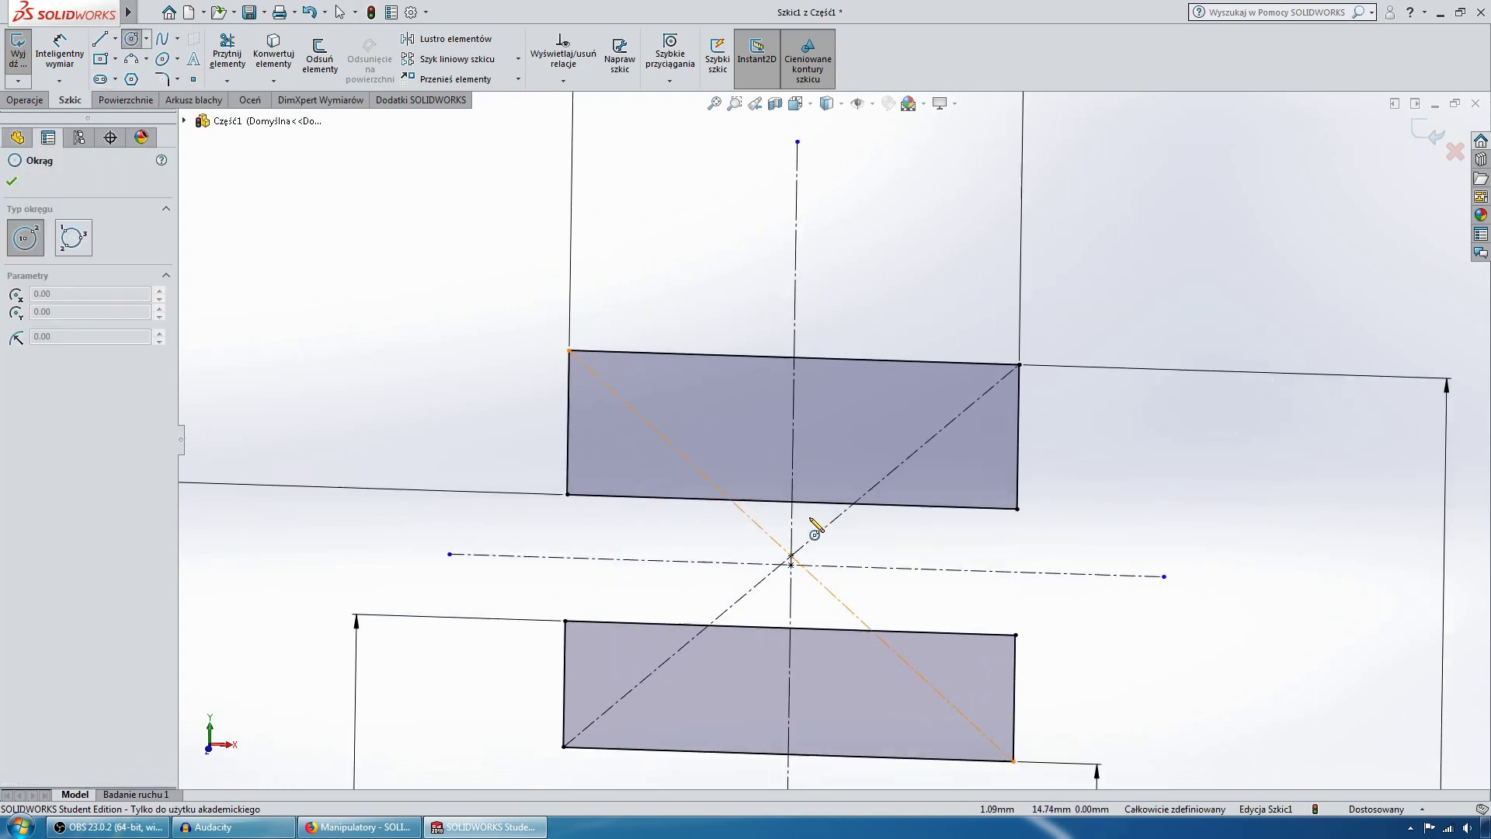
{"action": "scroll", "coordinate": [835, 605], "scroll_direction": "down", "scroll_amount": 2}
{"action": "left_click", "coordinate": [813, 609]}
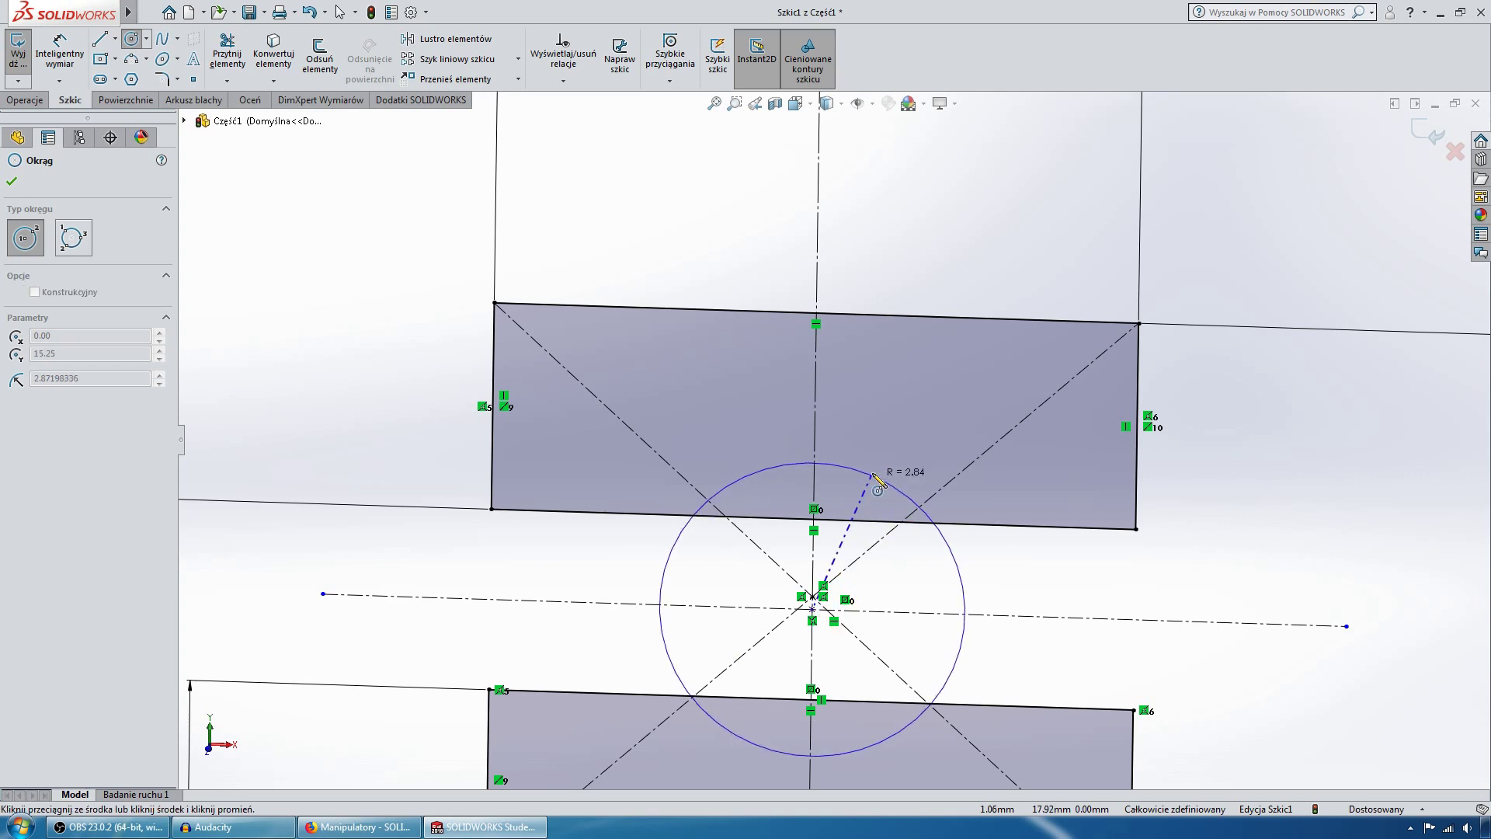
{"action": "left_click", "coordinate": [872, 474]}
{"action": "scroll", "coordinate": [942, 392], "scroll_direction": "up", "scroll_amount": 2}
{"action": "middle_click_drag", "start_coordinate": [942, 389], "coordinate": [693, 273]}
{"action": "right_click_drag", "start_coordinate": [848, 434], "coordinate": [848, 389]}
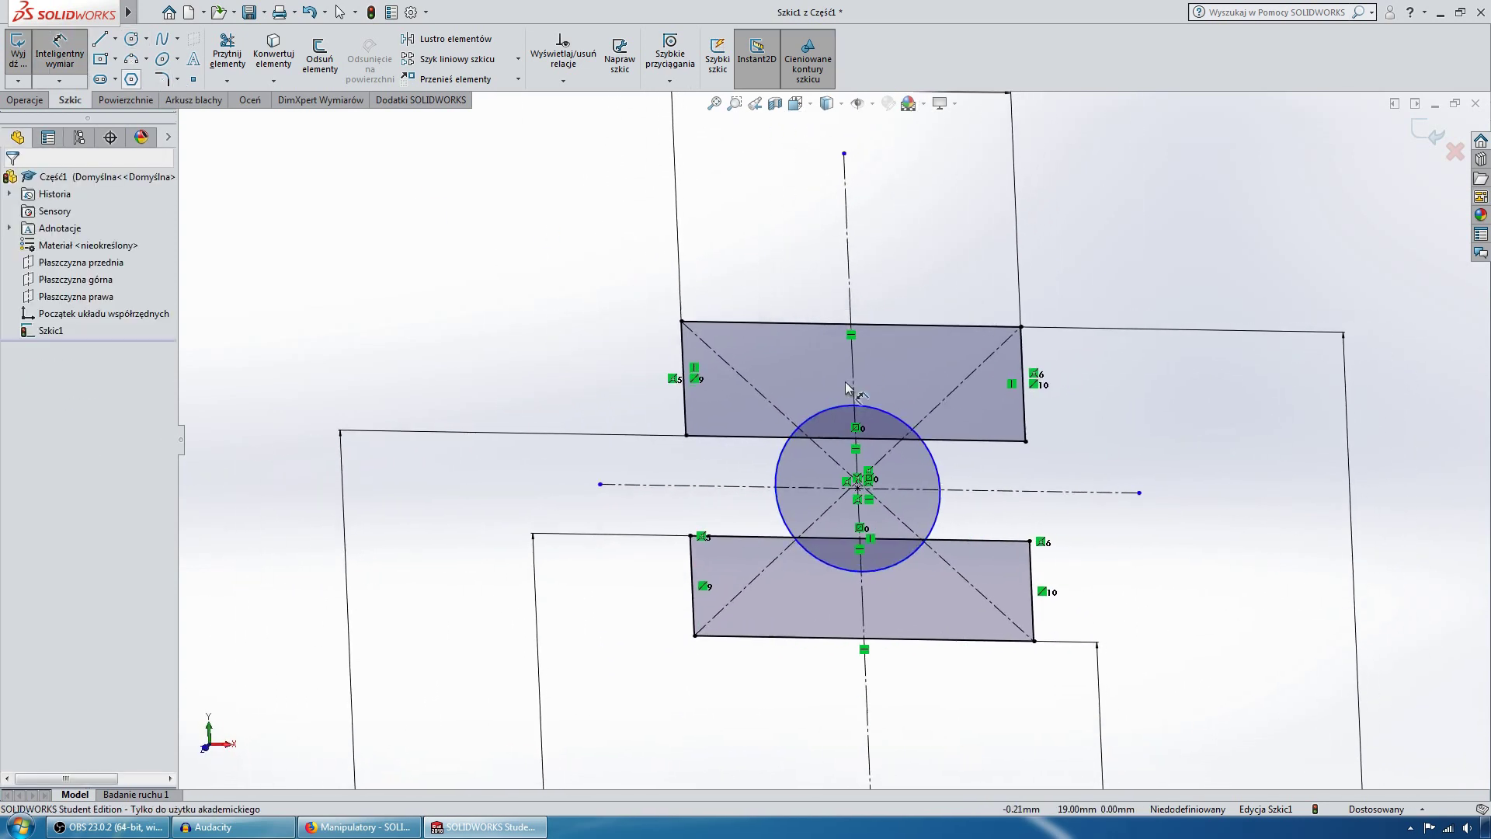
{"action": "middle_click_drag", "start_coordinate": [847, 386], "coordinate": [942, 476]}
Step: Dimension the circle's diameter to 7.20 mm
{"action": "left_click", "coordinate": [918, 461]}
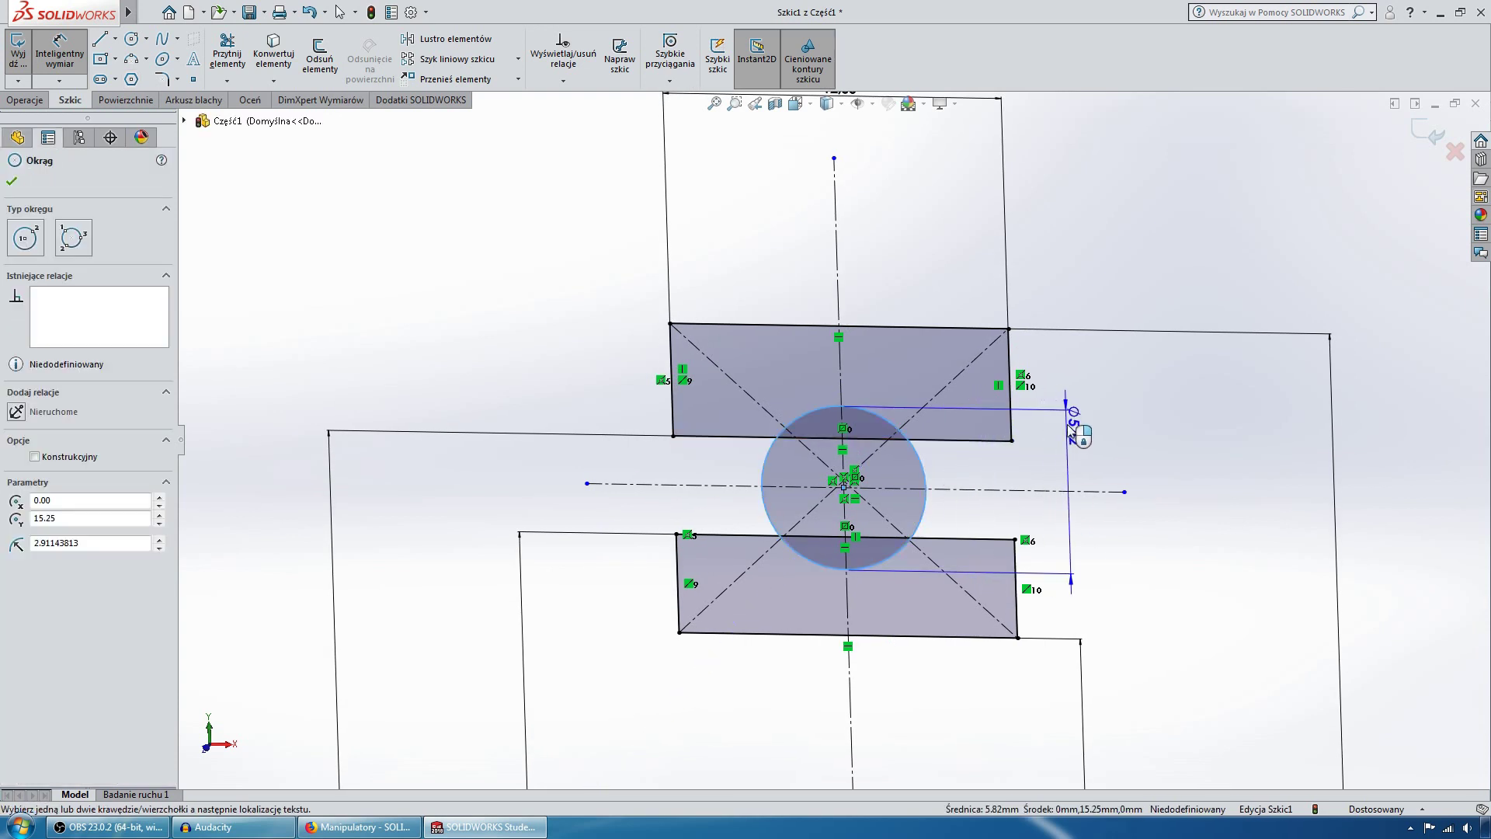
{"action": "left_click", "coordinate": [1071, 426]}
{"action": "type", "text": "7.00mm"}
{"action": "key", "text": "Return"}
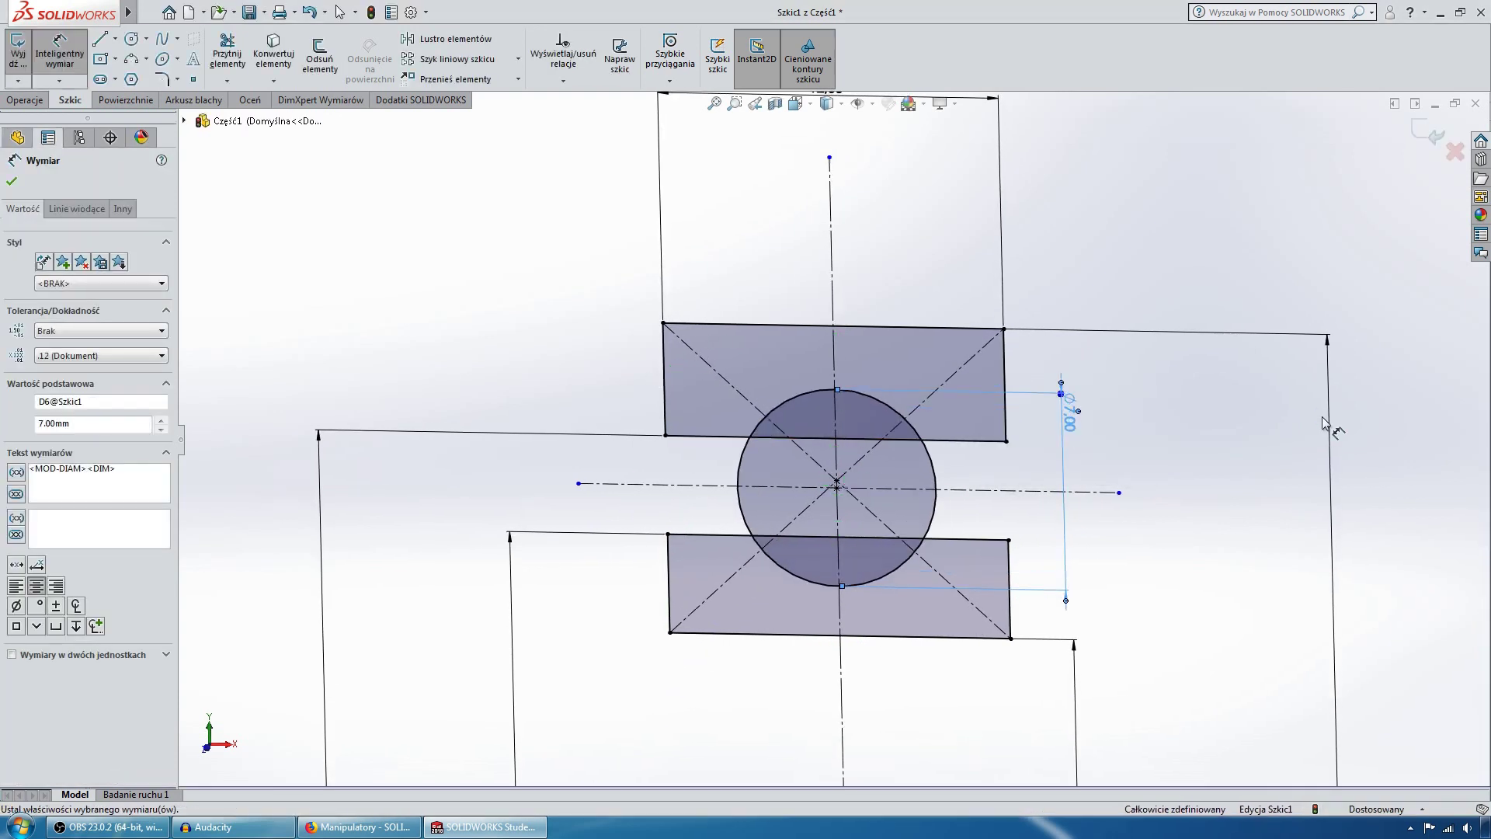
{"action": "middle_click_drag", "start_coordinate": [1324, 423], "coordinate": [966, 400]}
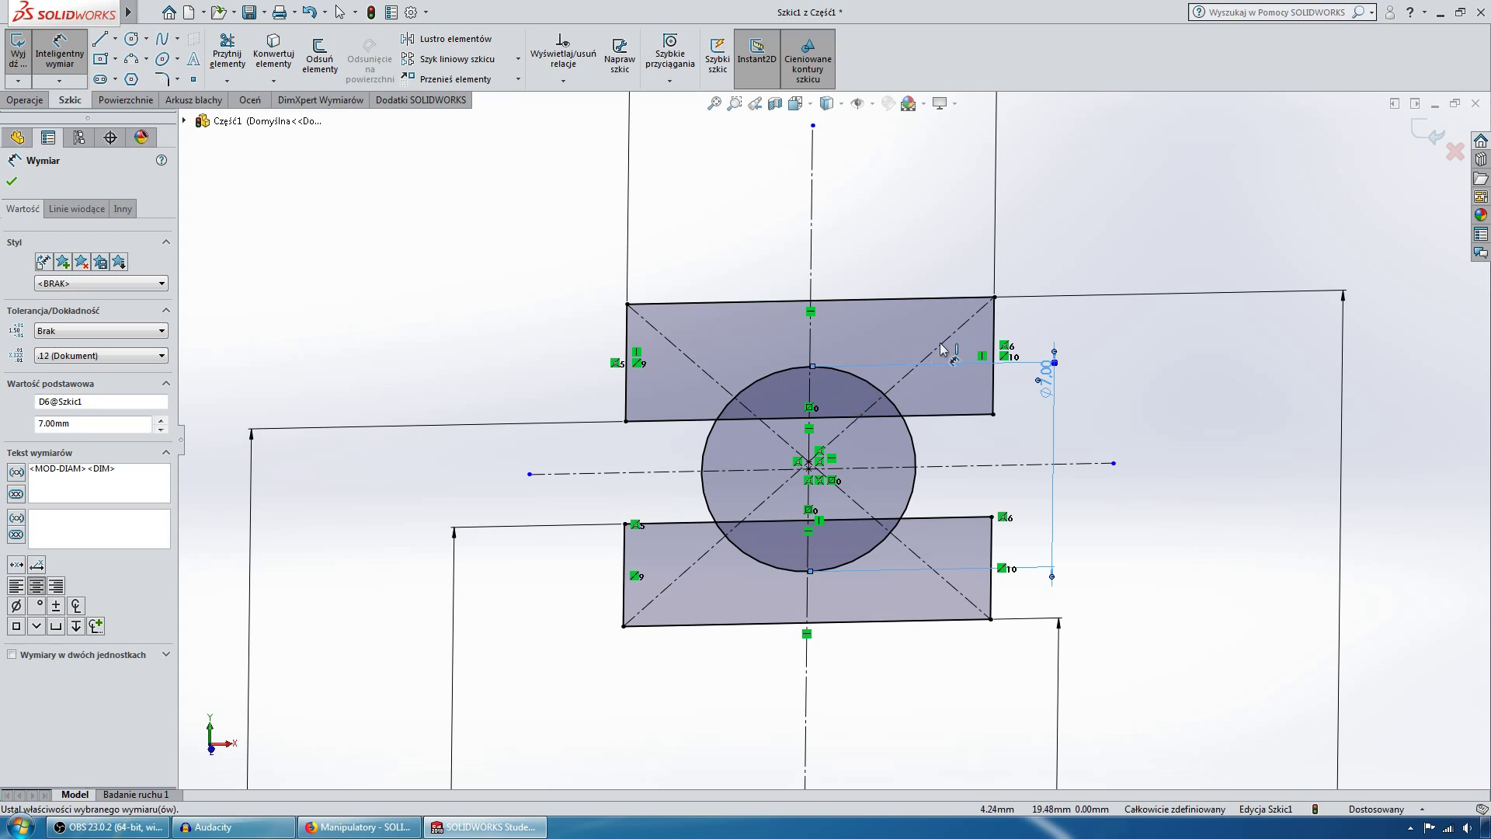
{"action": "middle_click_drag", "start_coordinate": [942, 349], "coordinate": [1044, 389]}
{"action": "key", "text": "Escape"}
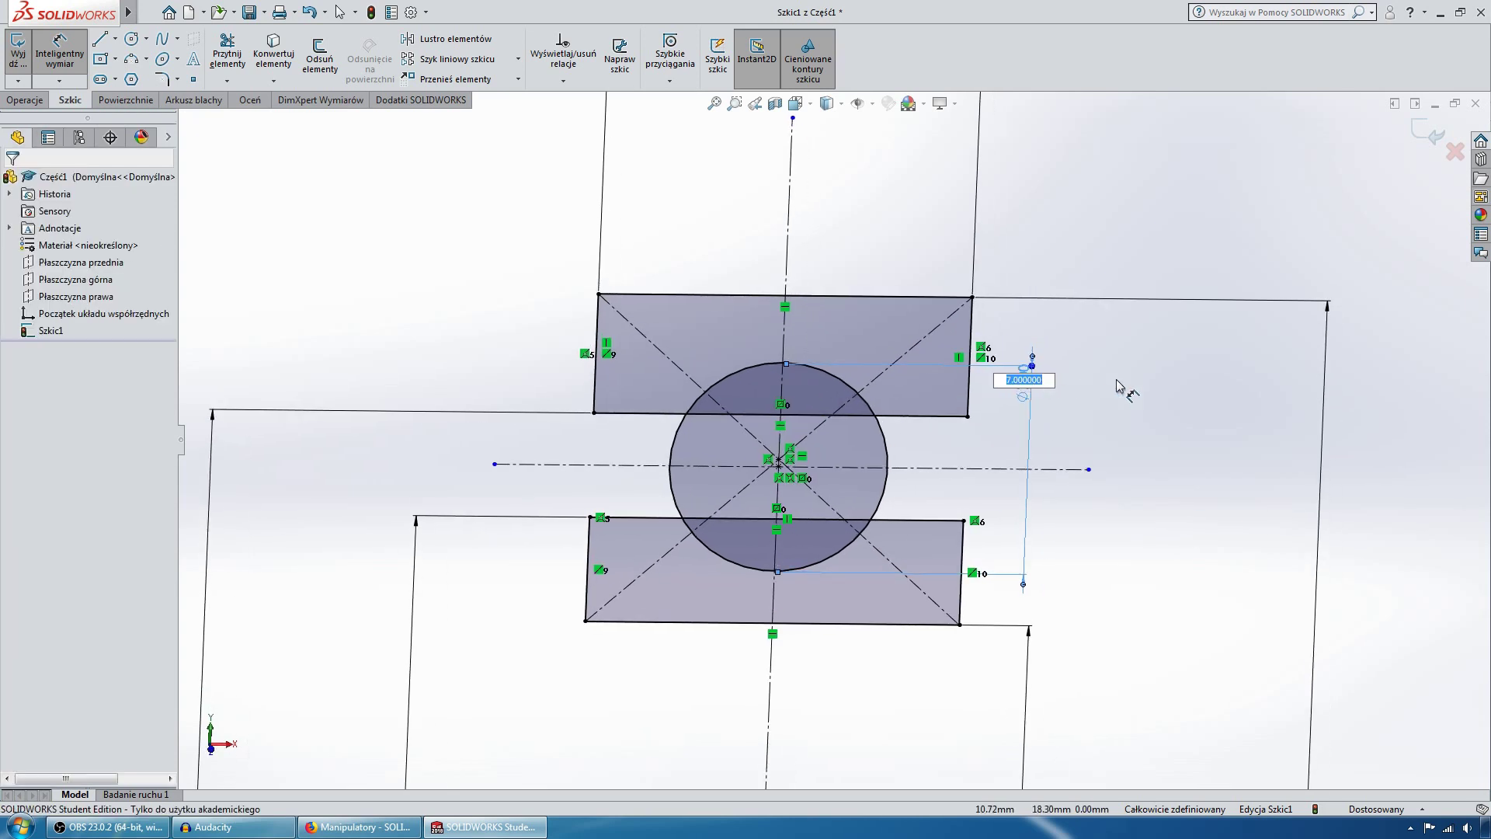
{"action": "key", "text": "Return"}
{"action": "middle_click_drag", "start_coordinate": [1033, 365], "coordinate": [1063, 320]}
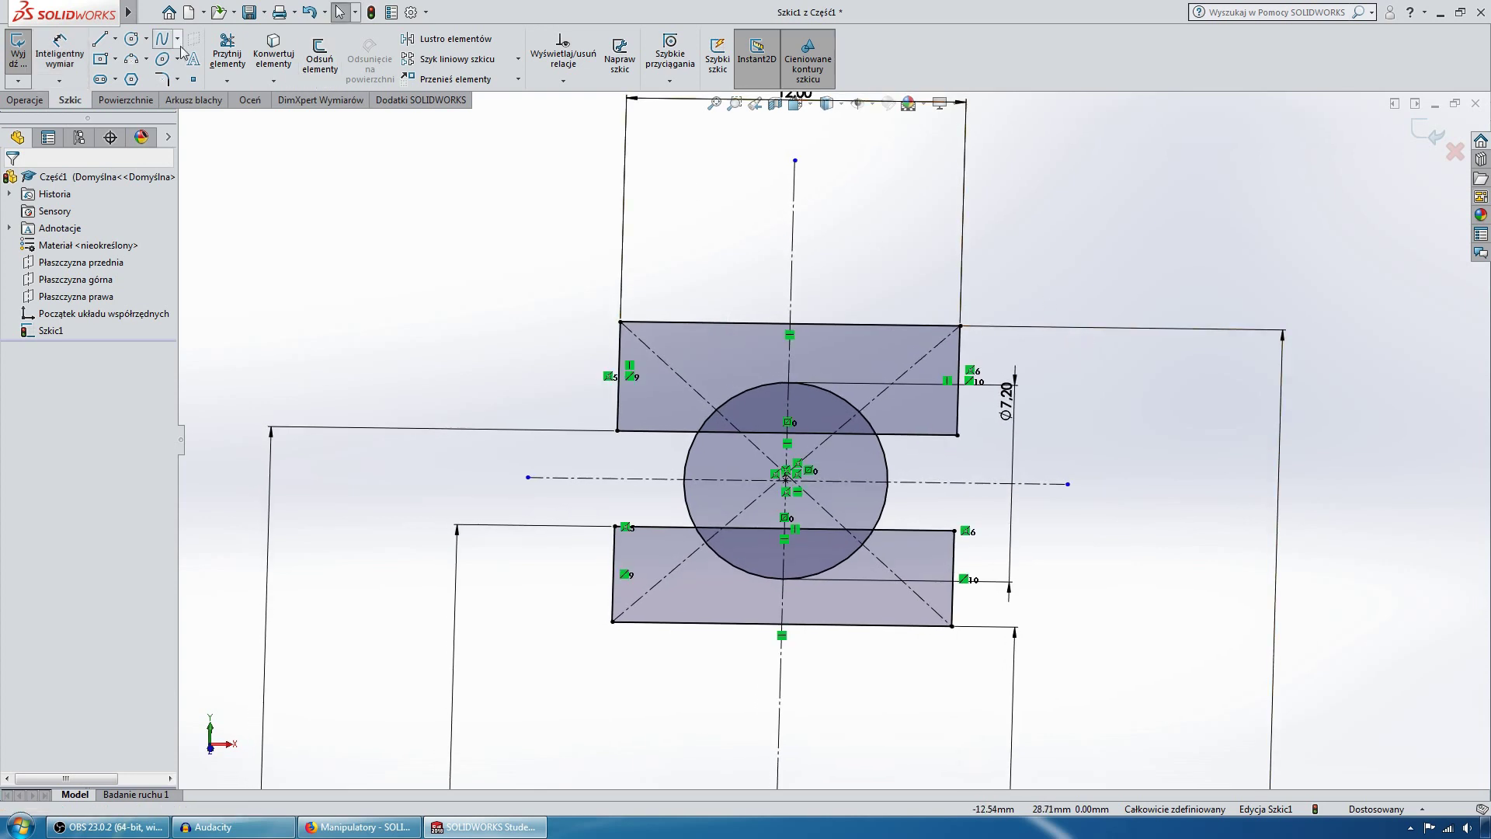
Step: Trim the circle arcs and ring edges inside it, leaving semicircular grooves in both rings
{"action": "left_click", "coordinate": [219, 46]}
{"action": "middle_click_drag", "start_coordinate": [745, 280], "coordinate": [809, 305]}
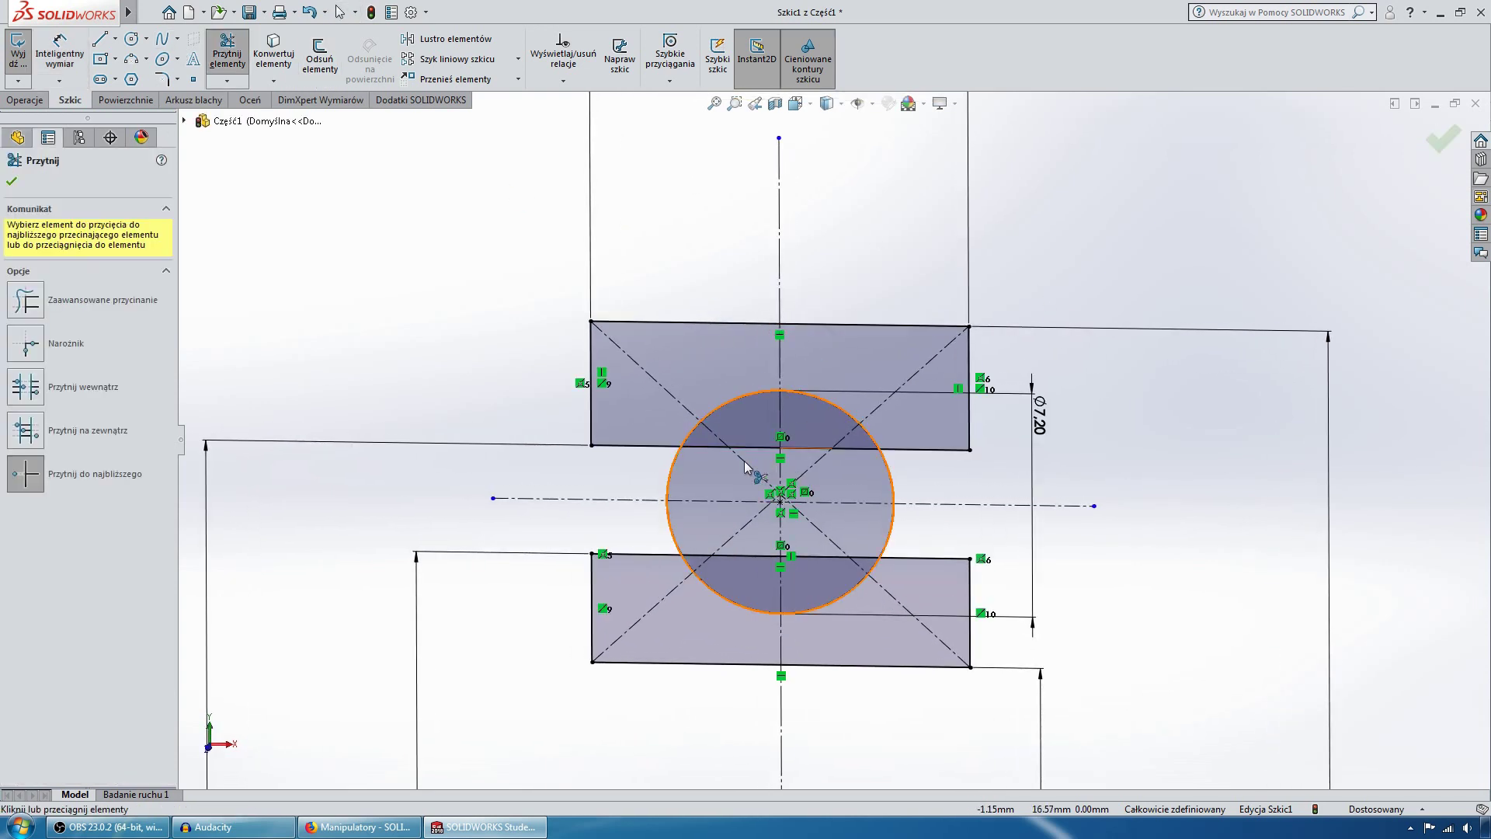
{"action": "left_click", "coordinate": [671, 458]}
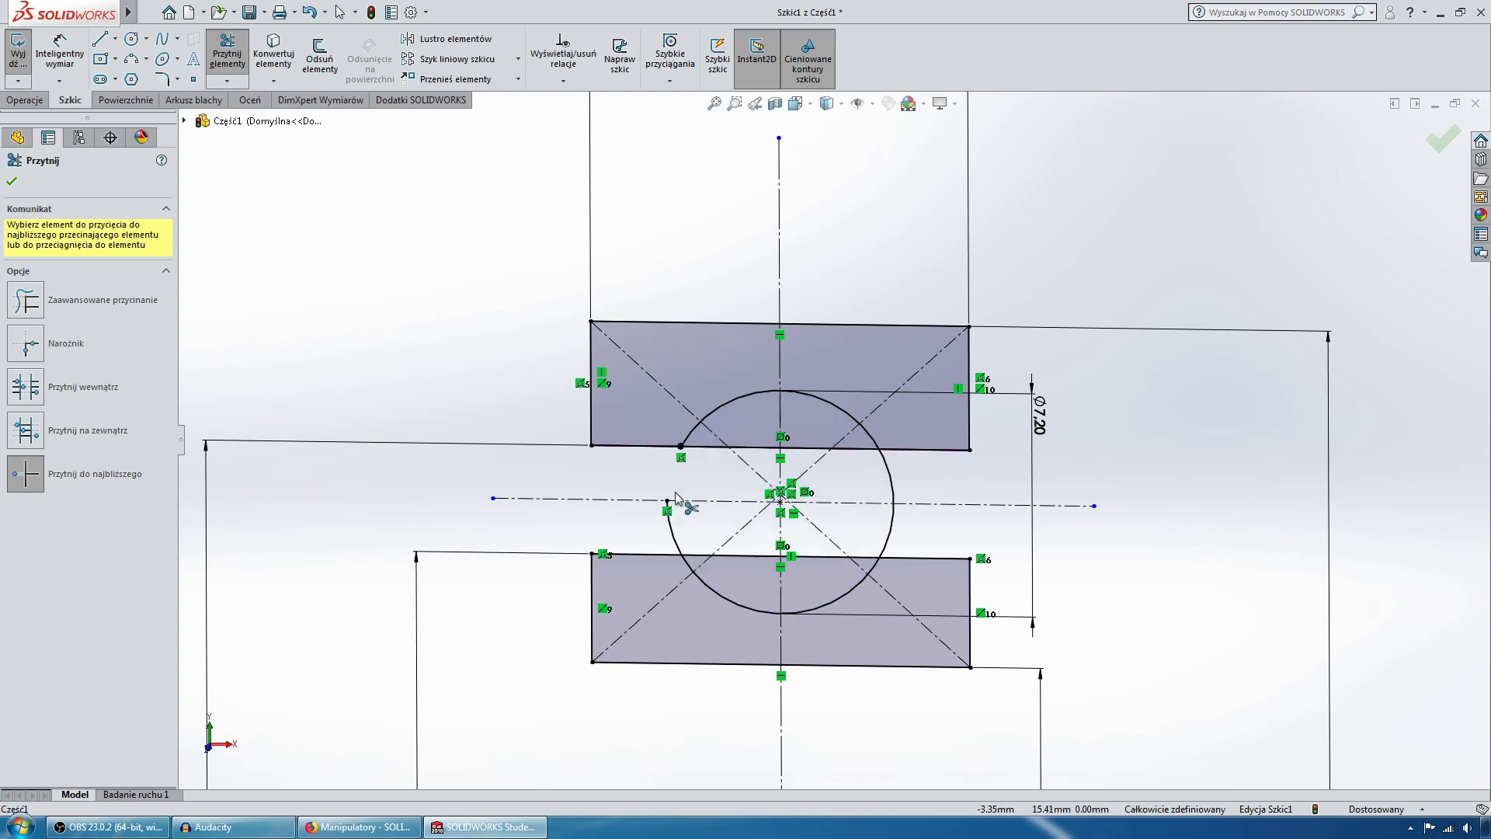
{"action": "left_click", "coordinate": [697, 562]}
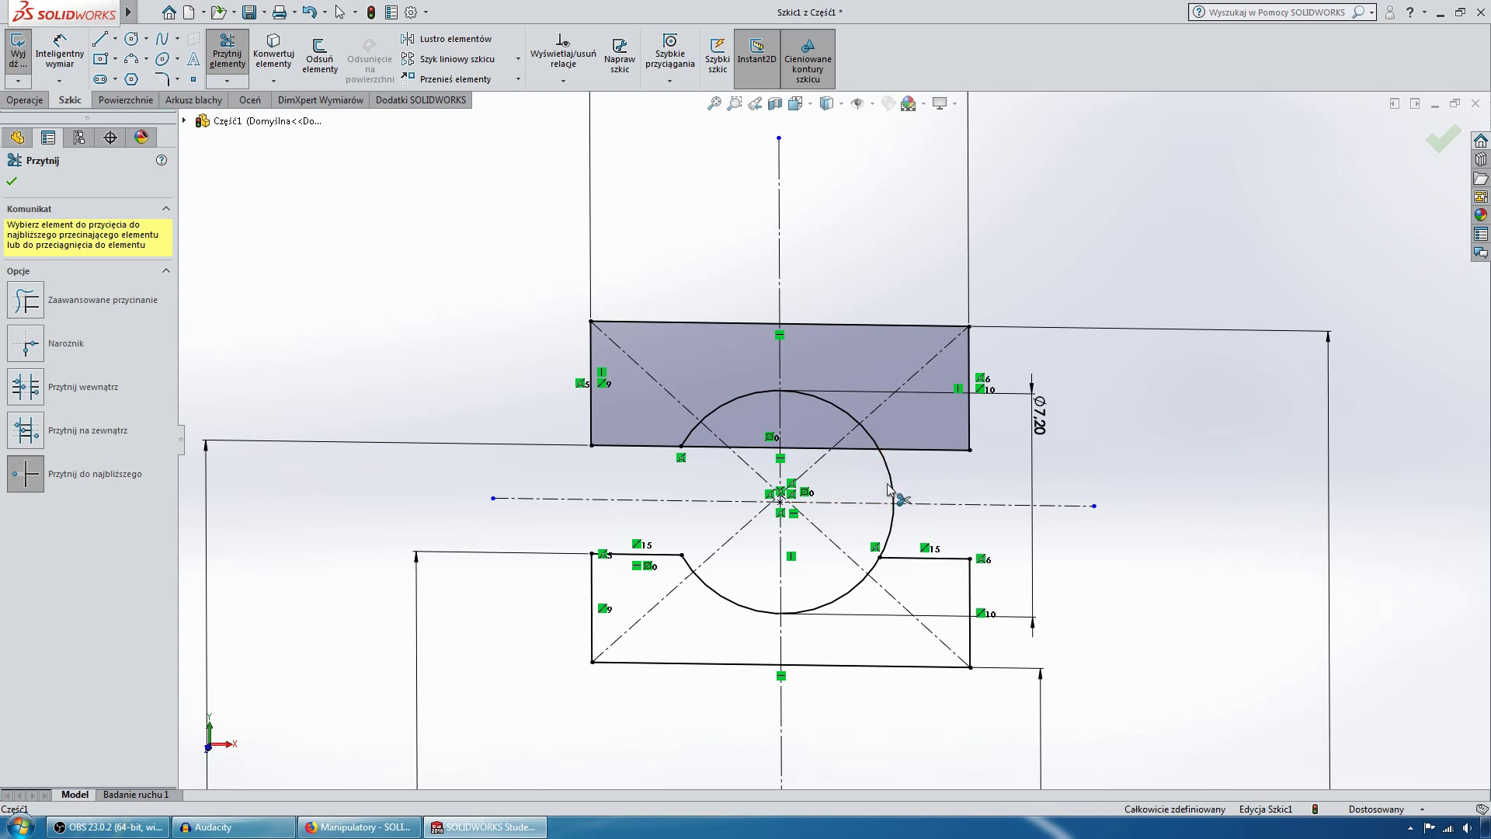
{"action": "left_click", "coordinate": [895, 527]}
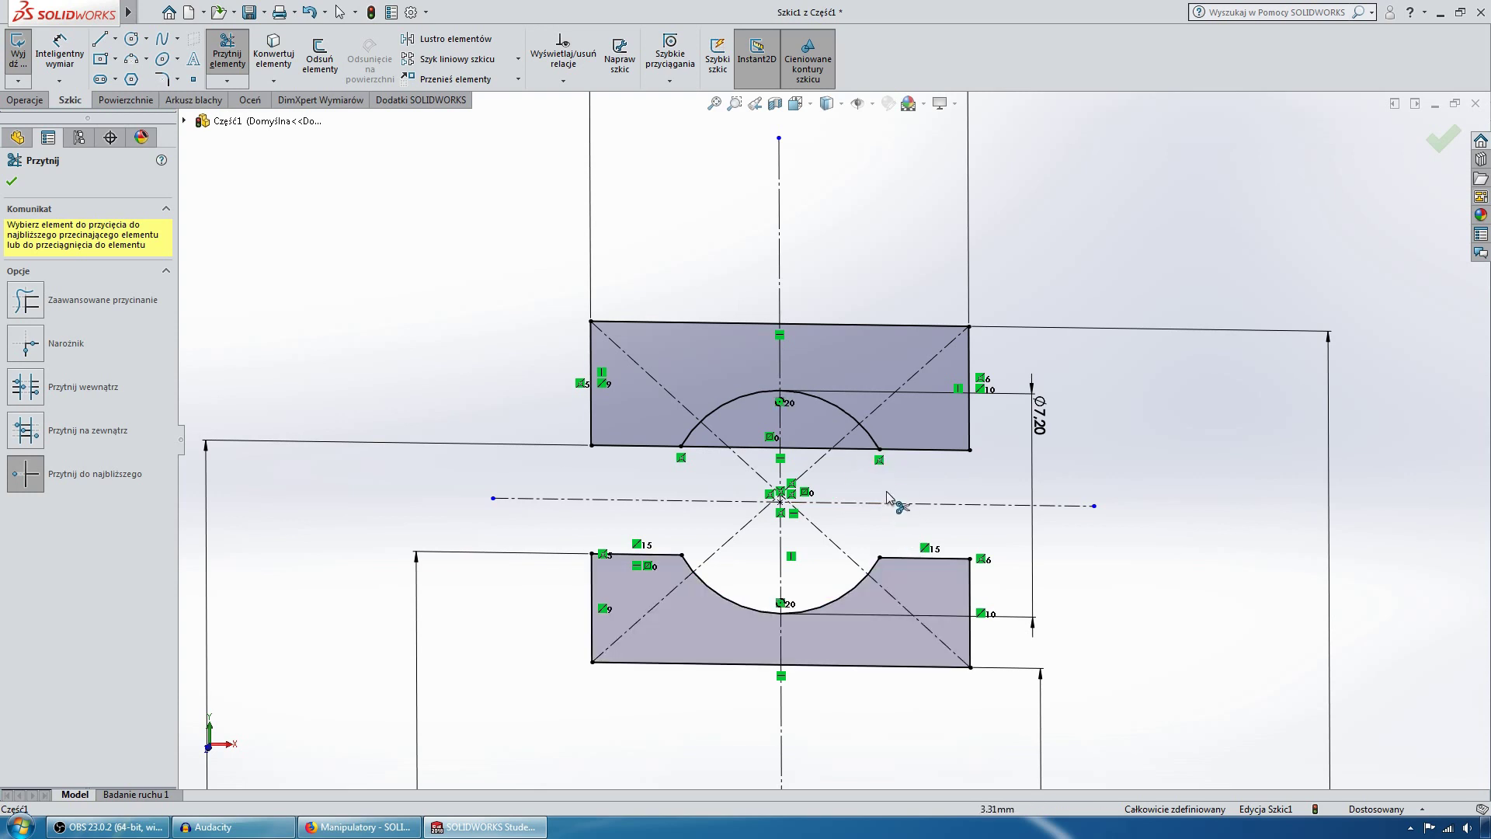
{"action": "left_click", "coordinate": [855, 450]}
{"action": "left_click", "coordinate": [717, 452]}
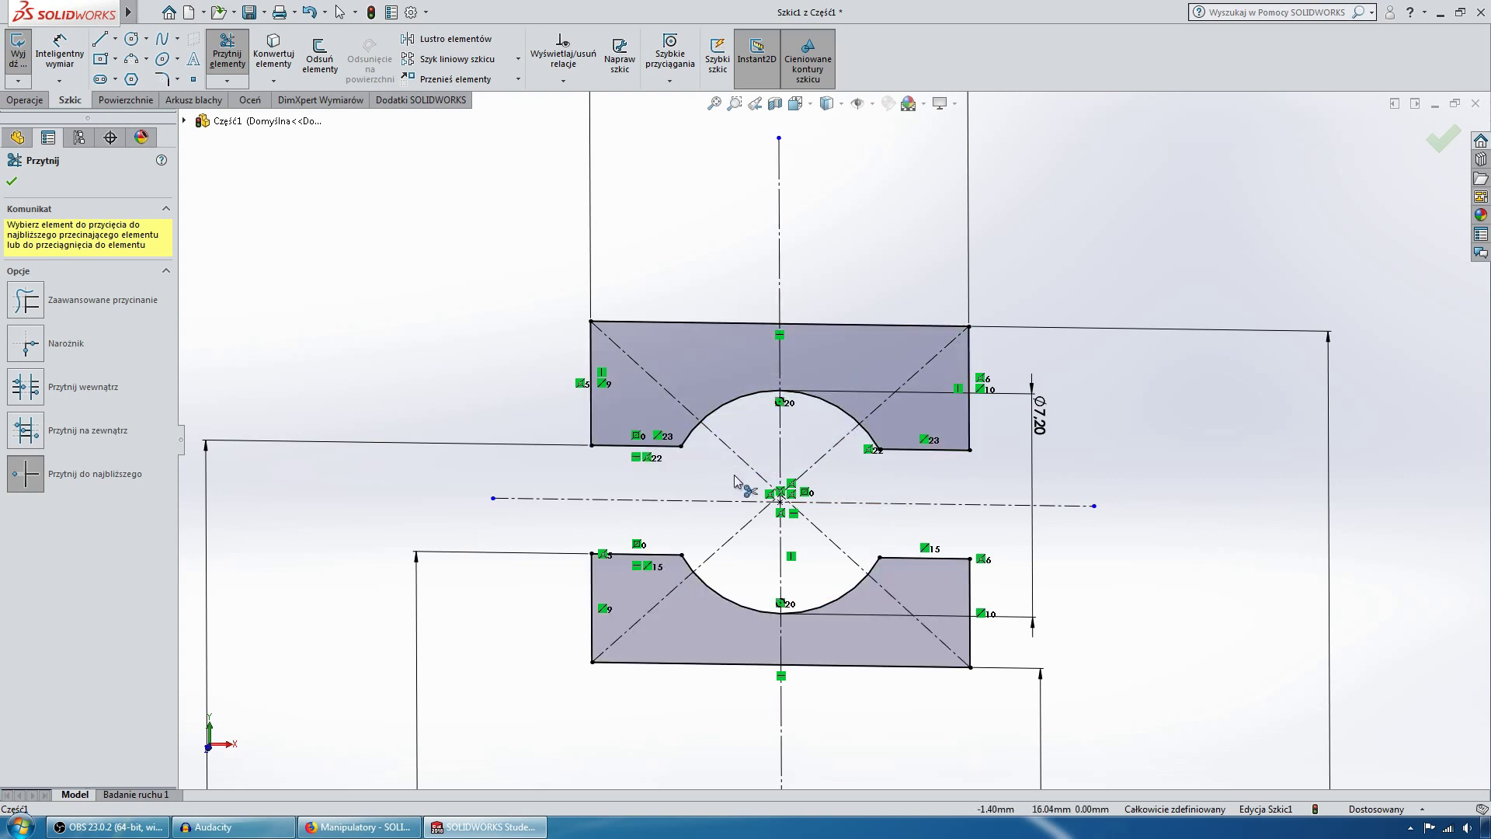
{"action": "key", "text": "Escape"}
{"action": "key", "text": "Left"}
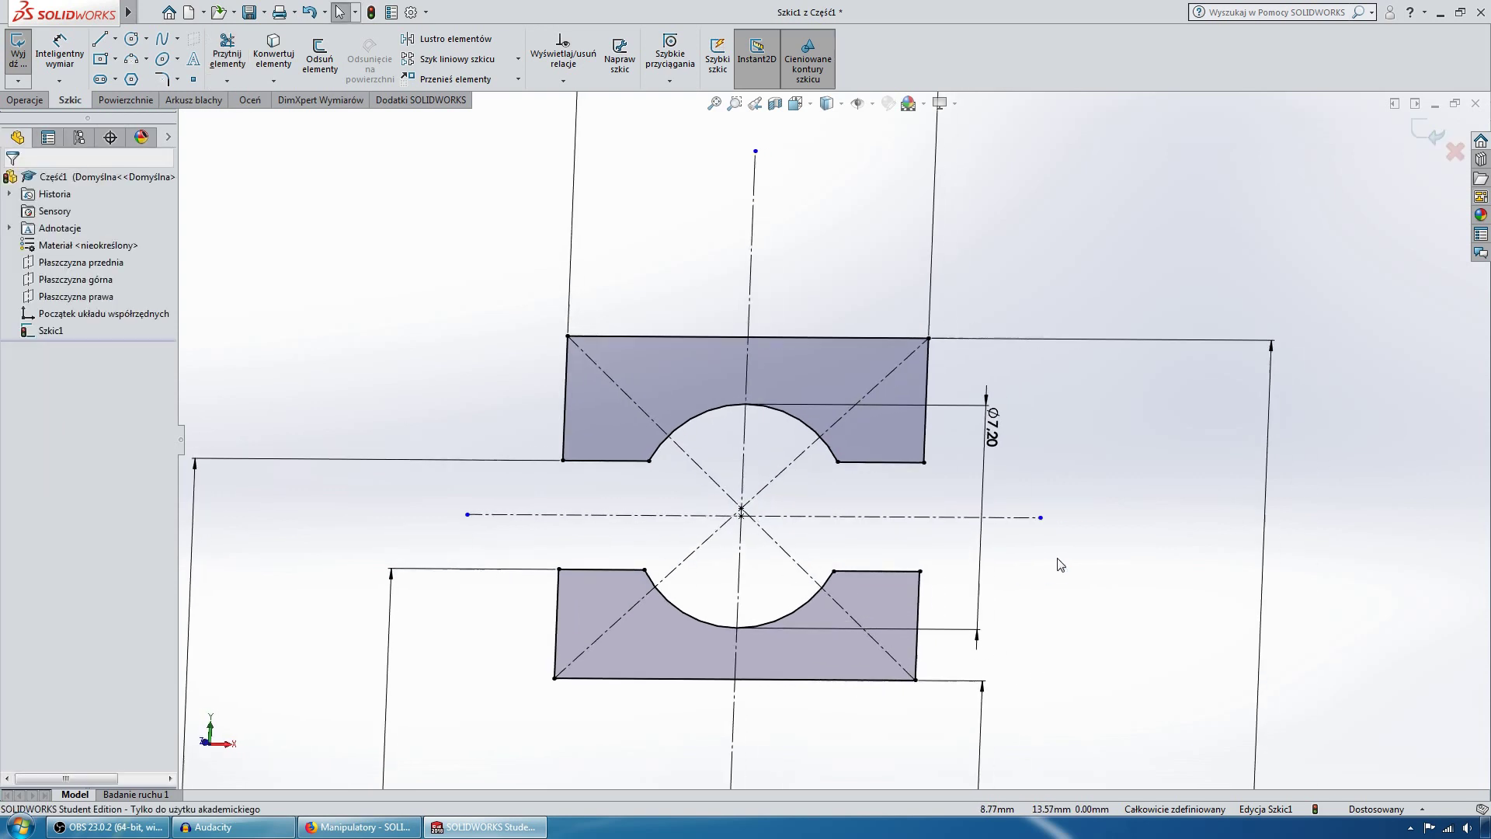
{"action": "key", "text": "Up"}
{"action": "right_click_drag", "start_coordinate": [1056, 561], "coordinate": [1251, 525]}
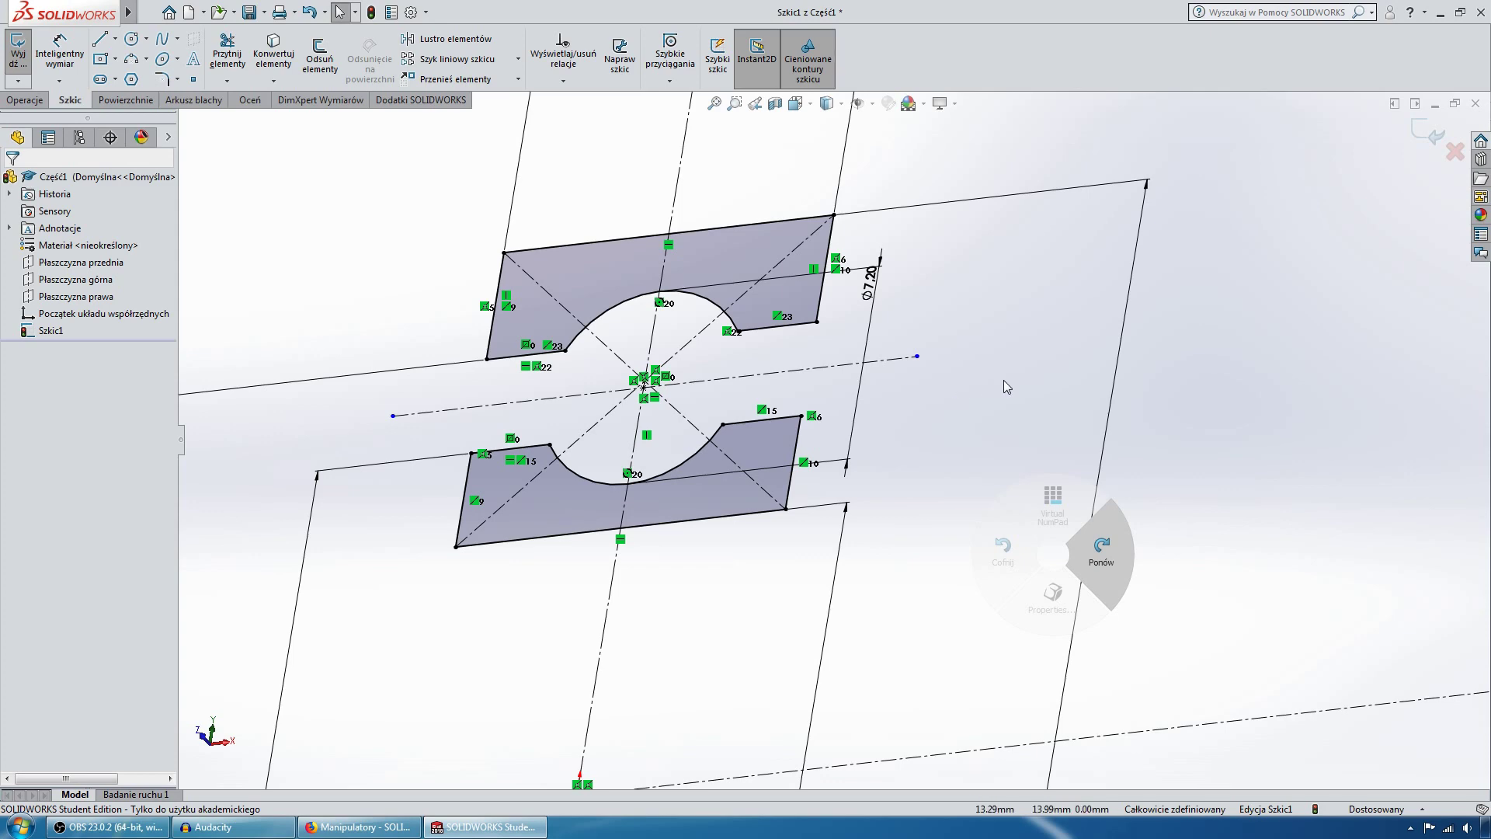
{"action": "middle_click_drag", "start_coordinate": [1003, 387], "coordinate": [1003, 533]}
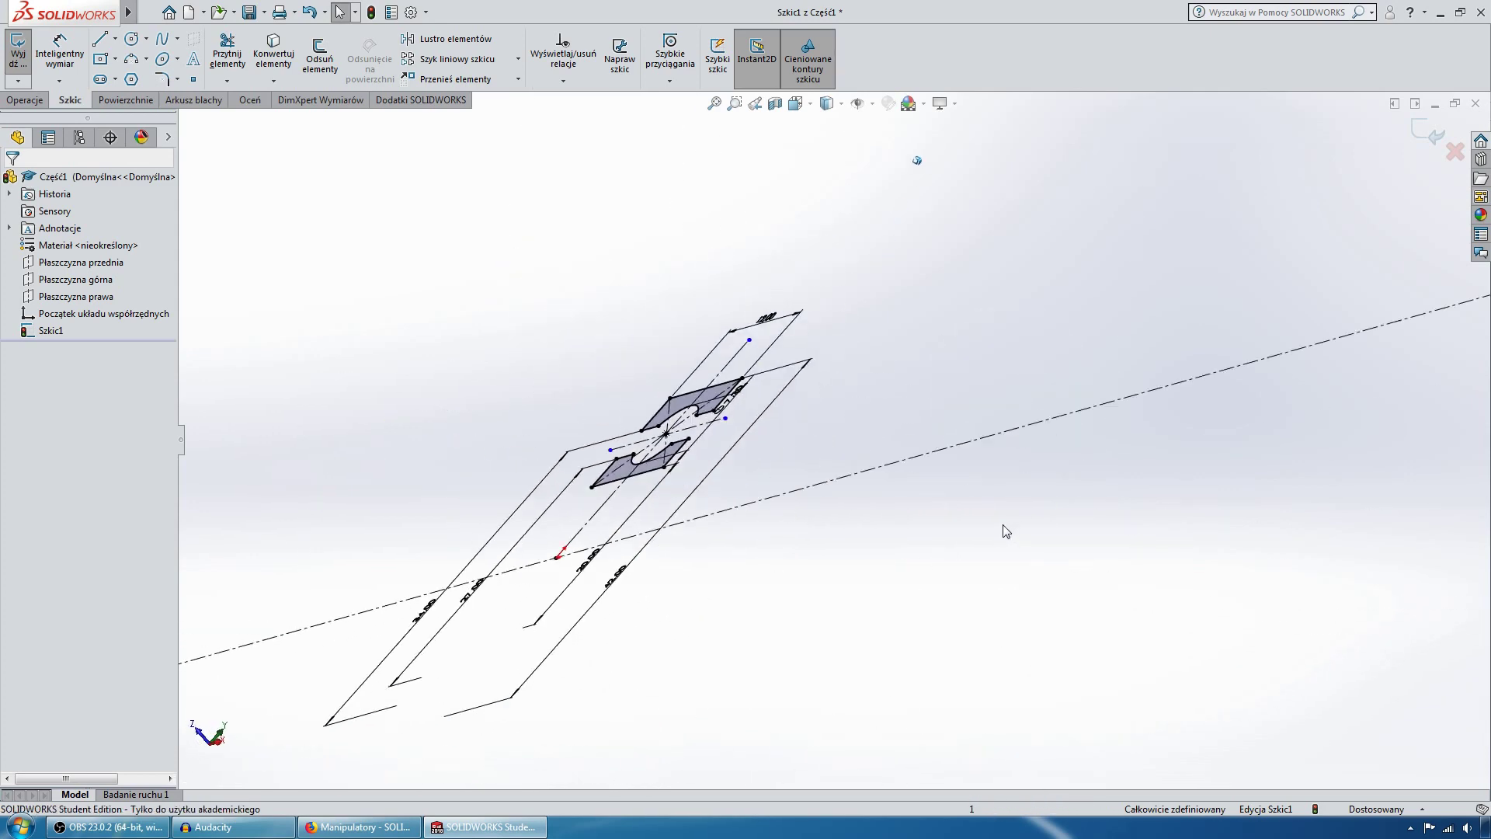
{"action": "key", "text": "ctrl+8"}
Step: Orbit the sketch view, then return to a near head-on view of the profiles
{"action": "key", "text": "alt+Right"}
{"action": "key", "text": "alt+Right"}
{"action": "key", "text": "alt+Right"}
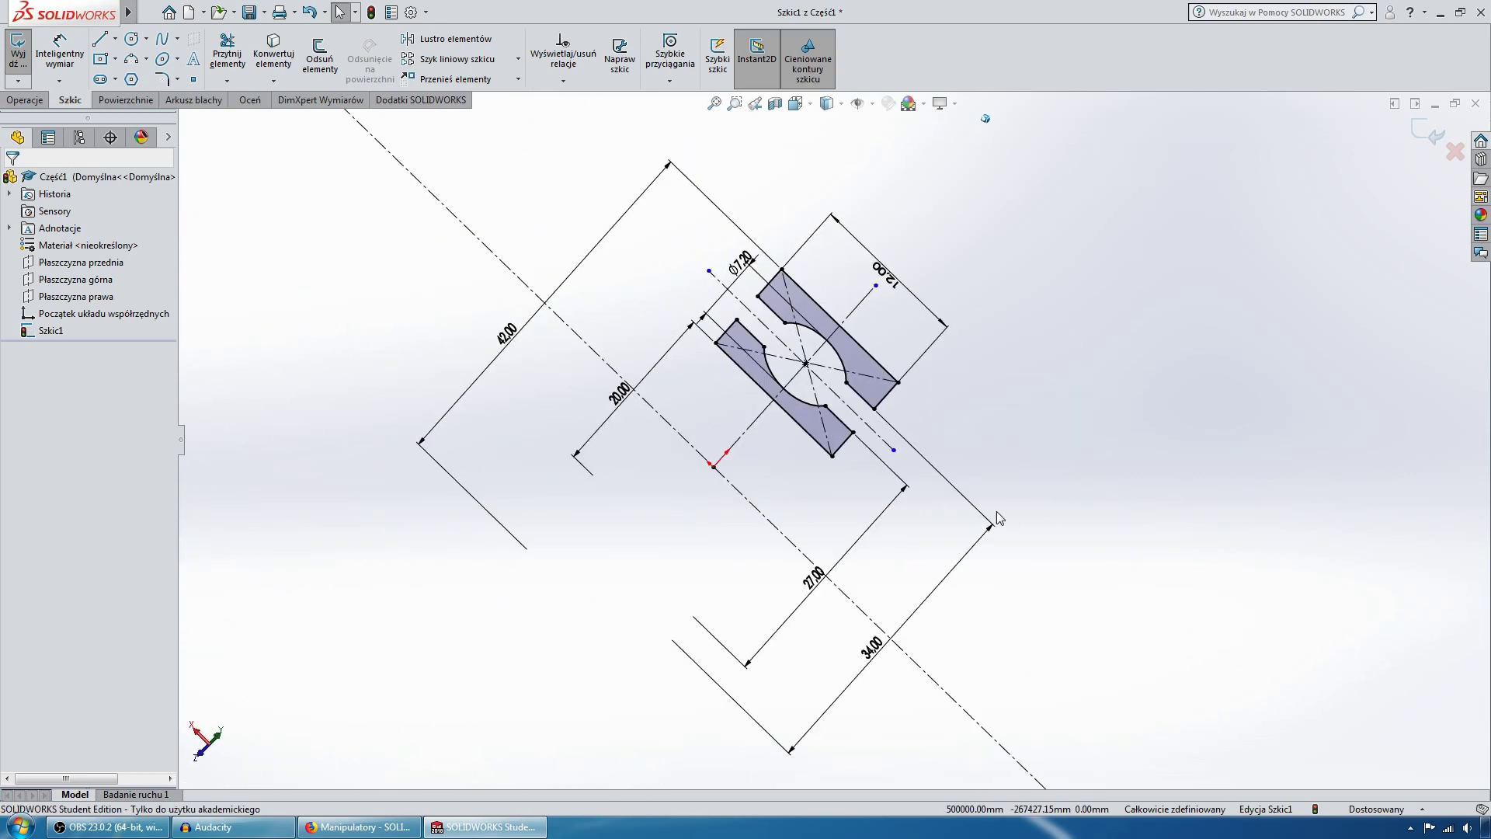
{"action": "key", "text": "shift+Down"}
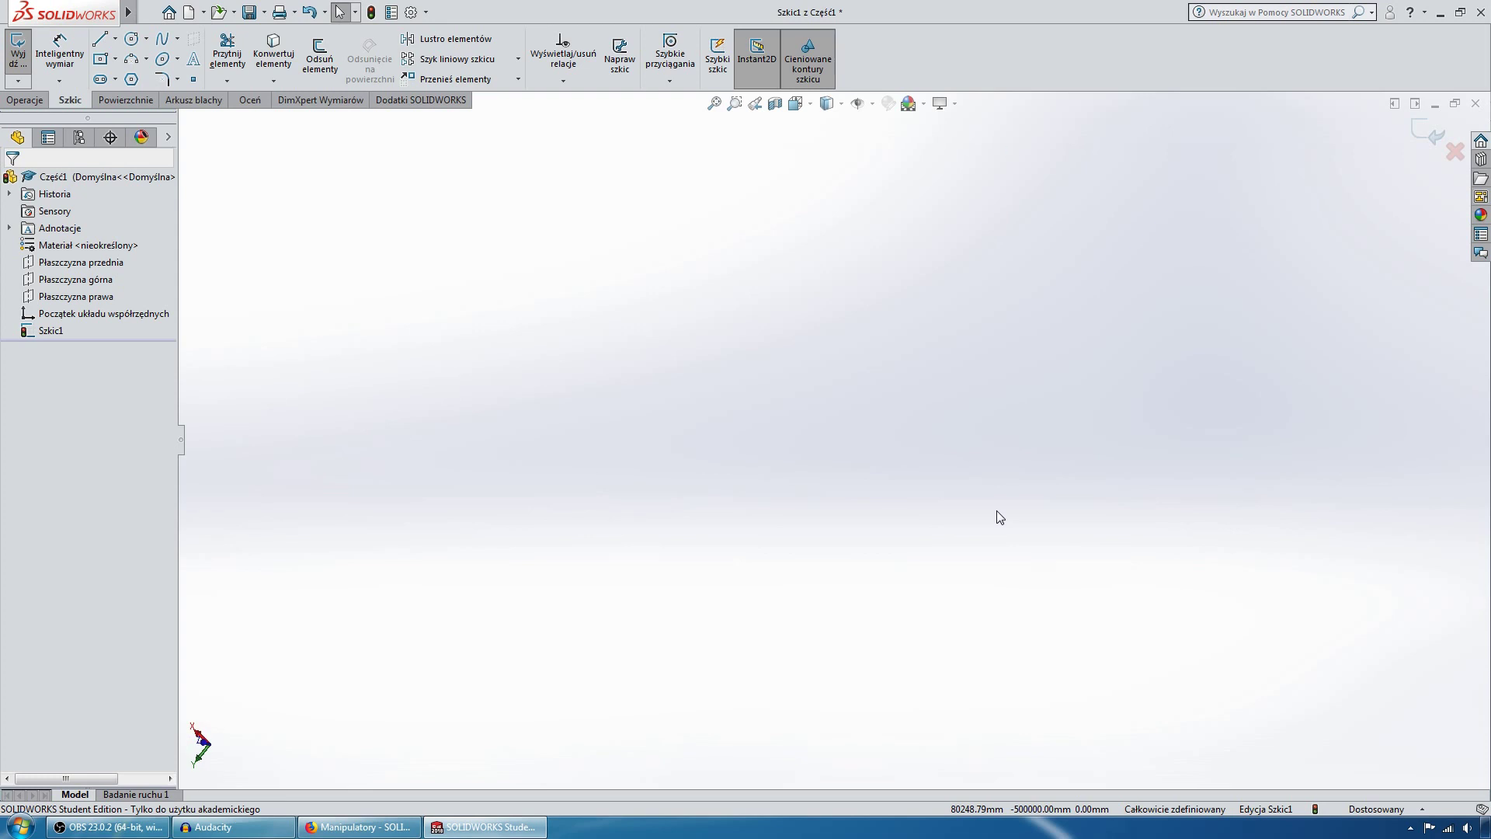
{"action": "middle_click_drag", "start_coordinate": [999, 519], "coordinate": [1087, 451]}
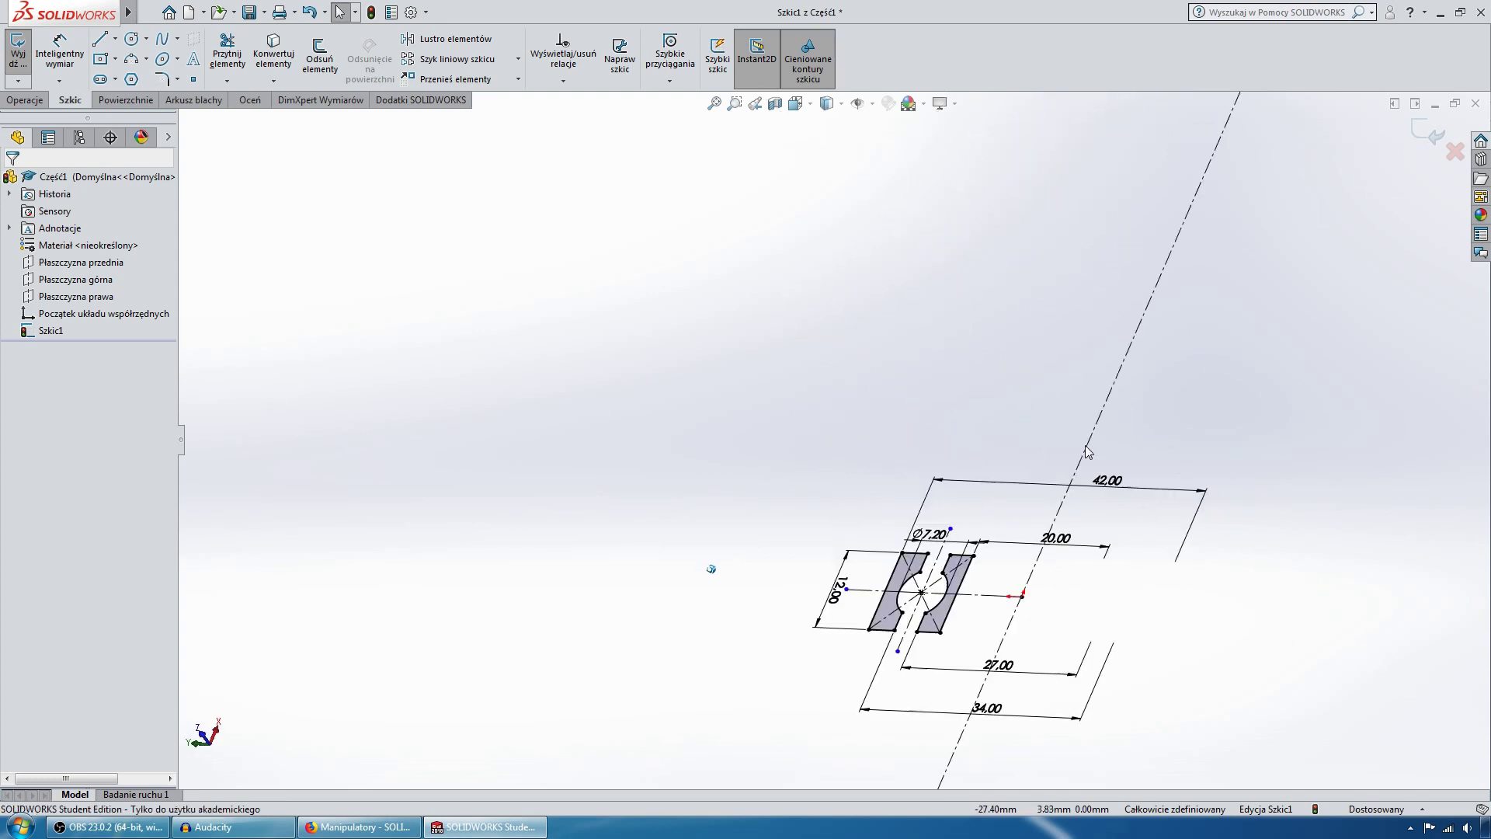
{"action": "key", "text": "ctrl+8"}
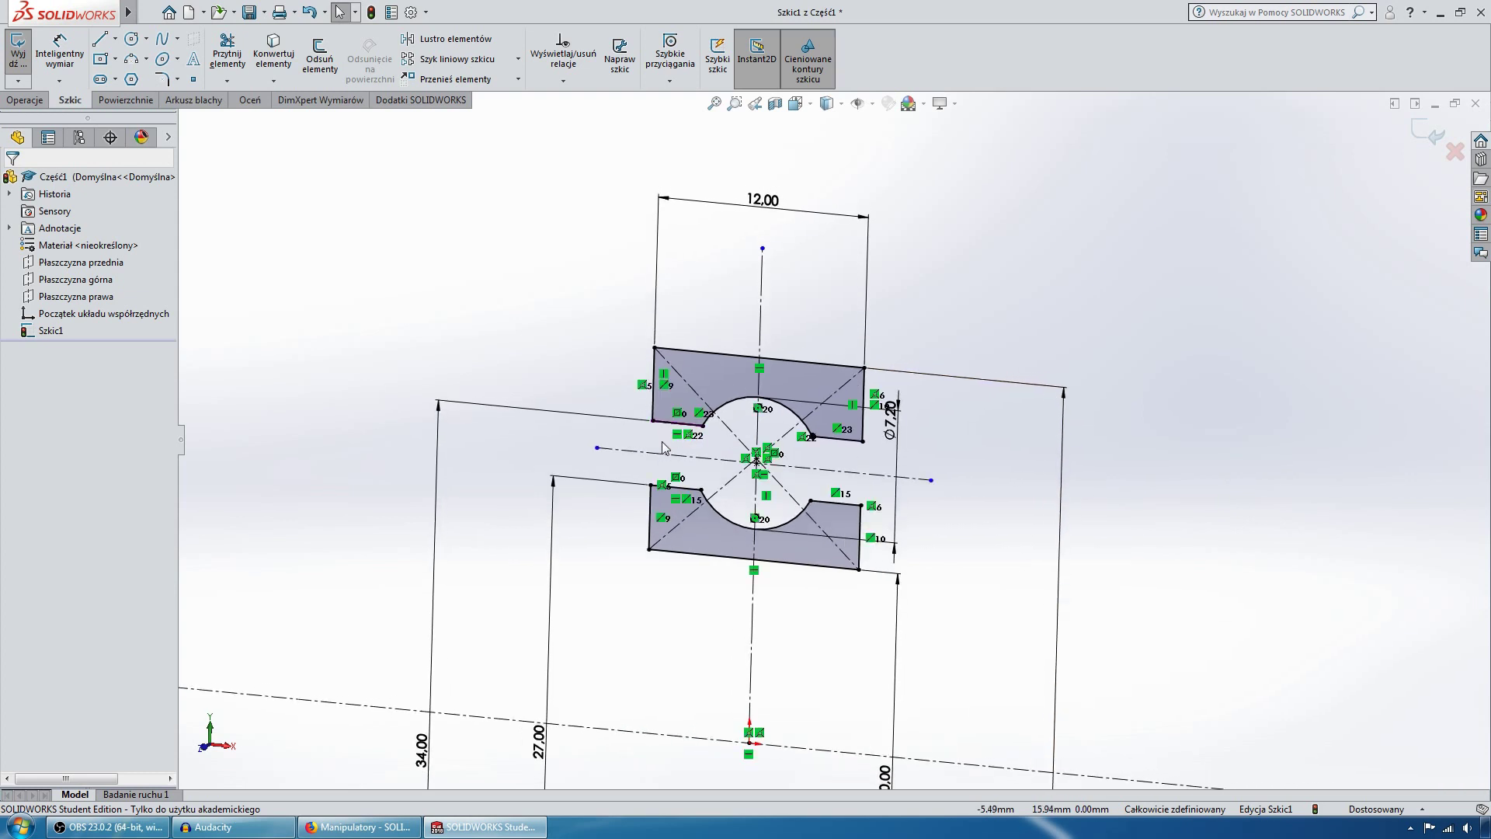
Step: Check the short edges beside the groove arcs, then exit the finished ring sketch Szkic1
{"action": "left_click", "coordinate": [638, 459]}
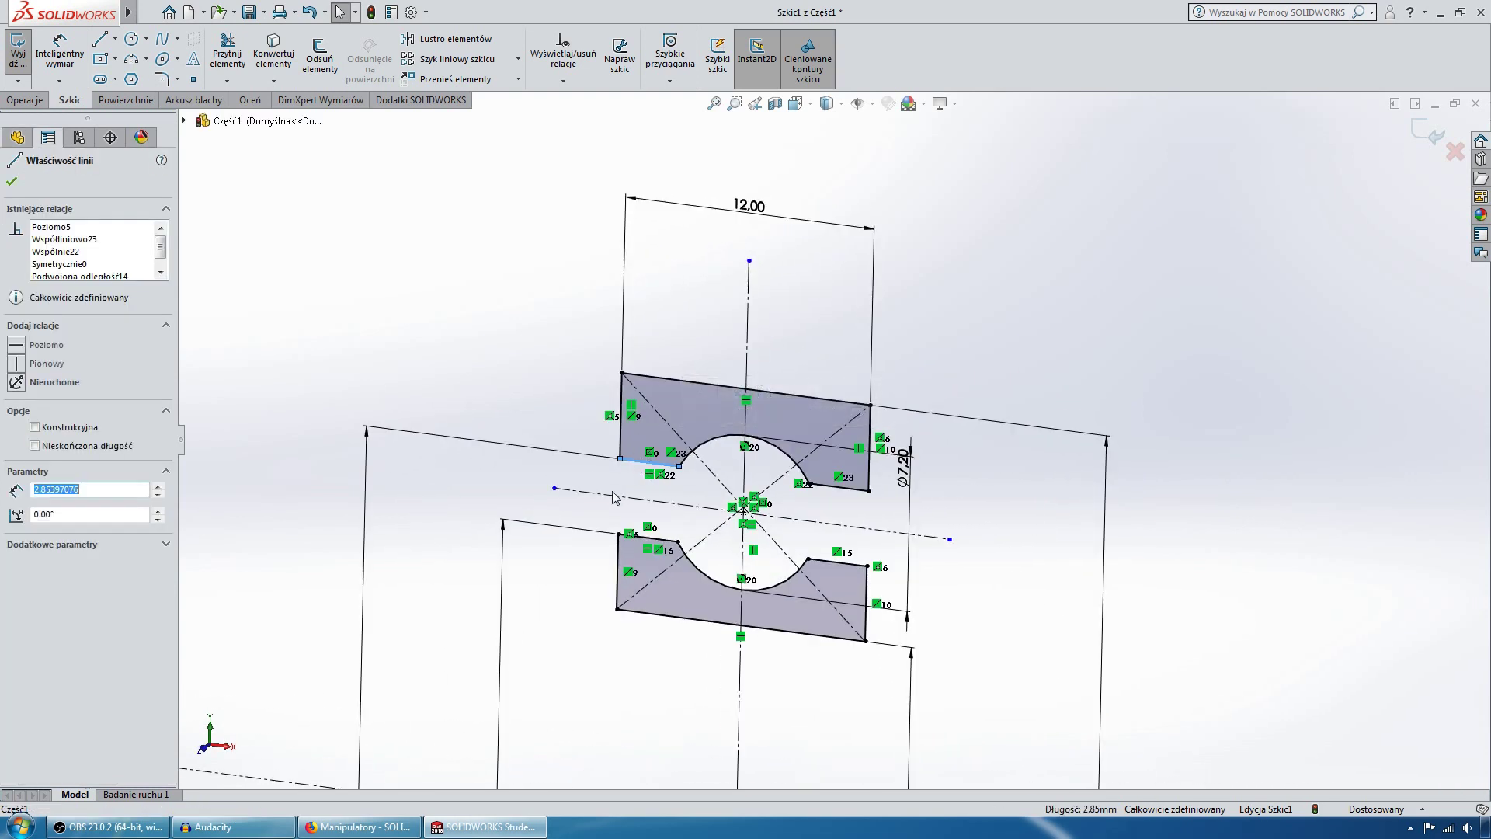
{"action": "key", "text": "Escape"}
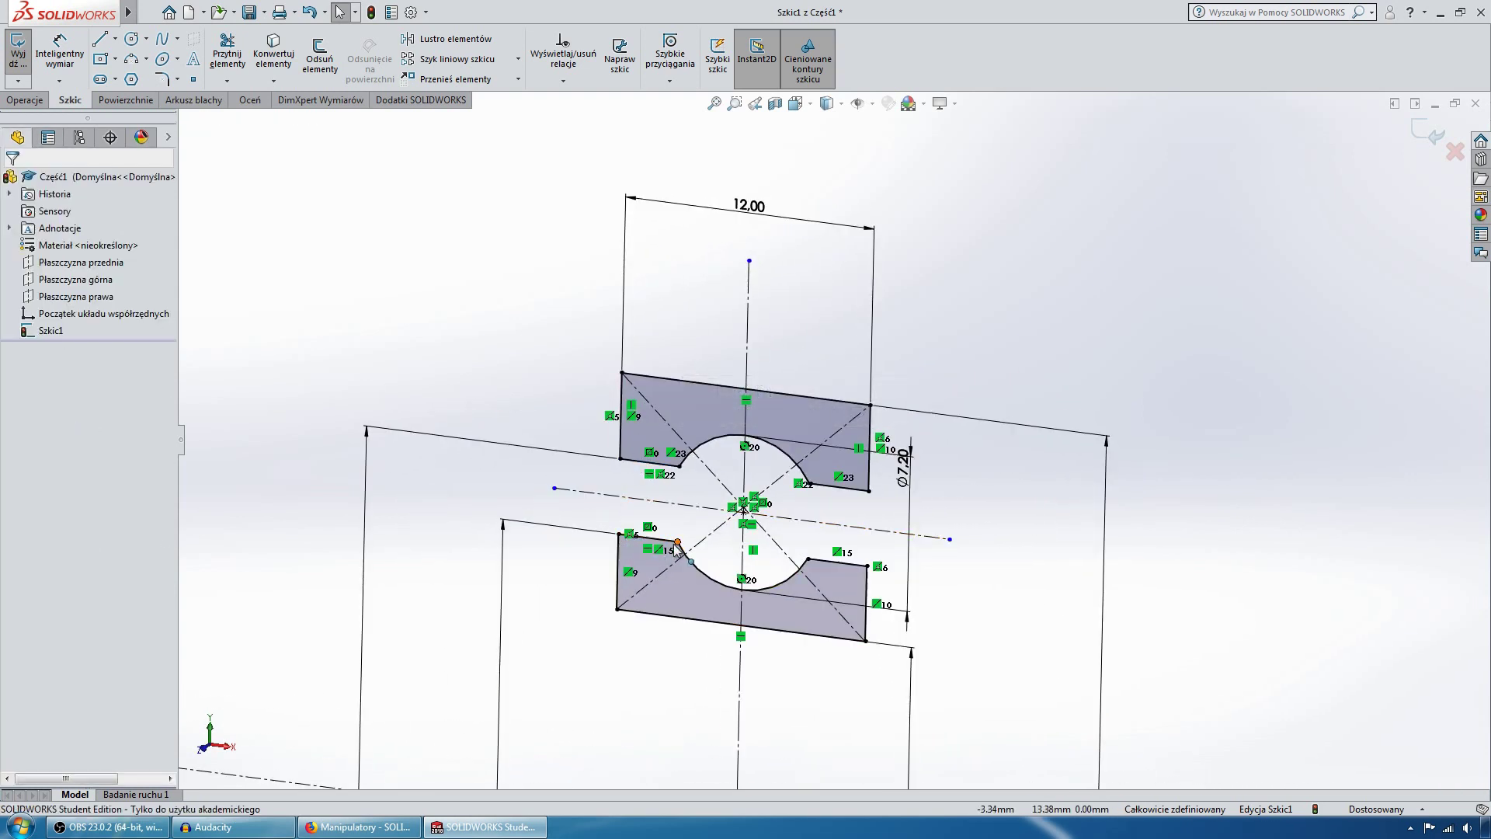
{"action": "left_click", "coordinate": [675, 544]}
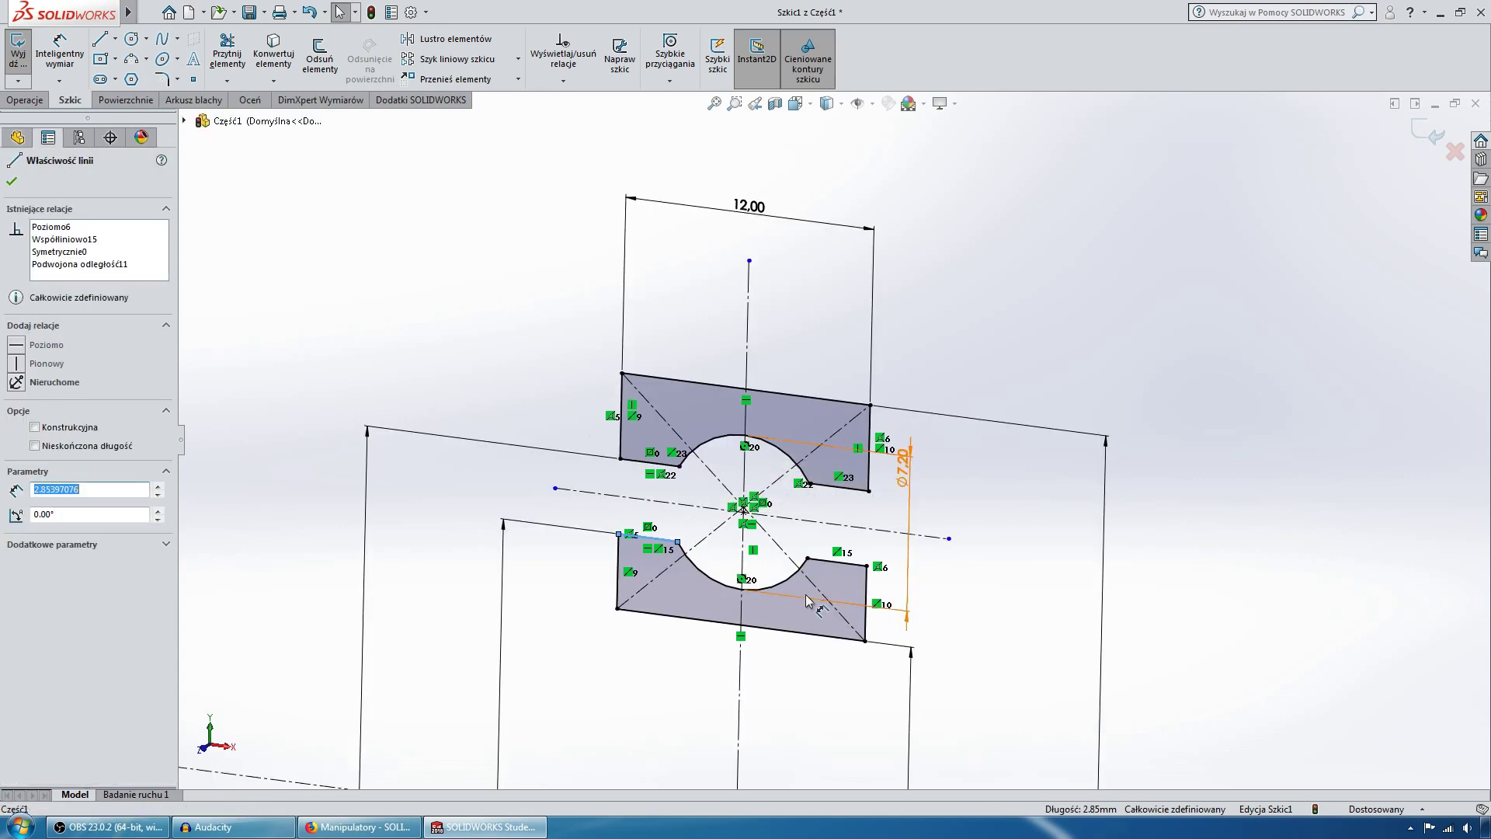
{"action": "scroll", "coordinate": [807, 600], "scroll_direction": "up", "scroll_amount": 3}
{"action": "scroll", "coordinate": [841, 520], "scroll_direction": "up", "scroll_amount": 3}
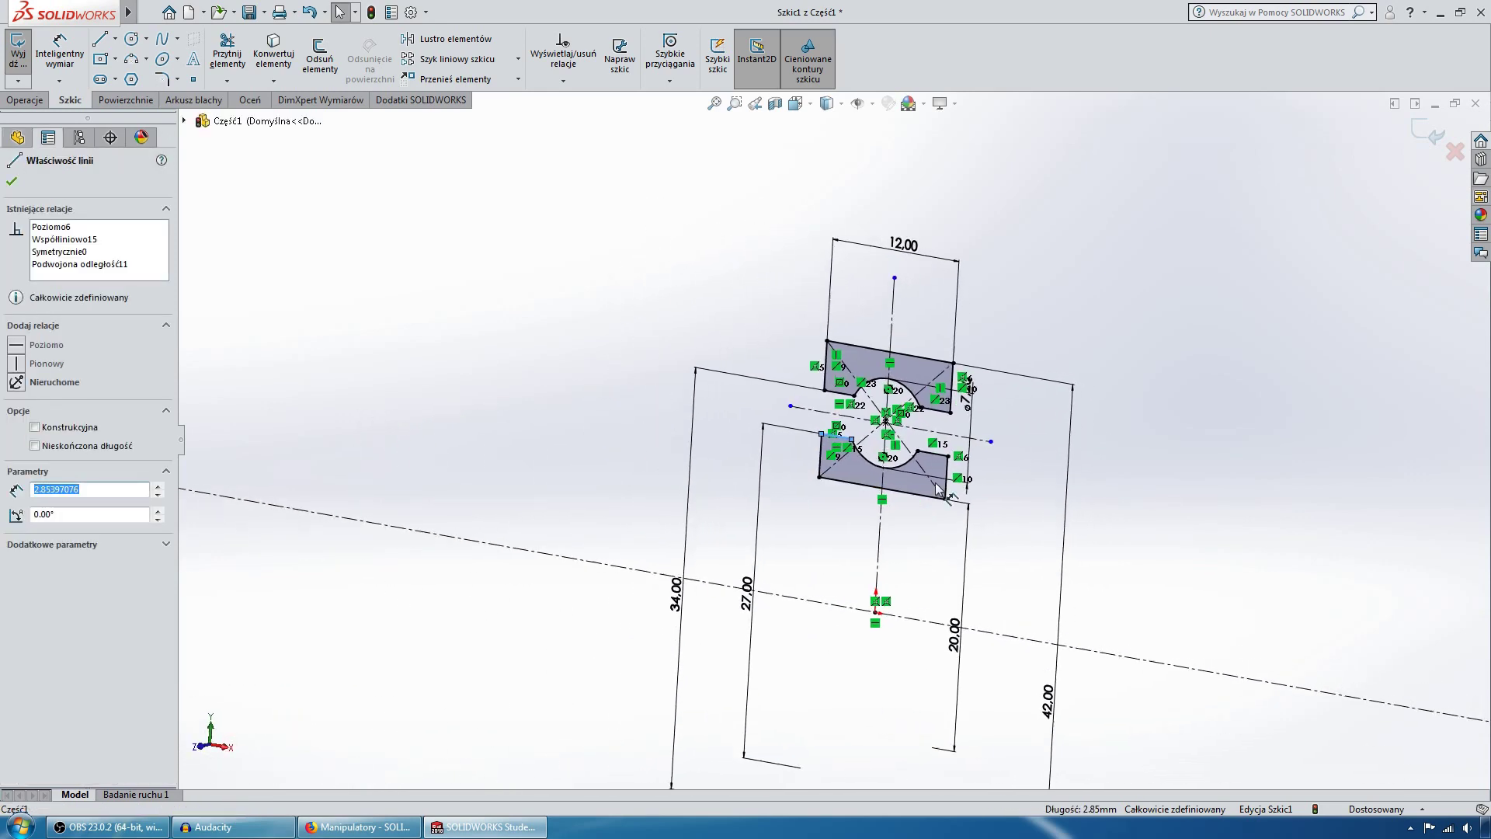
{"action": "left_click", "coordinate": [1427, 133]}
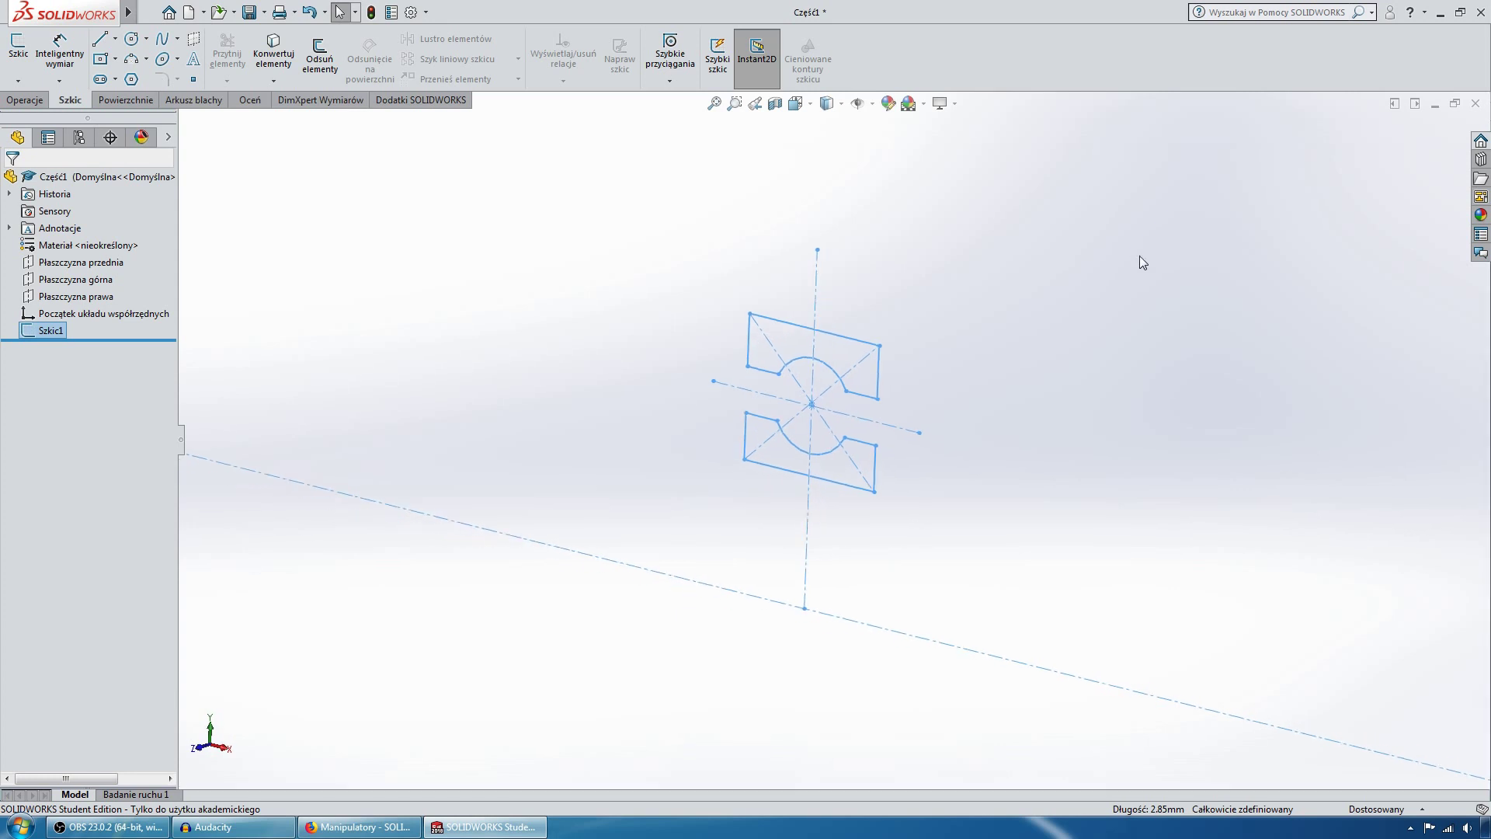
Step: Revolve the ring profile 360° about centreline Linia1 to create the two rings, Obrót1
{"action": "left_click", "coordinate": [1012, 270]}
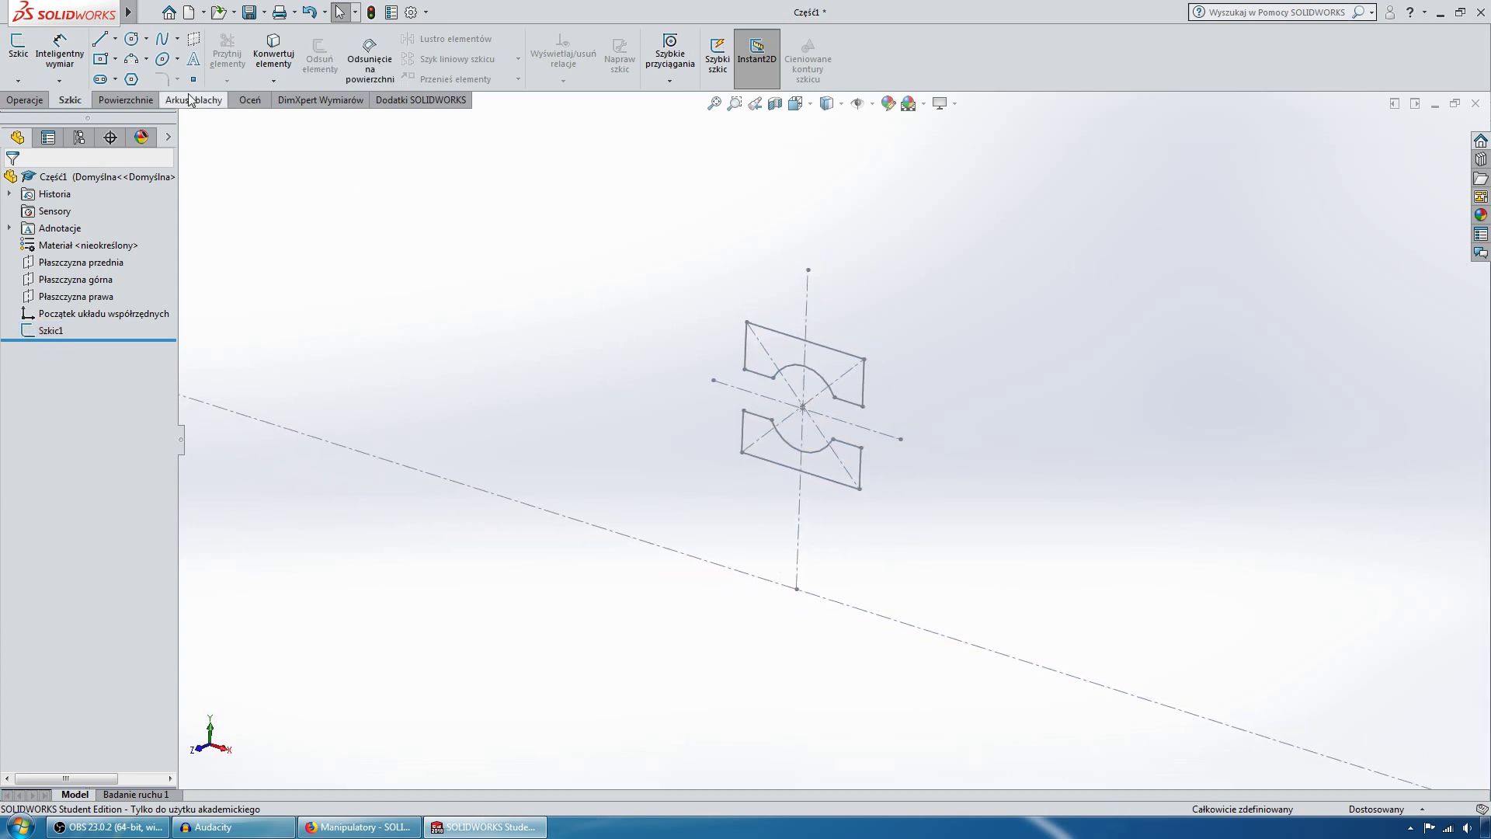
{"action": "left_click", "coordinate": [36, 101]}
{"action": "left_click", "coordinate": [98, 54]}
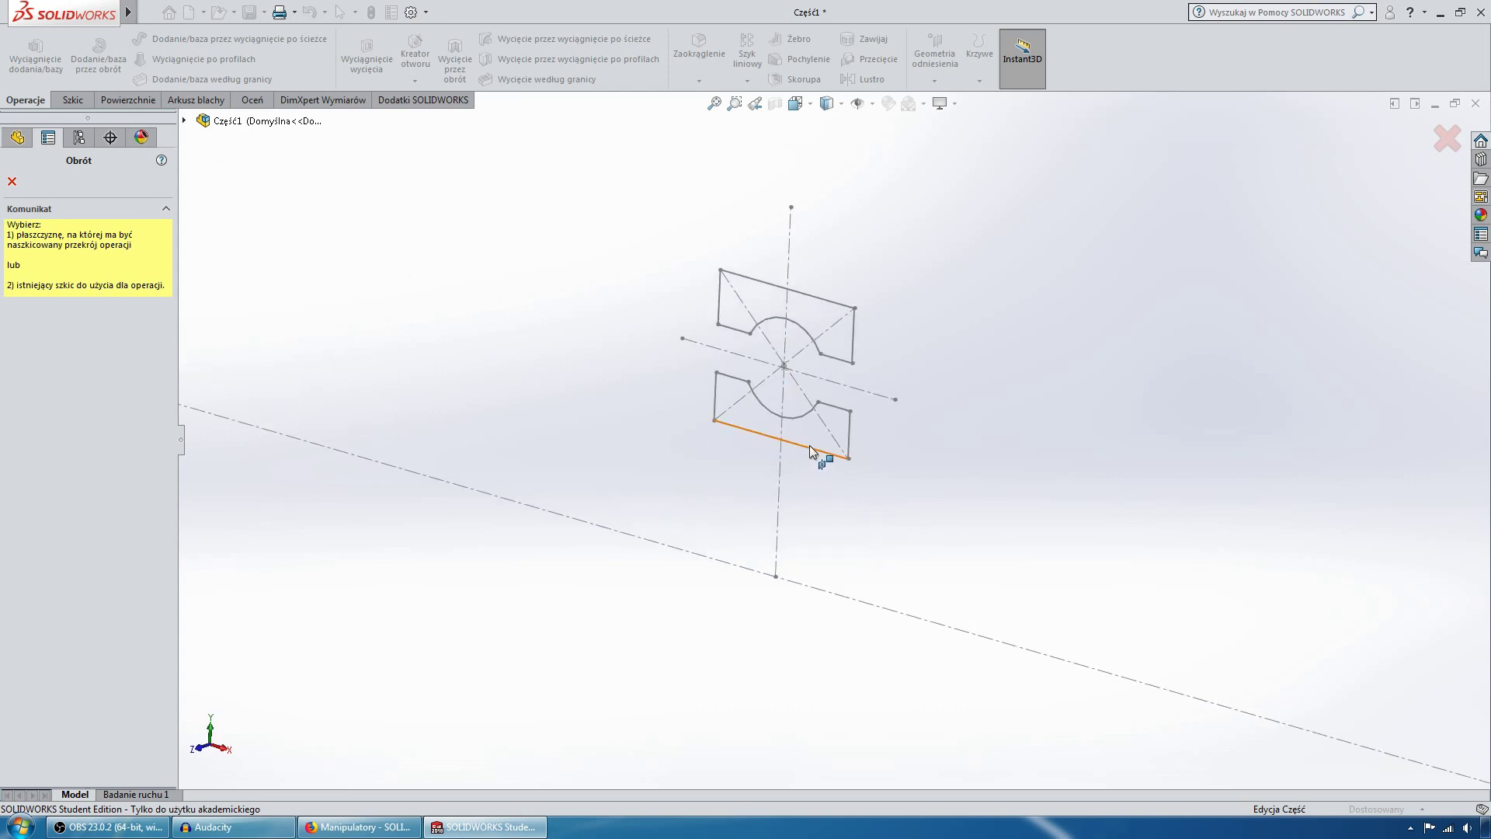
{"action": "middle_click_drag", "start_coordinate": [809, 445], "coordinate": [813, 329]}
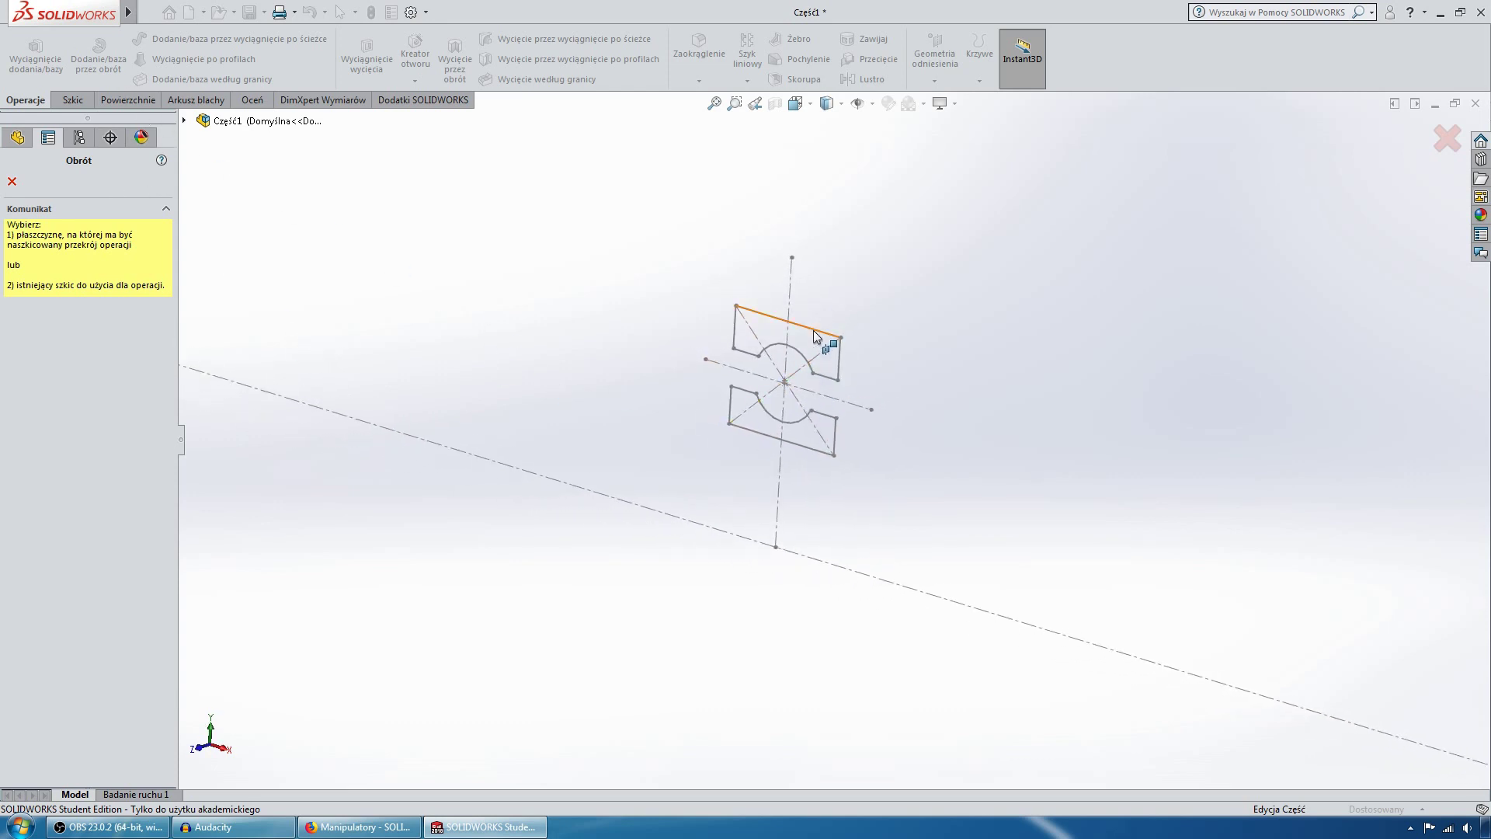
{"action": "left_click", "coordinate": [841, 573]}
{"action": "mouse_move", "coordinate": [834, 566]}
{"action": "middle_mouse_down"}
{"action": "mouse_move", "coordinate": [902, 514]}
{"action": "mouse_move", "coordinate": [840, 458]}
{"action": "mouse_move", "coordinate": [846, 377]}
{"action": "mouse_move", "coordinate": [829, 371]}
{"action": "mouse_move", "coordinate": [1104, 450]}
{"action": "mouse_move", "coordinate": [1320, 231]}
{"action": "middle_mouse_up"}
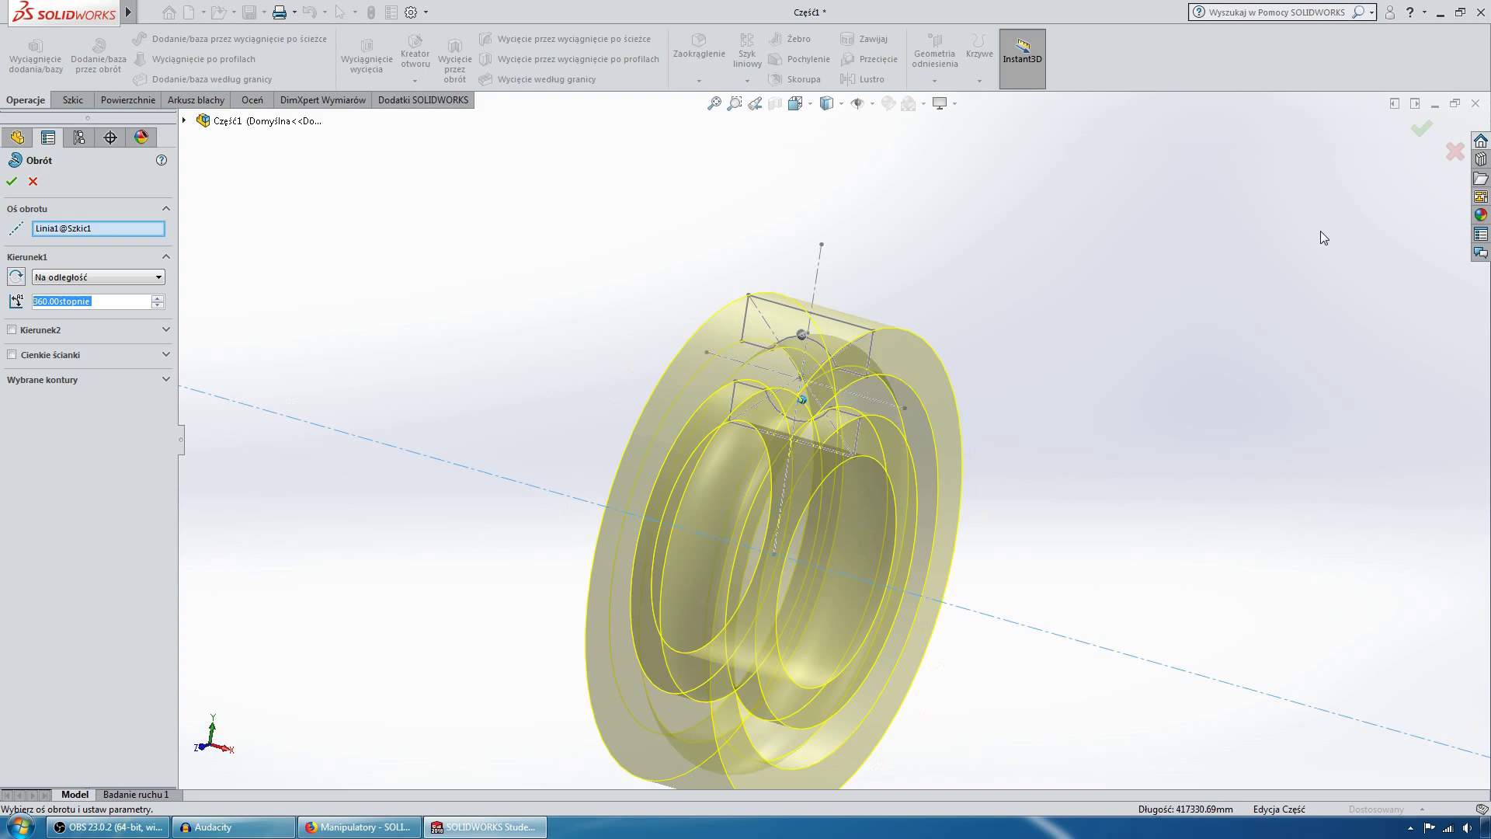
{"action": "left_click", "coordinate": [1414, 129]}
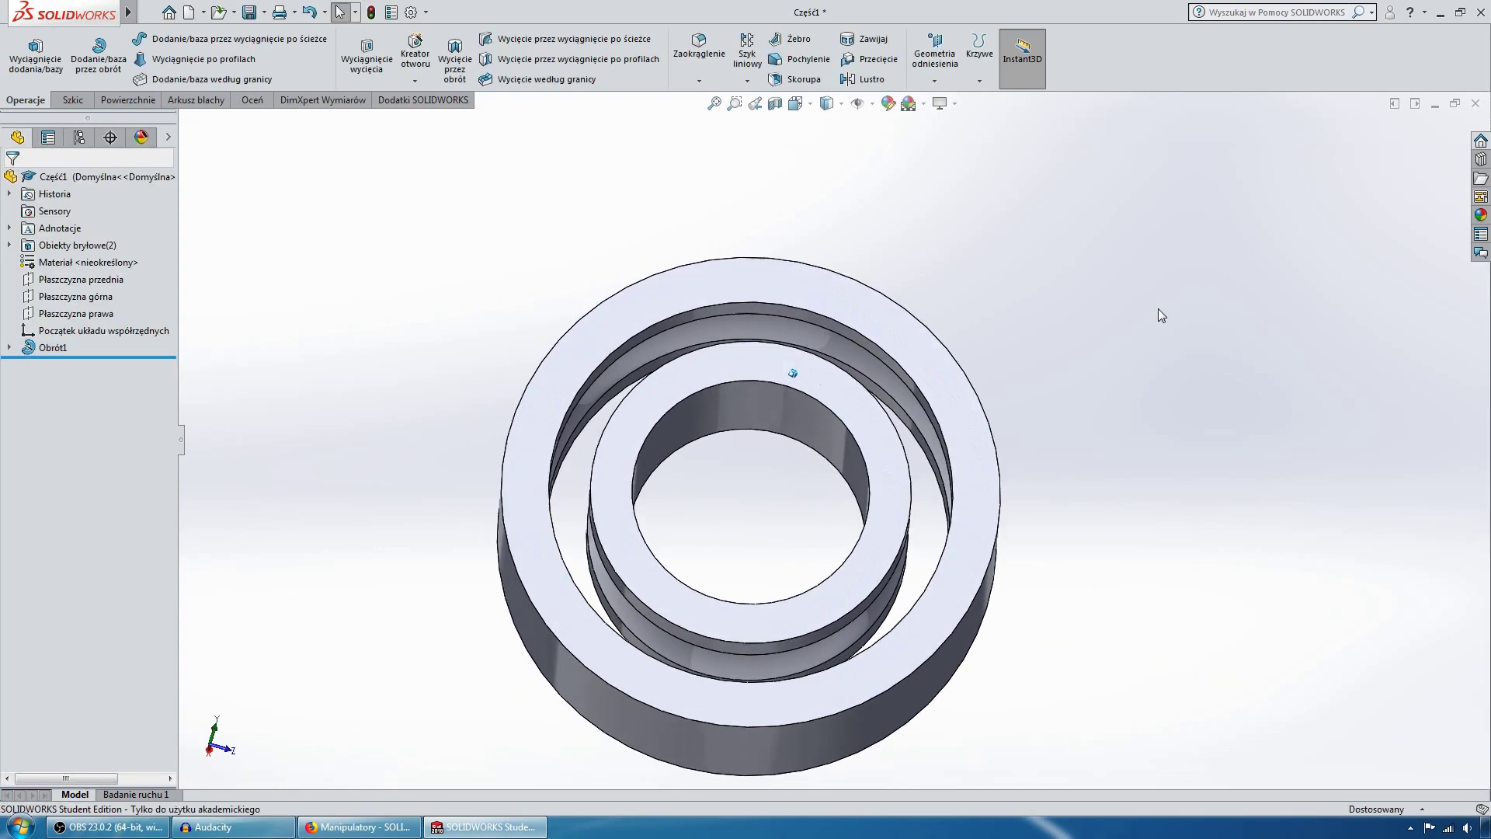
Step: Rotate the revolved rings through front, oblique, top and side views to inspect them
{"action": "key", "text": "ctrl+1"}
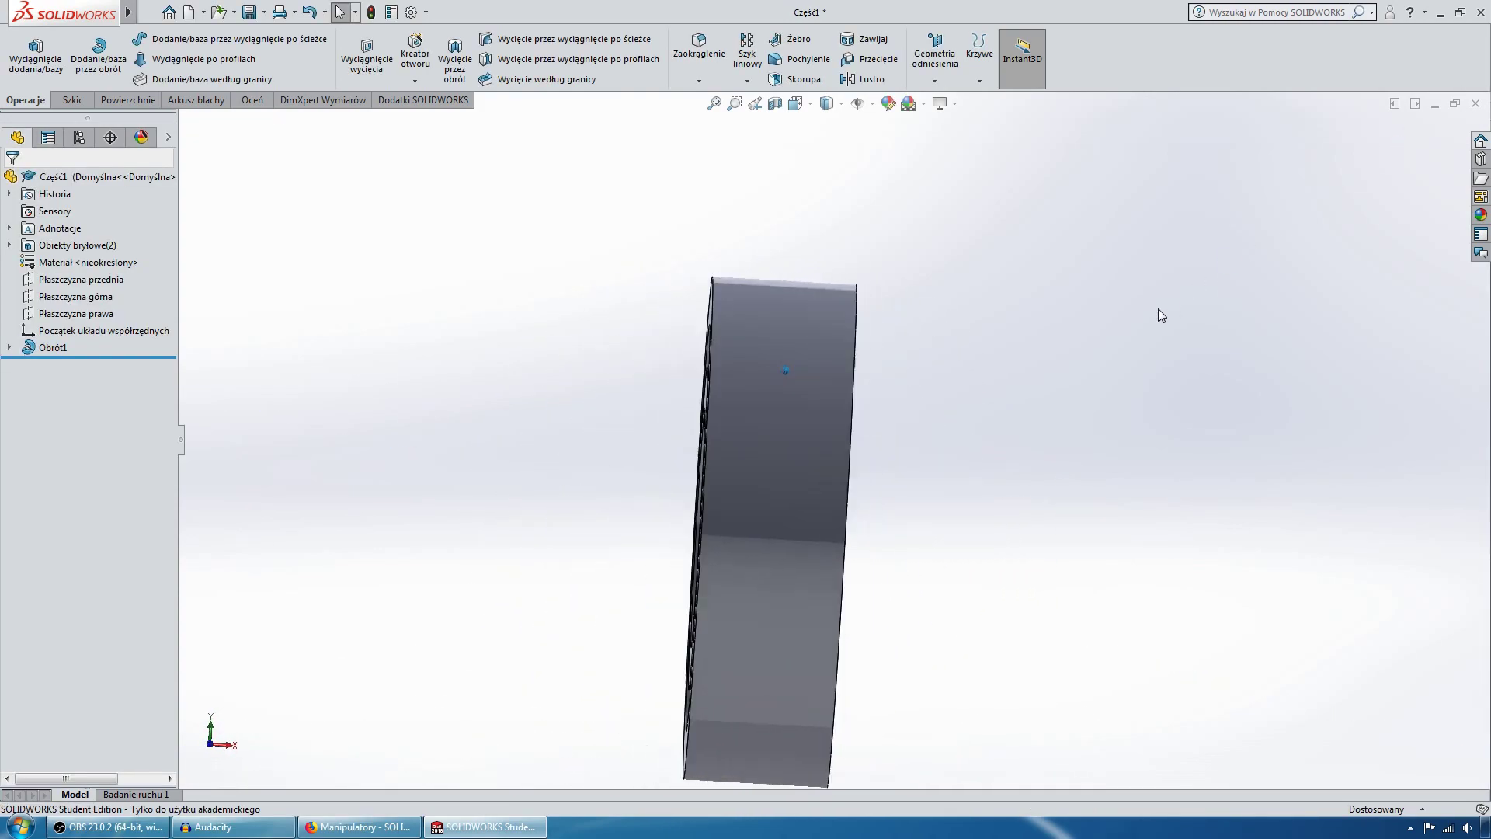
{"action": "key", "text": "Left"}
{"action": "key", "text": "Left"}
{"action": "key", "text": "Left"}
{"action": "key", "text": "Left"}
{"action": "key", "text": "Left"}
{"action": "key", "text": "Left"}
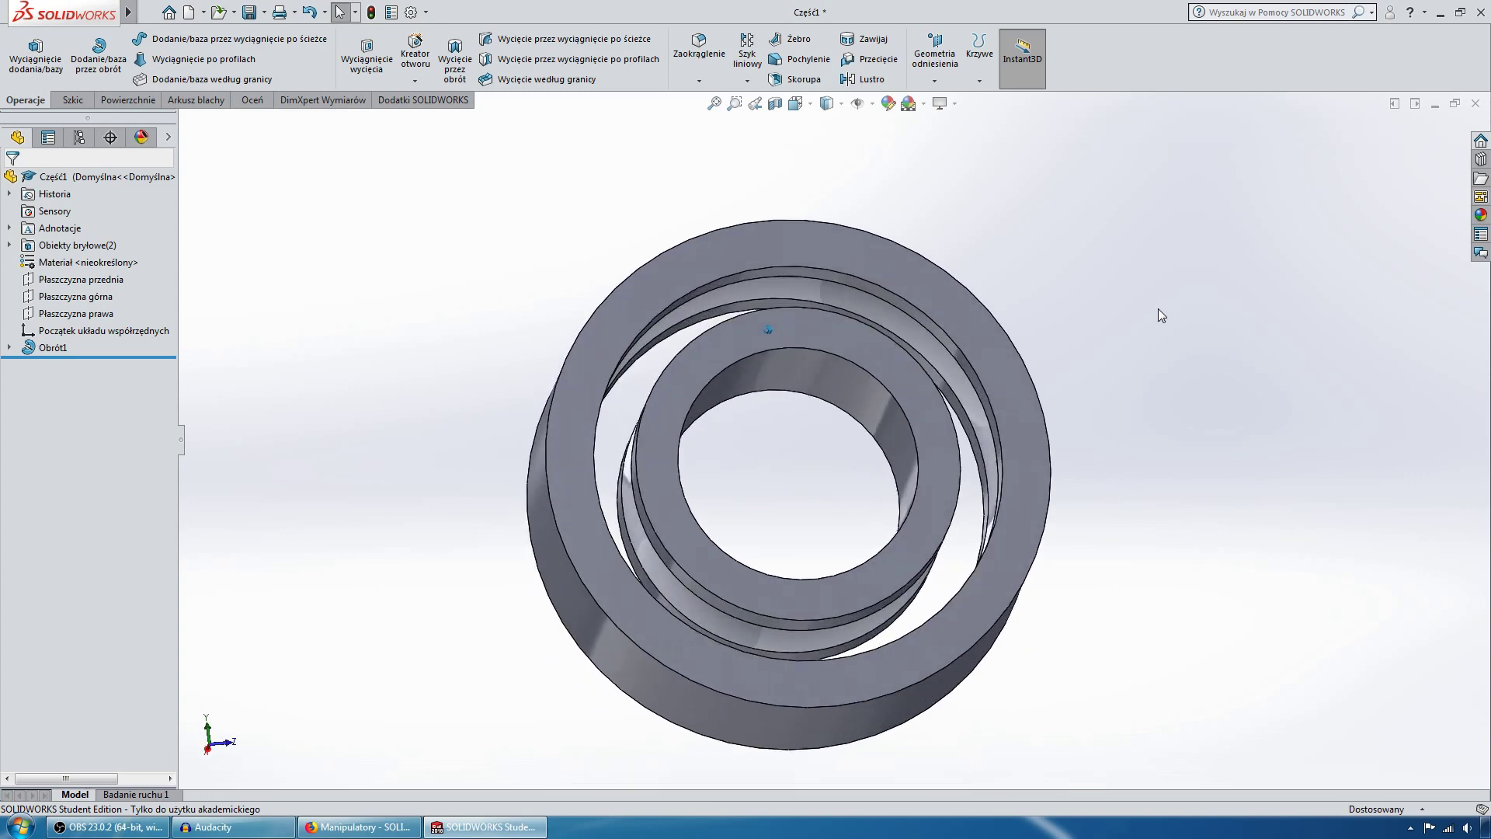
{"action": "key", "text": "Left"}
{"action": "key", "text": "Left"}
{"action": "key", "text": "Left"}
{"action": "key", "text": "Left"}
{"action": "key", "text": "Left"}
{"action": "key", "text": "Left"}
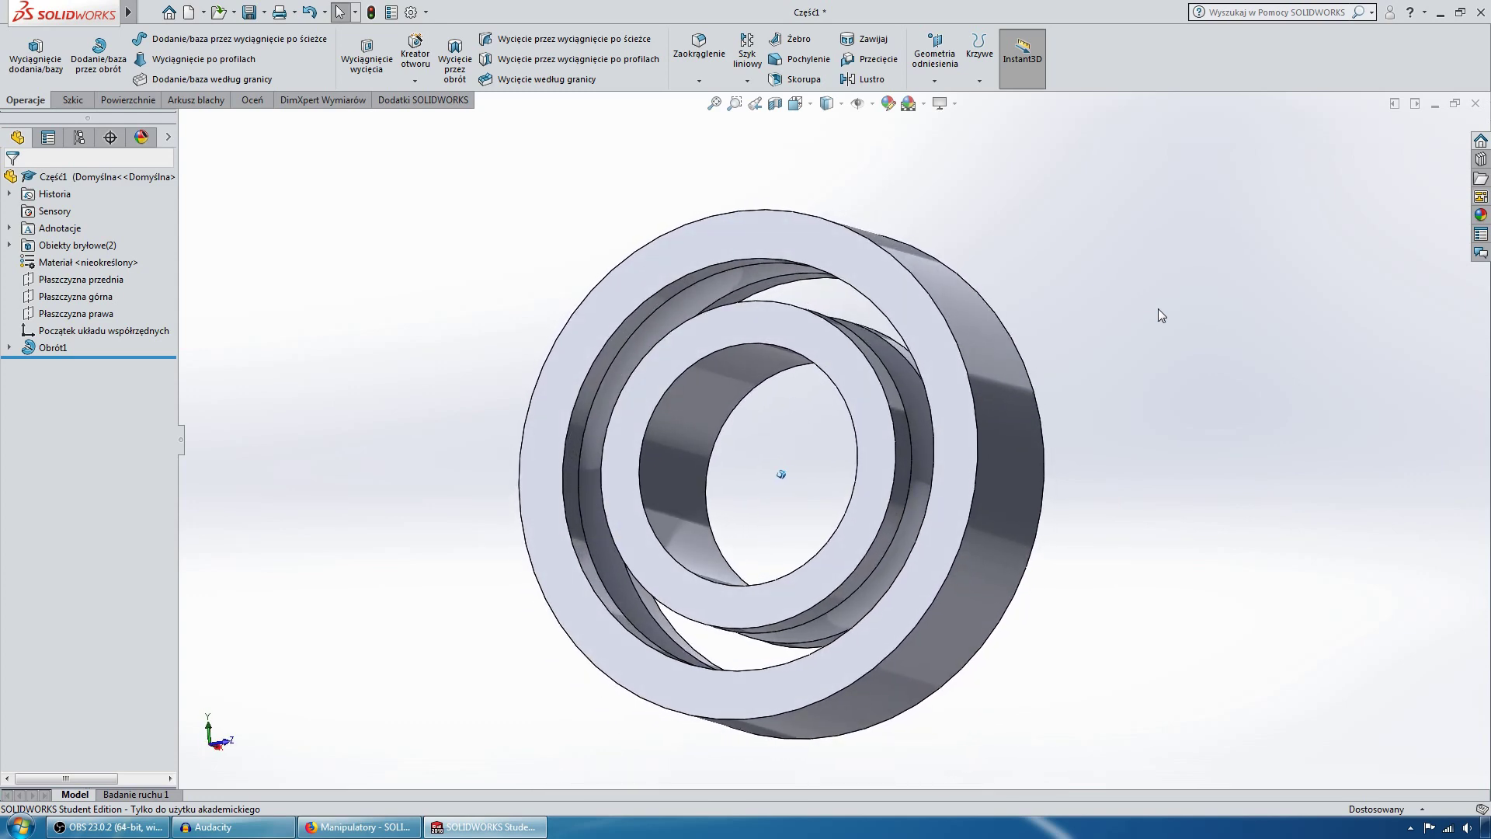
{"action": "key", "text": "Left"}
{"action": "key", "text": "Left"}
{"action": "key", "text": "Left"}
{"action": "key", "text": "Left"}
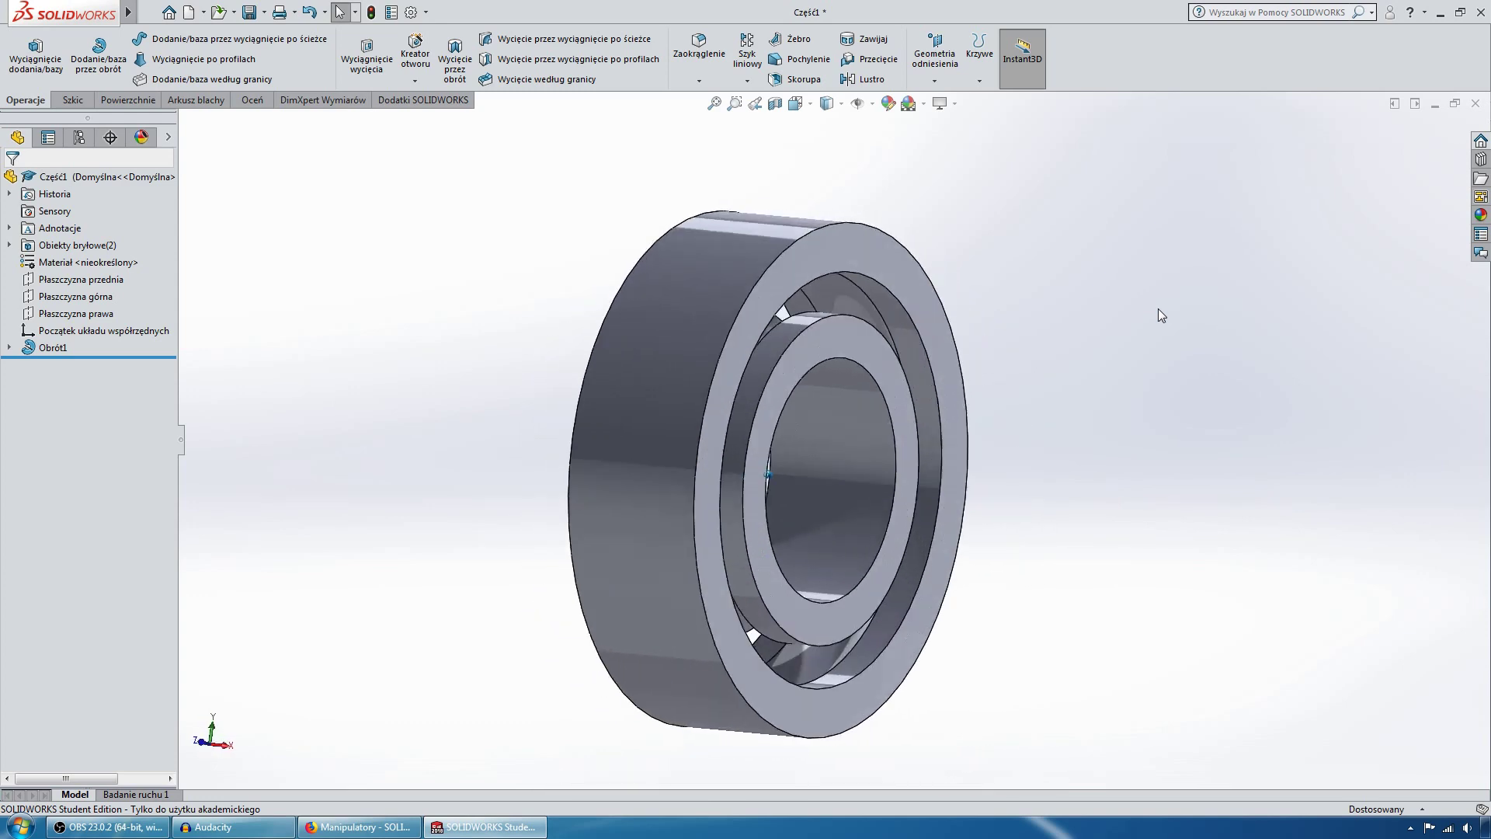
{"action": "key", "text": "Left"}
{"action": "key", "text": "Left"}
{"action": "key", "text": "Up"}
{"action": "key", "text": "Up"}
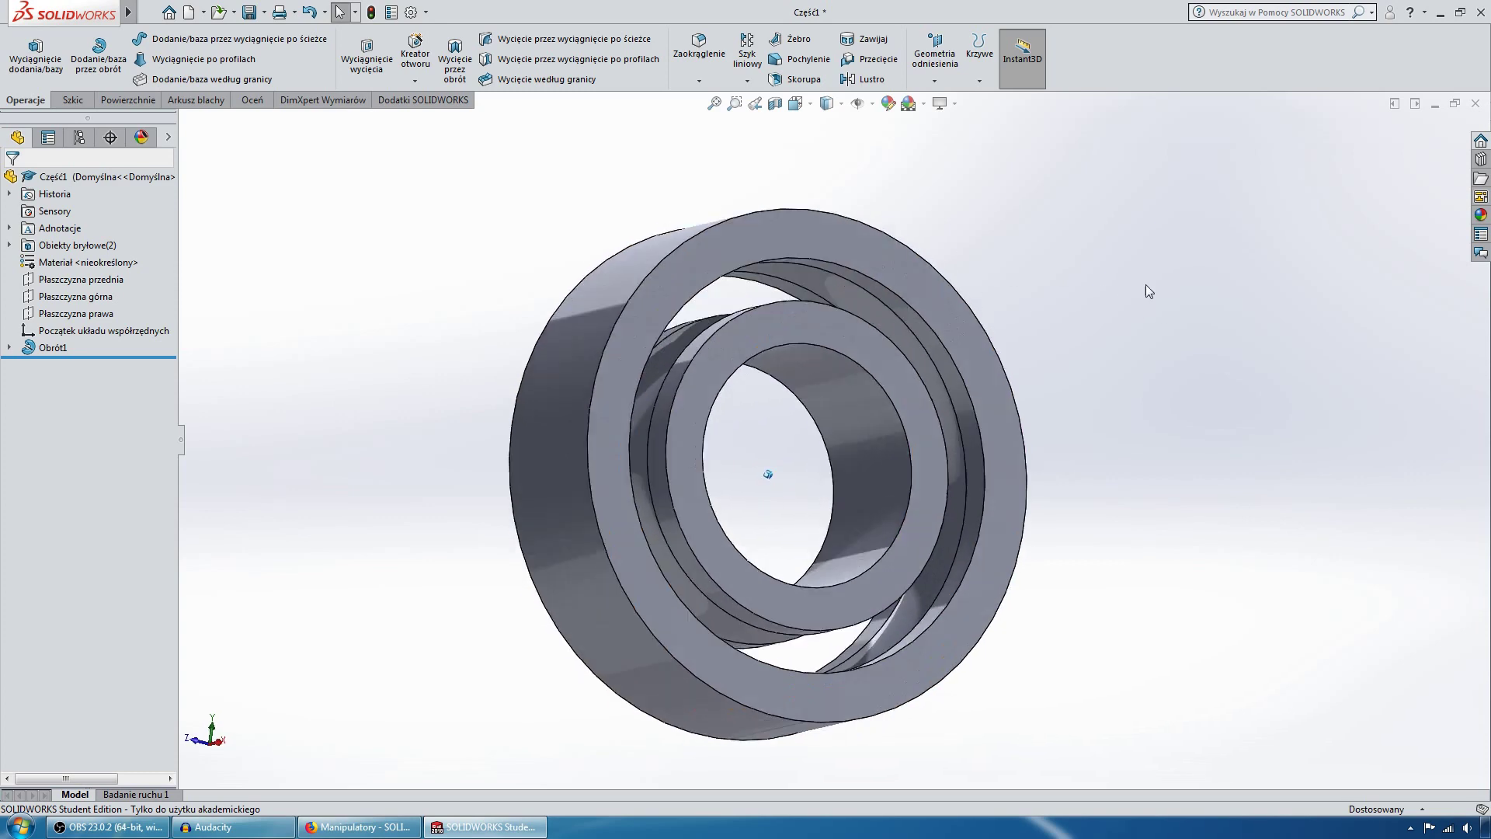
{"action": "key", "text": "Up"}
{"action": "key", "text": "Up"}
{"action": "key", "text": "Down"}
{"action": "key", "text": "Down"}
{"action": "key", "text": "Down"}
{"action": "key", "text": "Down"}
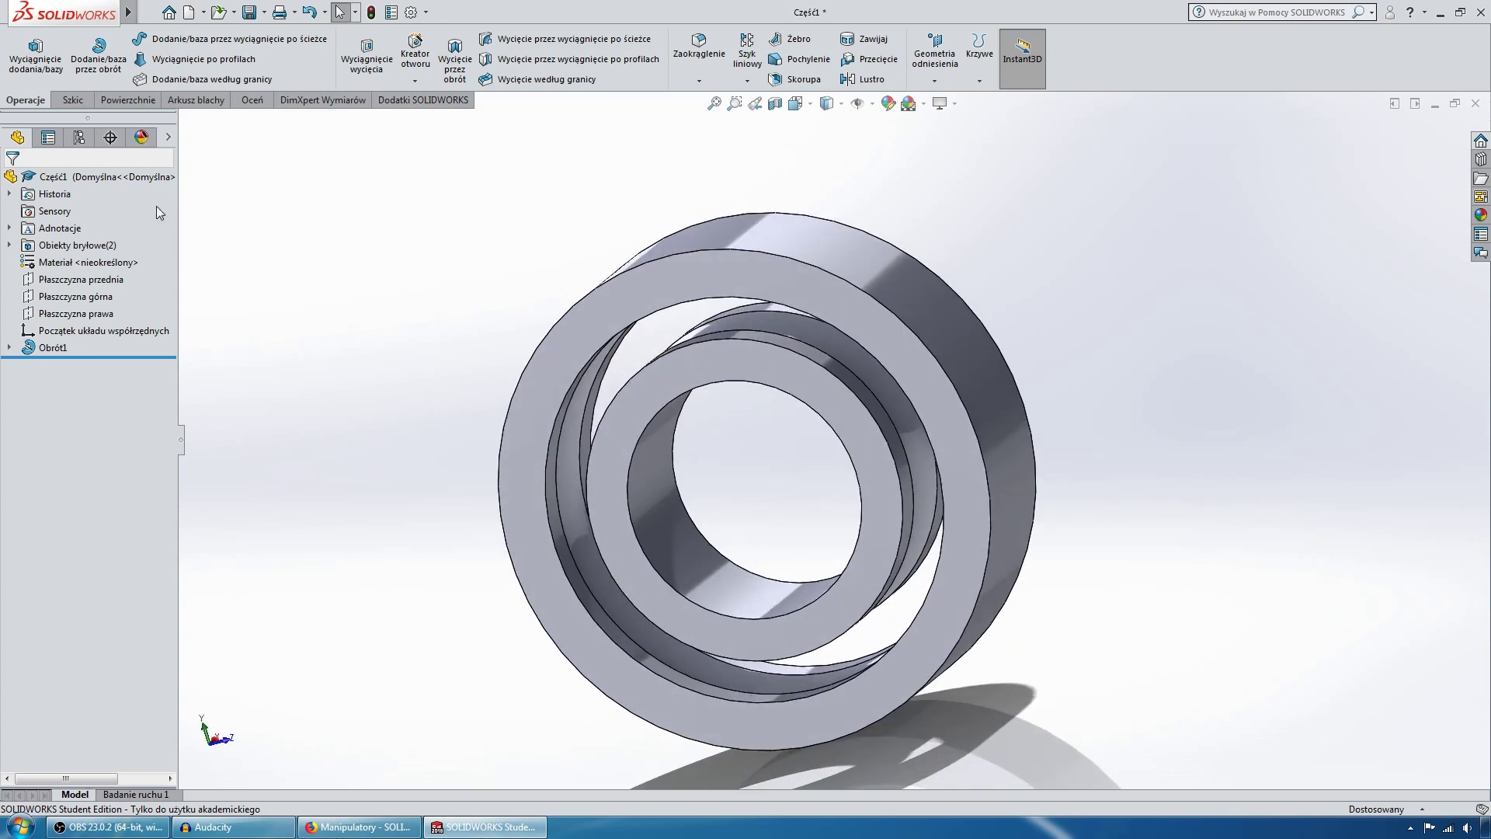
{"action": "mouse_move", "coordinate": [772, 379]}
{"action": "middle_mouse_down"}
{"action": "mouse_move", "coordinate": [721, 328]}
{"action": "mouse_move", "coordinate": [720, 353]}
{"action": "mouse_move", "coordinate": [756, 385]}
{"action": "mouse_move", "coordinate": [1097, 403]}
{"action": "mouse_move", "coordinate": [1125, 367]}
{"action": "middle_mouse_up"}
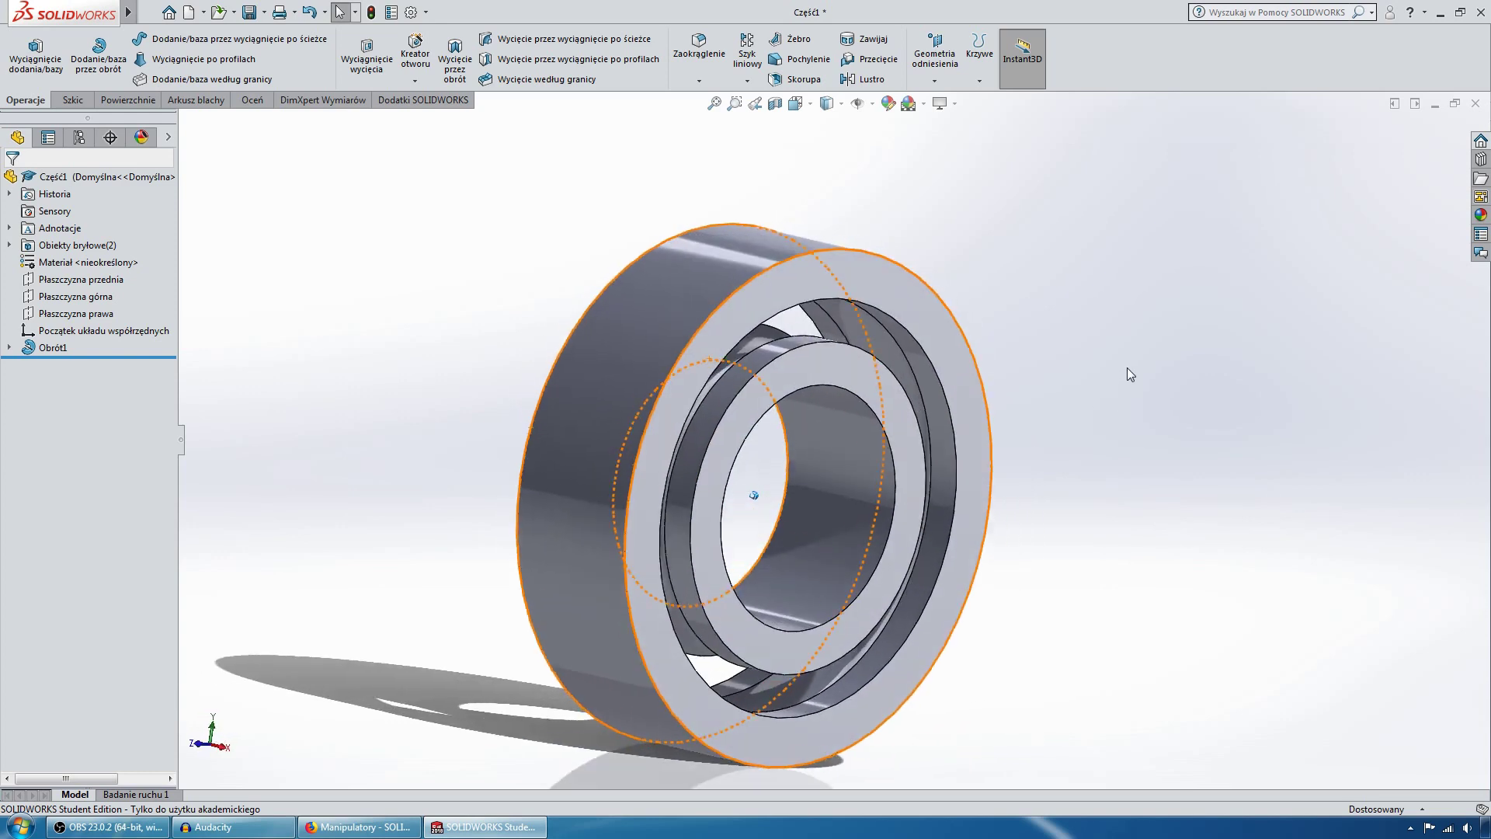
{"action": "key", "text": "Up"}
{"action": "key", "text": "Up"}
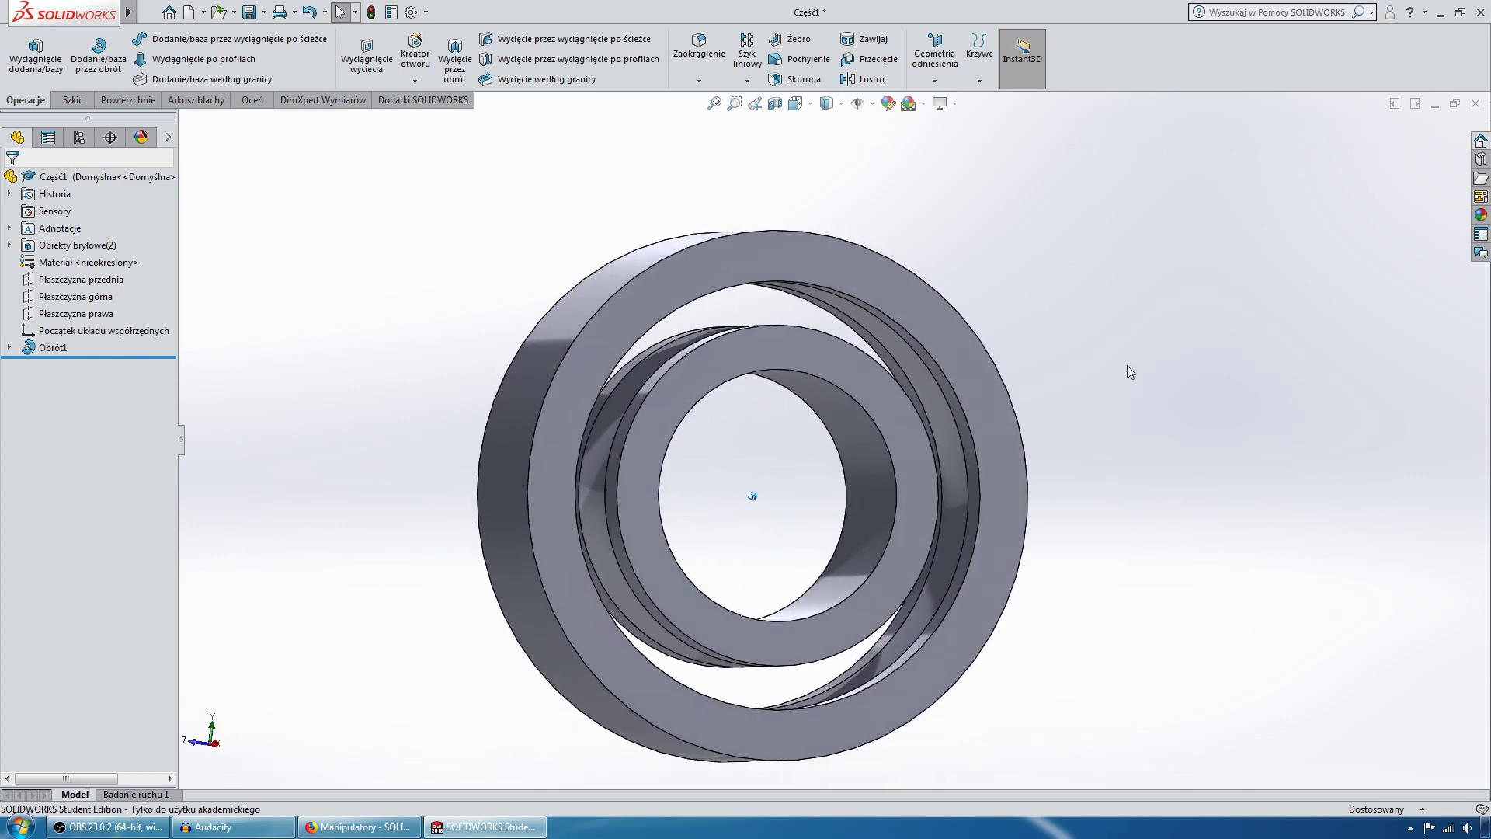
{"action": "key", "text": "Left"}
{"action": "key", "text": "Left"}
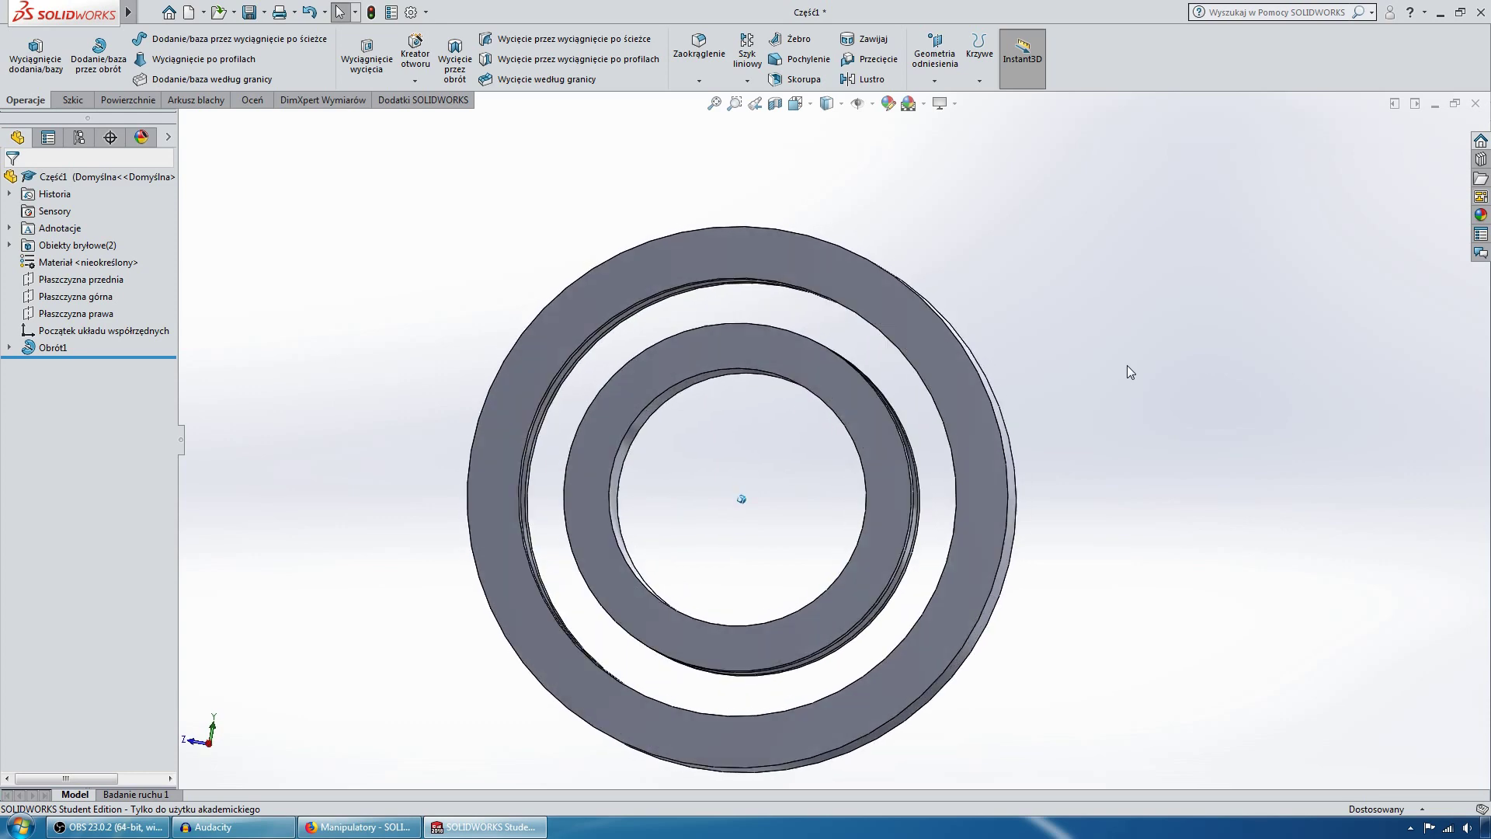
{"action": "key", "text": "Left"}
{"action": "key", "text": "Up"}
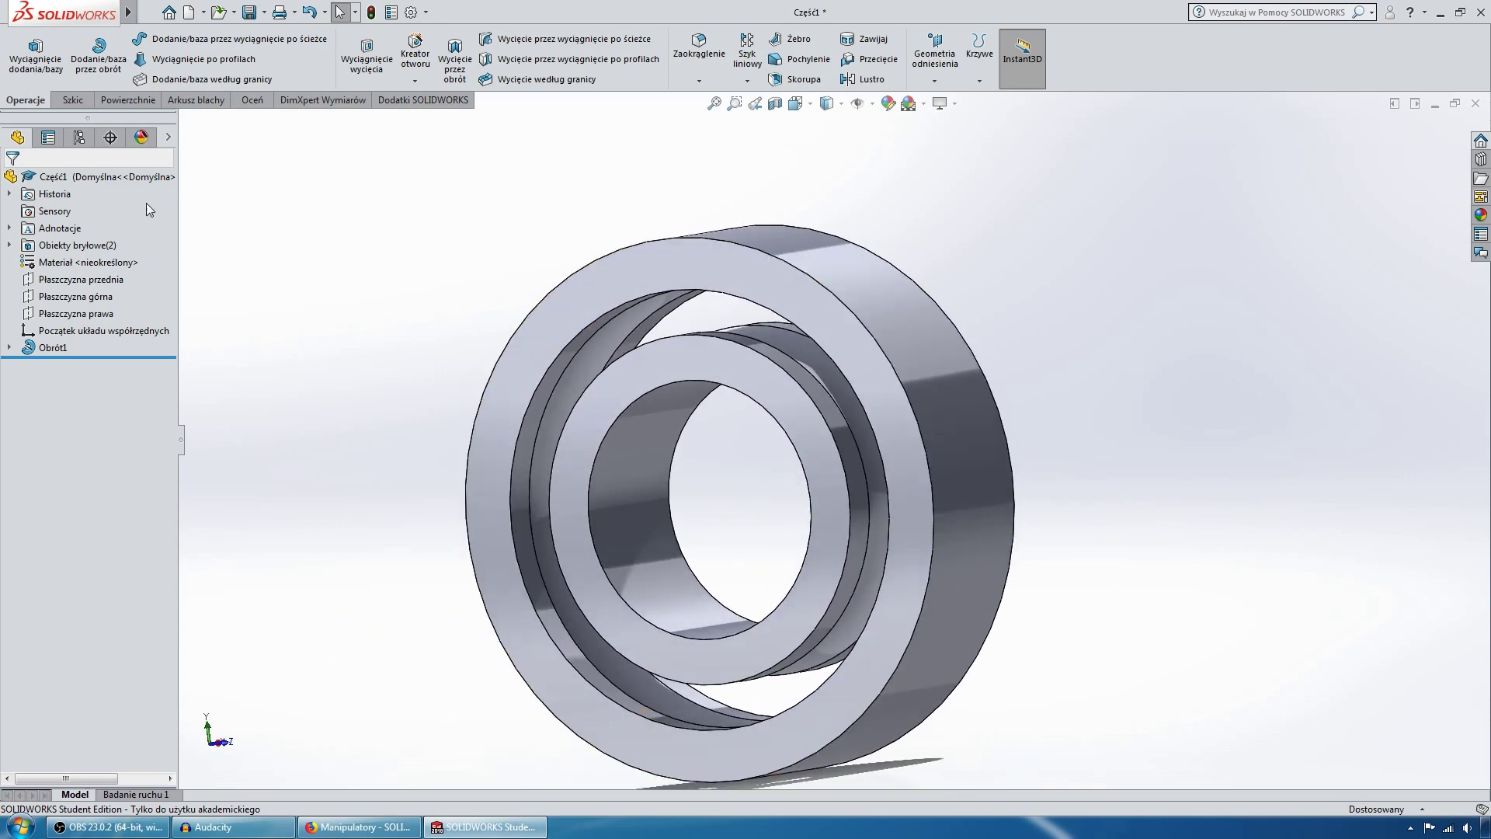
{"action": "key", "text": "Right"}
{"action": "key", "text": "Right"}
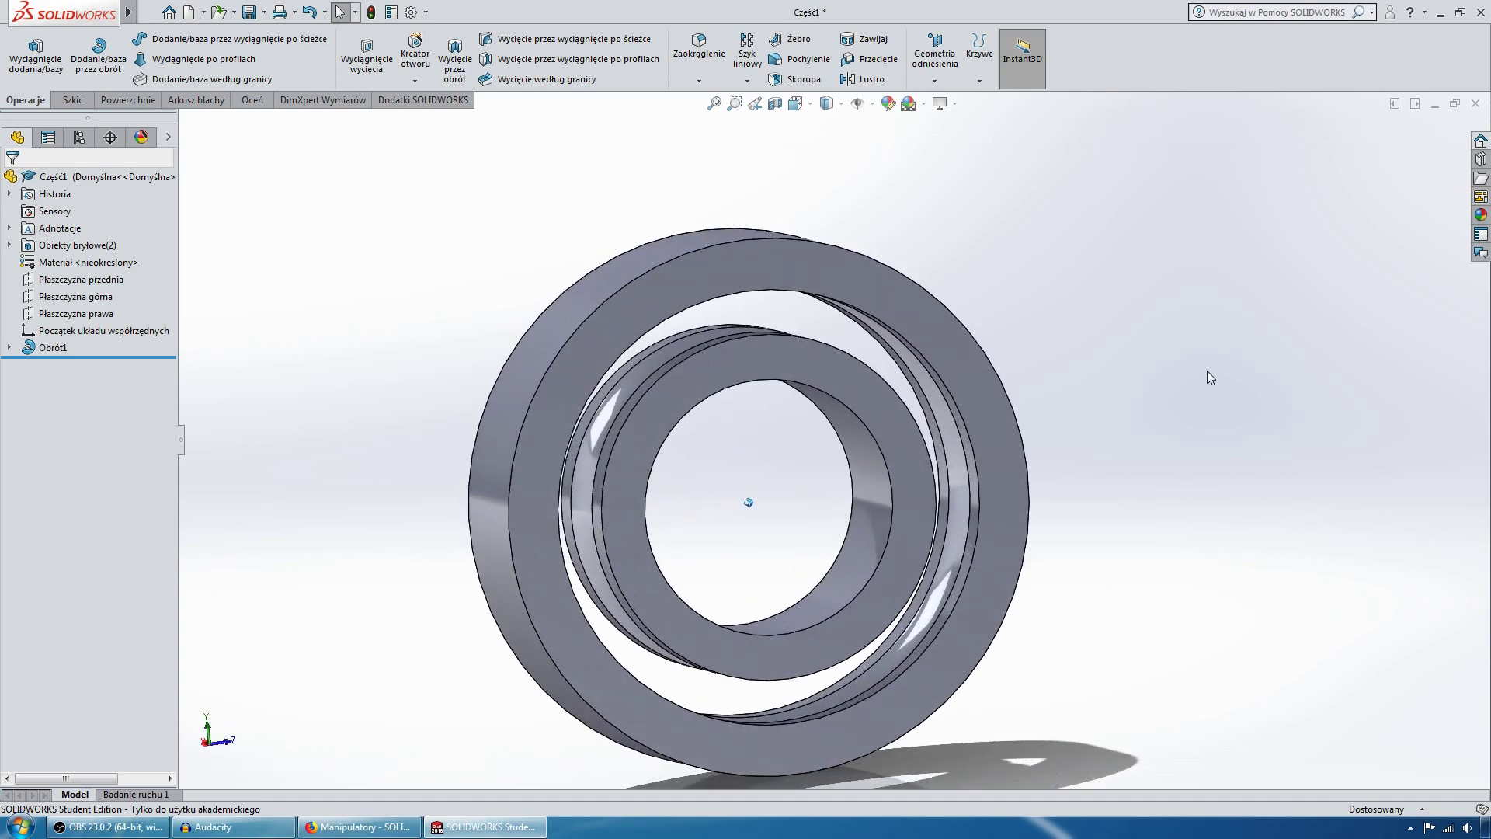
{"action": "key", "text": "Right"}
{"action": "key", "text": "Left"}
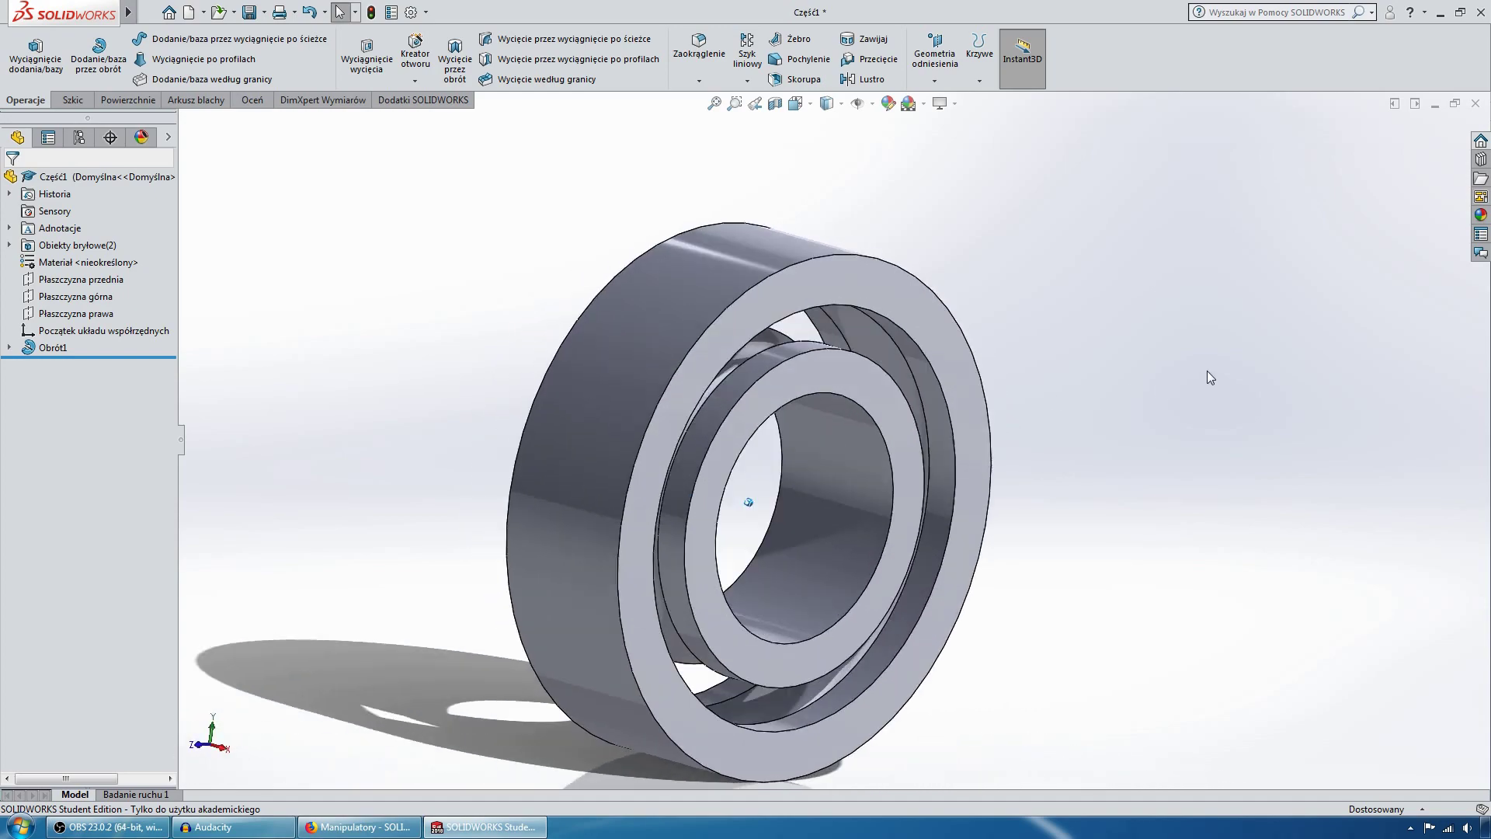
{"action": "key", "text": "Up"}
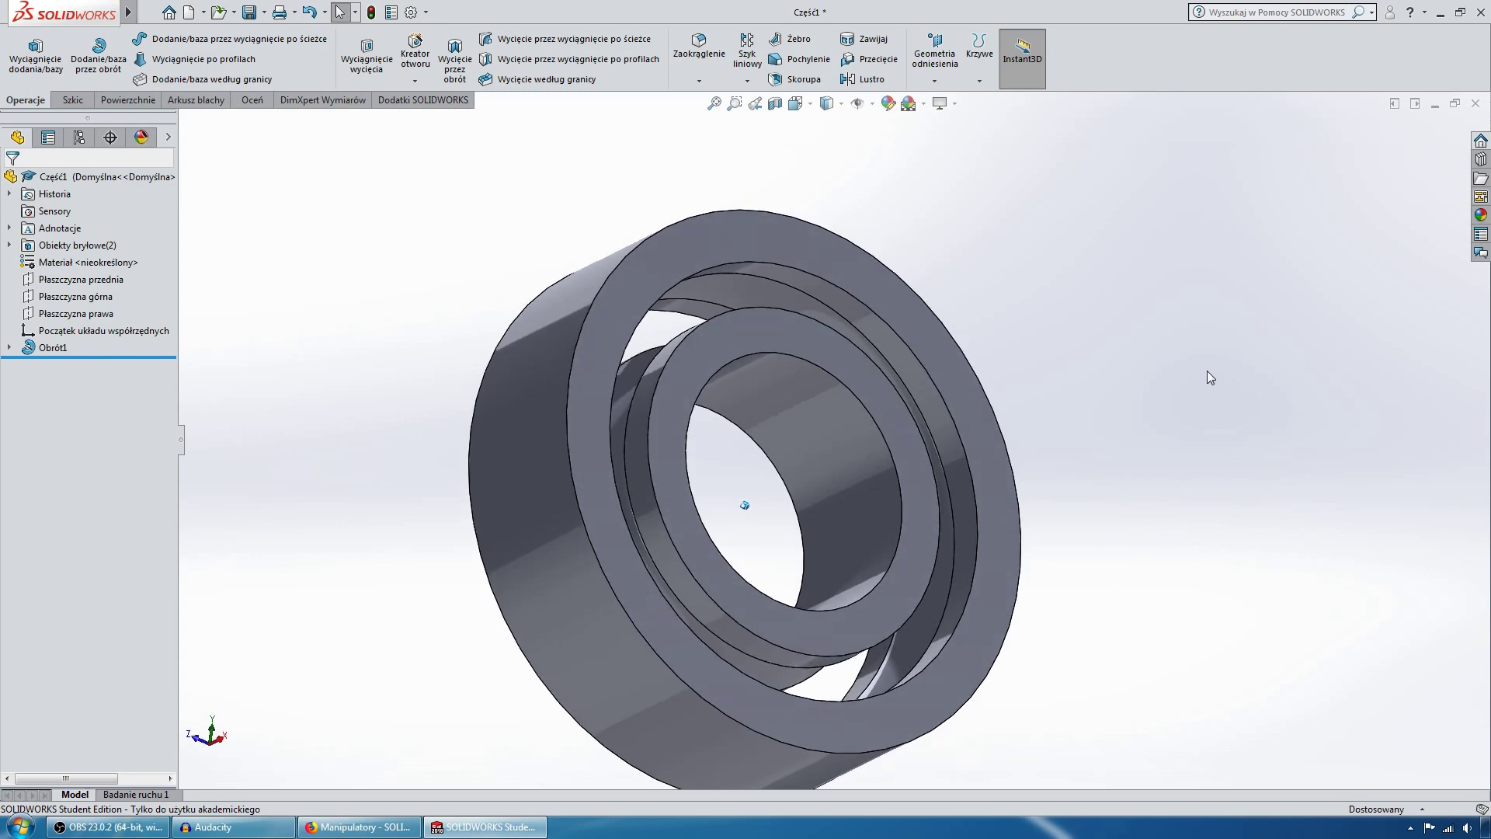
{"action": "key", "text": "Down"}
{"action": "key", "text": "Down"}
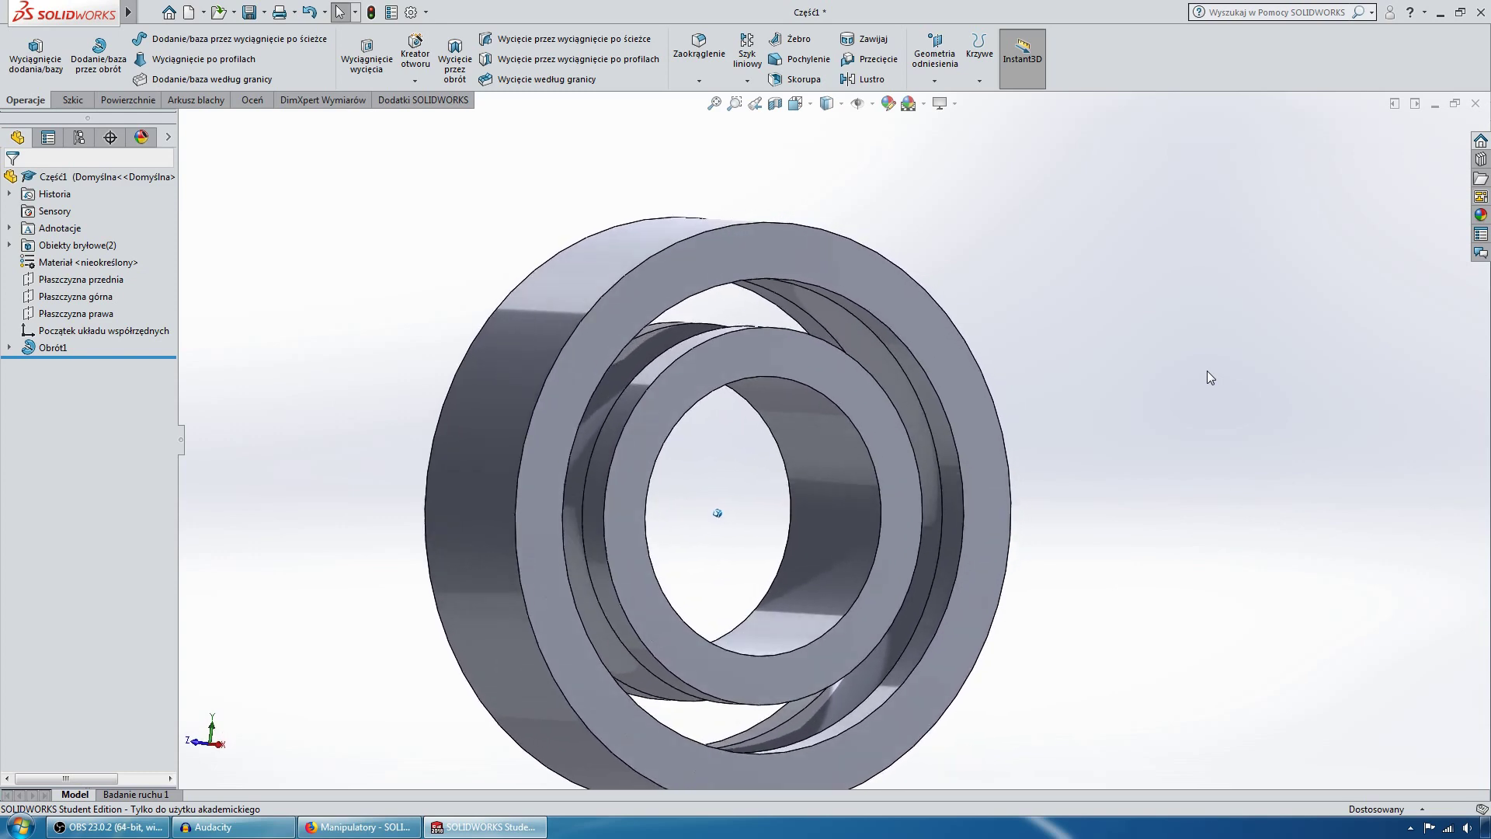
{"action": "key", "text": "Right"}
{"action": "key", "text": "Left"}
{"action": "key", "text": "Left"}
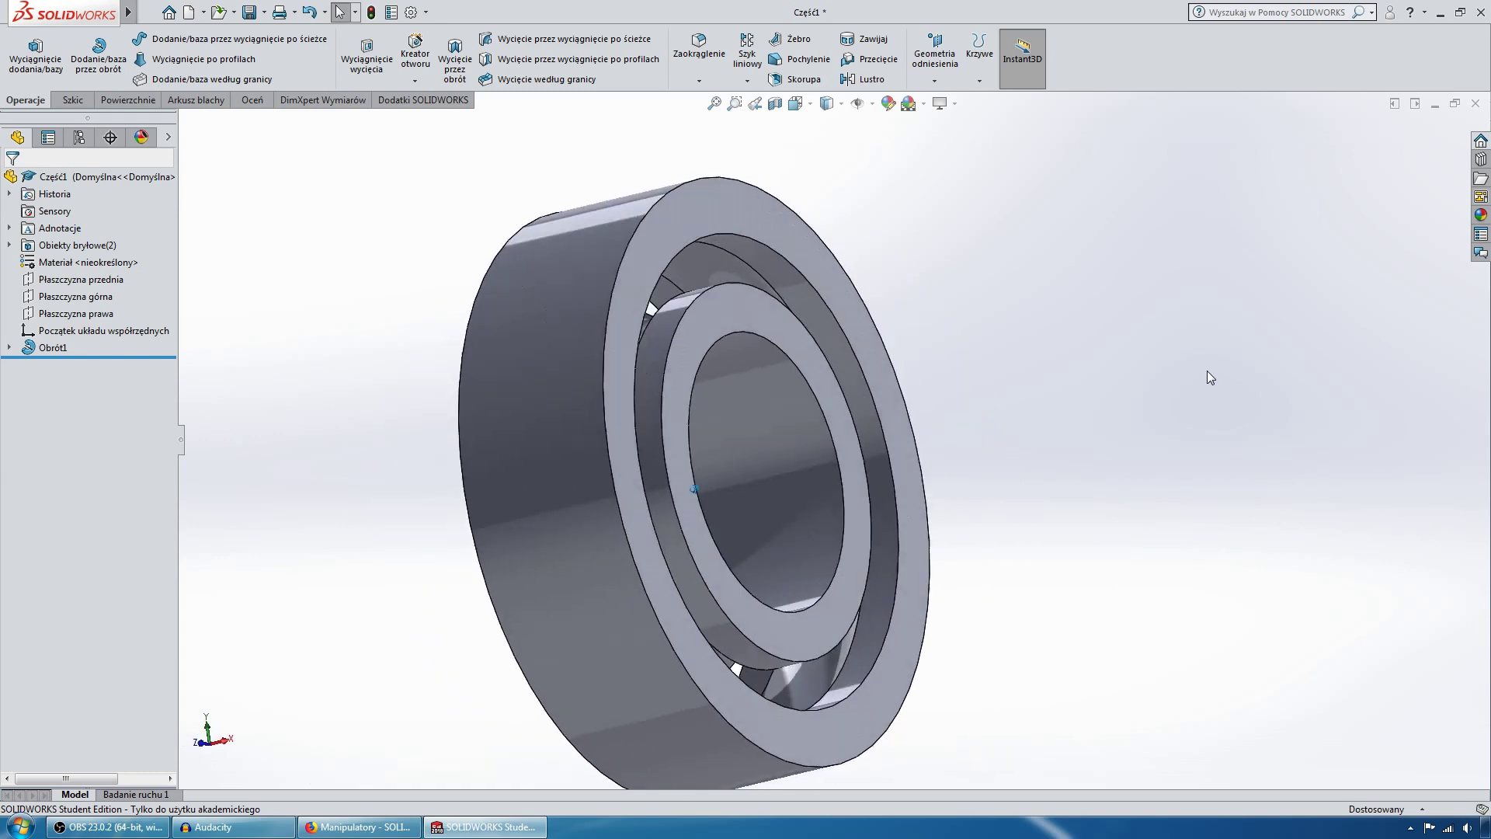
{"action": "key", "text": "Right"}
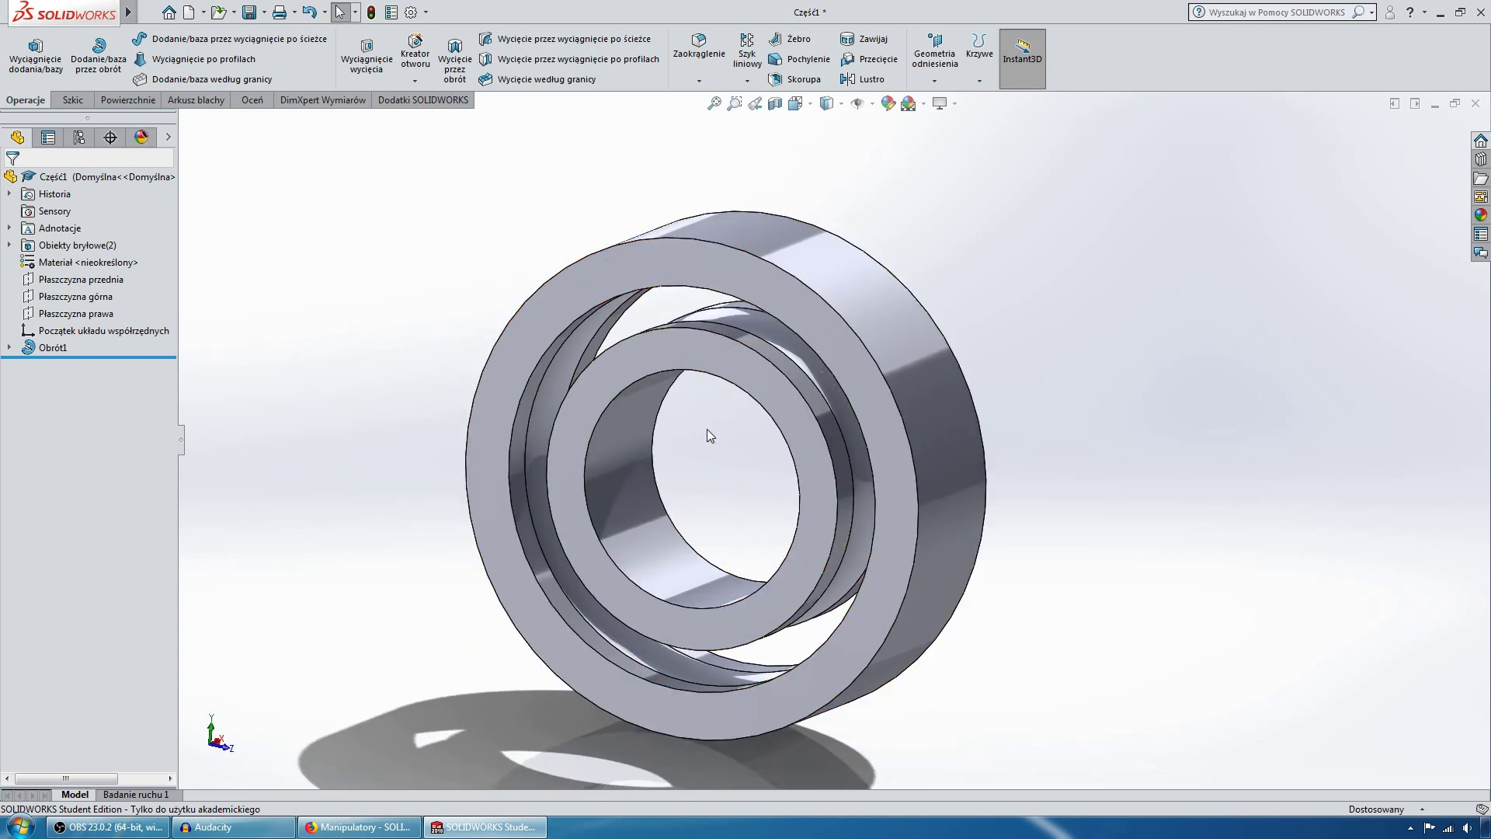
Step: Bring the rings near face-on and open a new sketch on Płaszczyzna przednia
{"action": "key", "text": "Right"}
{"action": "key", "text": "Right"}
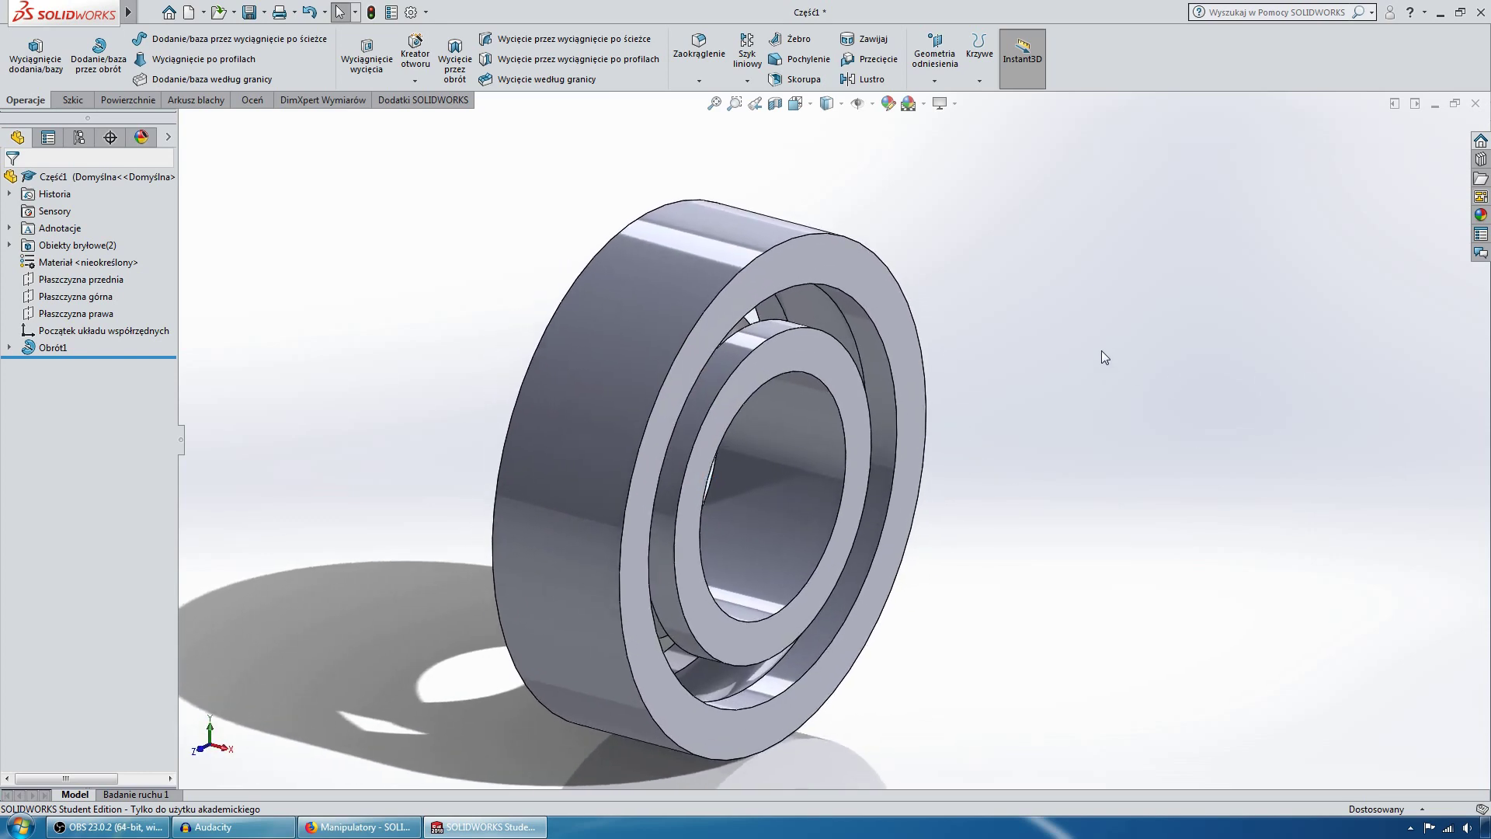
{"action": "key", "text": "Left"}
{"action": "key", "text": "Left"}
{"action": "key", "text": "Up"}
{"action": "key", "text": "Up"}
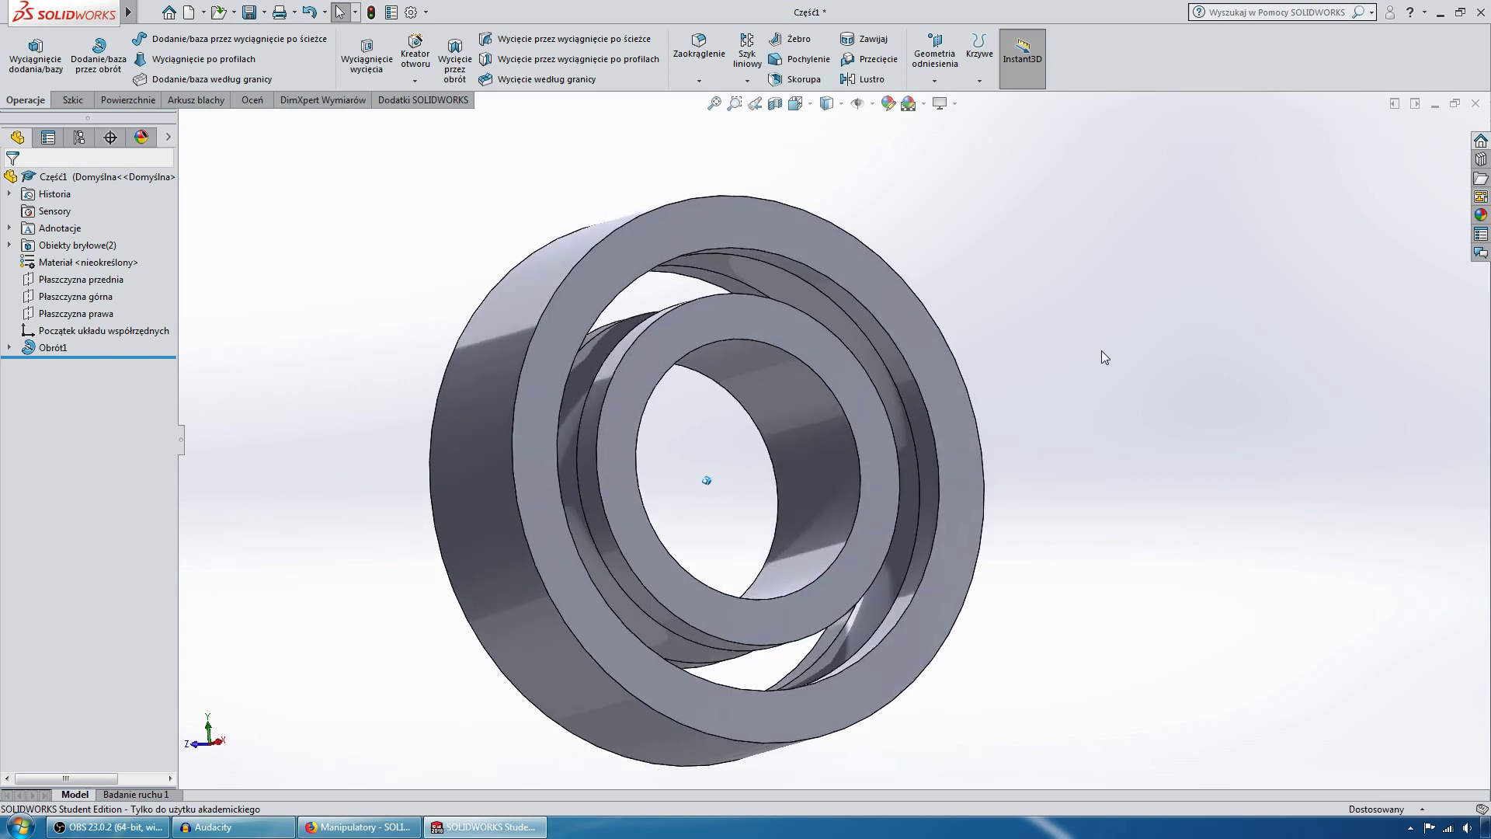
{"action": "key", "text": "Down"}
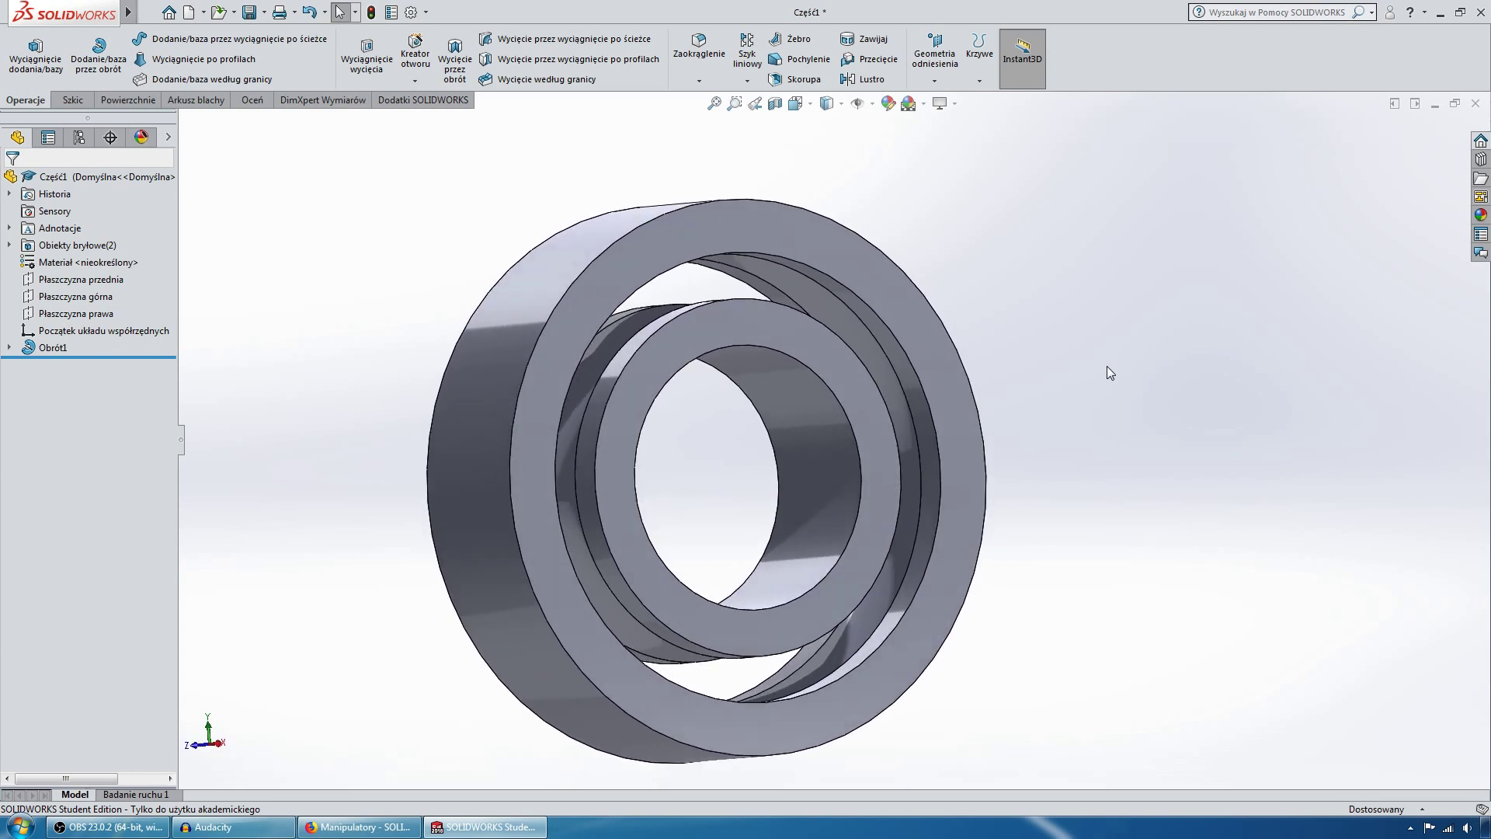
{"action": "key", "text": "Left"}
{"action": "key", "text": "Left"}
{"action": "key", "text": "Left"}
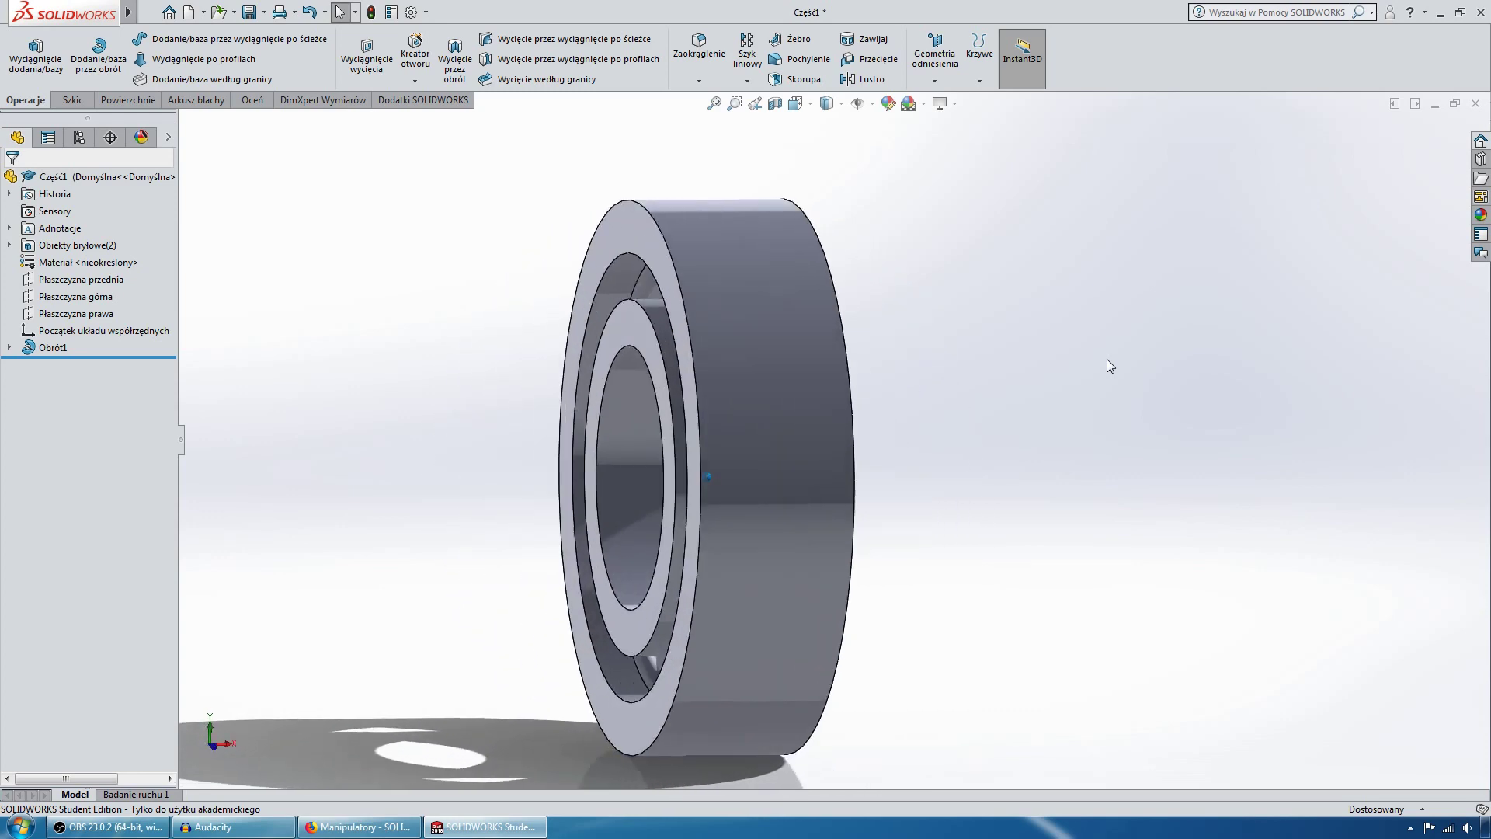
{"action": "key", "text": "Left"}
{"action": "key", "text": "Left"}
{"action": "key", "text": "Left"}
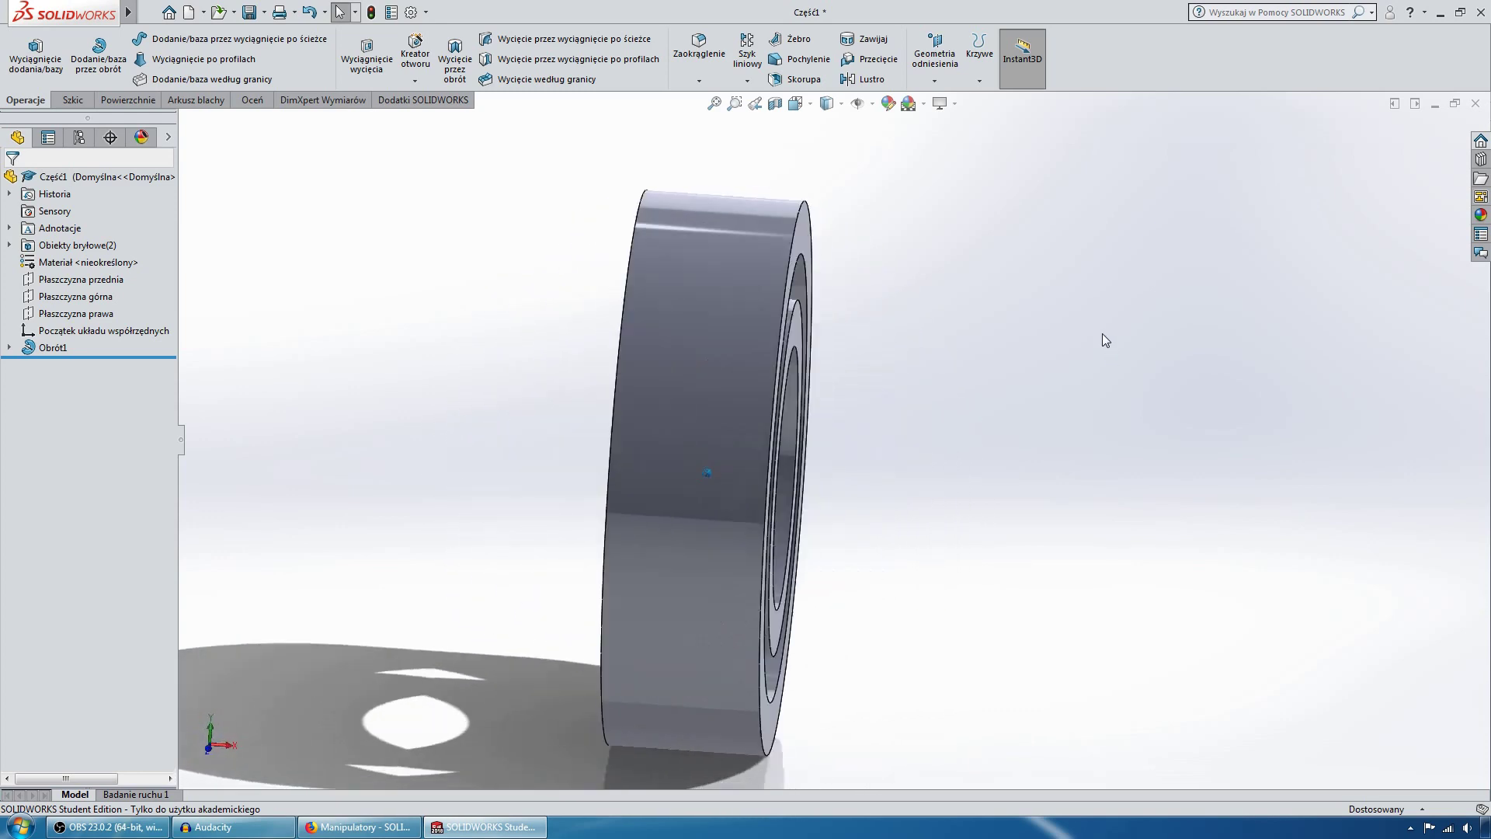
{"action": "key", "text": "Left"}
{"action": "key", "text": "Left"}
{"action": "key", "text": "Left"}
{"action": "key", "text": "Down"}
{"action": "key", "text": "Down"}
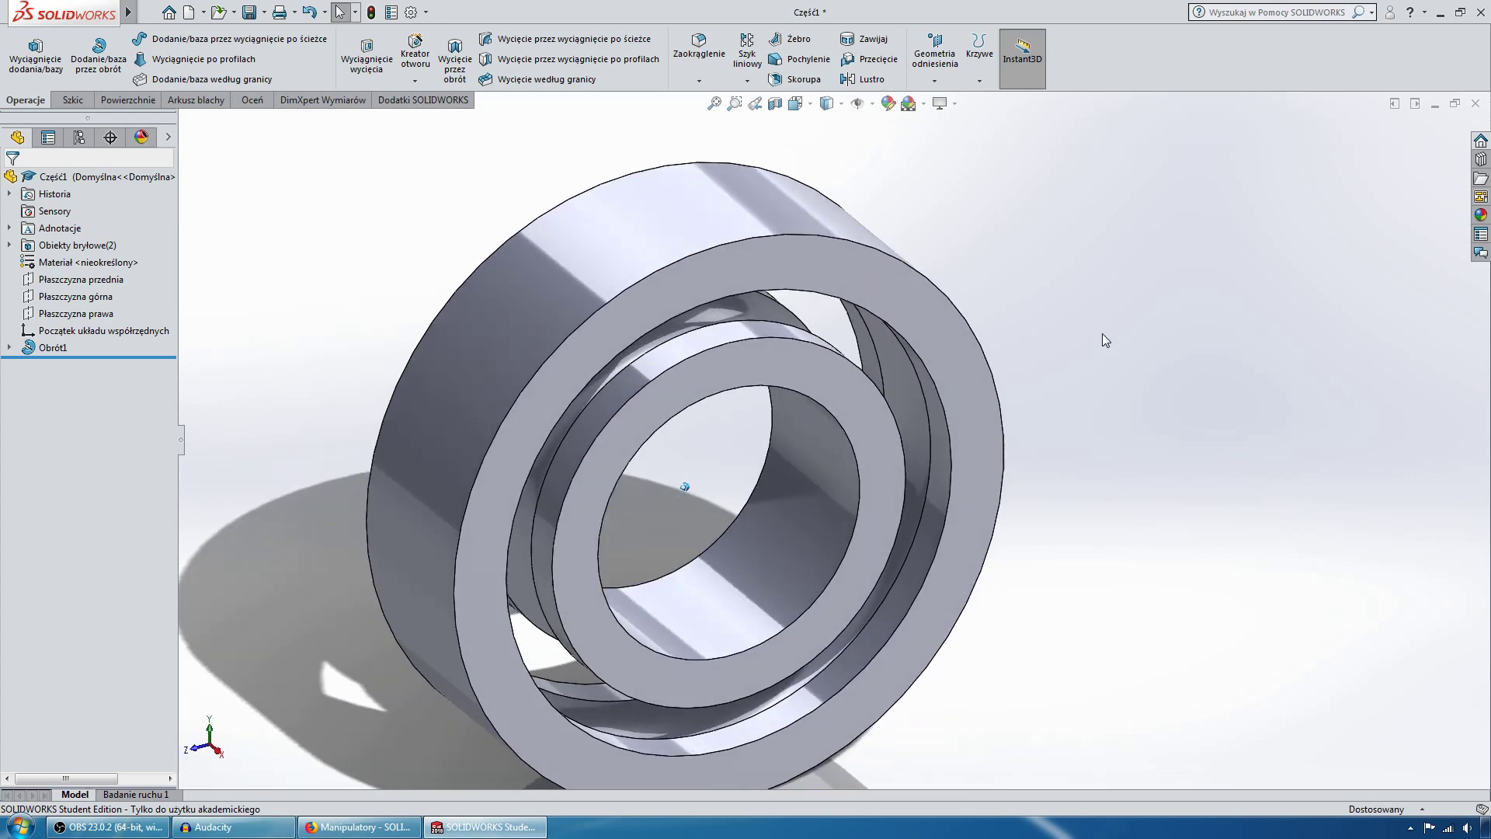
{"action": "key", "text": "Up"}
{"action": "key", "text": "Up"}
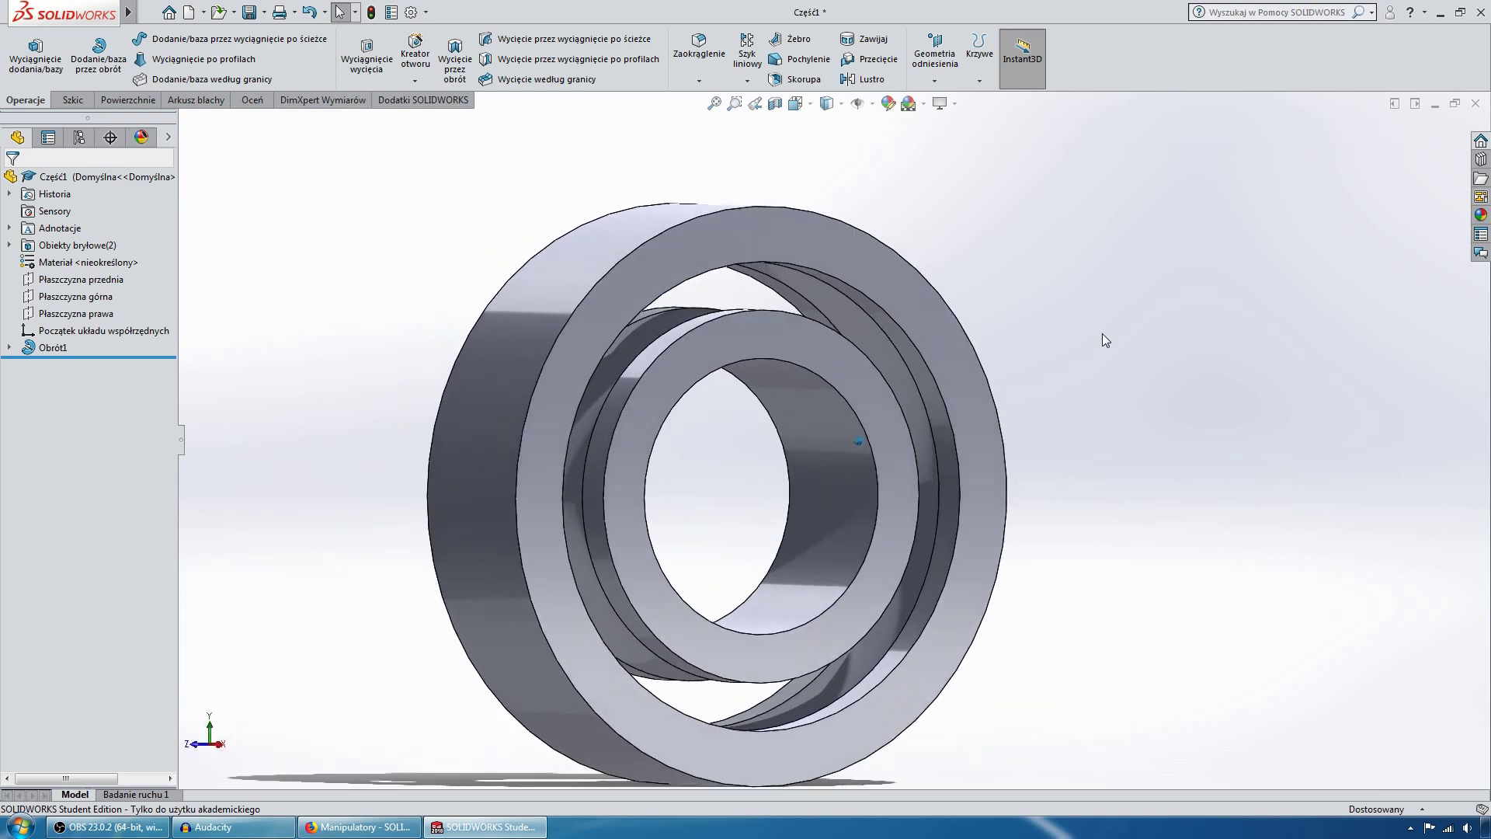
{"action": "key", "text": "Right"}
{"action": "key", "text": "Right"}
{"action": "key", "text": "Right"}
{"action": "key", "text": "Right"}
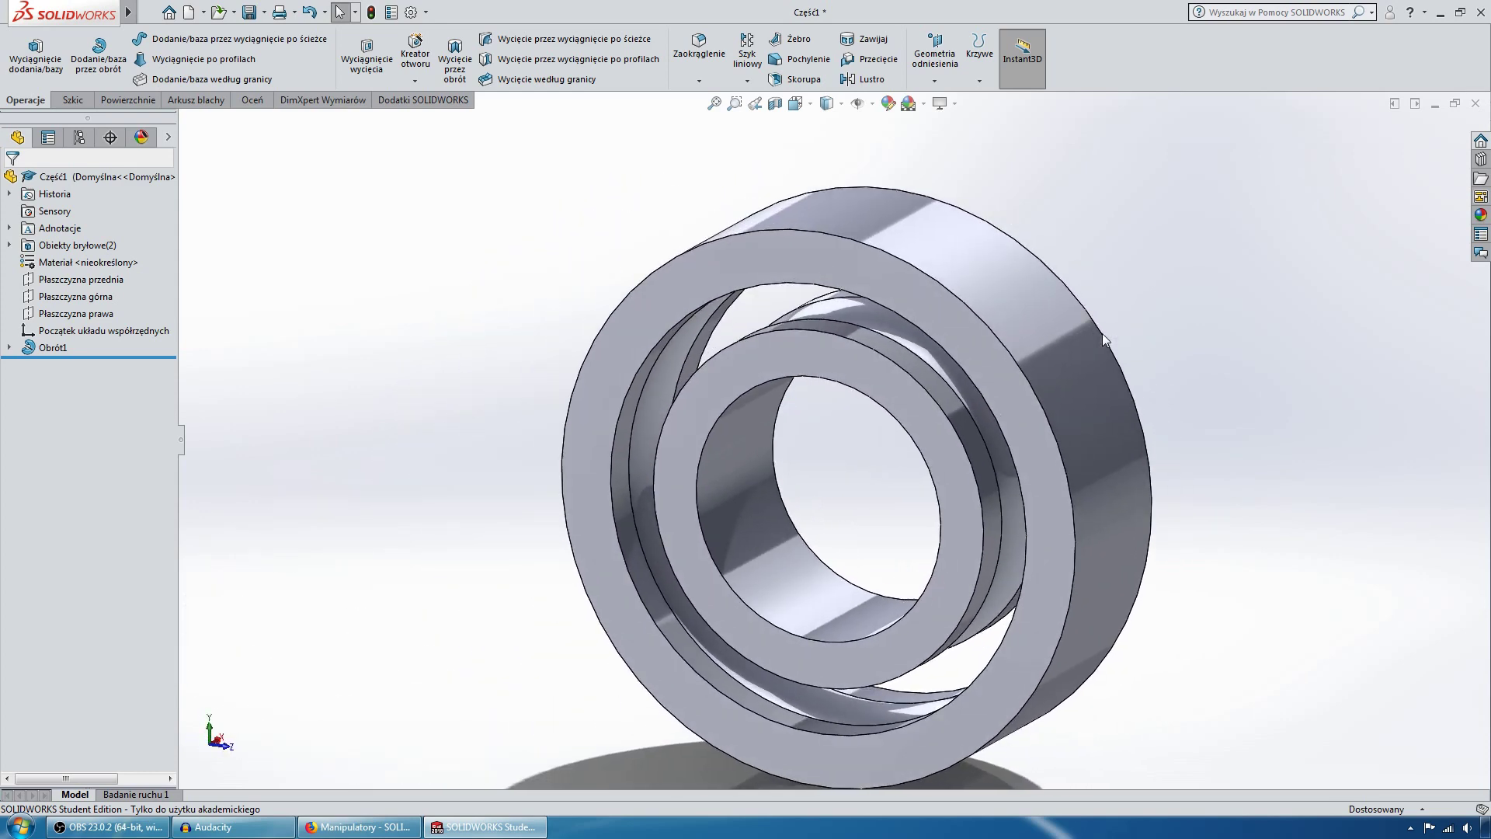
{"action": "key", "text": "Left"}
{"action": "key", "text": "Up"}
{"action": "key", "text": "Left"}
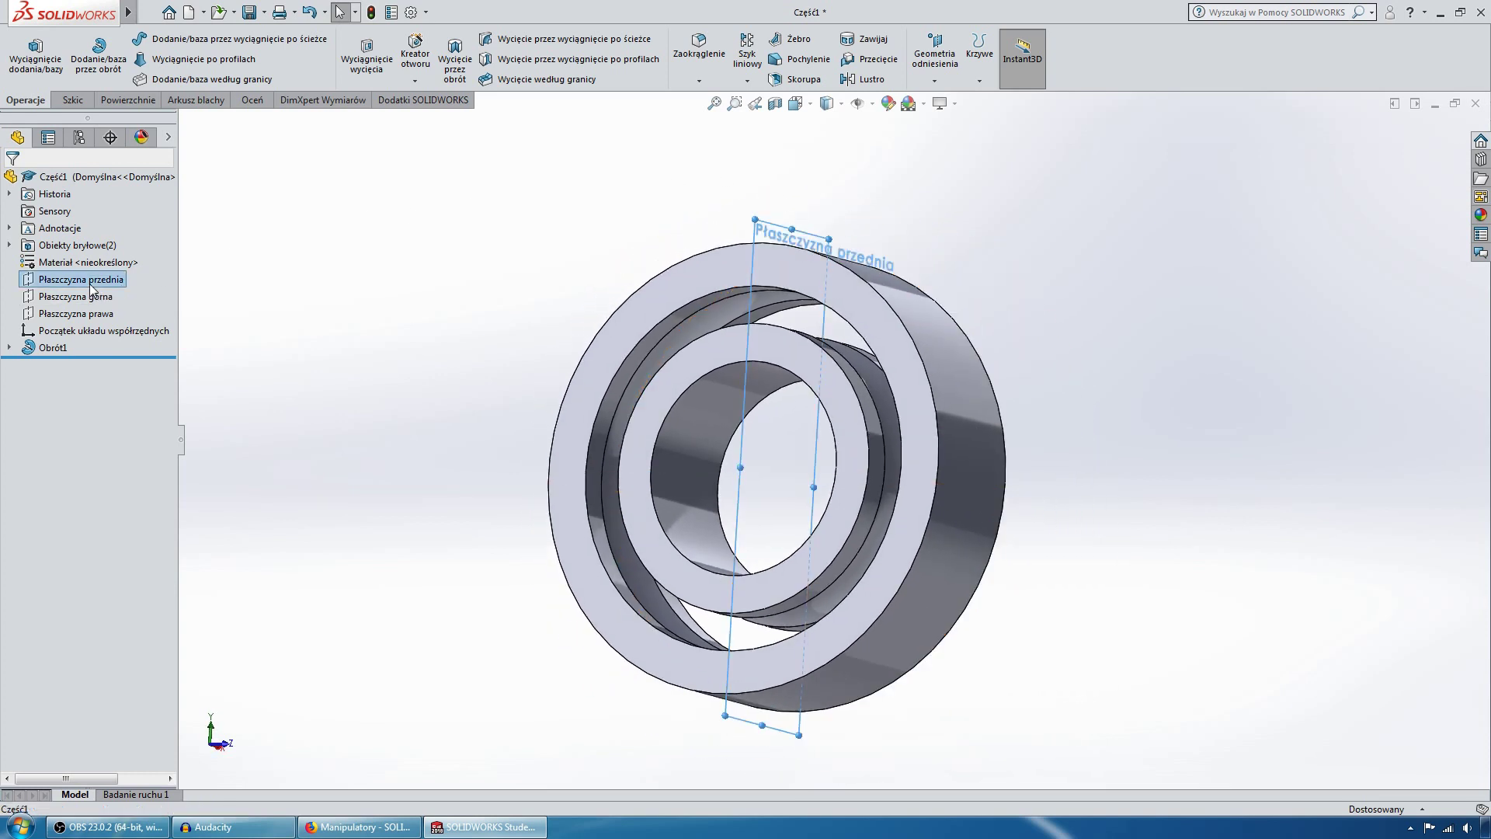
{"action": "left_click", "coordinate": [104, 260]}
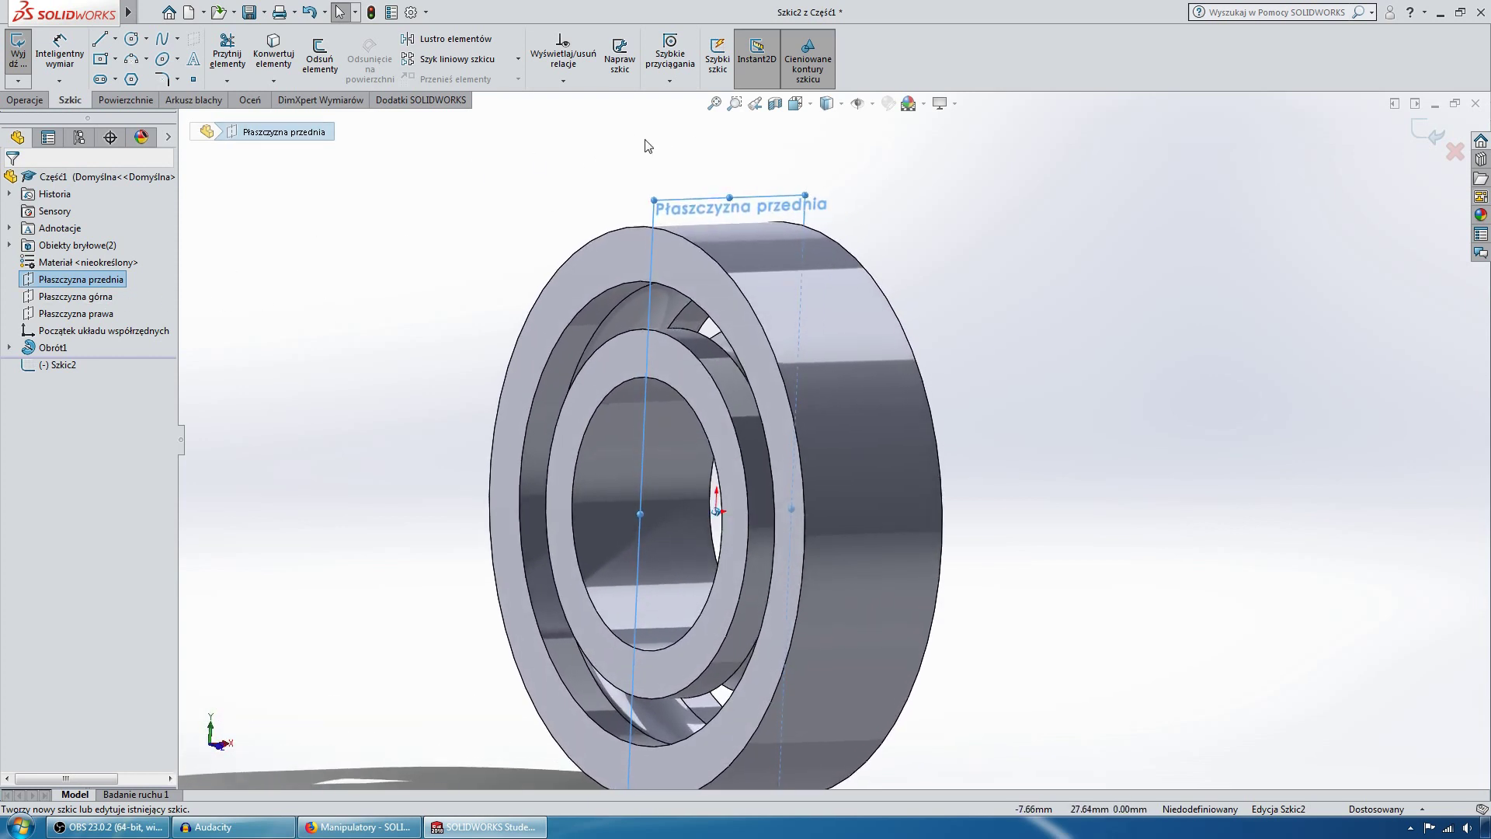
Step: Section the rings along the front plane to expose their grooved raceway cross-sections
{"action": "mouse_move", "coordinate": [652, 142]}
{"action": "middle_mouse_down"}
{"action": "mouse_move", "coordinate": [710, 216]}
{"action": "mouse_move", "coordinate": [828, 212]}
{"action": "middle_mouse_up"}
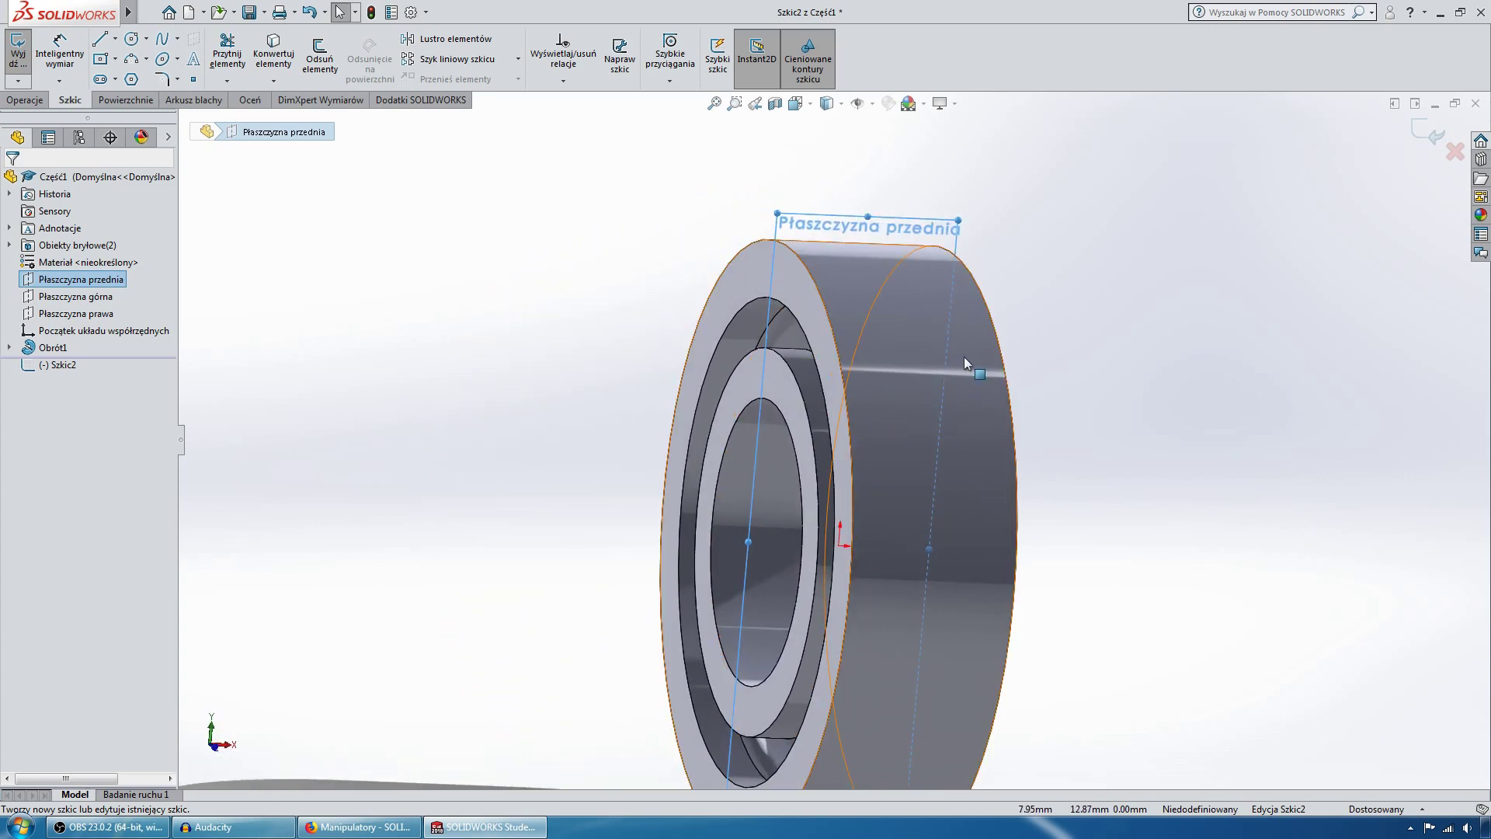
{"action": "middle_click_drag", "start_coordinate": [966, 363], "coordinate": [777, 116]}
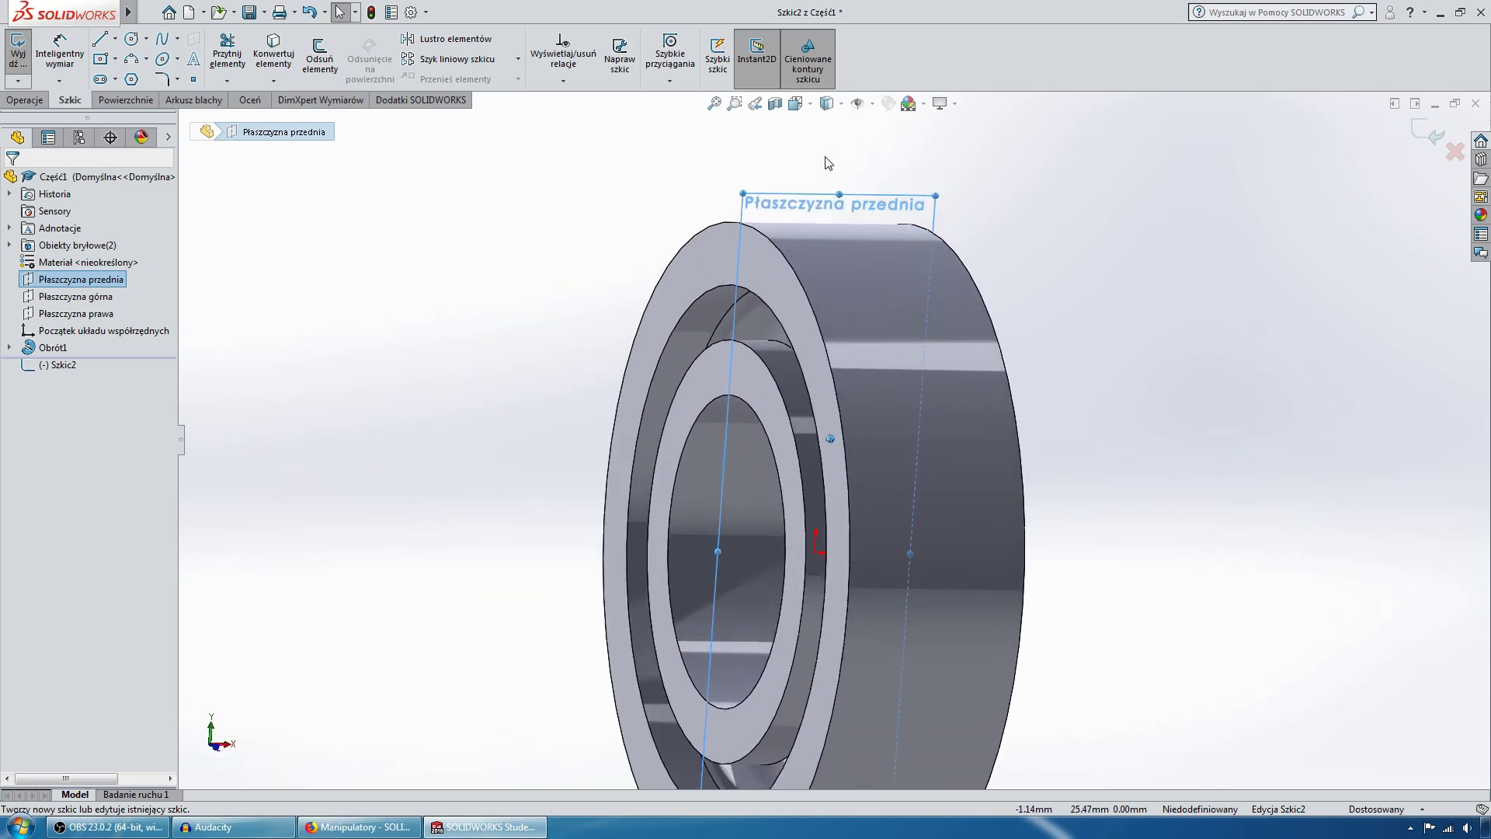
{"action": "left_click", "coordinate": [774, 105]}
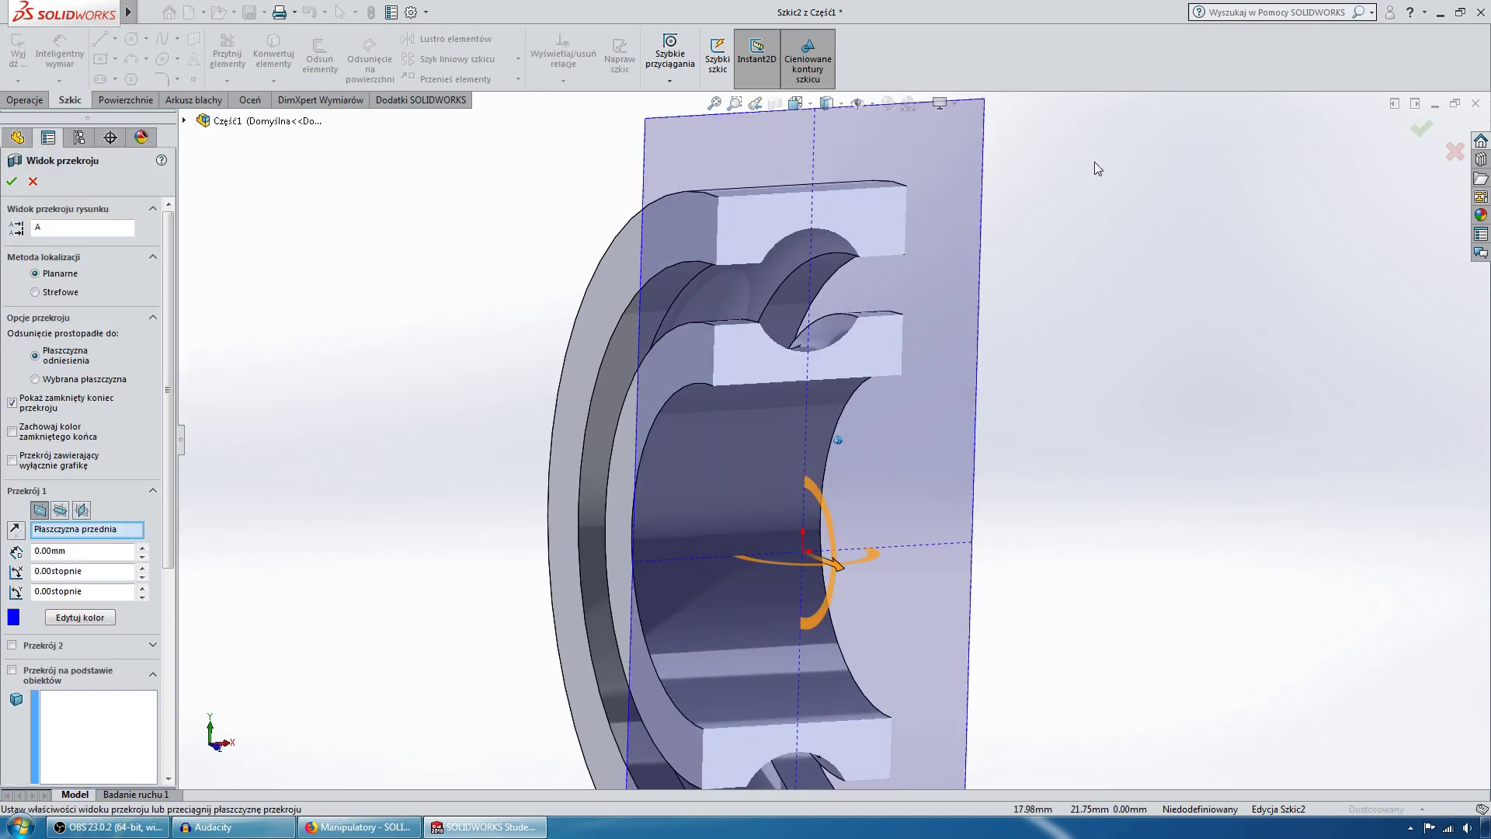
{"action": "left_click", "coordinate": [1429, 136]}
{"action": "mouse_move", "coordinate": [1345, 169]}
{"action": "middle_mouse_down"}
{"action": "mouse_move", "coordinate": [1131, 287]}
{"action": "mouse_move", "coordinate": [942, 289]}
{"action": "middle_mouse_up"}
{"action": "scroll", "coordinate": [935, 282], "scroll_direction": "up", "scroll_amount": 3}
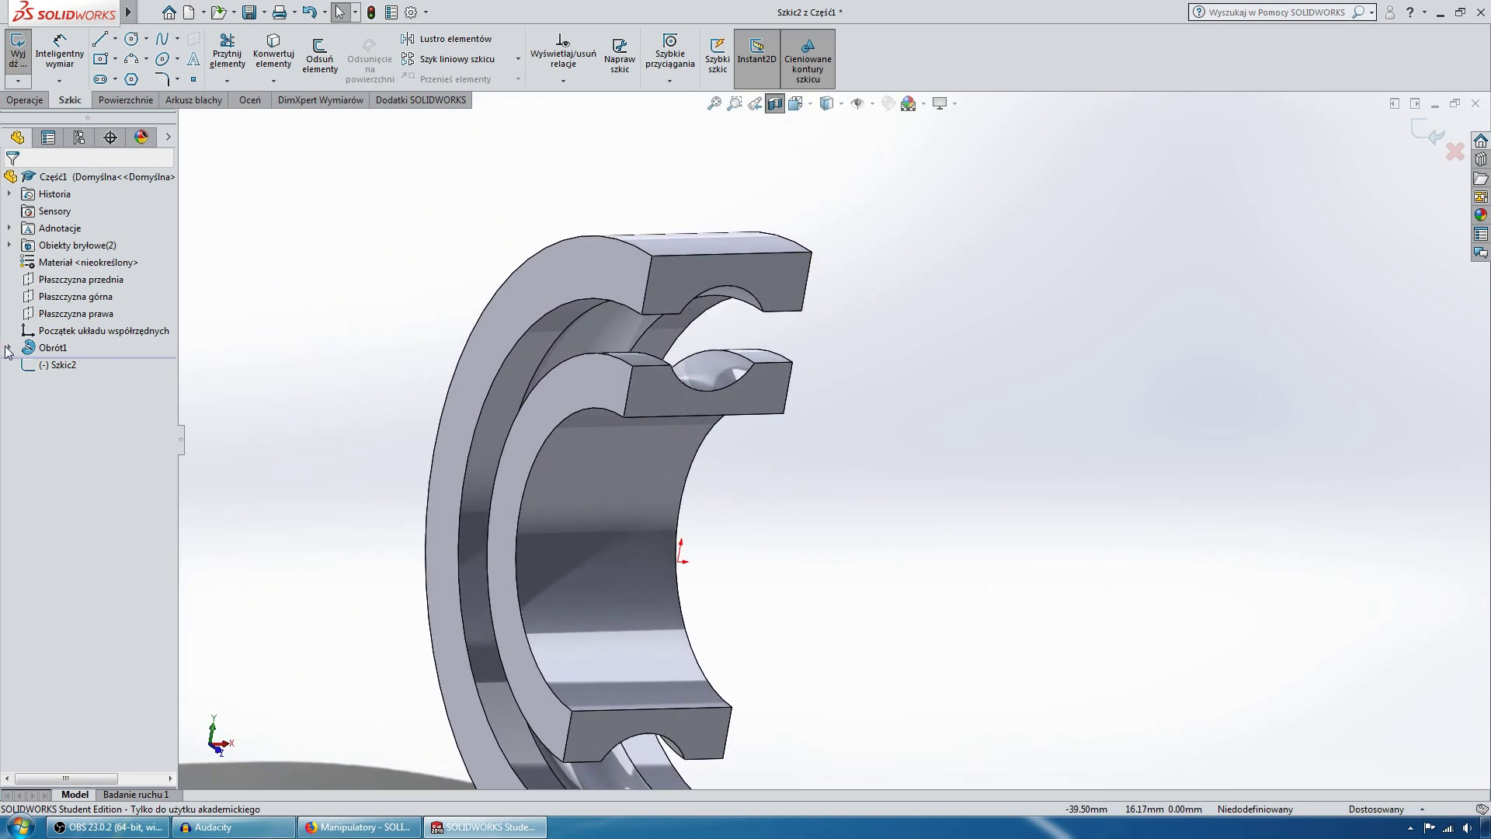
{"action": "right_click", "coordinate": [46, 365]}
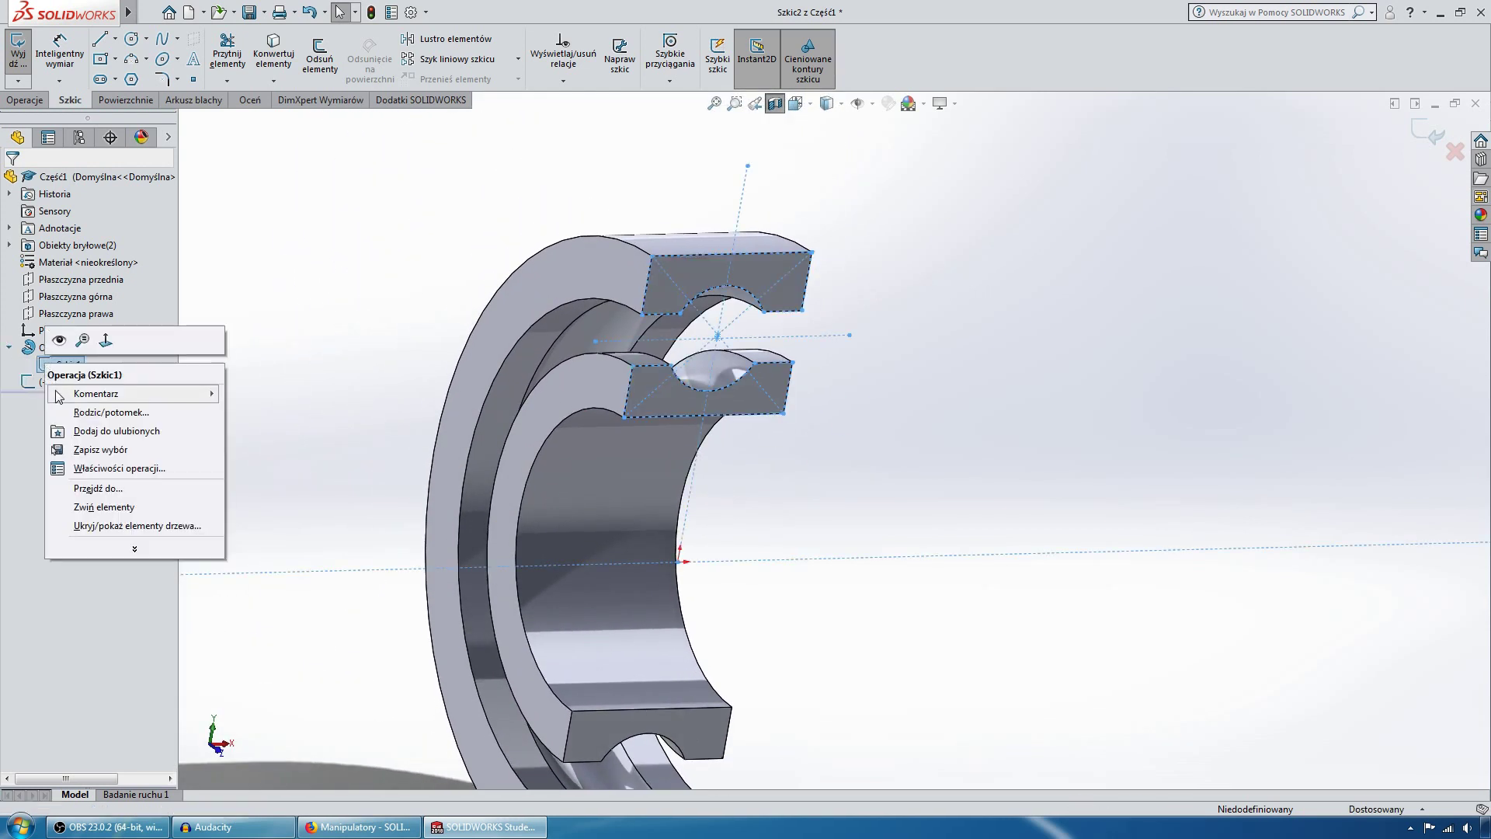
Step: Make Szkic1 visible and orient the view to face the section
{"action": "left_click", "coordinate": [59, 341]}
{"action": "middle_click_drag", "start_coordinate": [1063, 332], "coordinate": [1099, 334]}
{"action": "scroll", "coordinate": [823, 320], "scroll_direction": "down", "scroll_amount": 3}
{"action": "scroll", "coordinate": [818, 316], "scroll_direction": "down", "scroll_amount": 3}
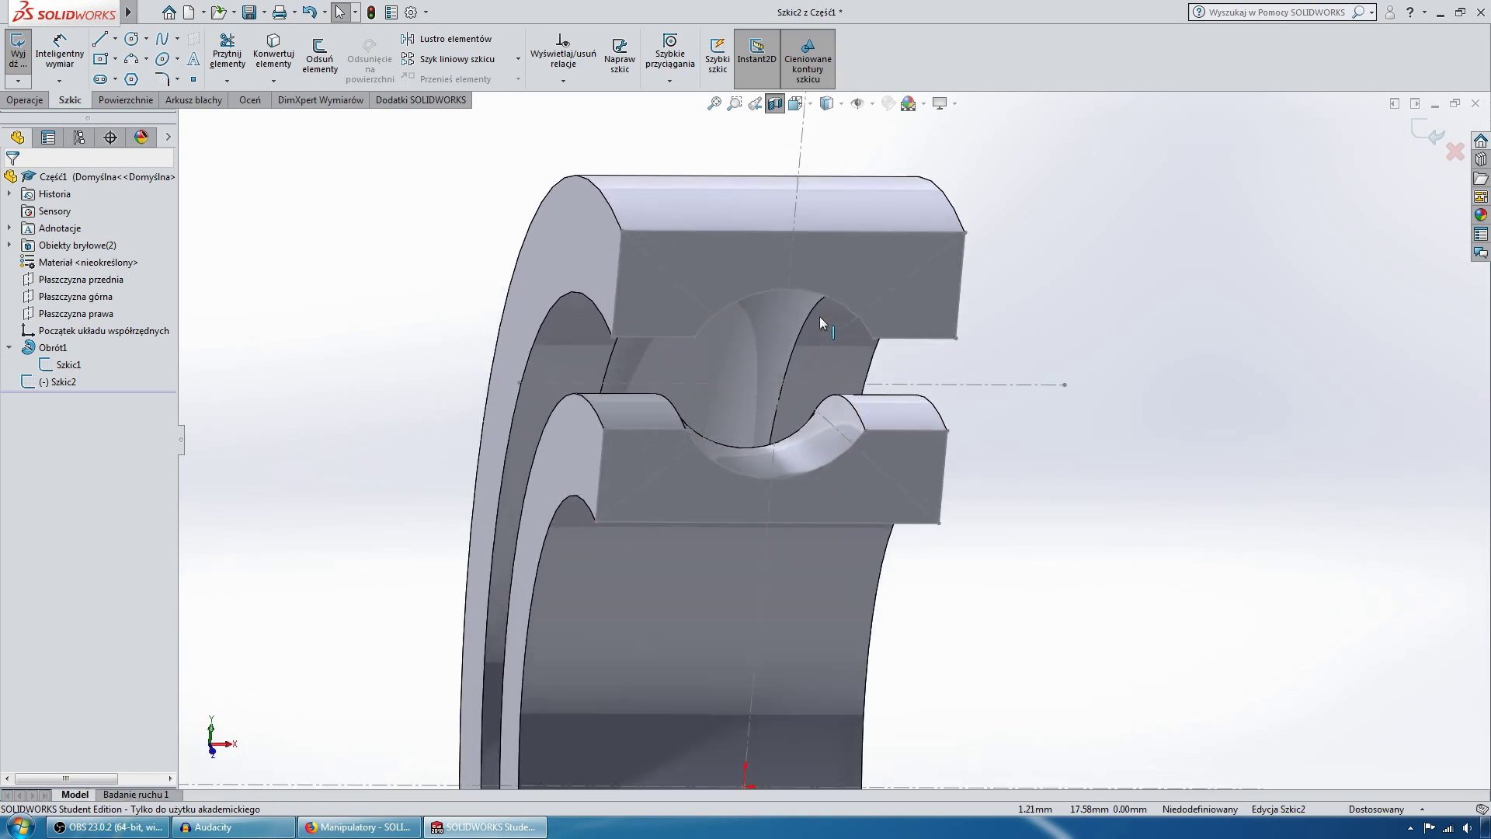
{"action": "middle_click_drag", "start_coordinate": [819, 315], "coordinate": [1009, 374]}
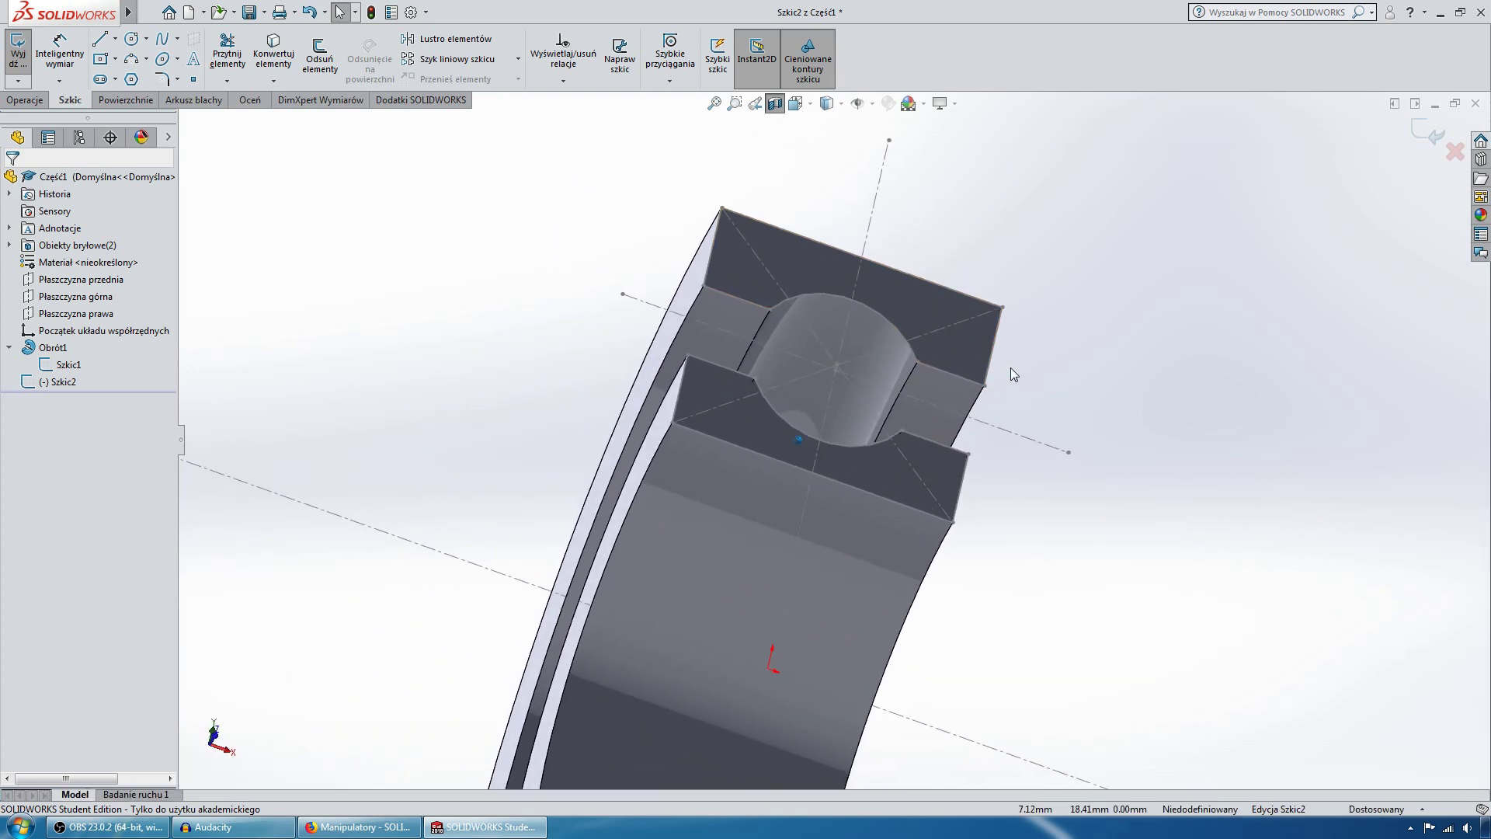
{"action": "key", "text": "Up"}
{"action": "key", "text": "Up"}
{"action": "key", "text": "Up"}
{"action": "key", "text": "Left"}
{"action": "key", "text": "Left"}
{"action": "key", "text": "Left"}
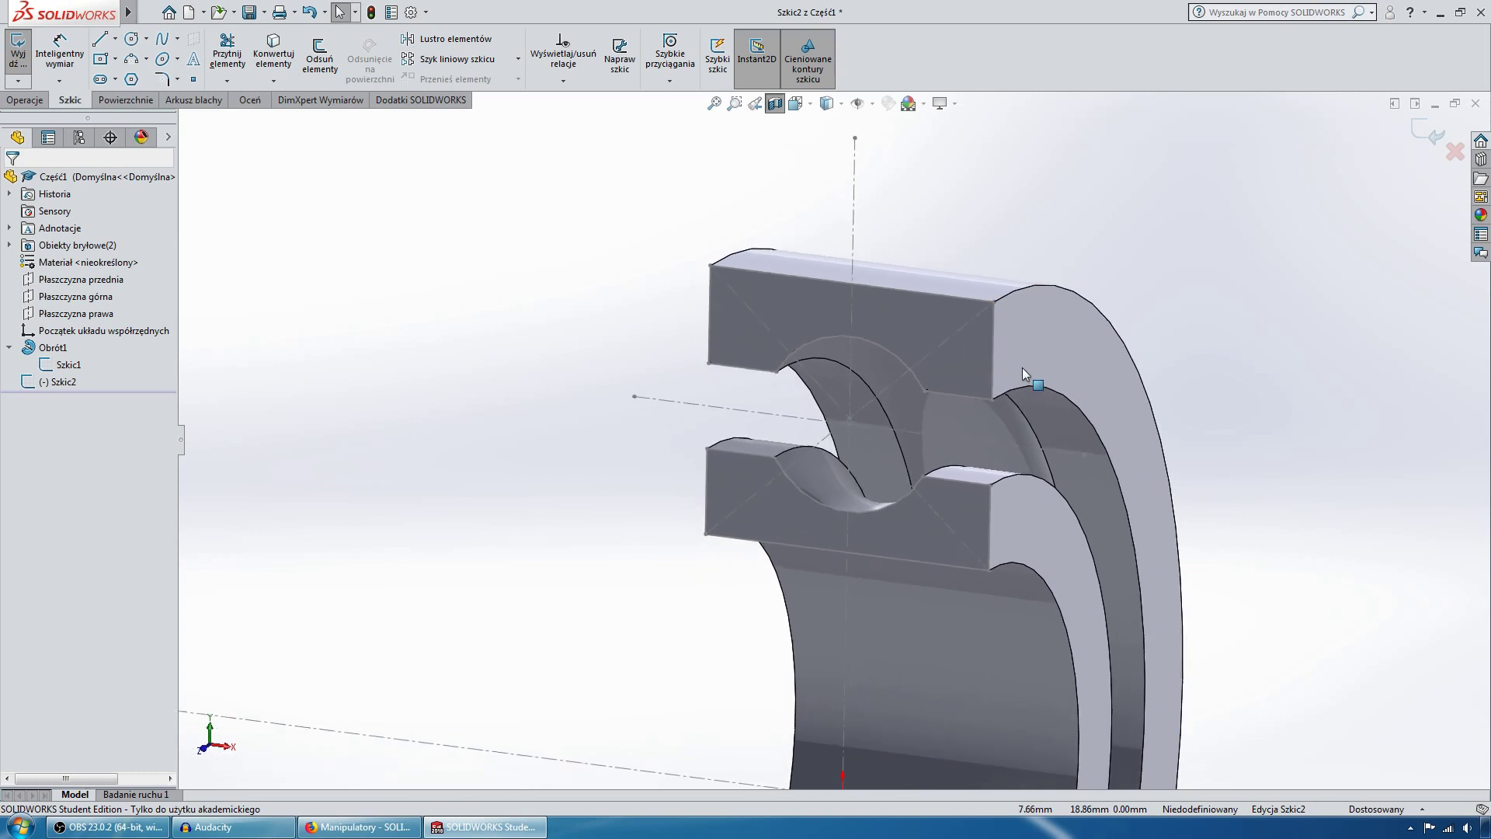
{"action": "scroll", "coordinate": [1021, 370], "scroll_direction": "down", "scroll_amount": 3}
Step: Draw the ball circle at the groove centre and dimension its diameter to 7 mm
{"action": "left_click", "coordinate": [132, 39]}
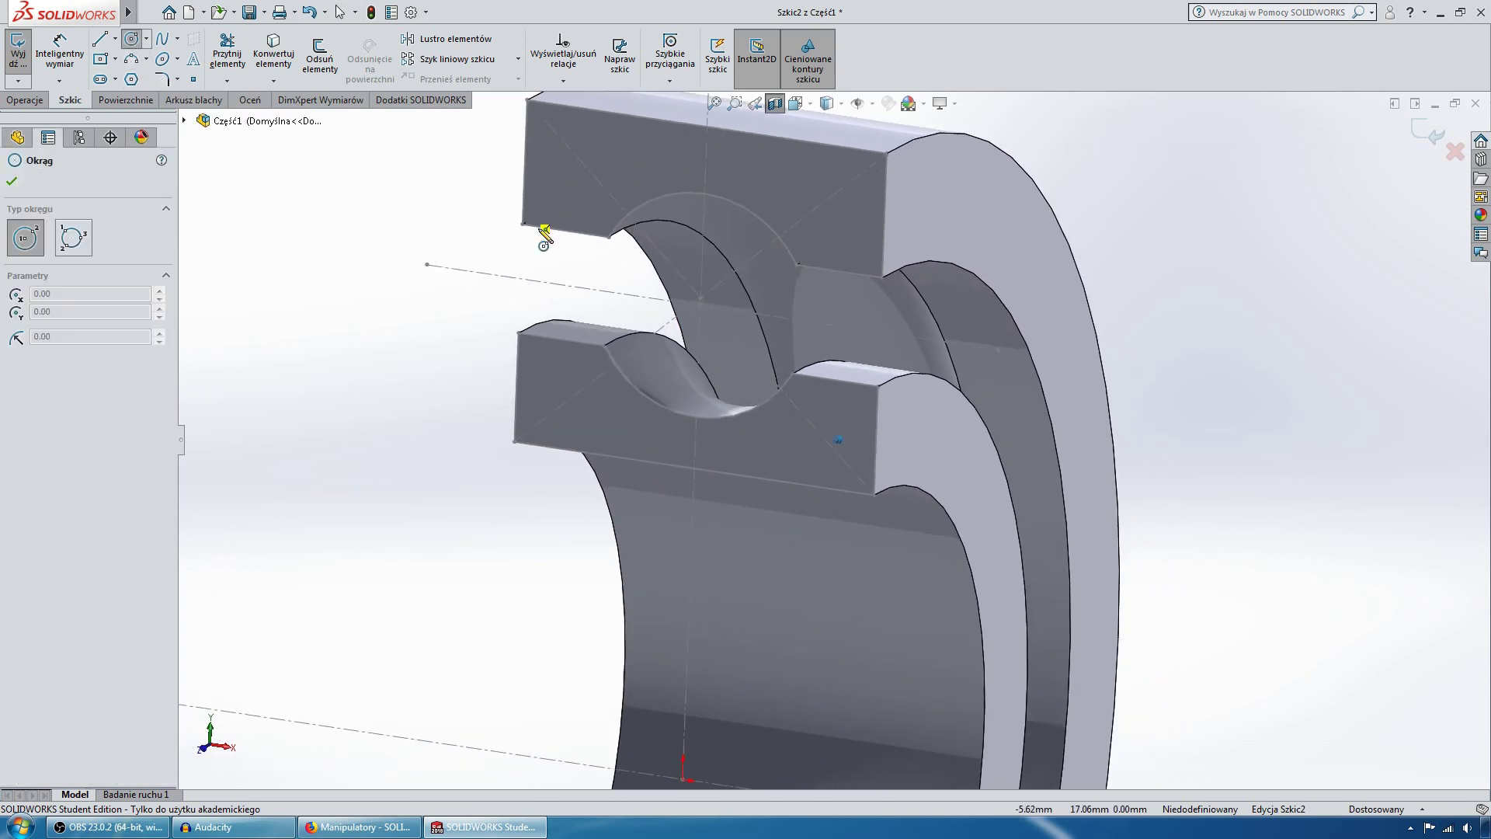
{"action": "scroll", "coordinate": [605, 440], "scroll_direction": "down", "scroll_amount": 3}
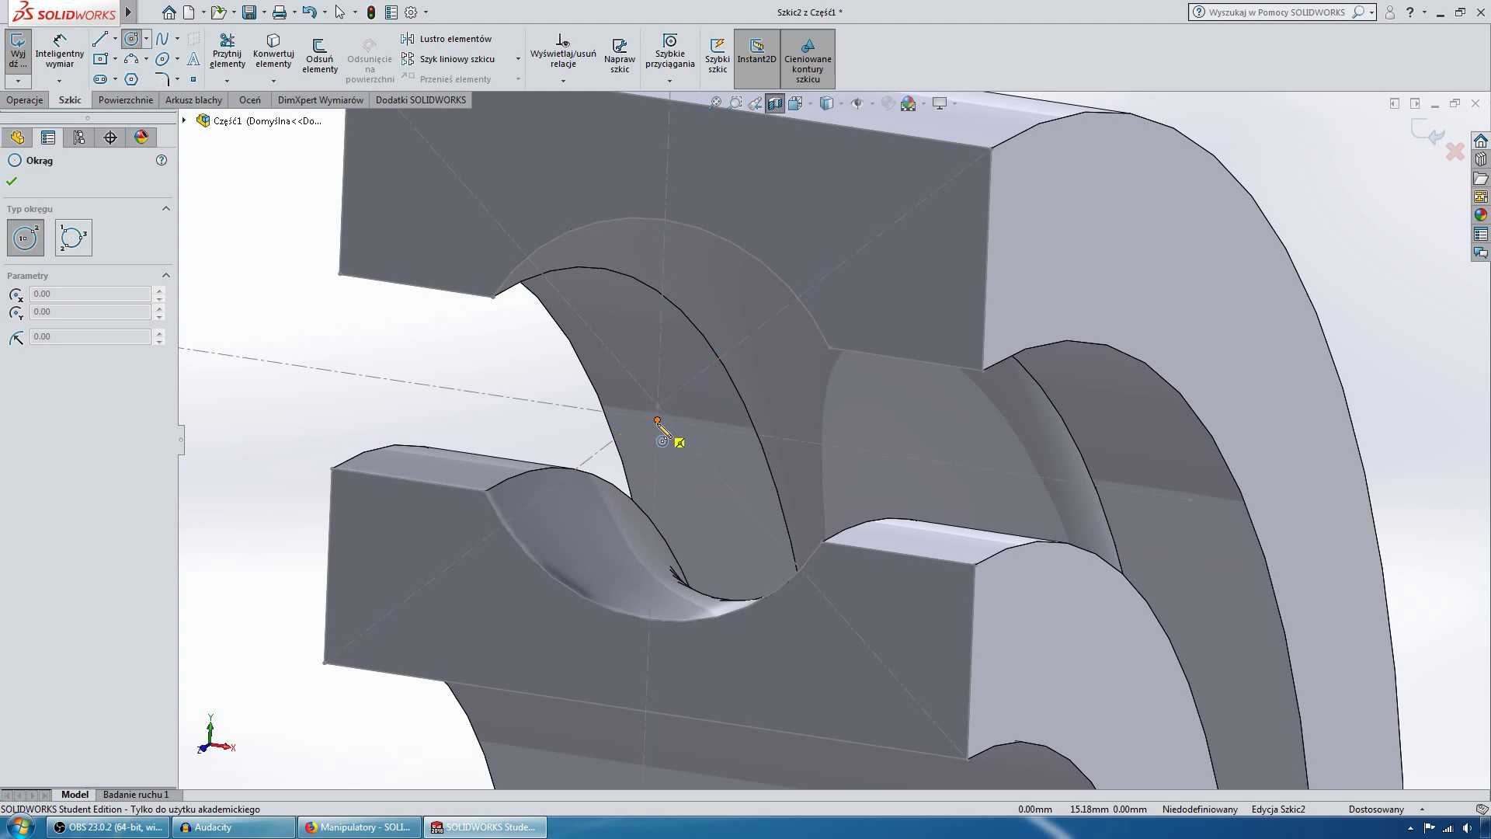
{"action": "left_click", "coordinate": [770, 299]}
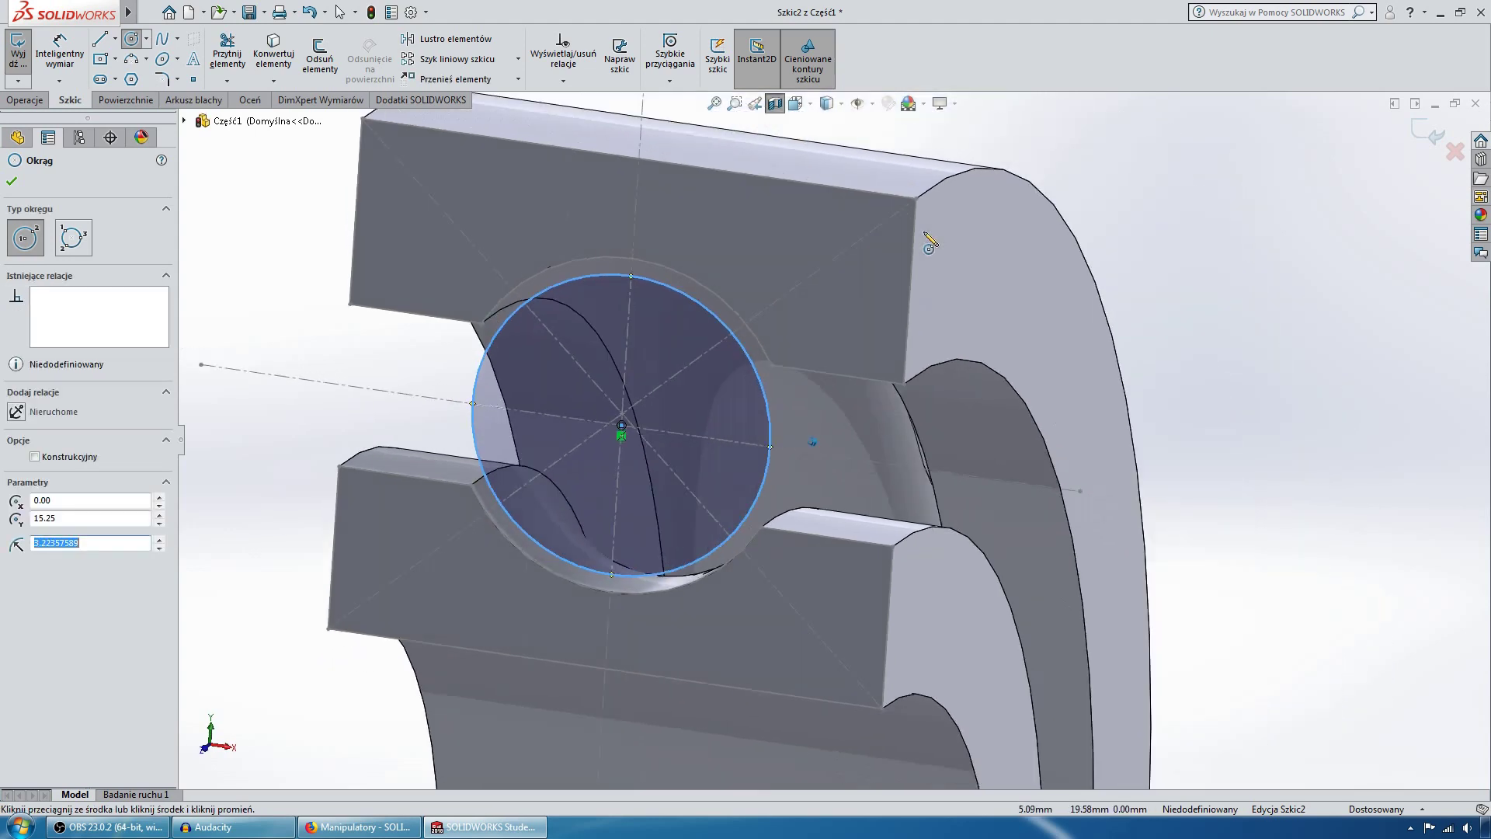
{"action": "mouse_move", "coordinate": [770, 299]}
{"action": "middle_mouse_down"}
{"action": "mouse_move", "coordinate": [546, 230]}
{"action": "mouse_move", "coordinate": [770, 435]}
{"action": "middle_mouse_up"}
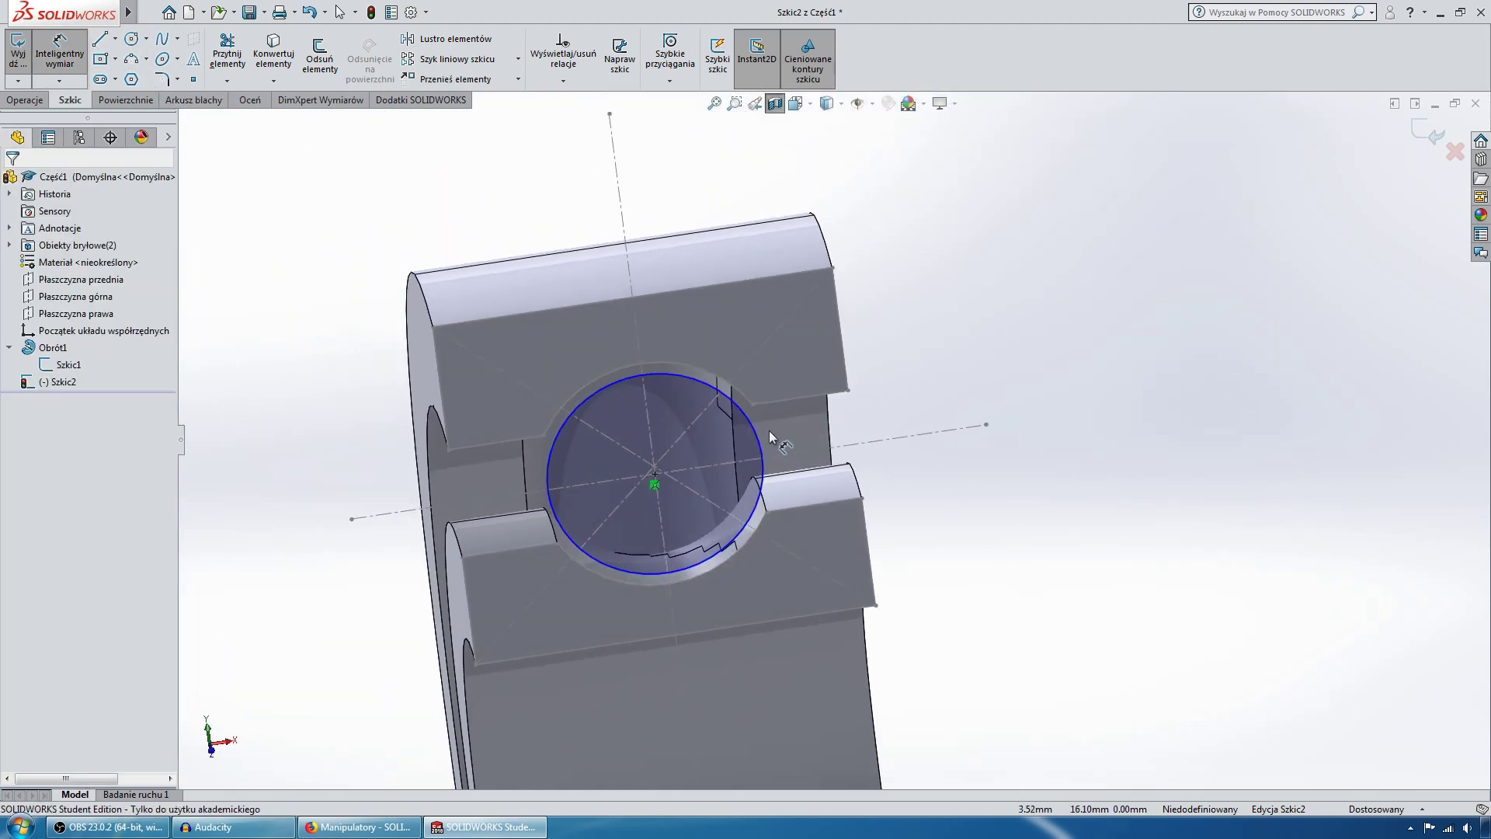
{"action": "left_click", "coordinate": [753, 427]}
{"action": "left_click", "coordinate": [941, 323]}
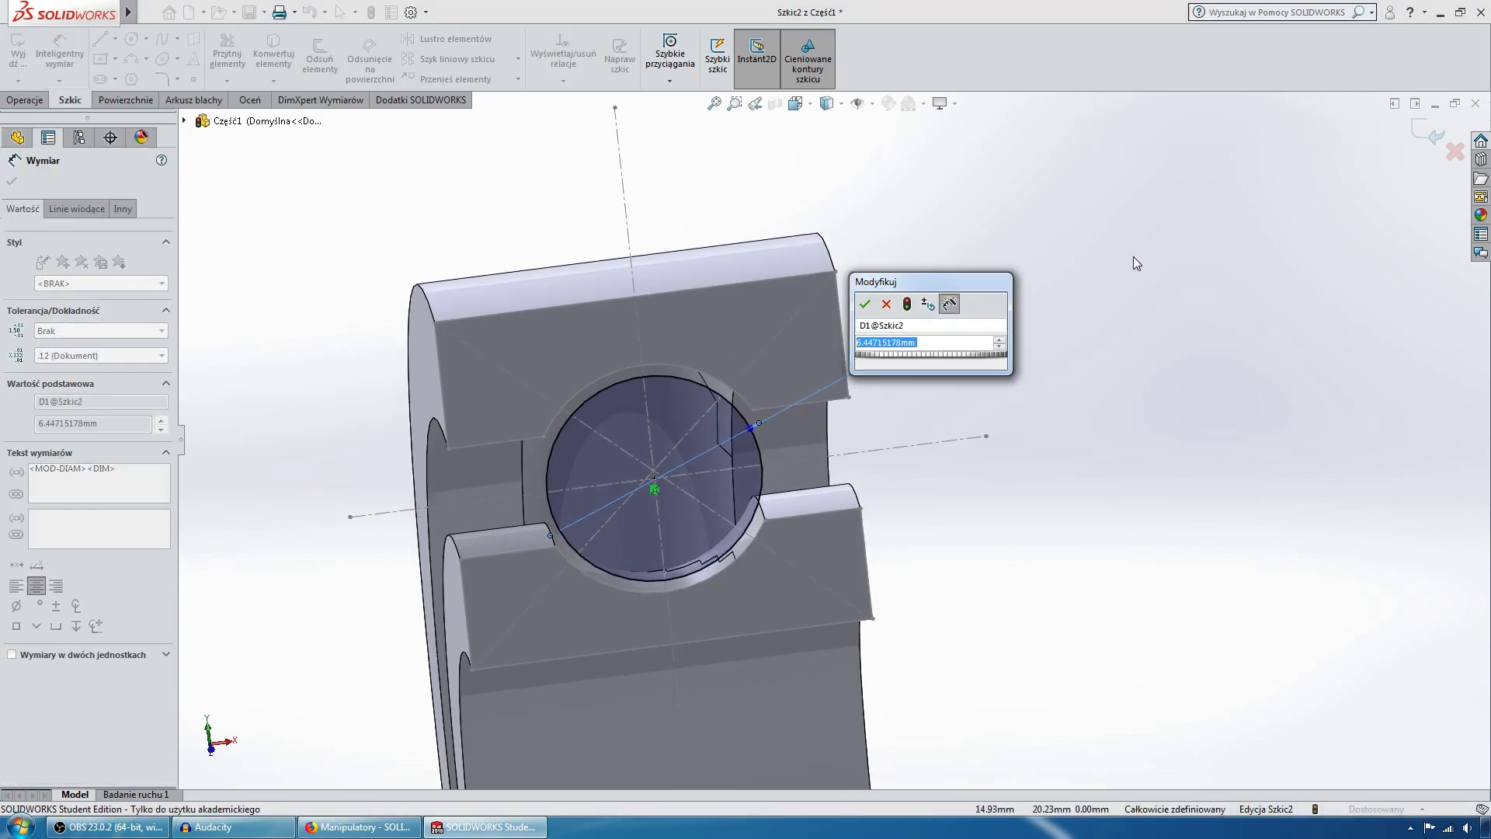
{"action": "type", "text": "7"}
{"action": "key", "text": "Return"}
{"action": "middle_click_drag", "start_coordinate": [1132, 260], "coordinate": [841, 440]}
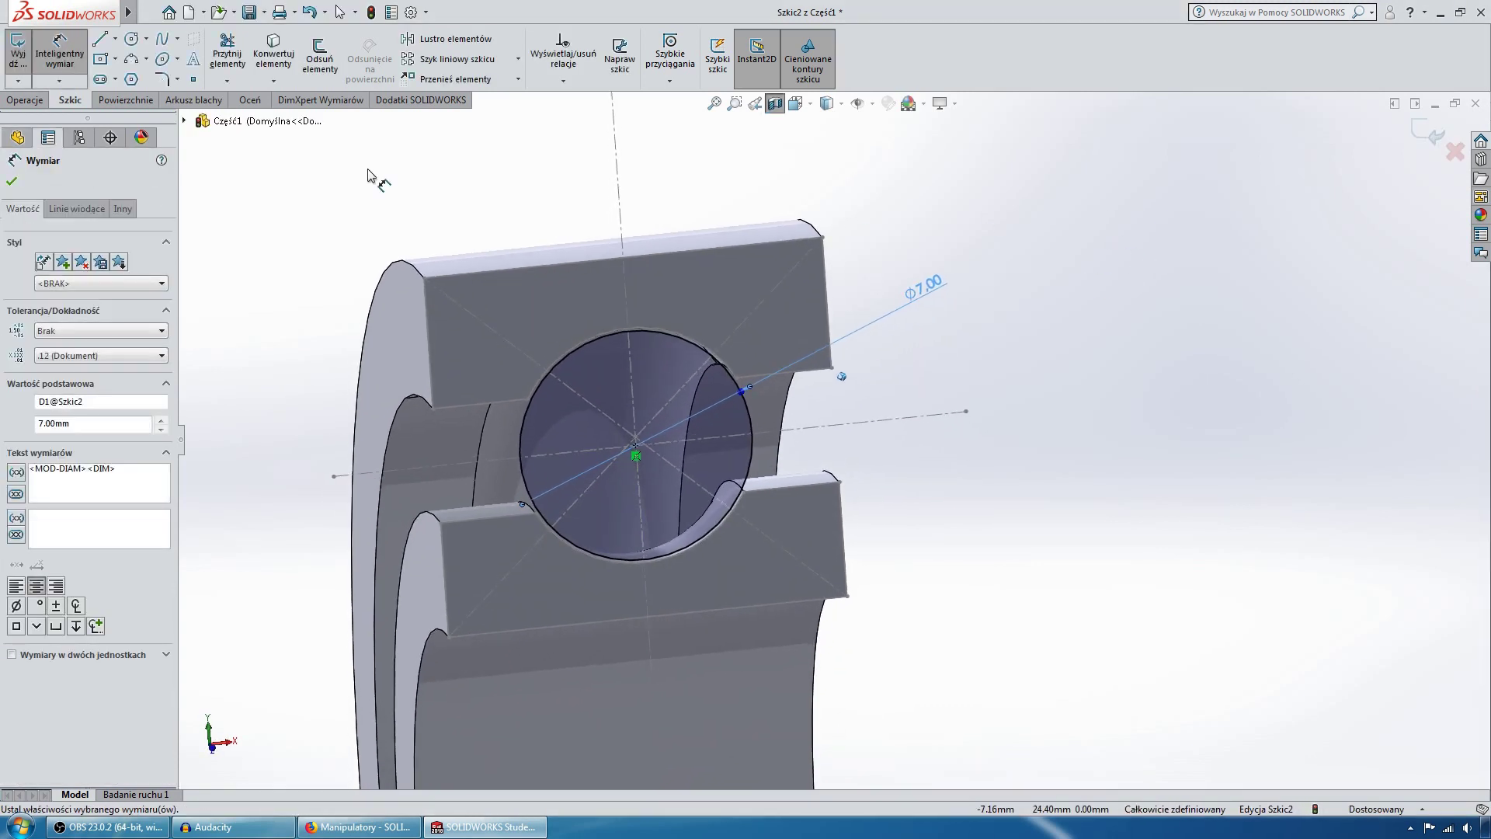
{"action": "scroll", "coordinate": [652, 403], "scroll_direction": "down", "scroll_amount": 5}
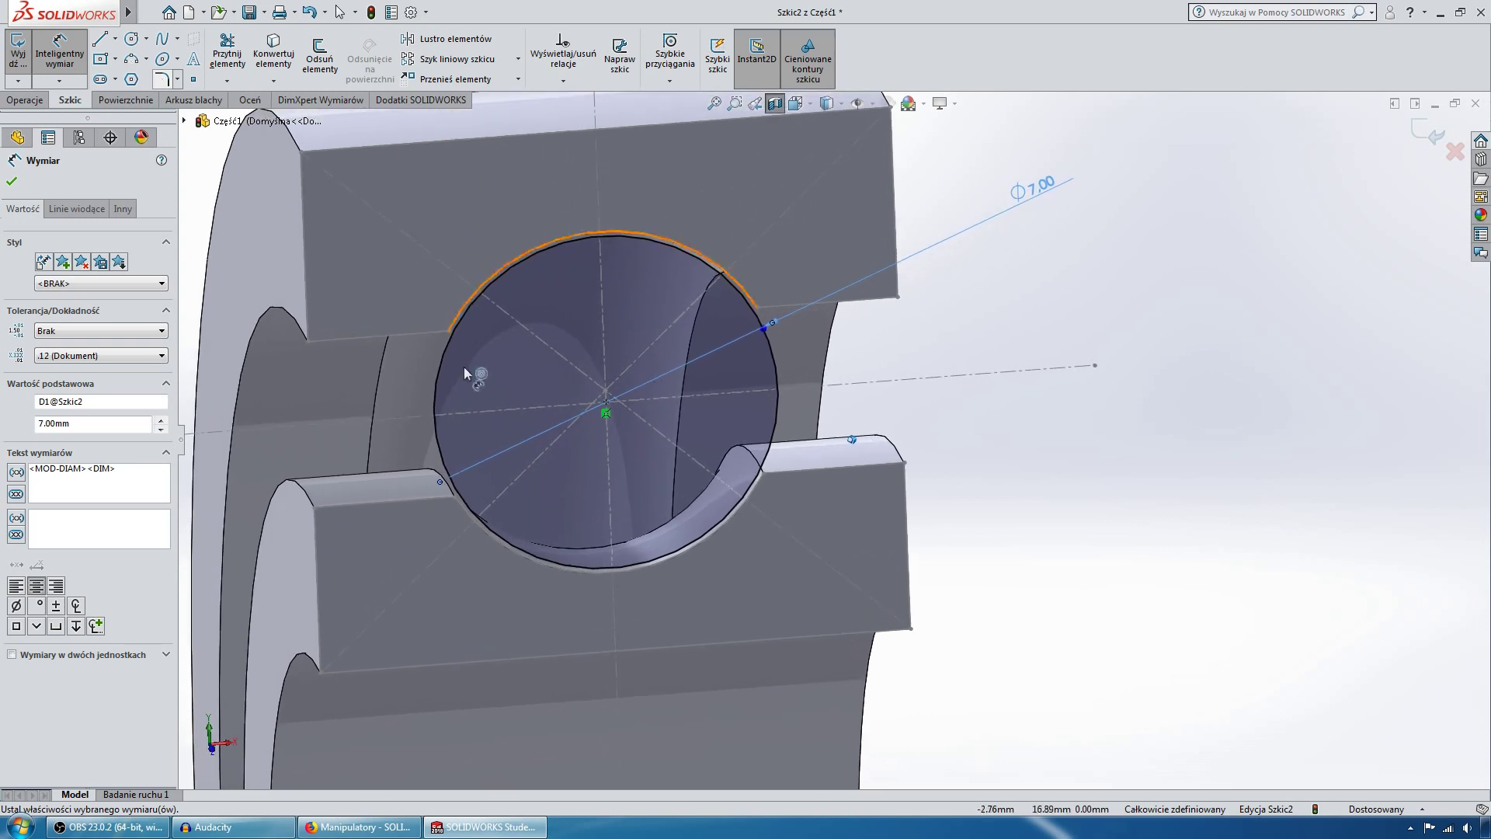
Step: Close the circle with a quadrant-to-quadrant line, trim away the lower arc, and exit Szkic2
{"action": "left_click", "coordinate": [99, 48]}
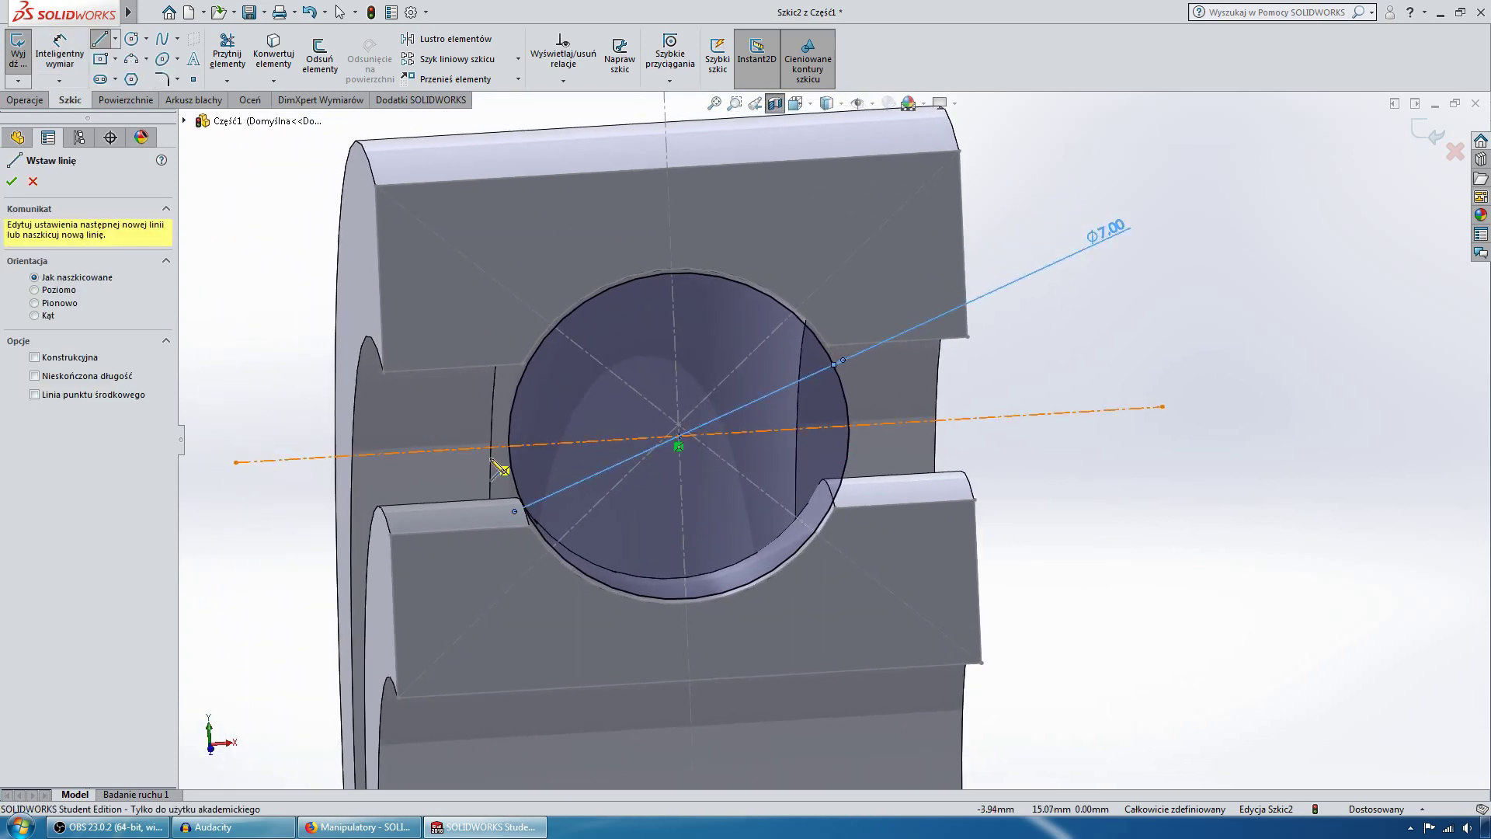
{"action": "left_click", "coordinate": [509, 447]}
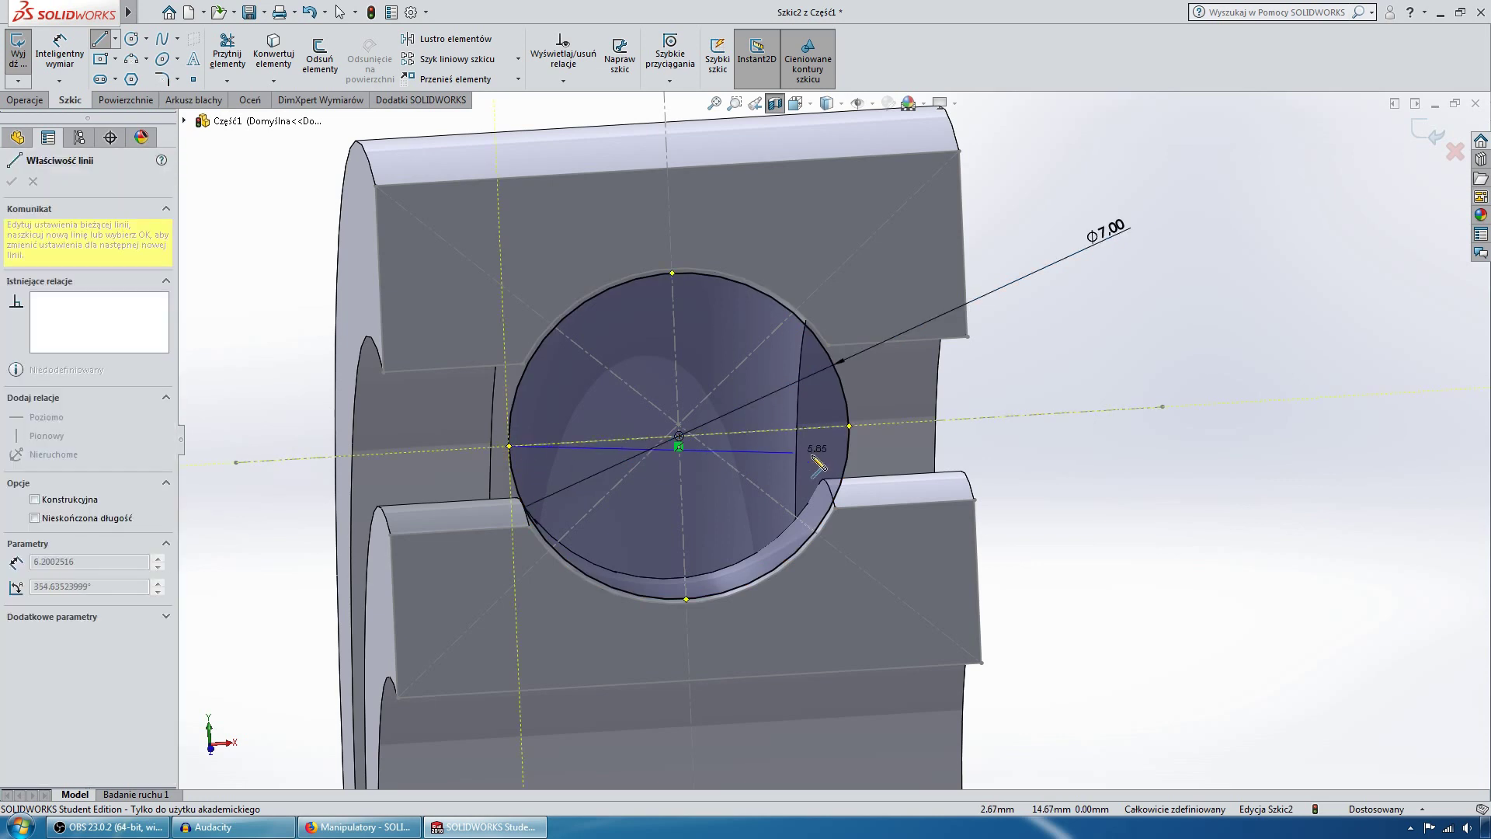
{"action": "left_click", "coordinate": [848, 426]}
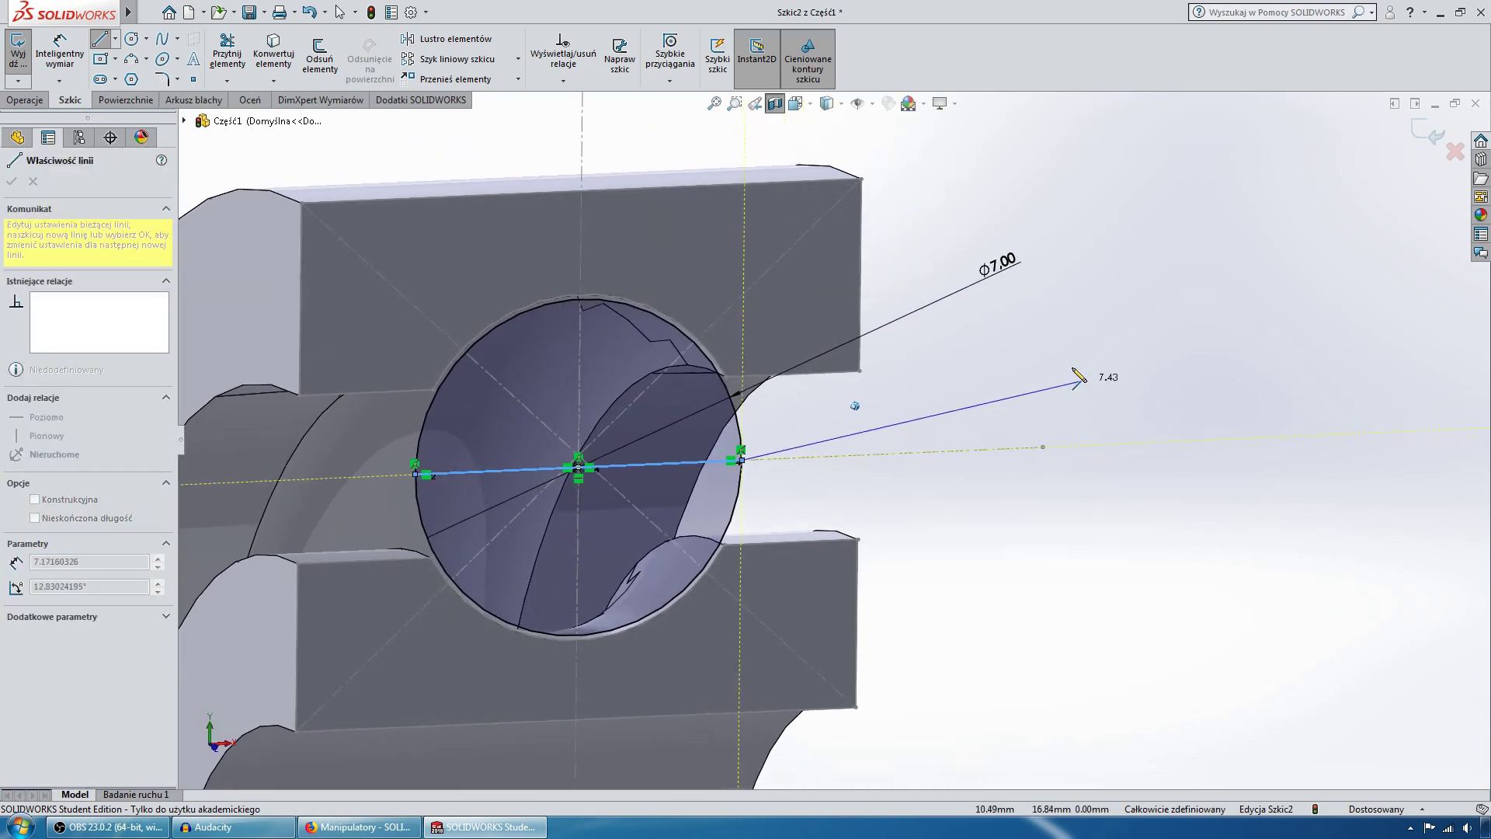
{"action": "left_click", "coordinate": [227, 55]}
{"action": "left_click", "coordinate": [454, 516]}
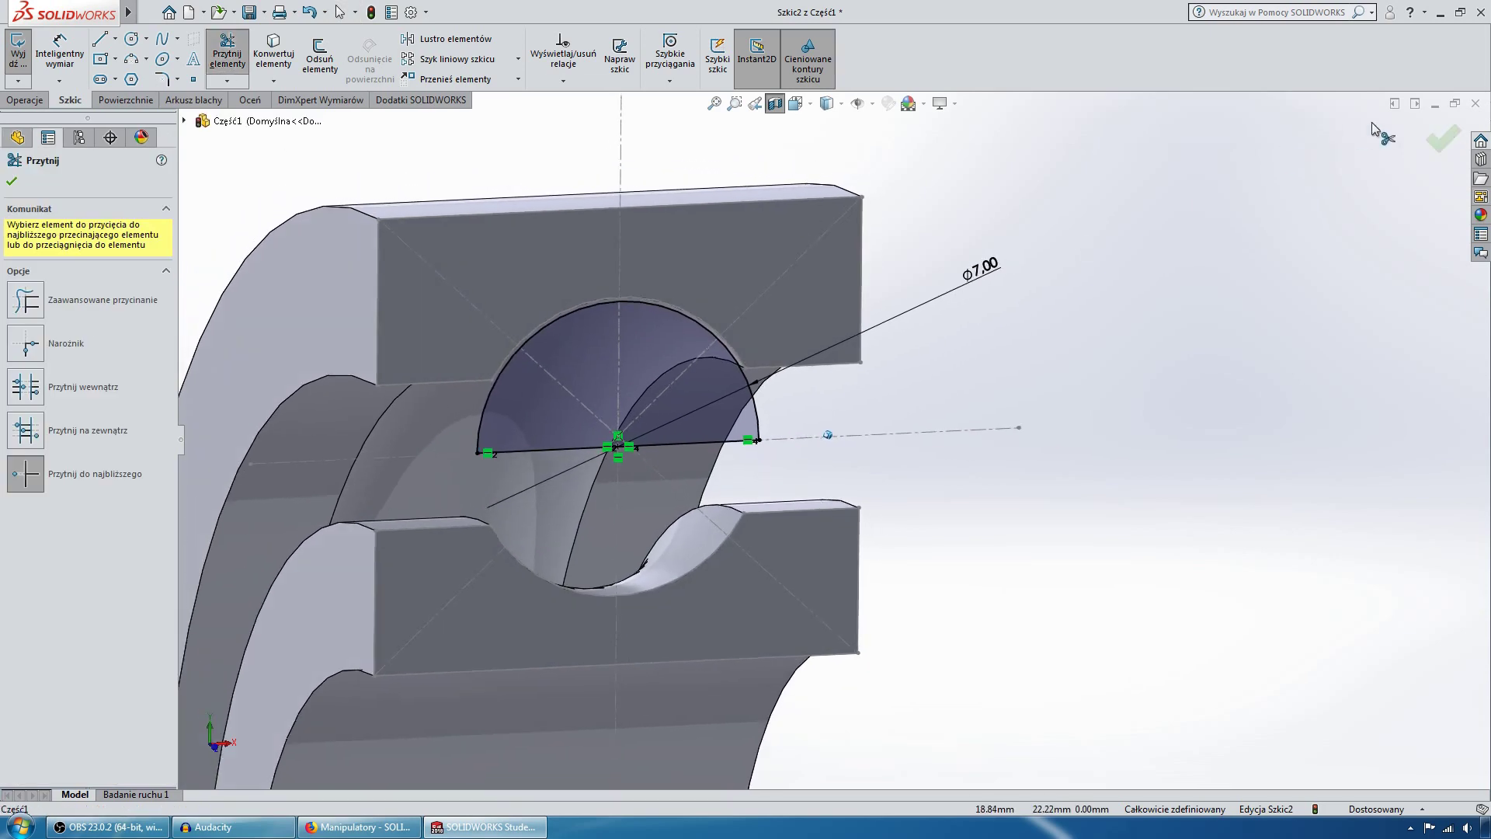
{"action": "left_click", "coordinate": [1442, 138]}
{"action": "mouse_move", "coordinate": [1059, 271]}
{"action": "middle_mouse_down"}
{"action": "mouse_move", "coordinate": [1360, 155]}
{"action": "mouse_move", "coordinate": [1256, 221]}
{"action": "mouse_move", "coordinate": [1428, 140]}
{"action": "middle_mouse_up"}
{"action": "left_click", "coordinate": [1429, 138]}
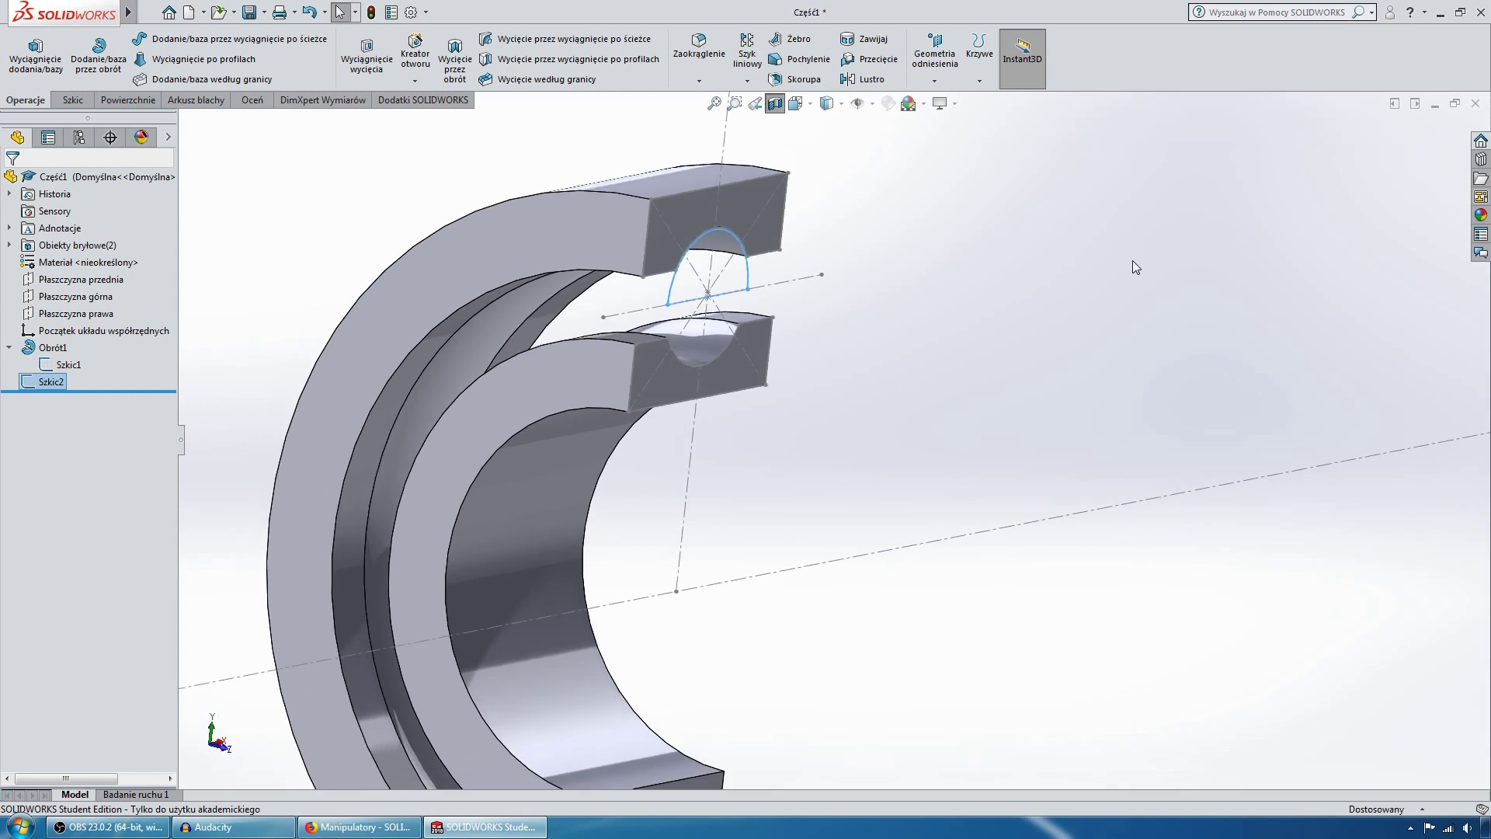
Step: Abandon a first revolve attempt and hide the centrelines of Szkic1
{"action": "left_click", "coordinate": [98, 49]}
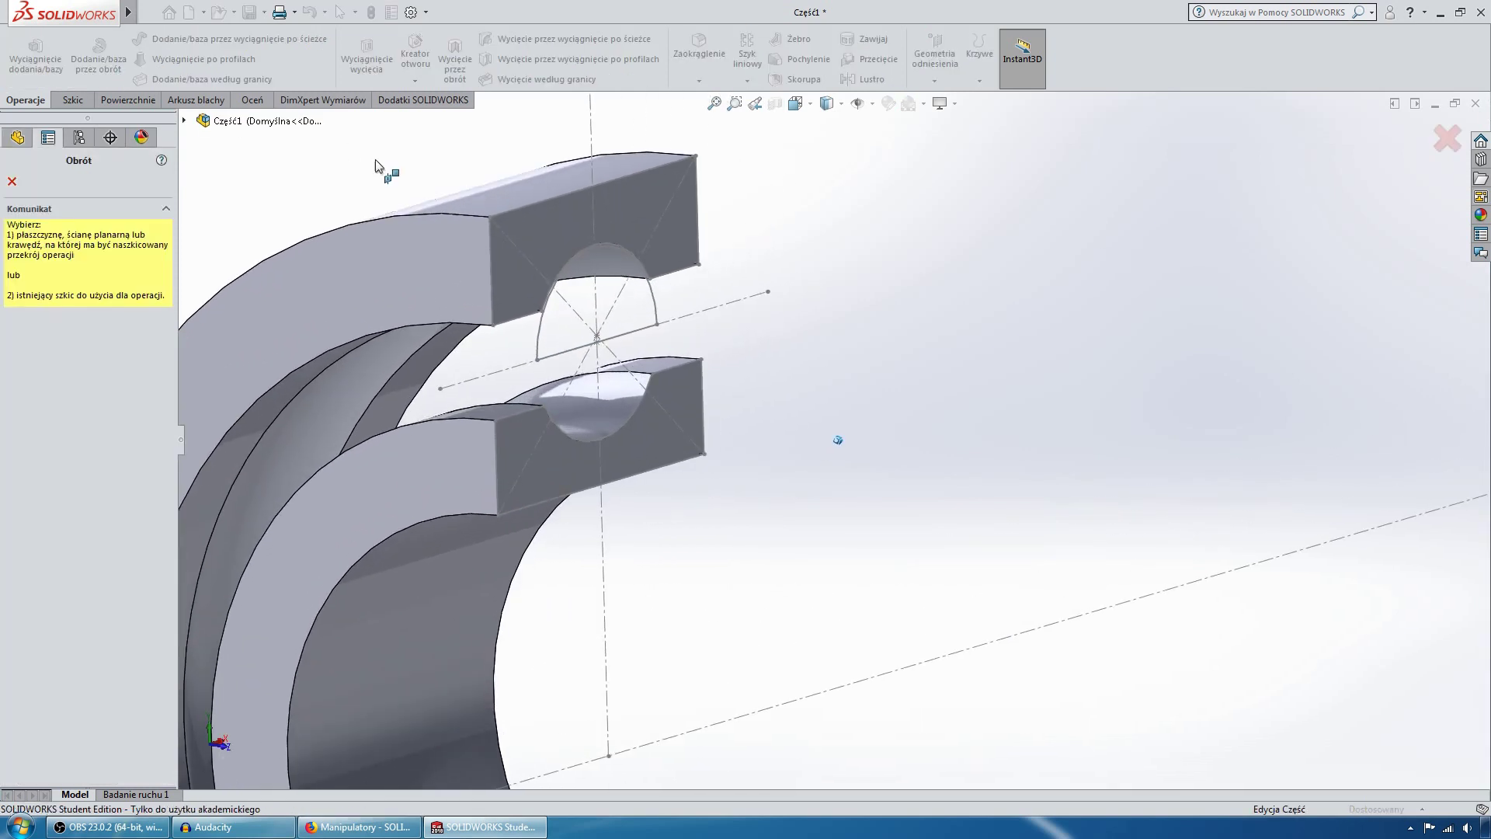
{"action": "left_click", "coordinate": [644, 333]}
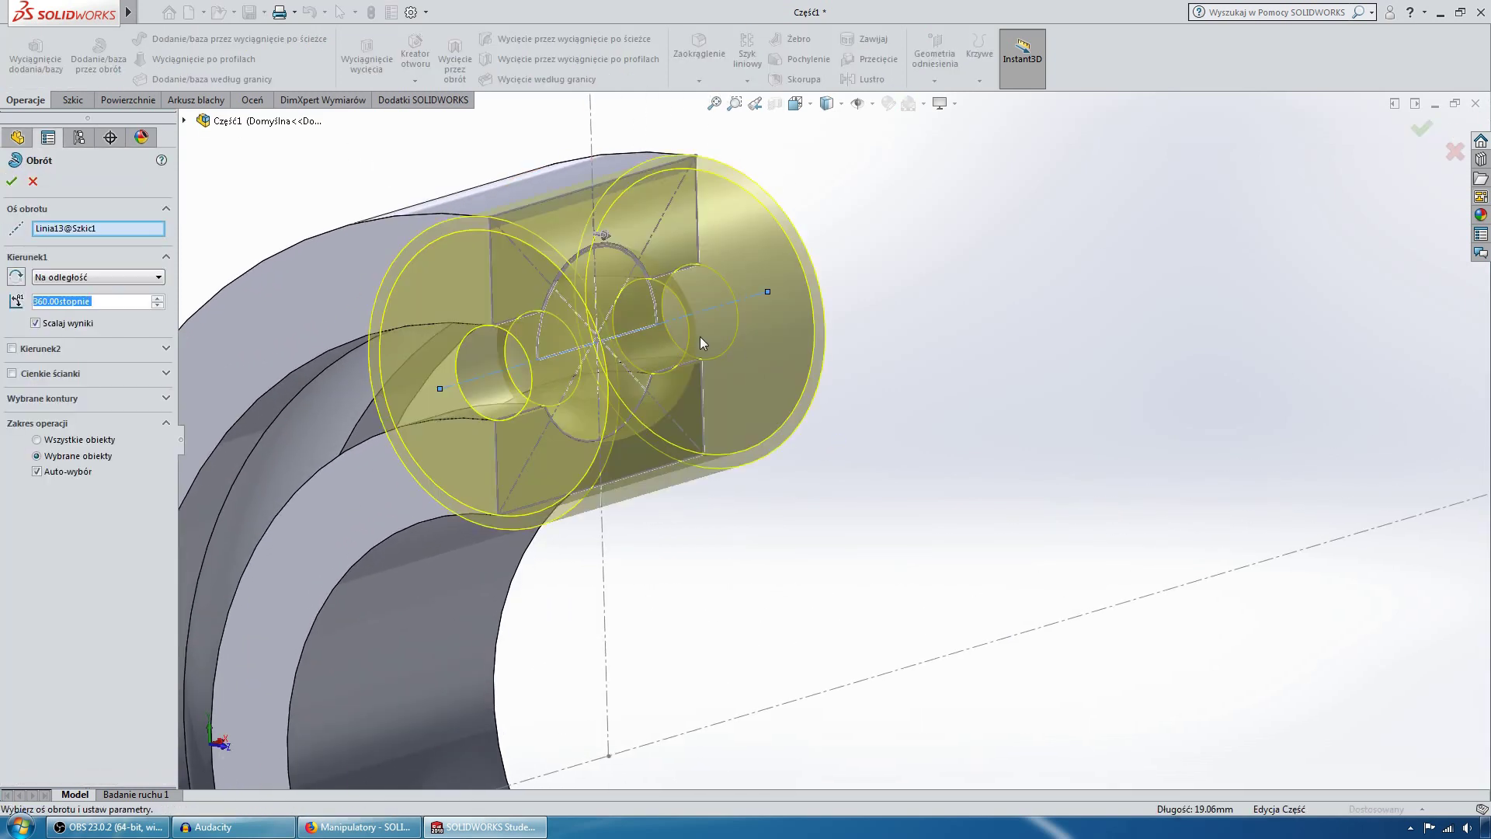
{"action": "left_click", "coordinate": [33, 181]}
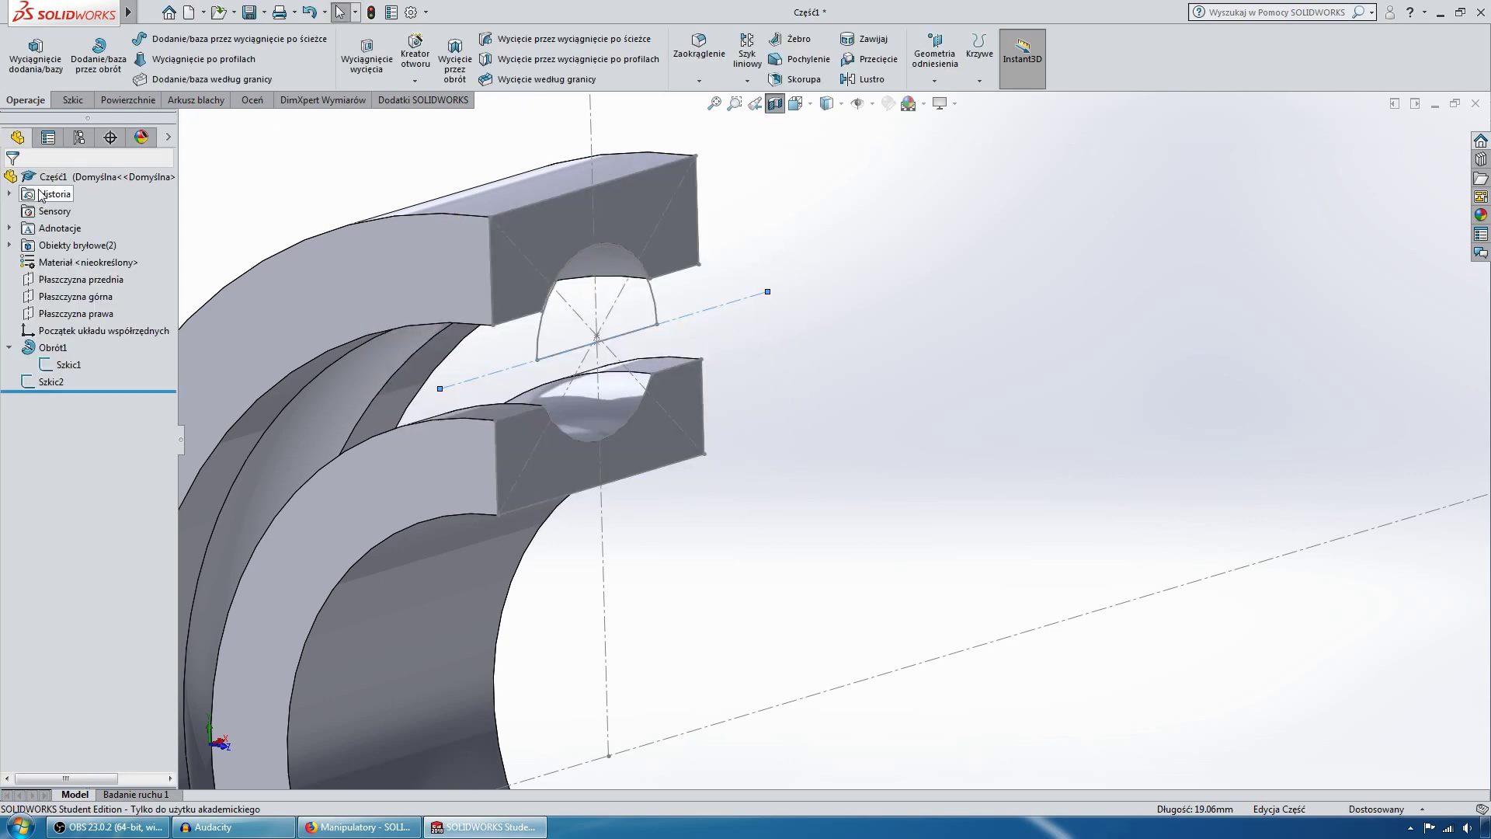
{"action": "right_click", "coordinate": [59, 364]}
{"action": "left_click", "coordinate": [73, 326]}
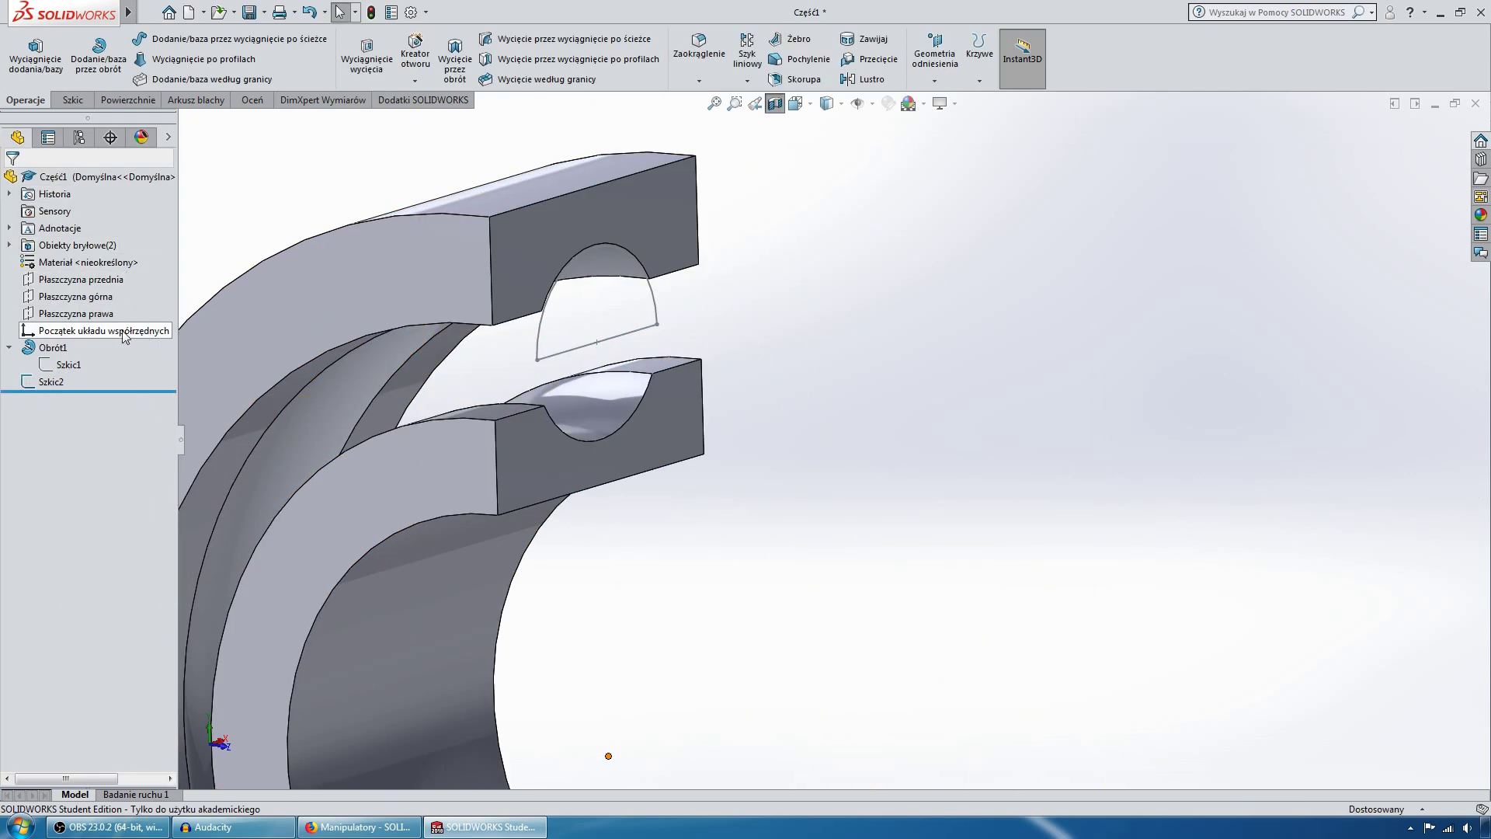
Step: Revolve the semicircle 360° about its axis line into the solid ball Obrót2
{"action": "mouse_move", "coordinate": [890, 310]}
{"action": "middle_mouse_down", "text": "ctrl"}
{"action": "mouse_move", "coordinate": [930, 309]}
{"action": "mouse_move", "coordinate": [854, 310]}
{"action": "middle_mouse_up", "text": "ctrl"}
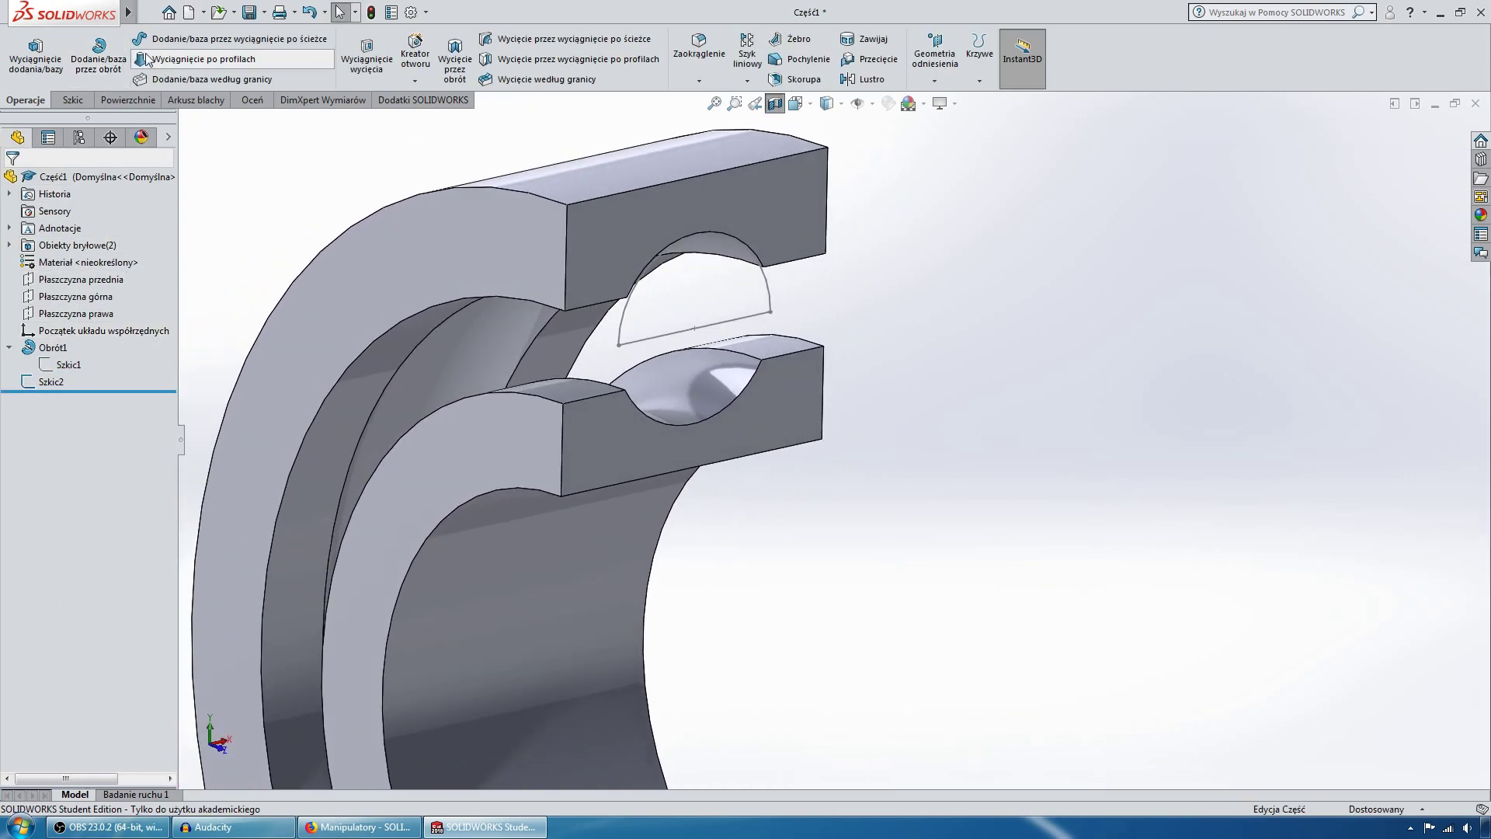
{"action": "left_click", "coordinate": [99, 54]}
{"action": "left_click", "coordinate": [758, 313]}
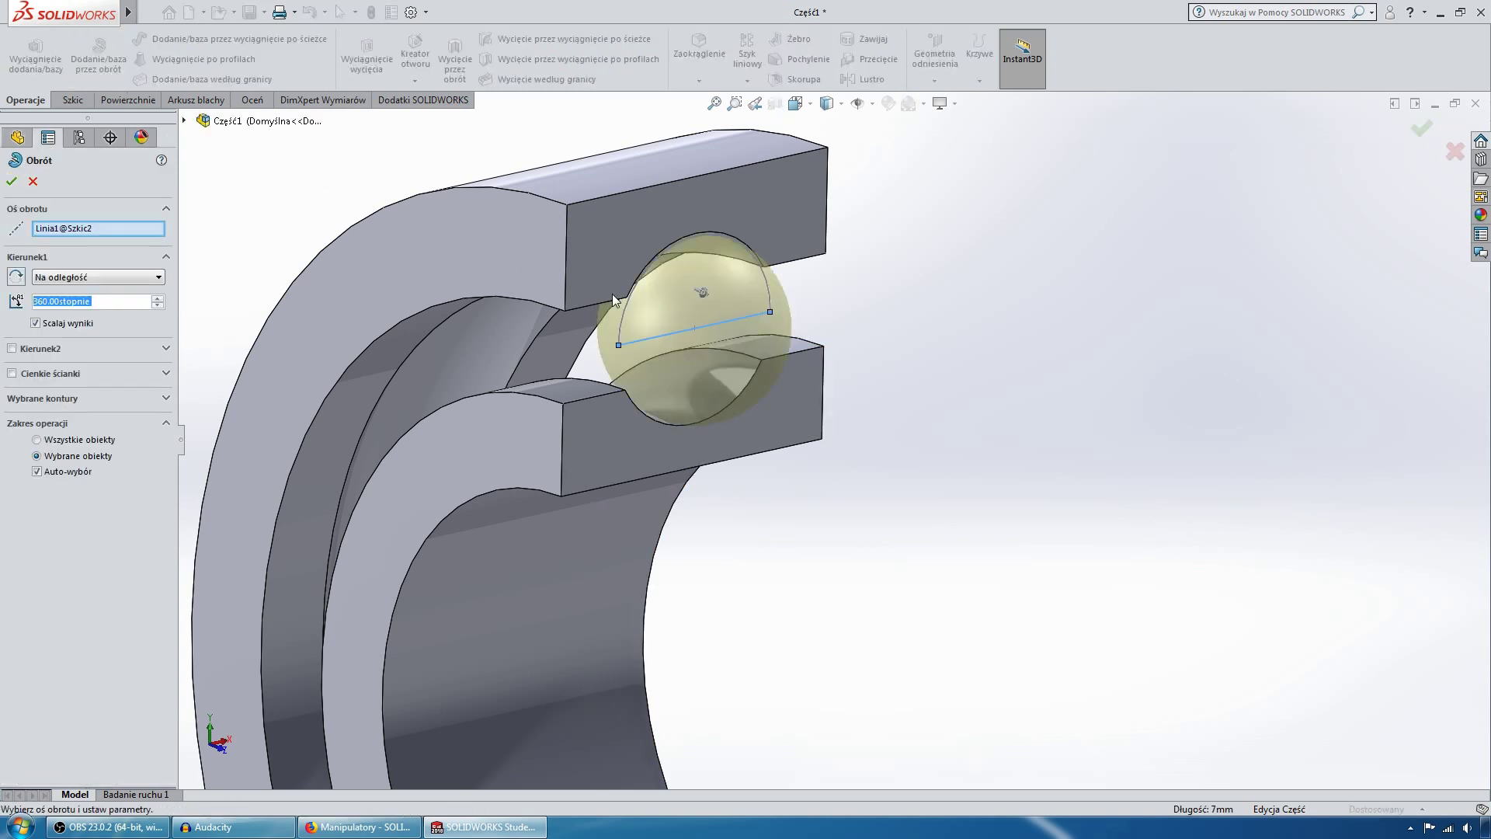
{"action": "key", "text": "Return"}
Step: Inspect the bearing and its new ball from several angles, then open the Szyk liniowy dropdown
{"action": "scroll", "coordinate": [1079, 248], "scroll_direction": "up", "scroll_amount": 3}
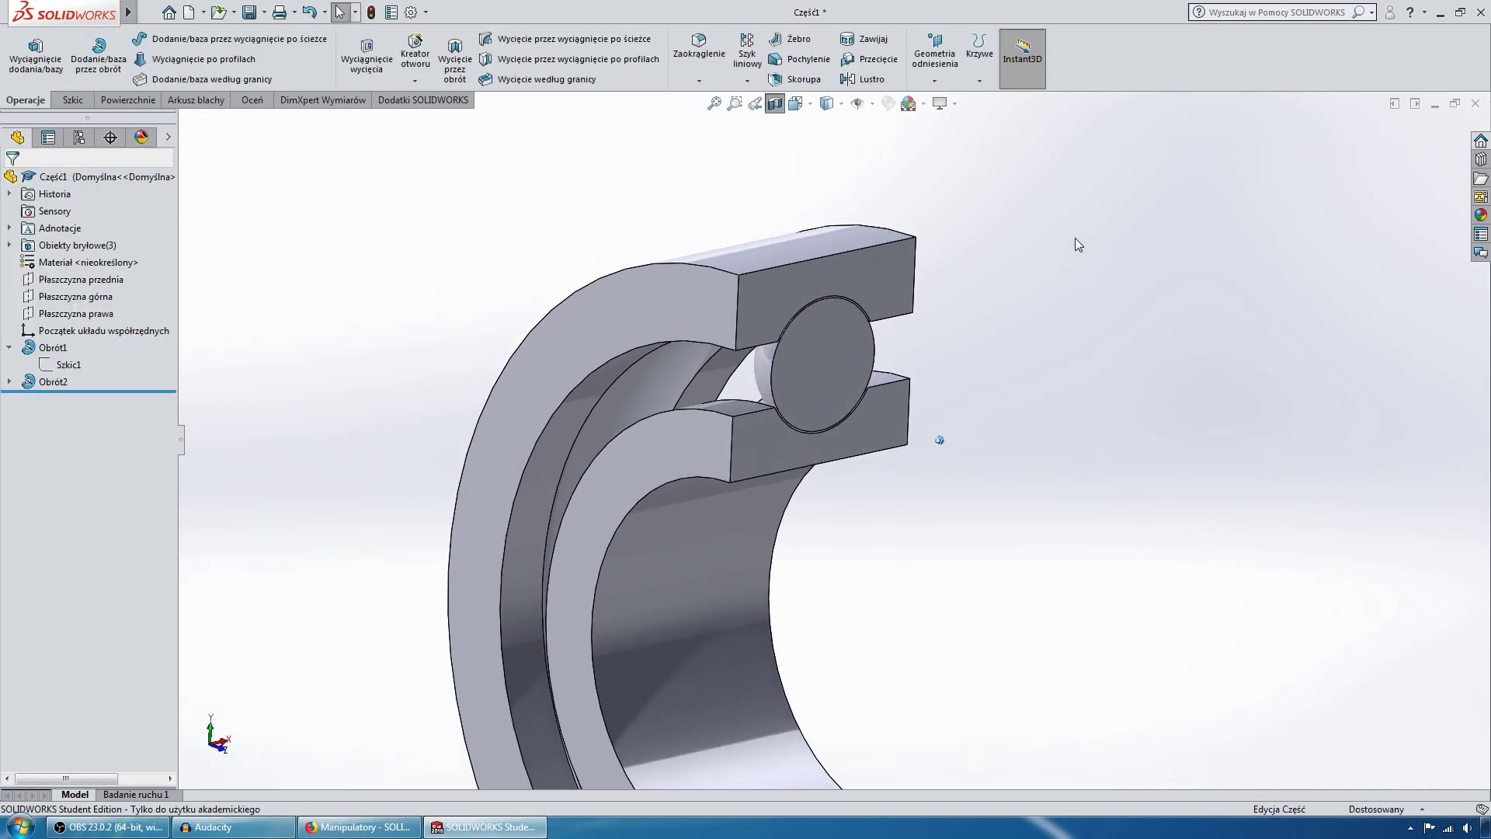
{"action": "mouse_move", "coordinate": [1218, 160]}
{"action": "middle_mouse_down"}
{"action": "mouse_move", "coordinate": [784, 135]}
{"action": "mouse_move", "coordinate": [1111, 263]}
{"action": "middle_mouse_up"}
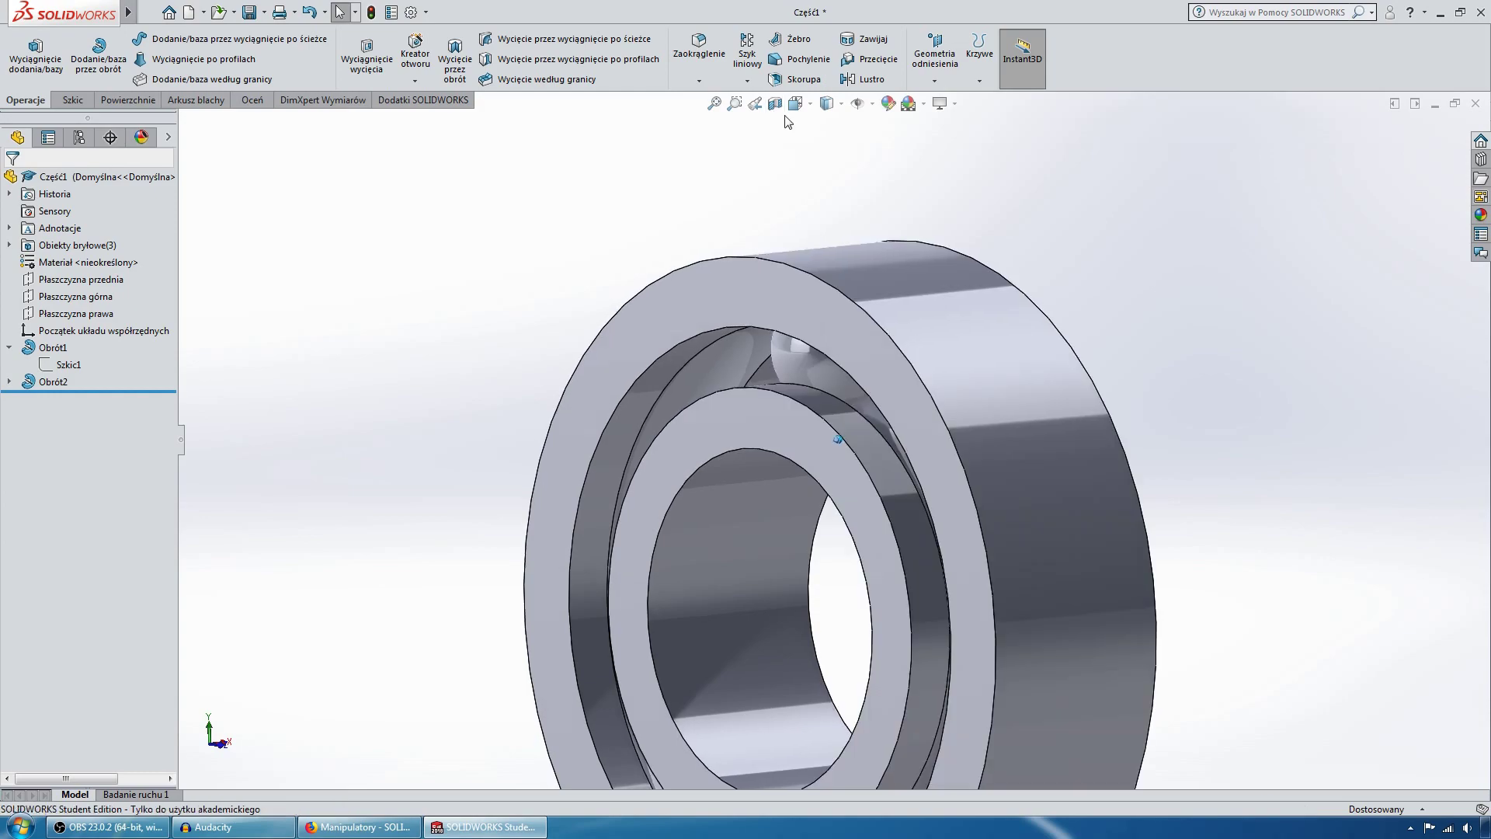
{"action": "key", "text": "Left"}
{"action": "key", "text": "Left"}
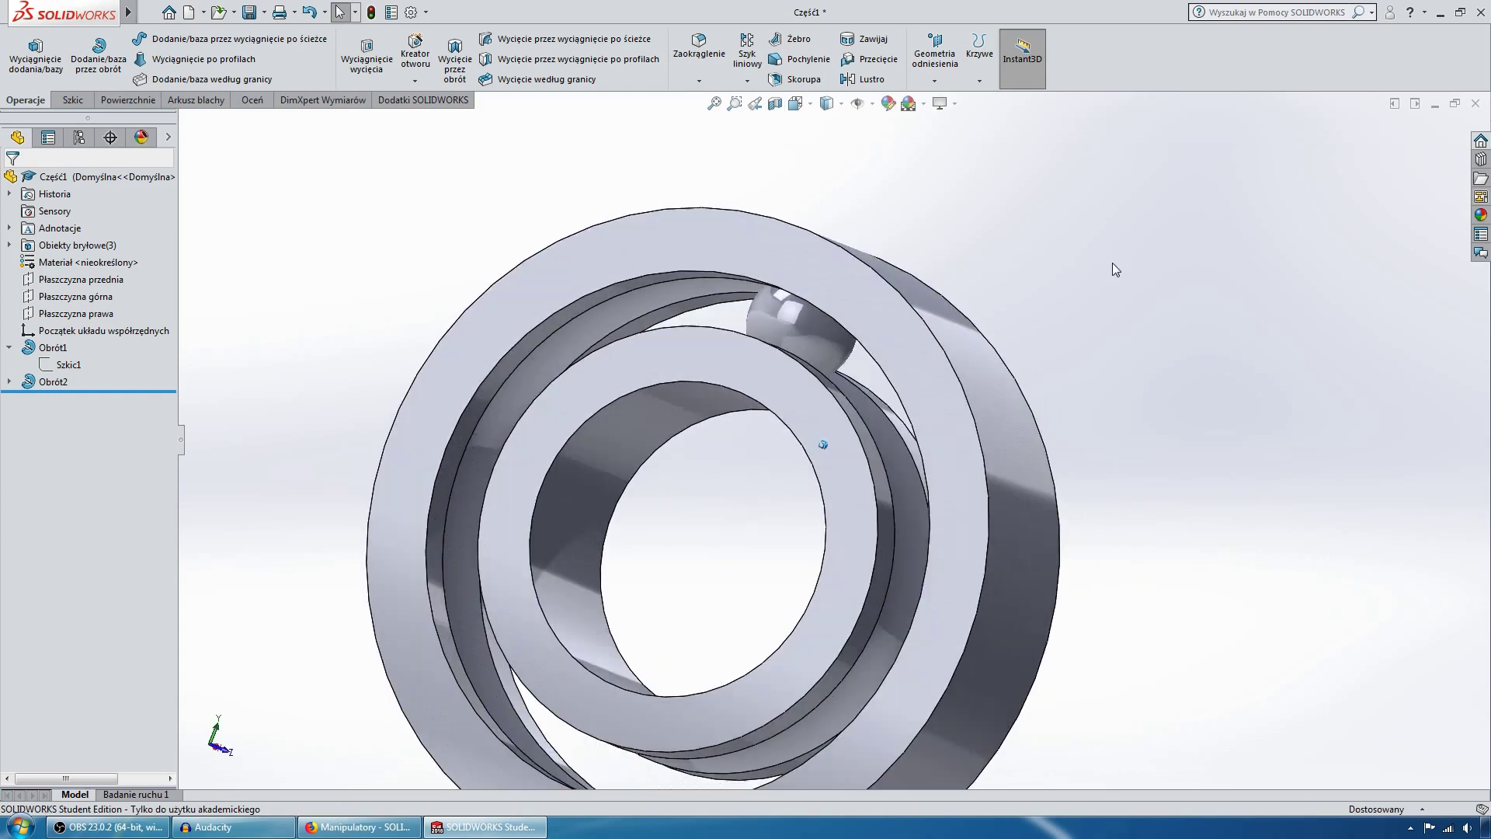
{"action": "key", "text": "Left"}
{"action": "key", "text": "Left"}
{"action": "key", "text": "Left"}
{"action": "key", "text": "Left"}
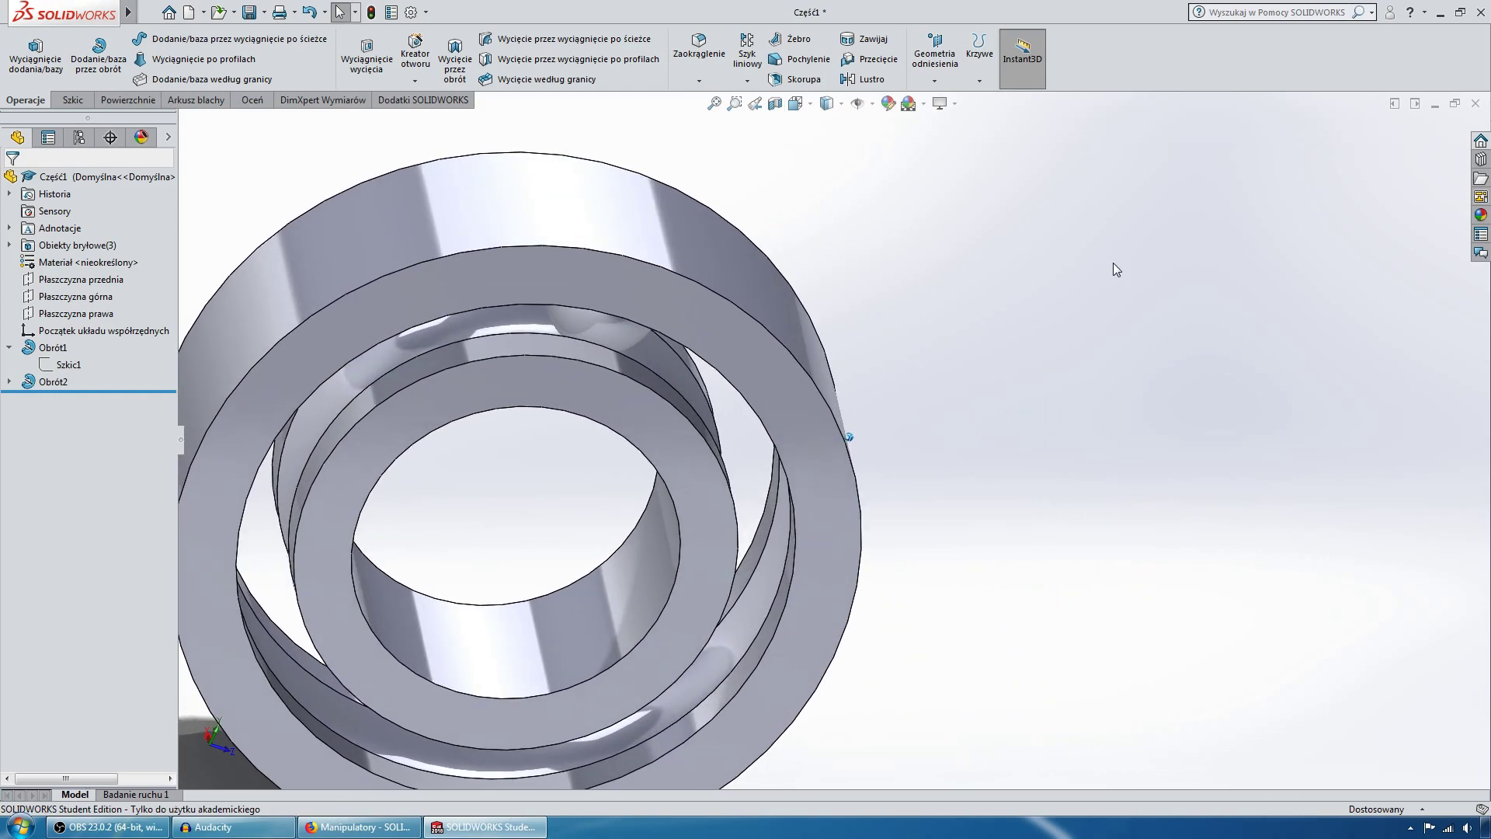
{"action": "key", "text": "Up"}
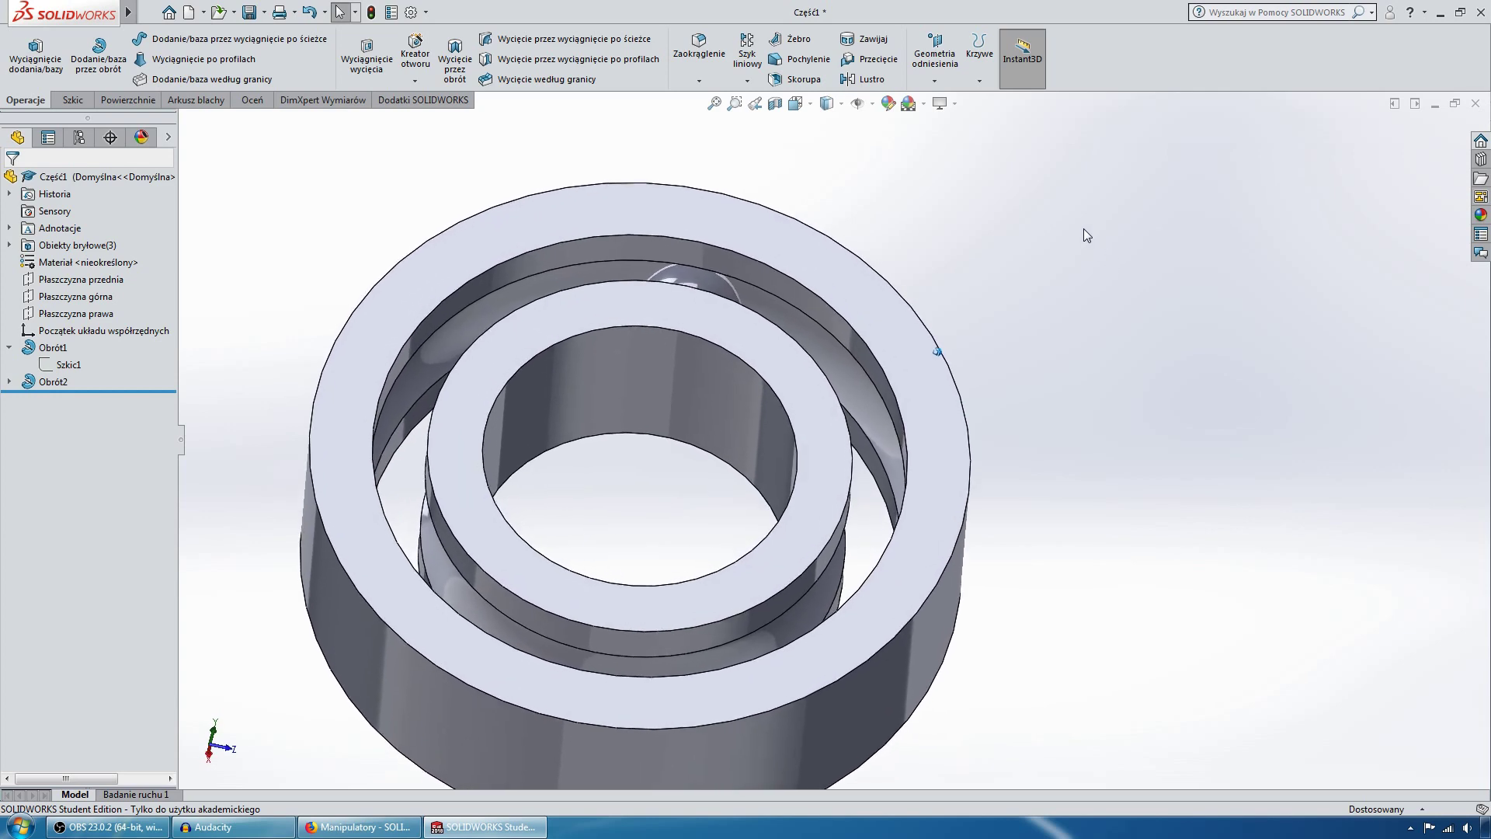
{"action": "left_click", "coordinate": [747, 81]}
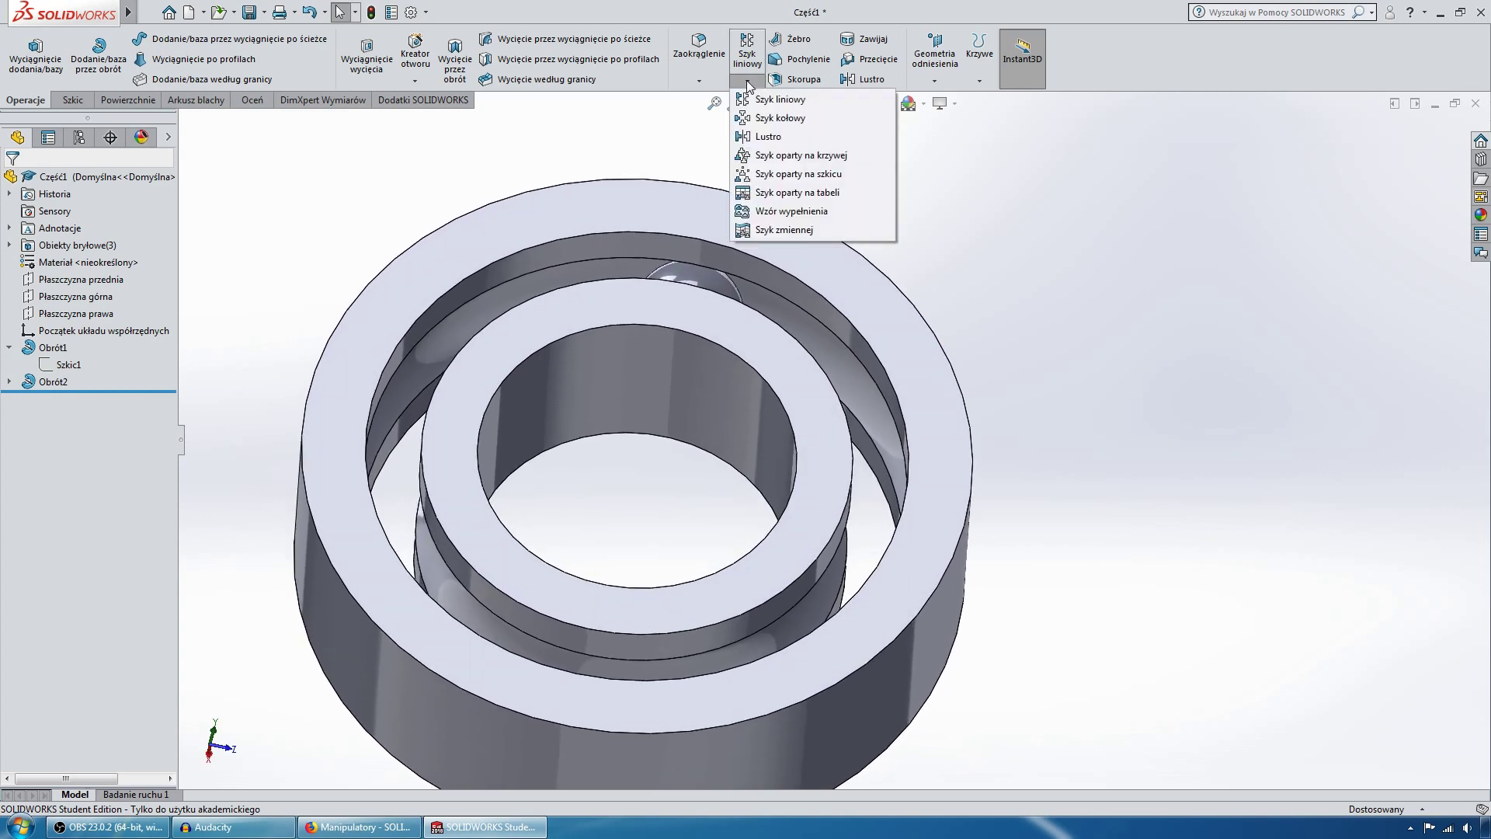
Step: Start Szyk kołowy patterning the ball body Obrót2 and orbit to reach the bore face
{"action": "left_click", "coordinate": [804, 119]}
{"action": "key", "text": "Down"}
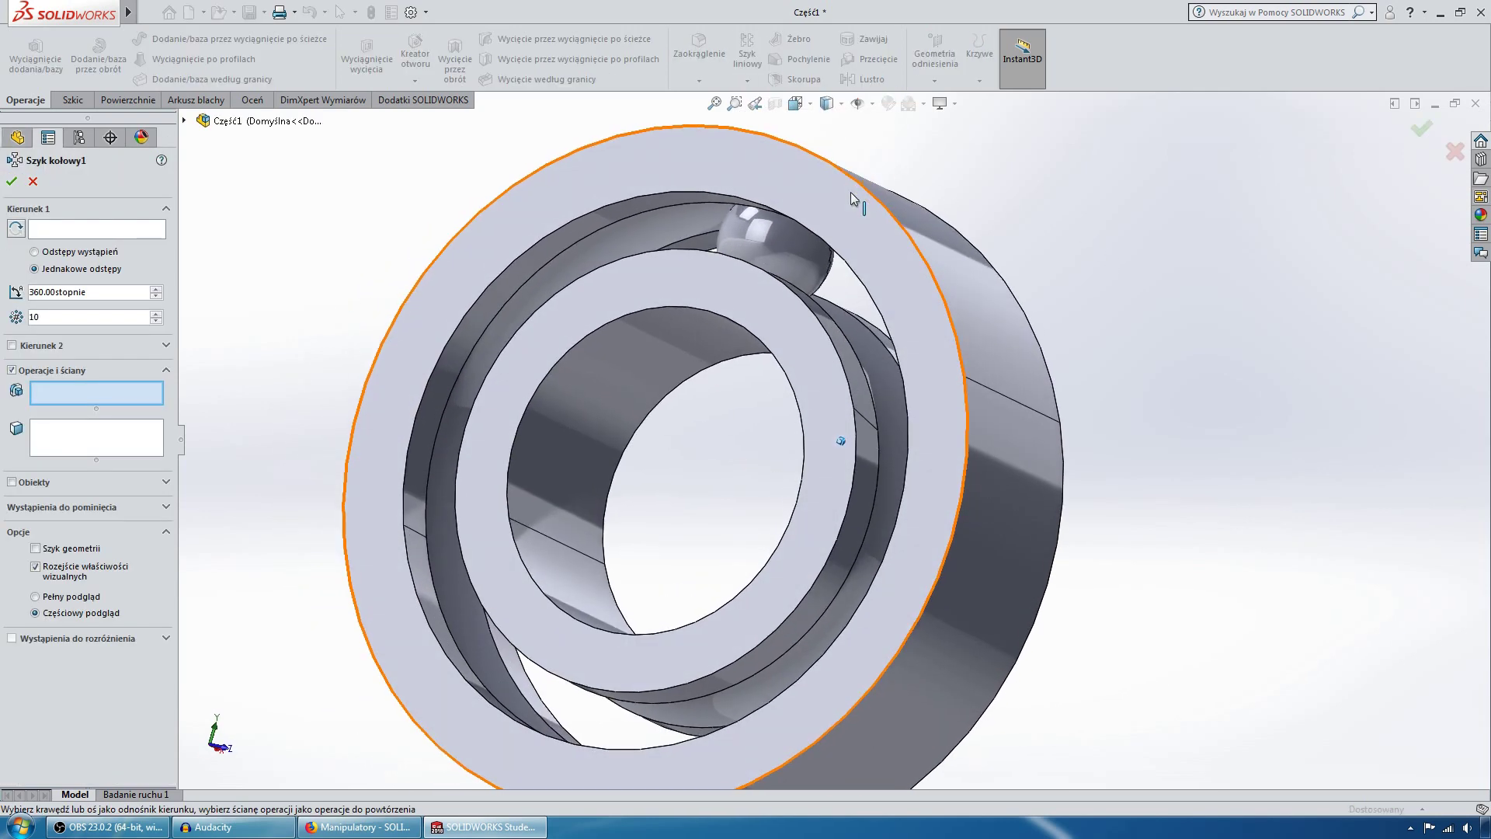
{"action": "key", "text": "Right"}
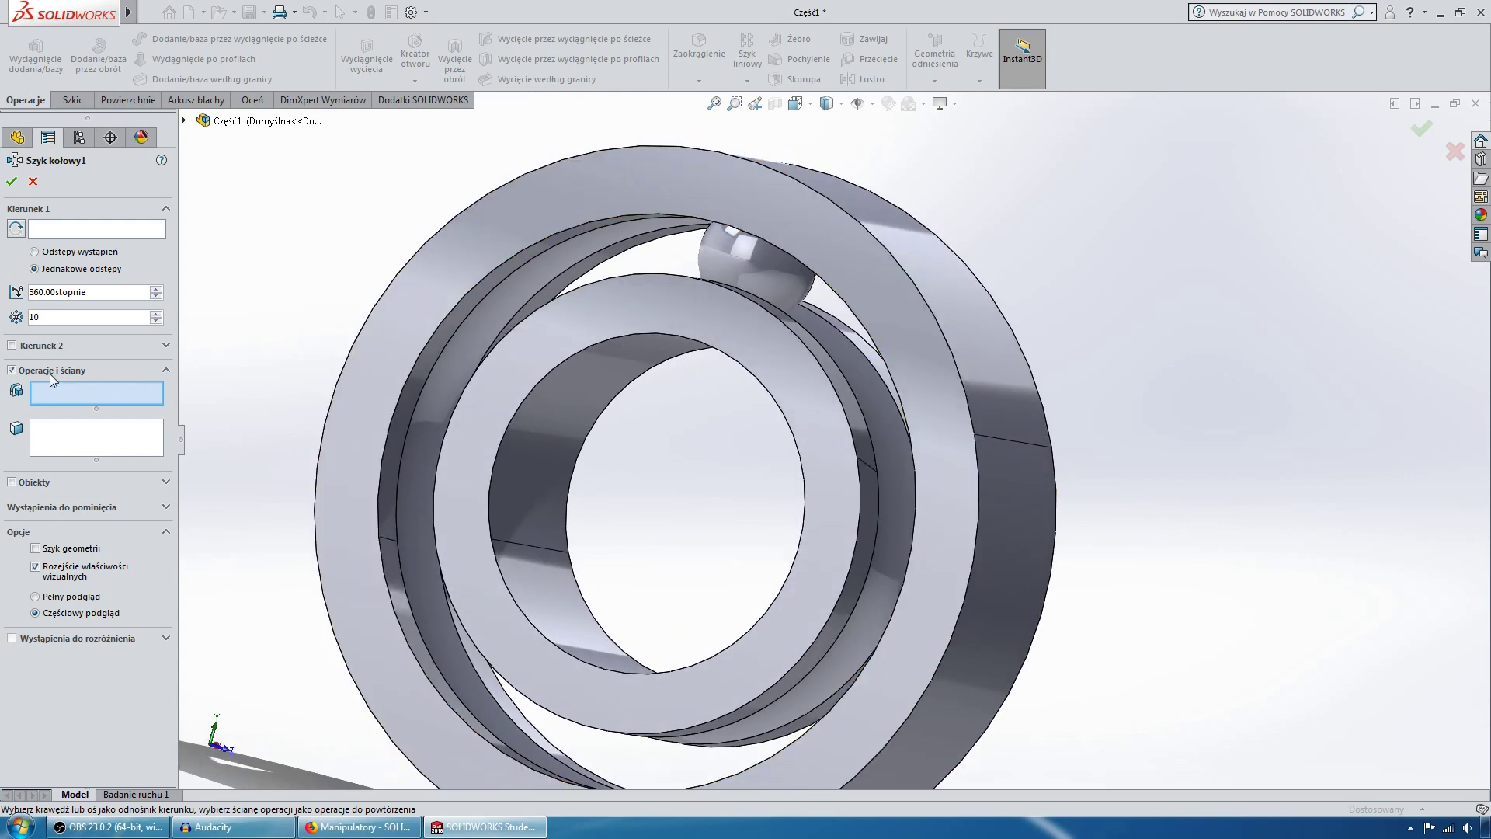
{"action": "key", "text": "Down"}
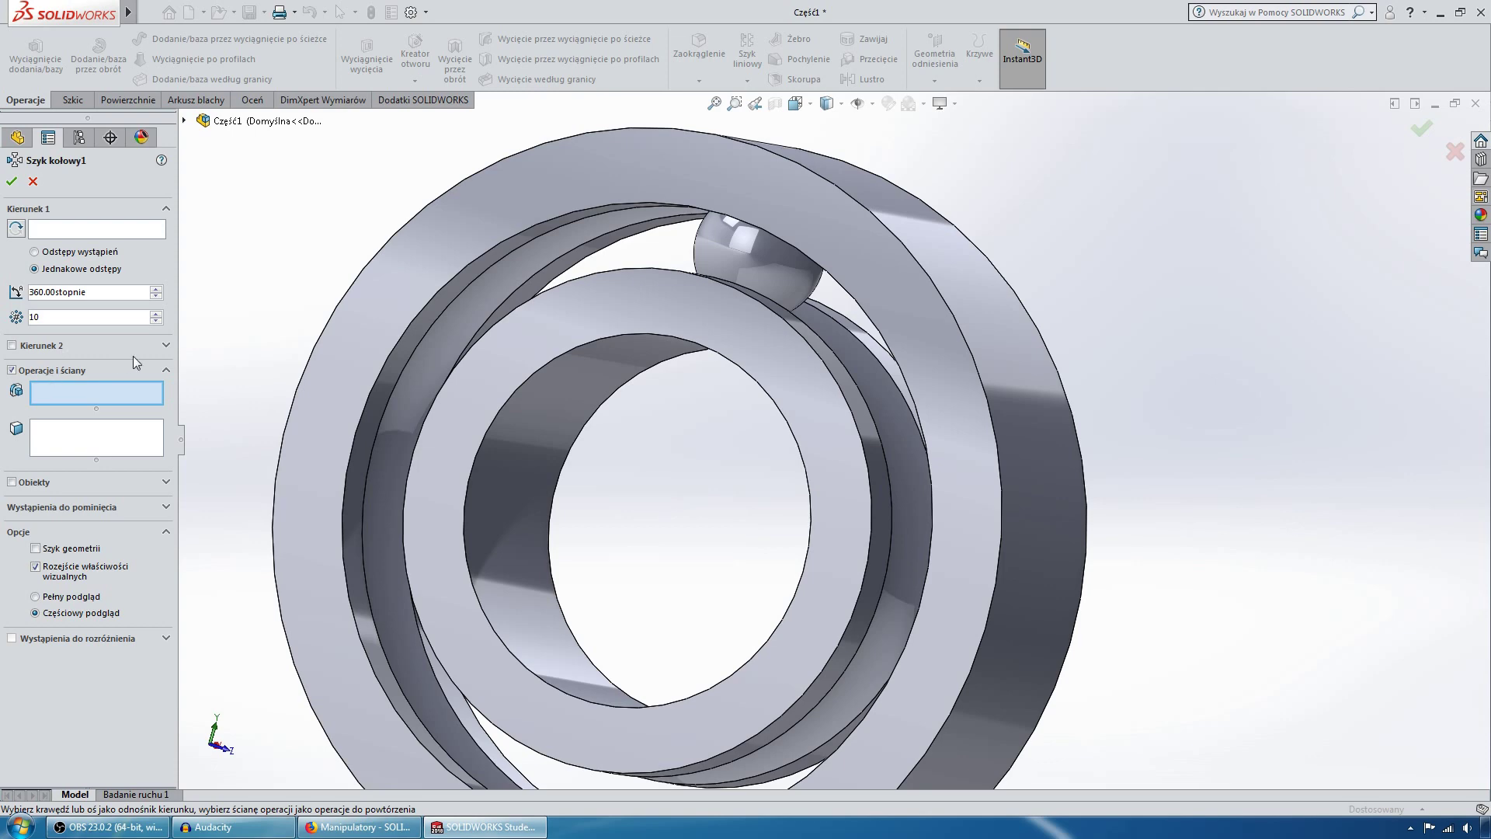
{"action": "mouse_move", "coordinate": [609, 419]}
{"action": "middle_mouse_down"}
{"action": "mouse_move", "coordinate": [636, 376]}
{"action": "mouse_move", "coordinate": [649, 383]}
{"action": "mouse_move", "coordinate": [659, 331]}
{"action": "middle_mouse_up"}
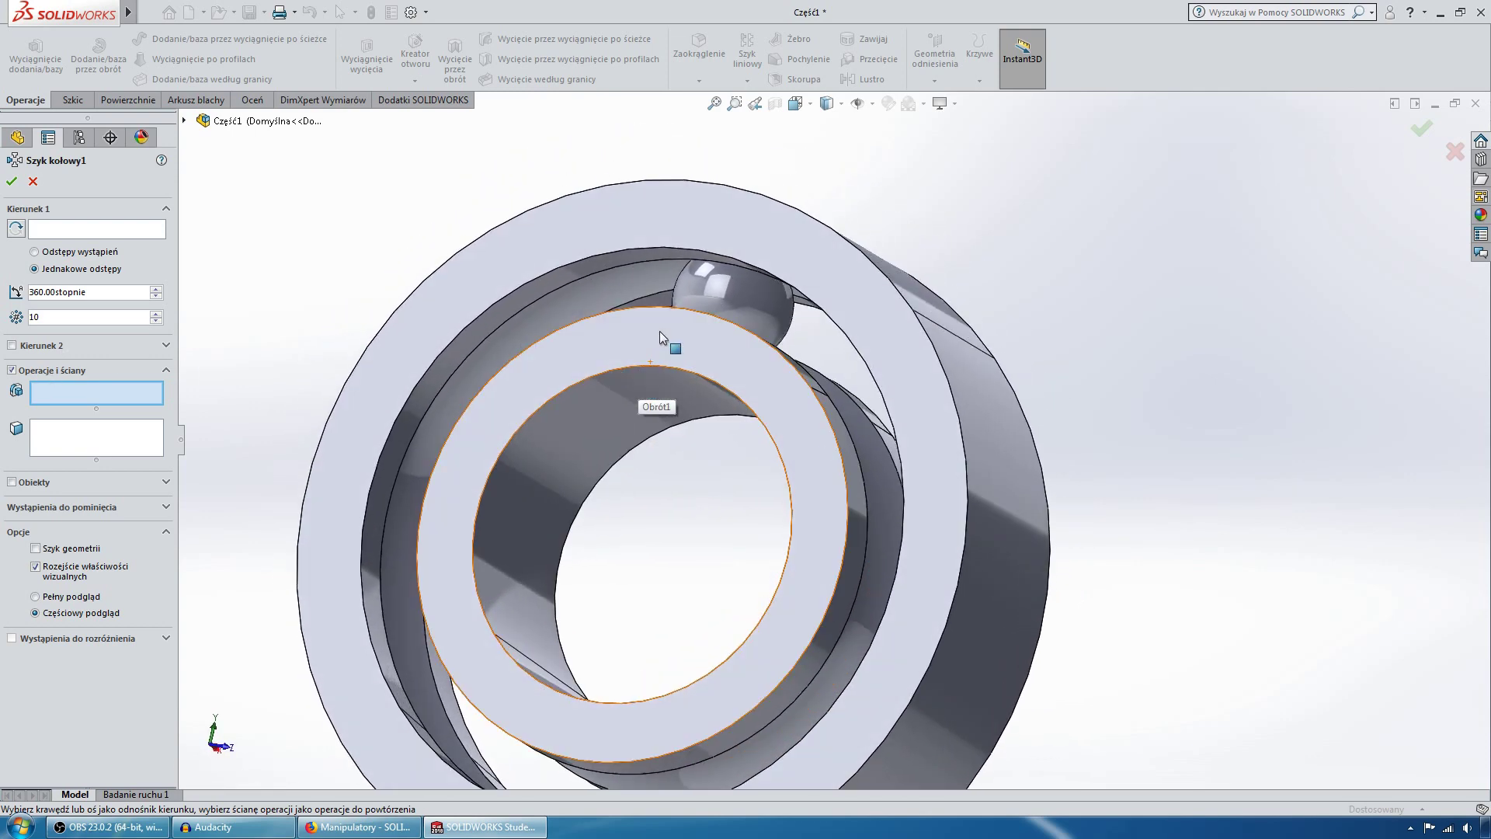
{"action": "left_click", "coordinate": [24, 372]}
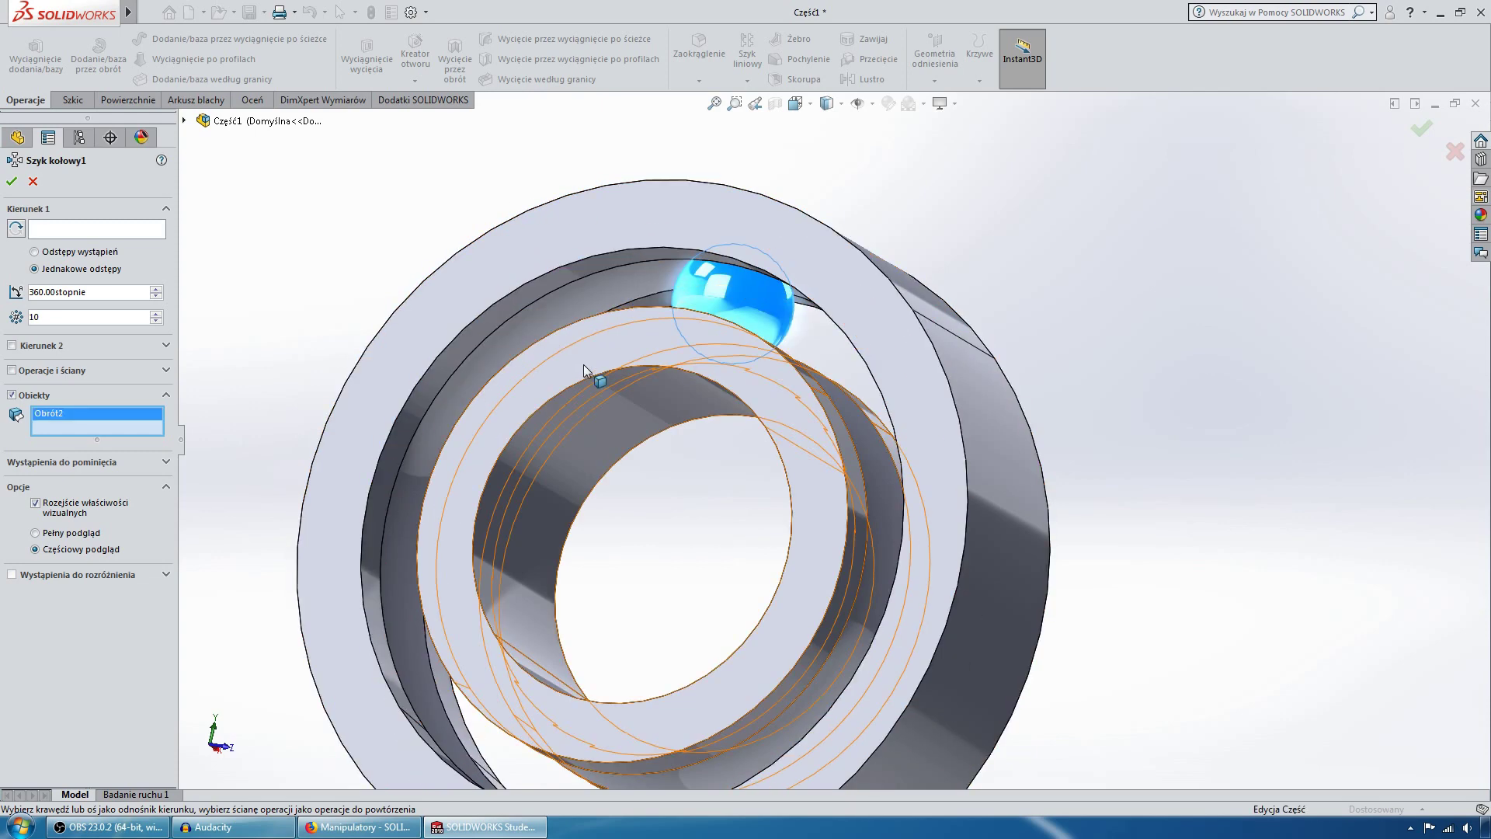
{"action": "middle_click_drag", "start_coordinate": [738, 354], "coordinate": [796, 278]}
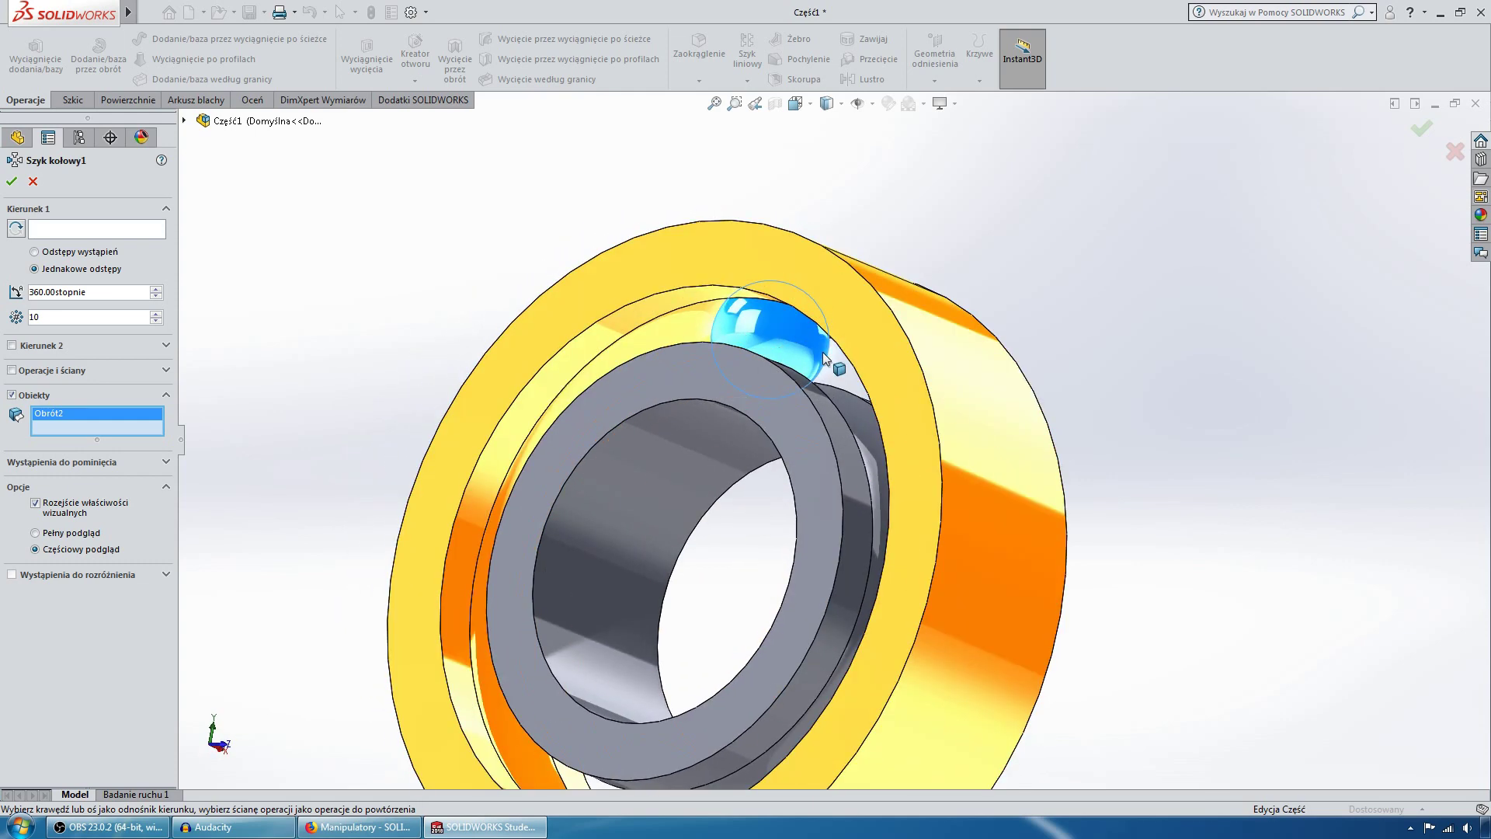
{"action": "scroll", "coordinate": [739, 292], "scroll_direction": "up", "scroll_amount": 2}
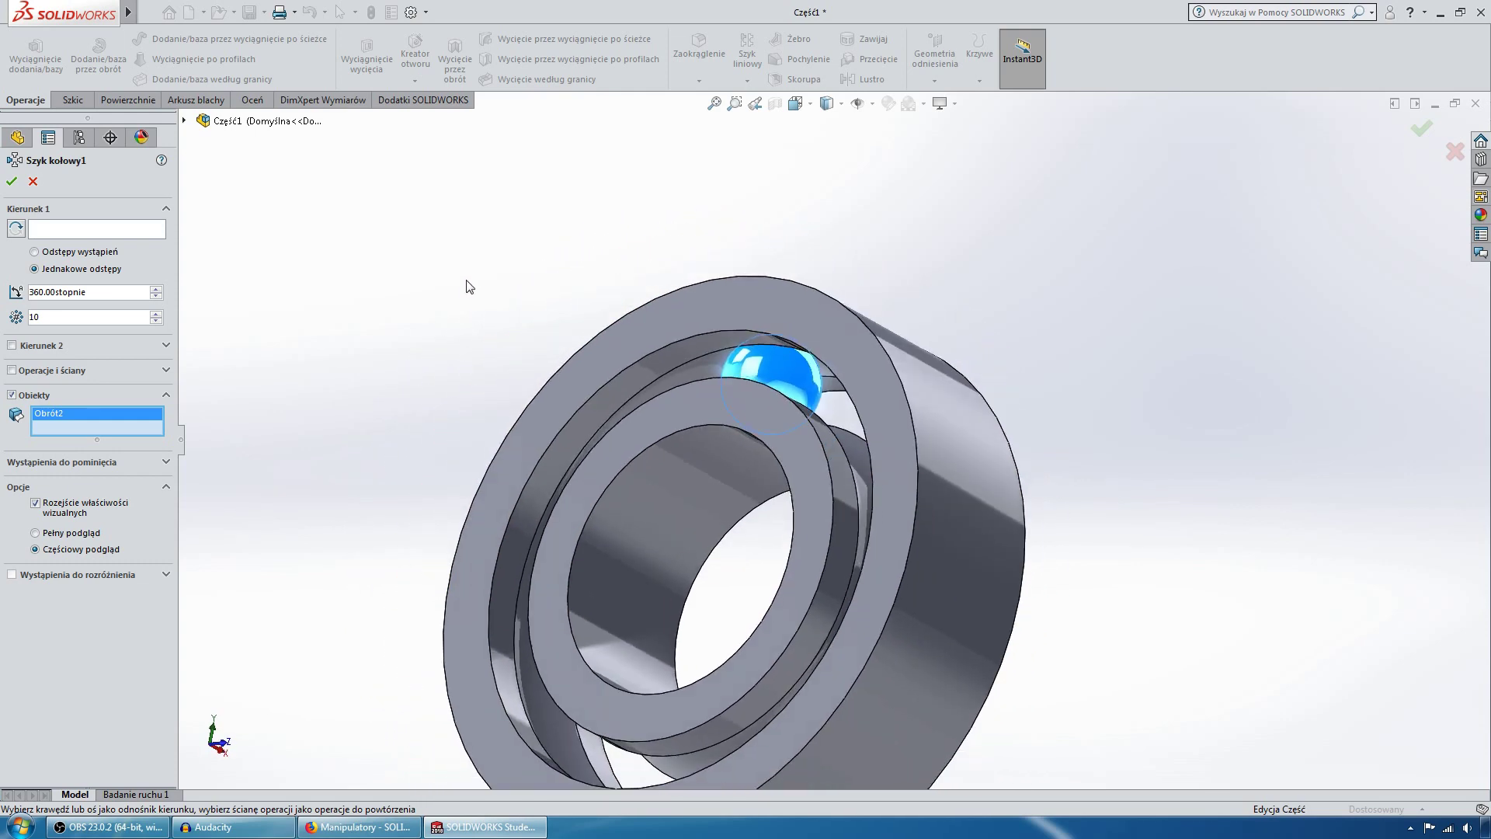
{"action": "key", "text": "Up"}
{"action": "key", "text": "Up"}
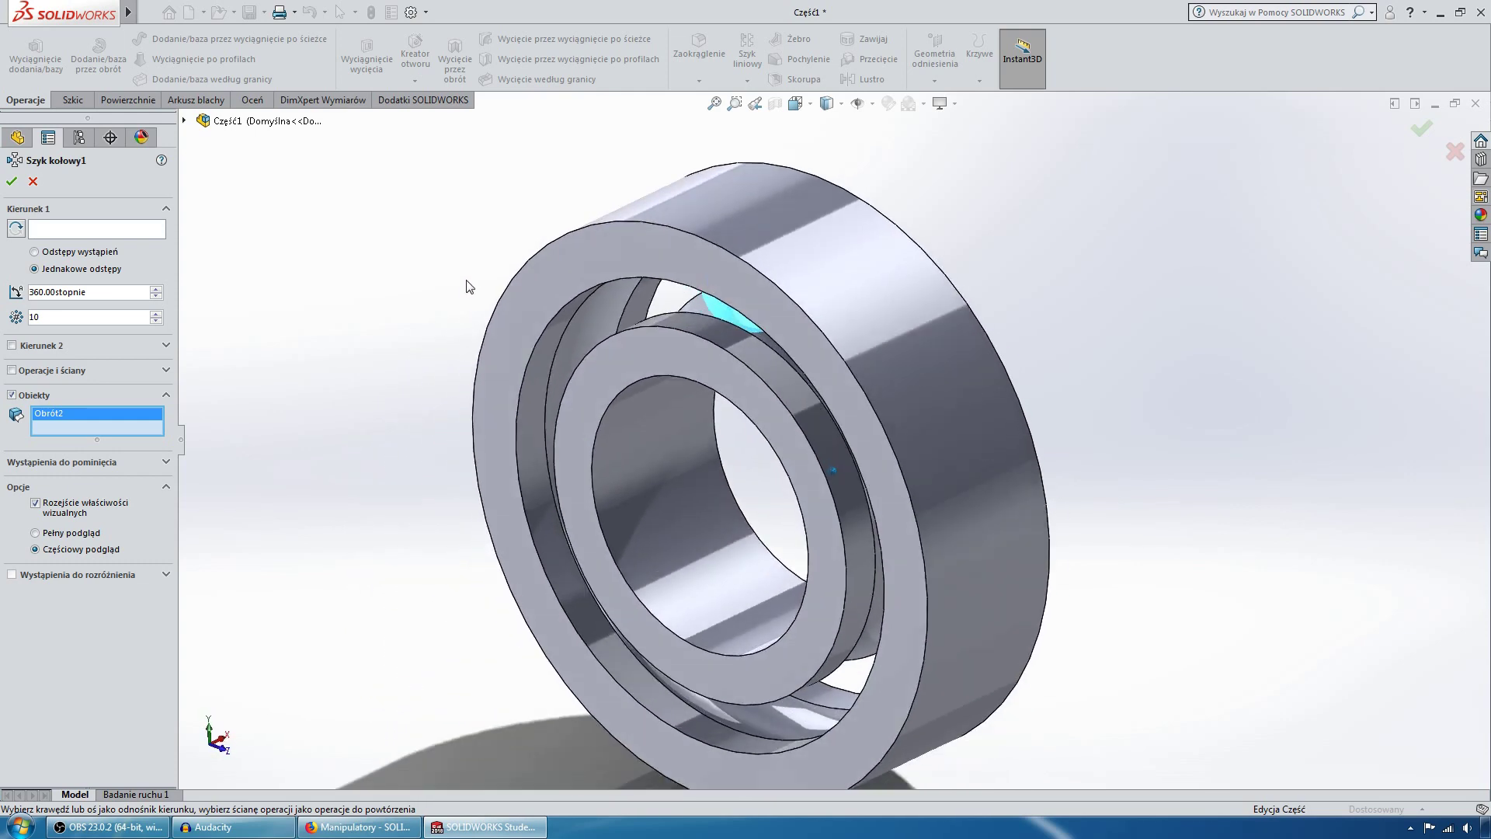
{"action": "key", "text": "Down"}
{"action": "key", "text": "Down"}
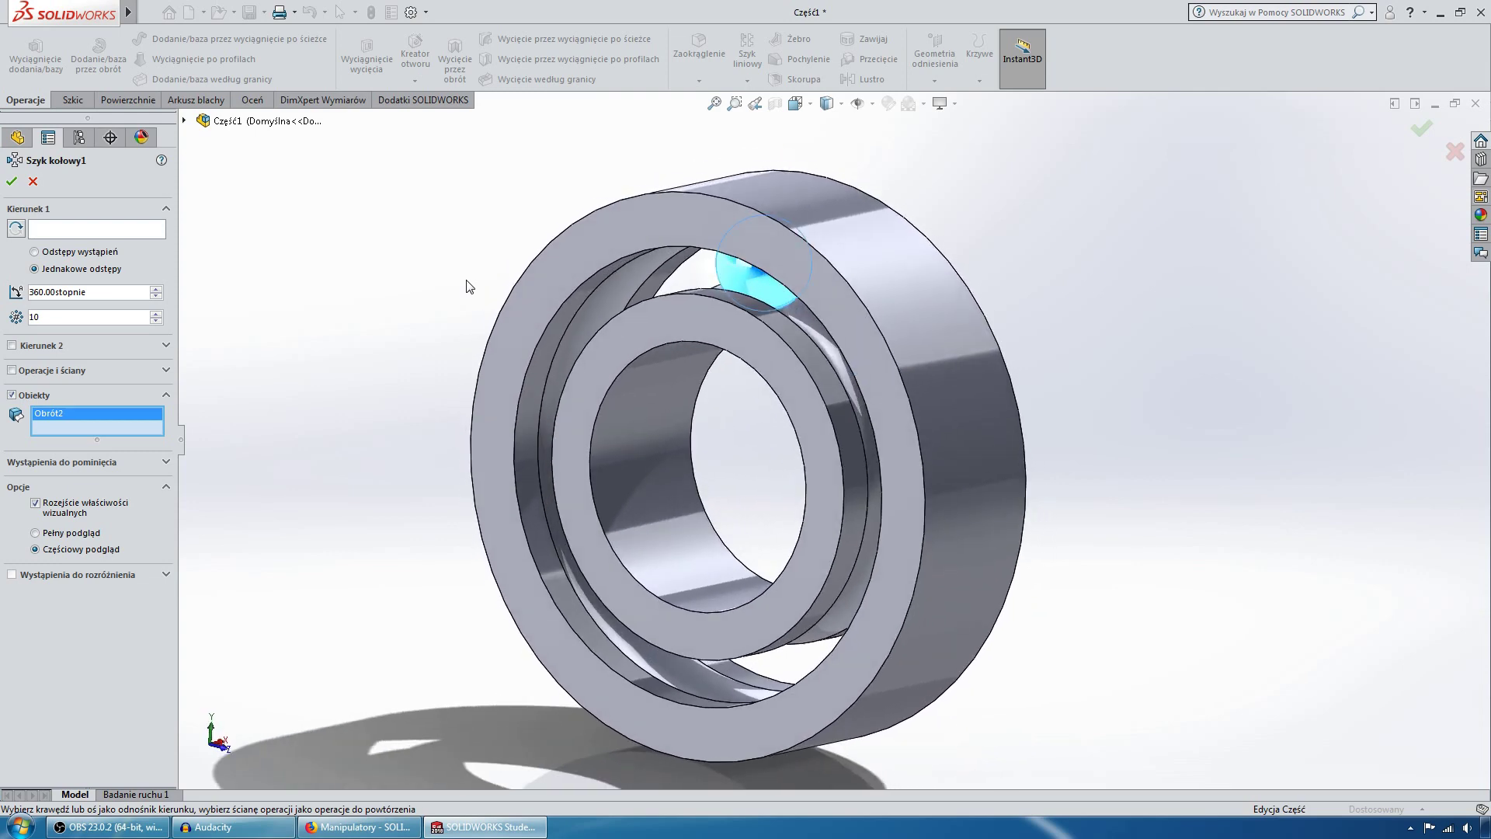
{"action": "middle_click_drag", "start_coordinate": [468, 287], "coordinate": [574, 191]}
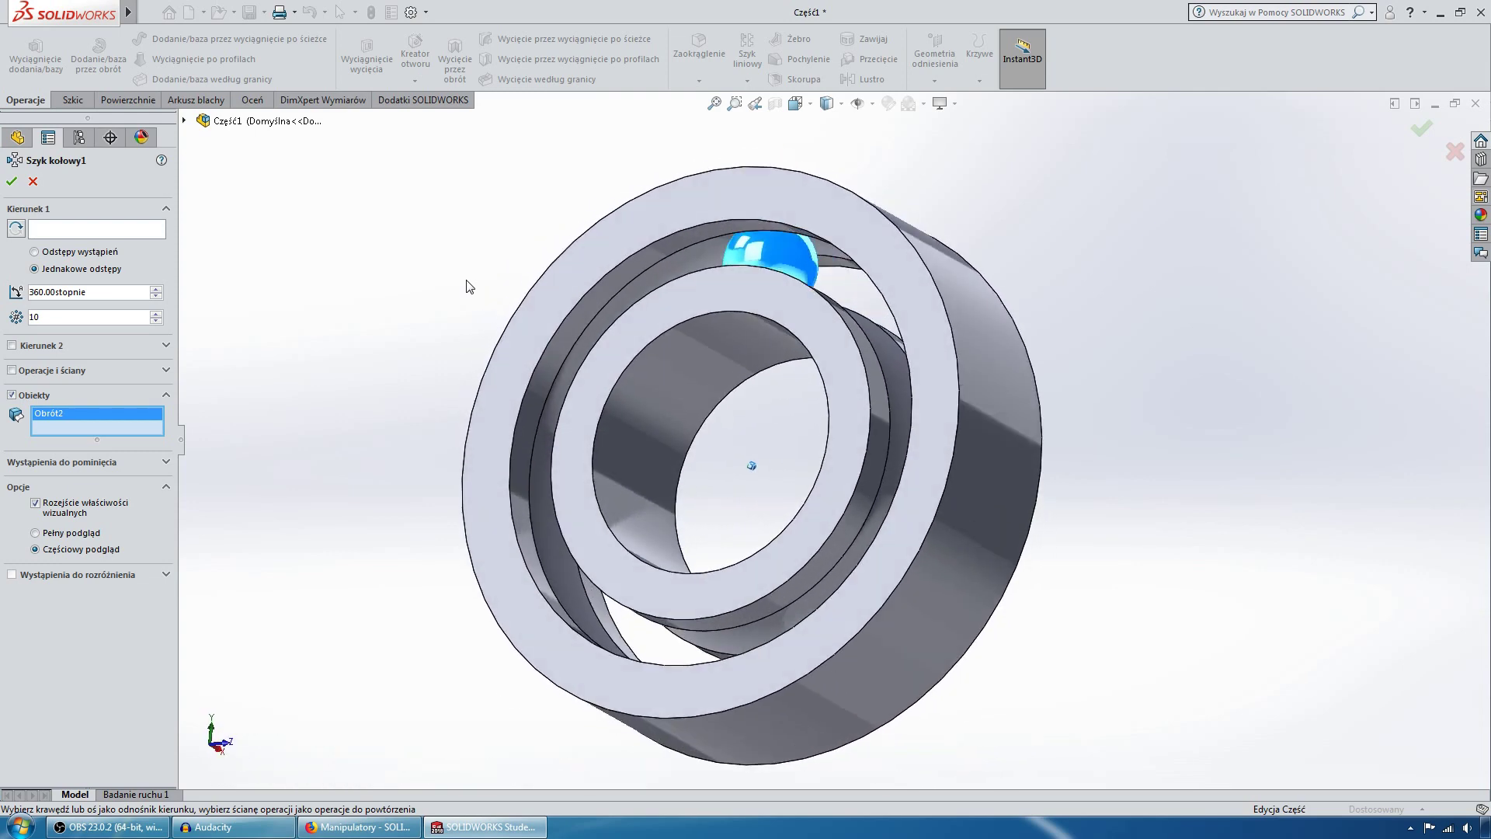
{"action": "middle_click_drag", "start_coordinate": [703, 219], "coordinate": [738, 476]}
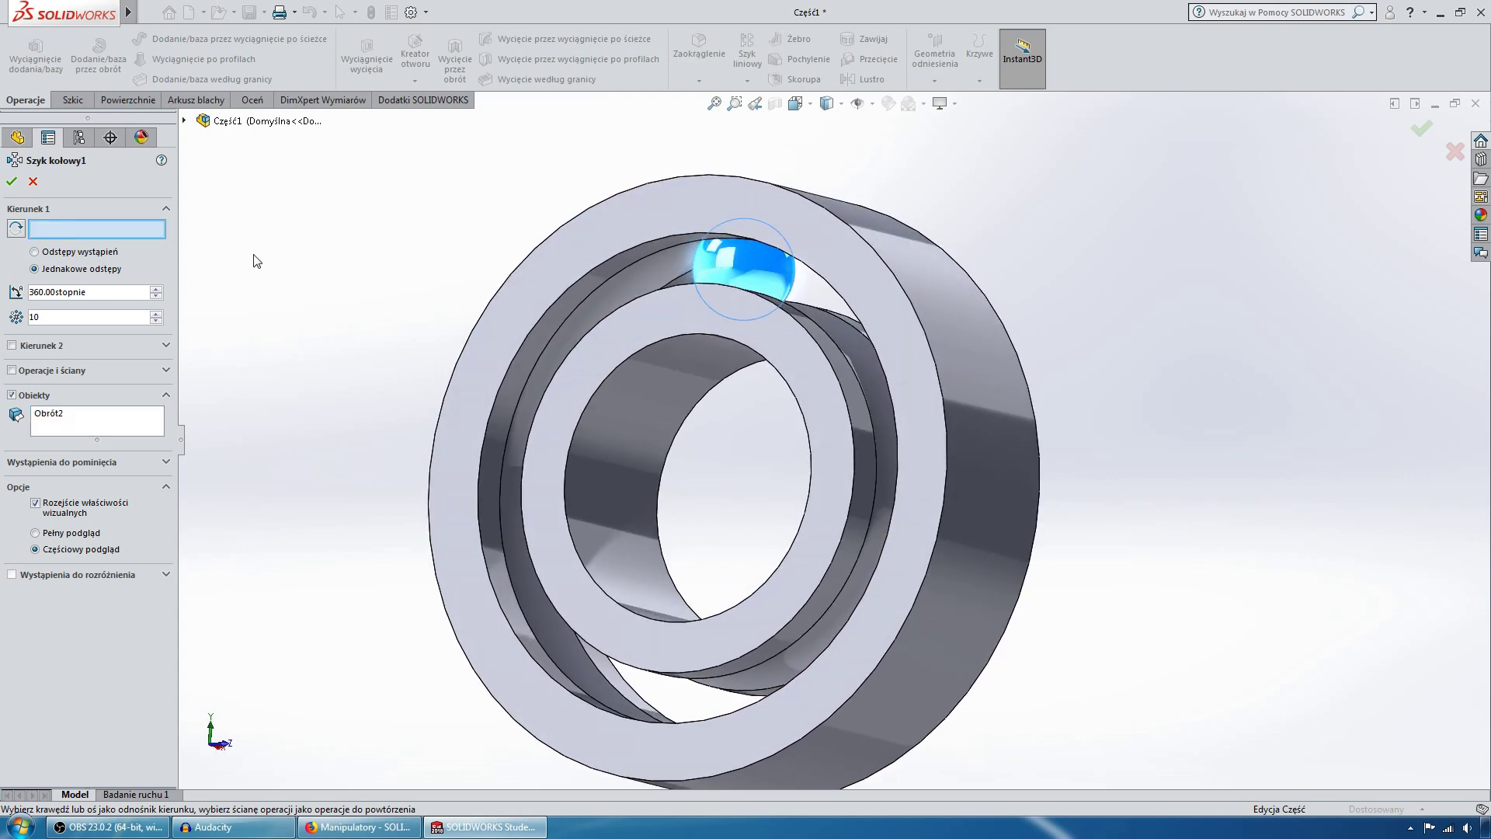
{"action": "key", "text": "Up"}
{"action": "key", "text": "Up"}
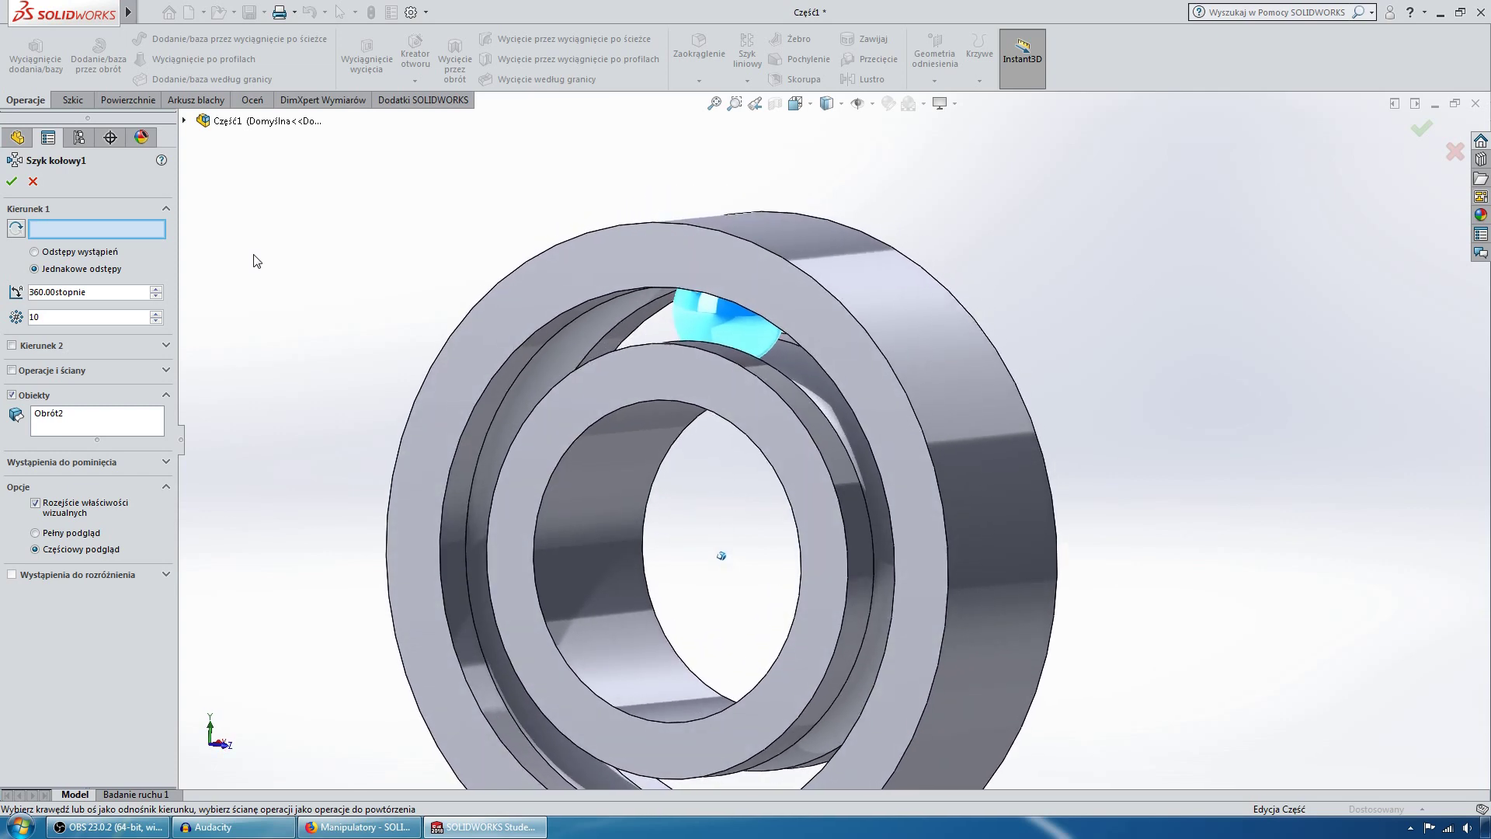
{"action": "key", "text": "Down"}
{"action": "key", "text": "Up"}
Step: Use the bore face as the pattern axis and set 10 instances over 360°
{"action": "left_click", "coordinate": [617, 468]}
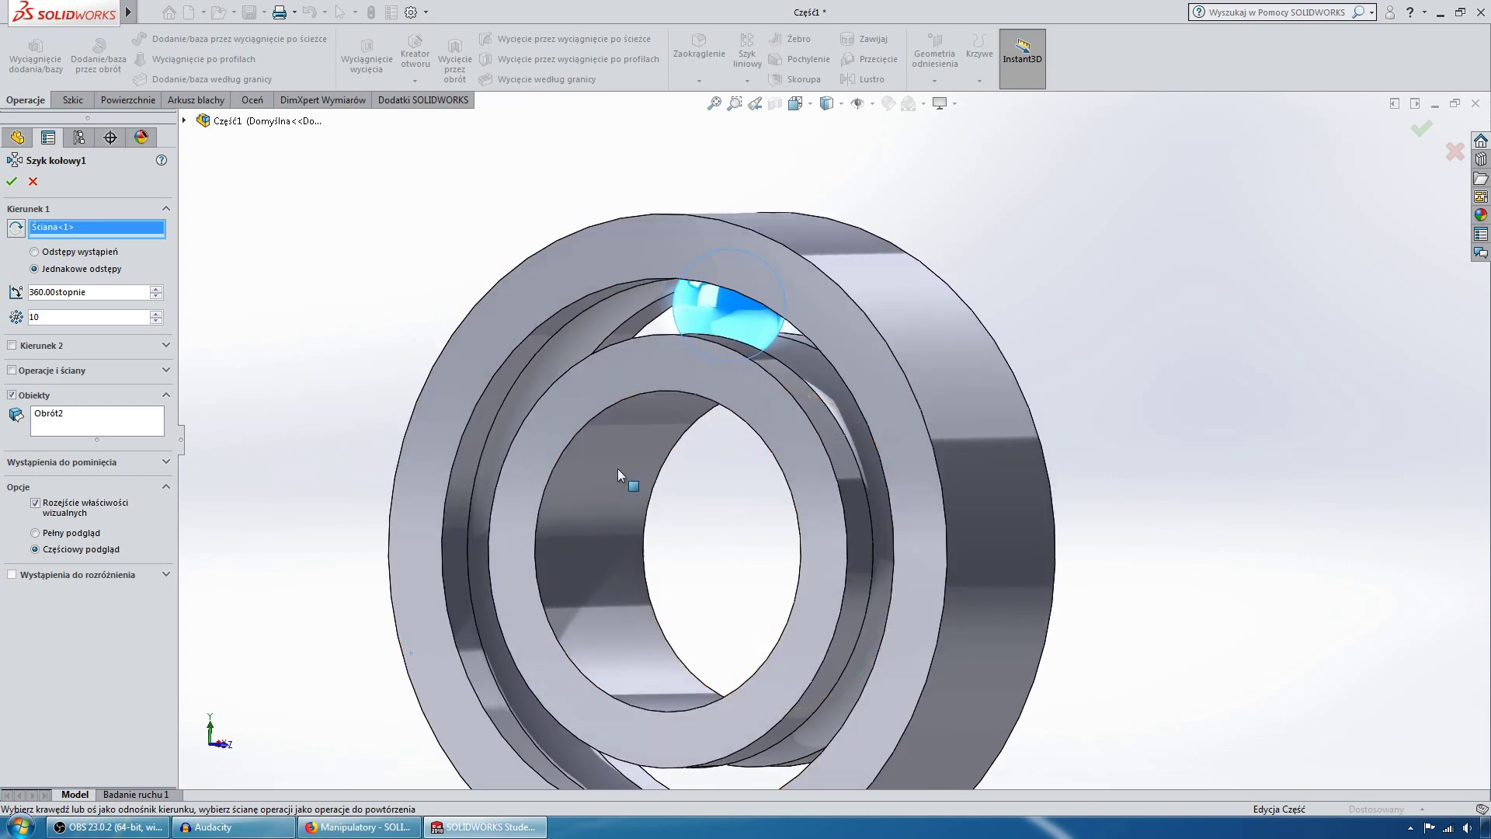
{"action": "key", "text": "Right"}
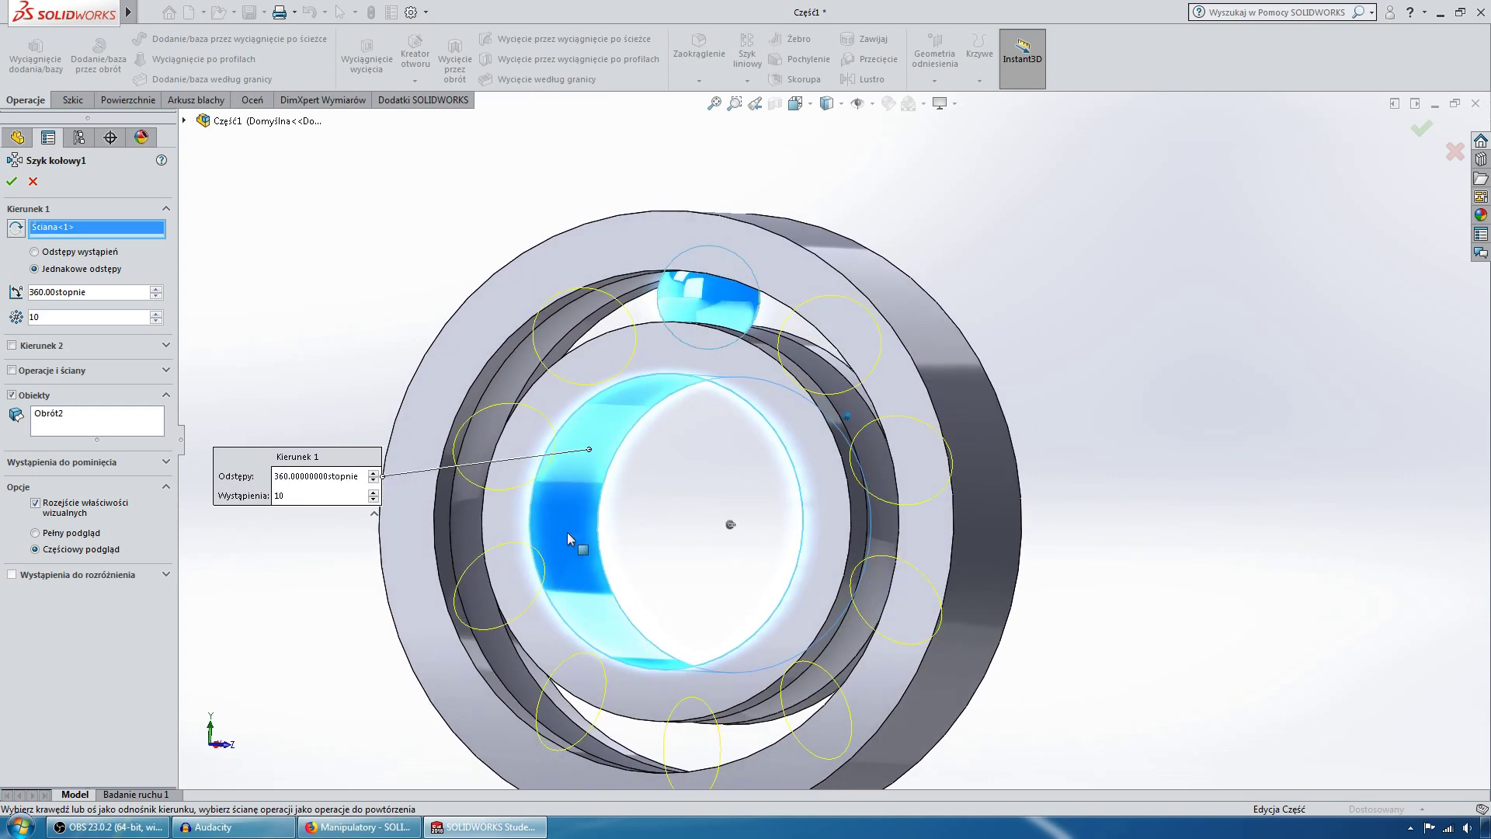
{"action": "mouse_move", "coordinate": [468, 420]}
{"action": "middle_mouse_down"}
{"action": "mouse_move", "coordinate": [629, 214]}
{"action": "mouse_move", "coordinate": [316, 239]}
{"action": "middle_mouse_up"}
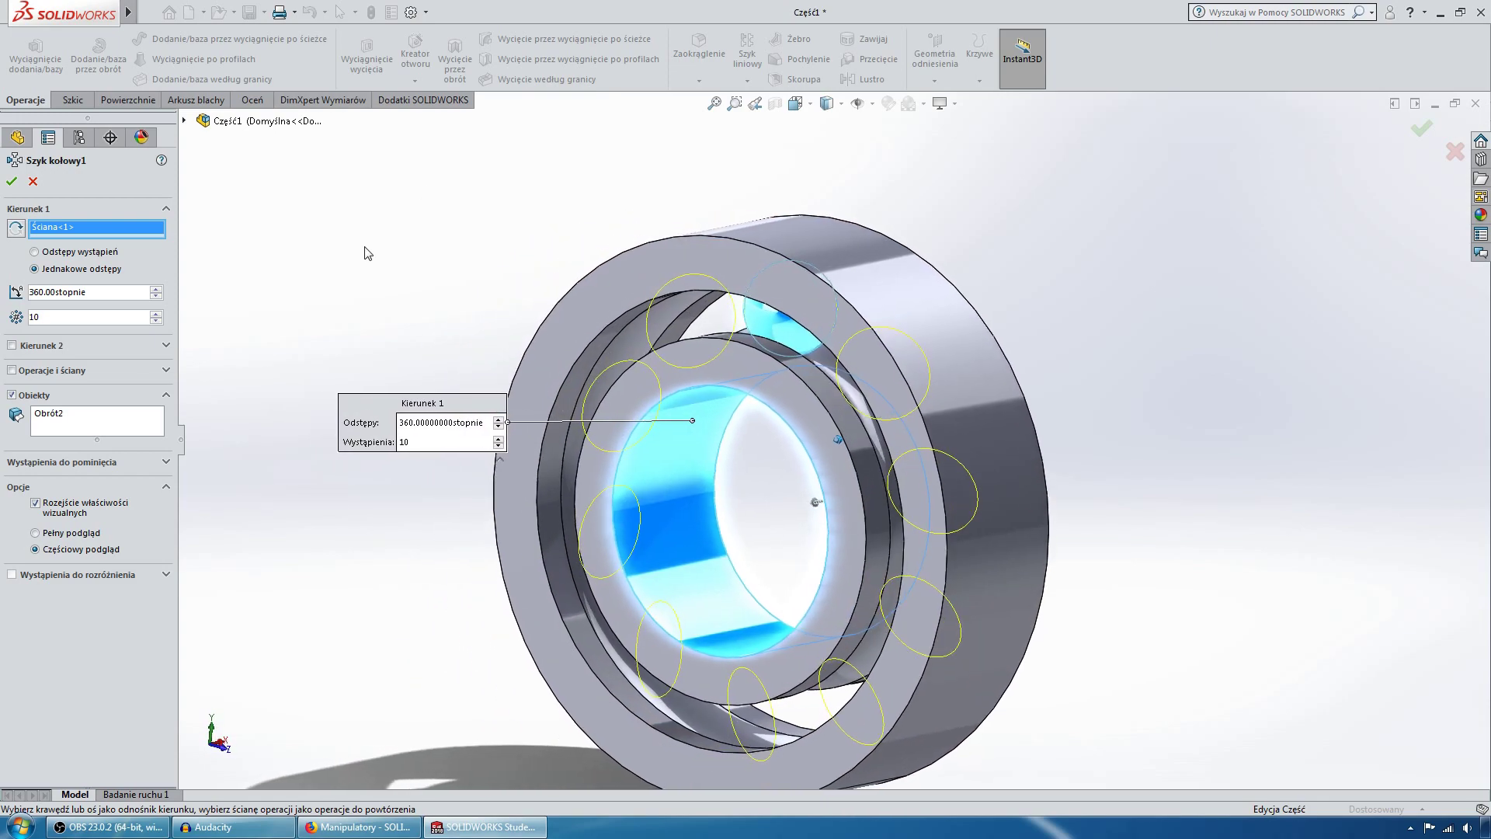
{"action": "middle_click_drag", "start_coordinate": [196, 293], "coordinate": [422, 274]}
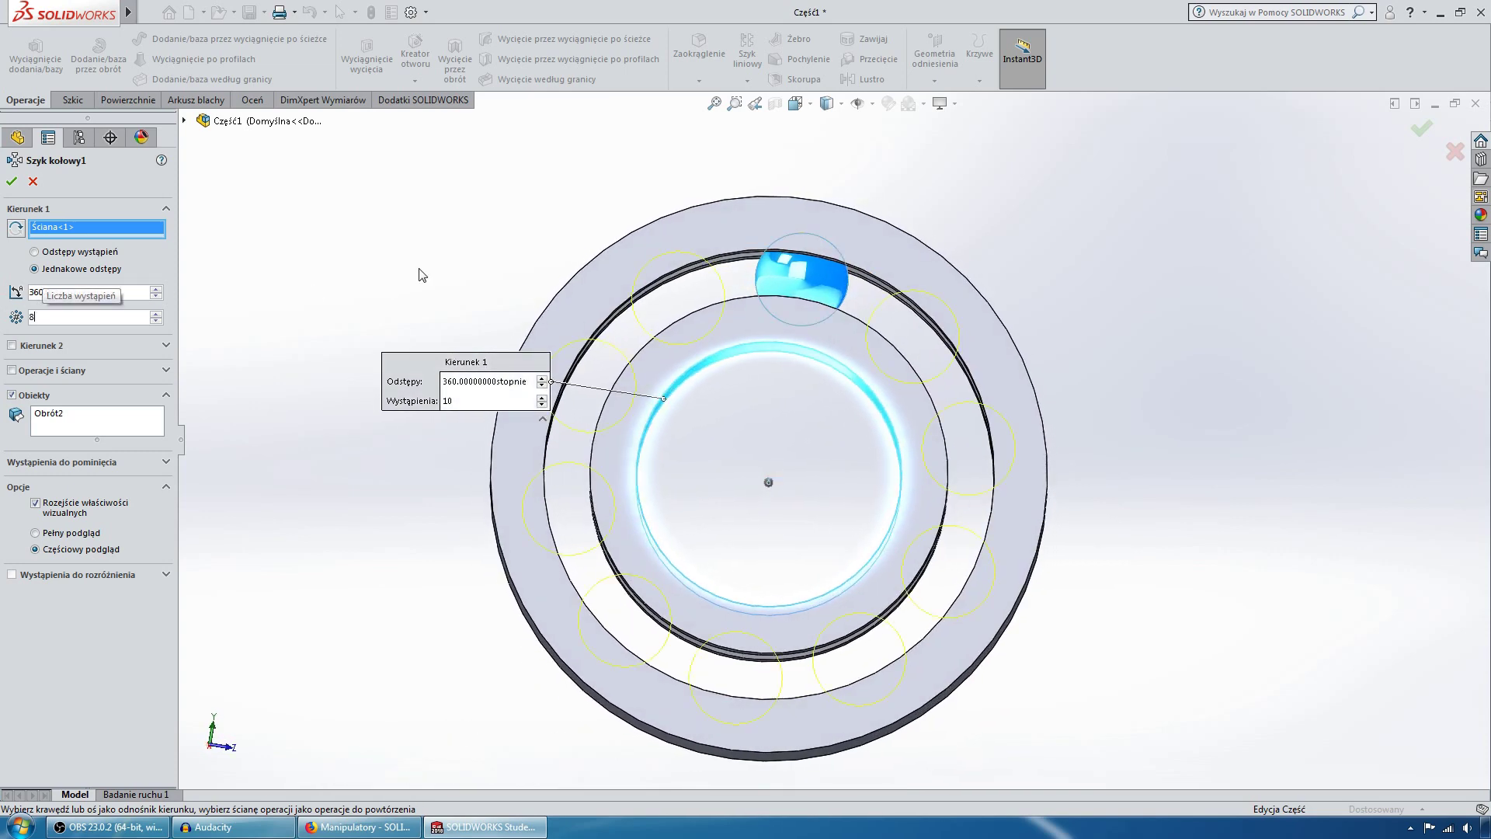
{"action": "middle_click_drag", "start_coordinate": [482, 335], "coordinate": [475, 292]}
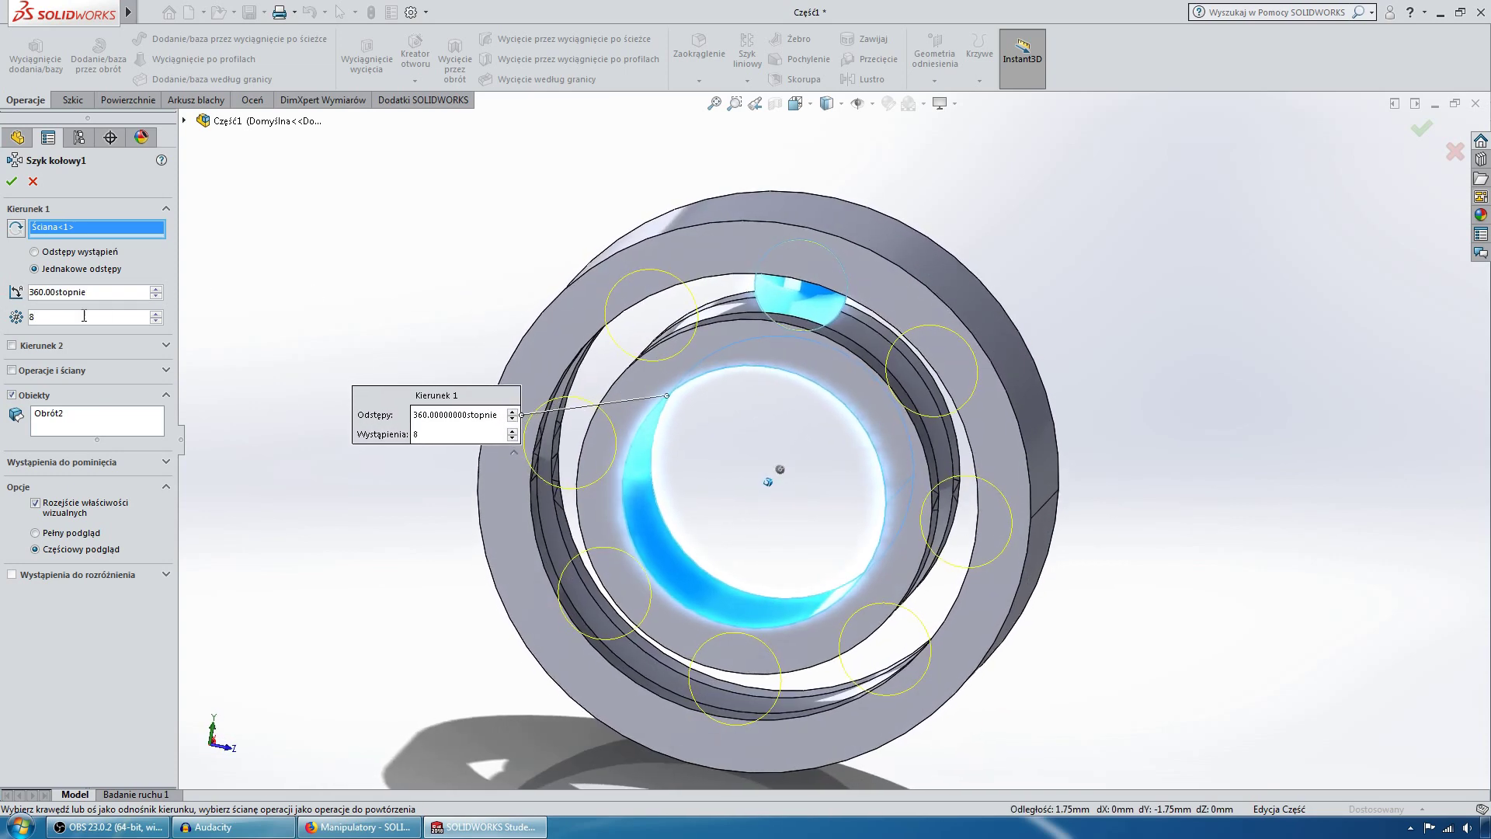
{"action": "type", "text": "10"}
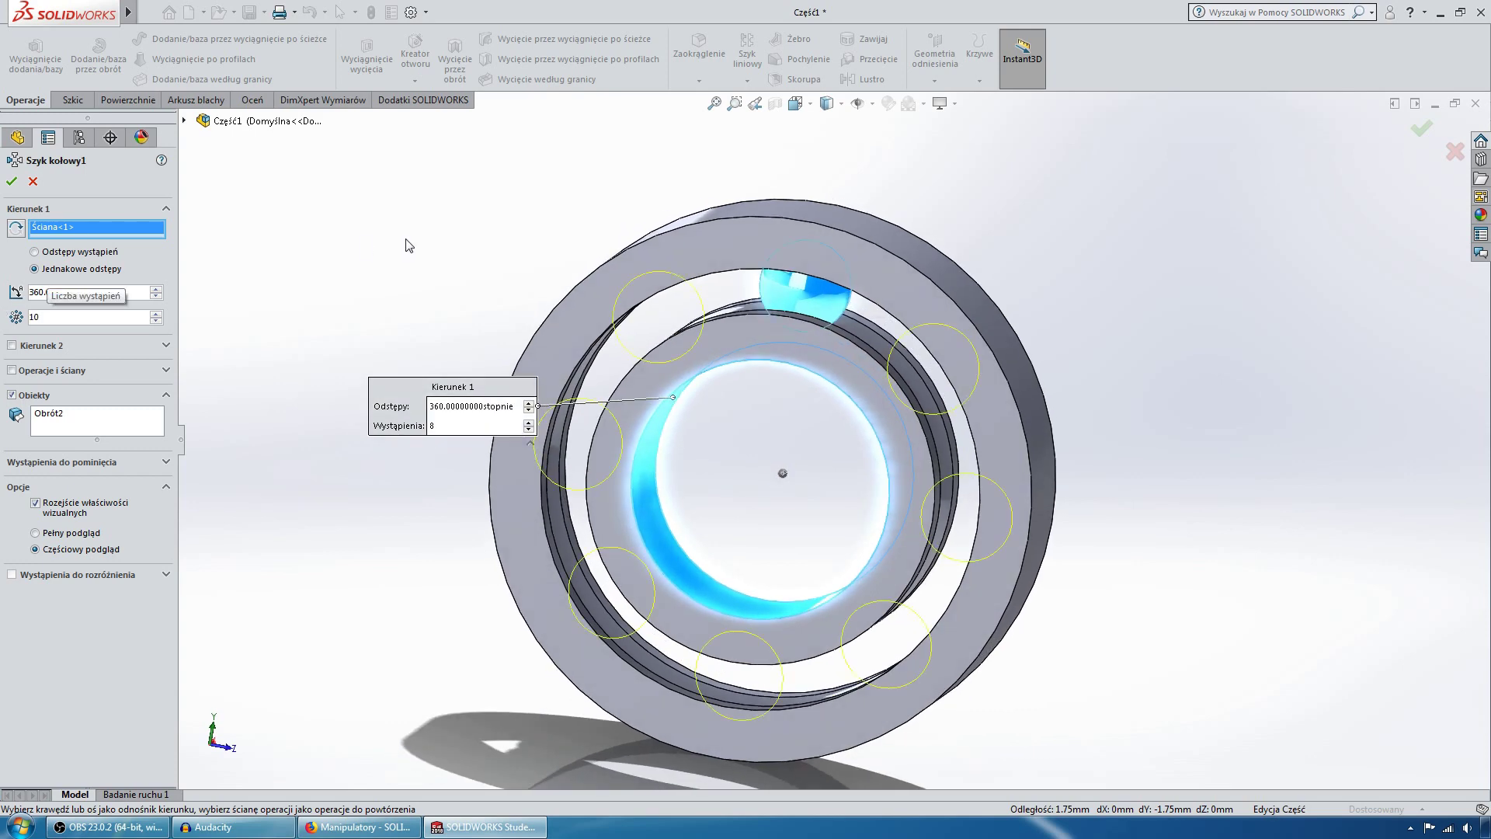
{"action": "middle_click_drag", "start_coordinate": [406, 239], "coordinate": [414, 253]}
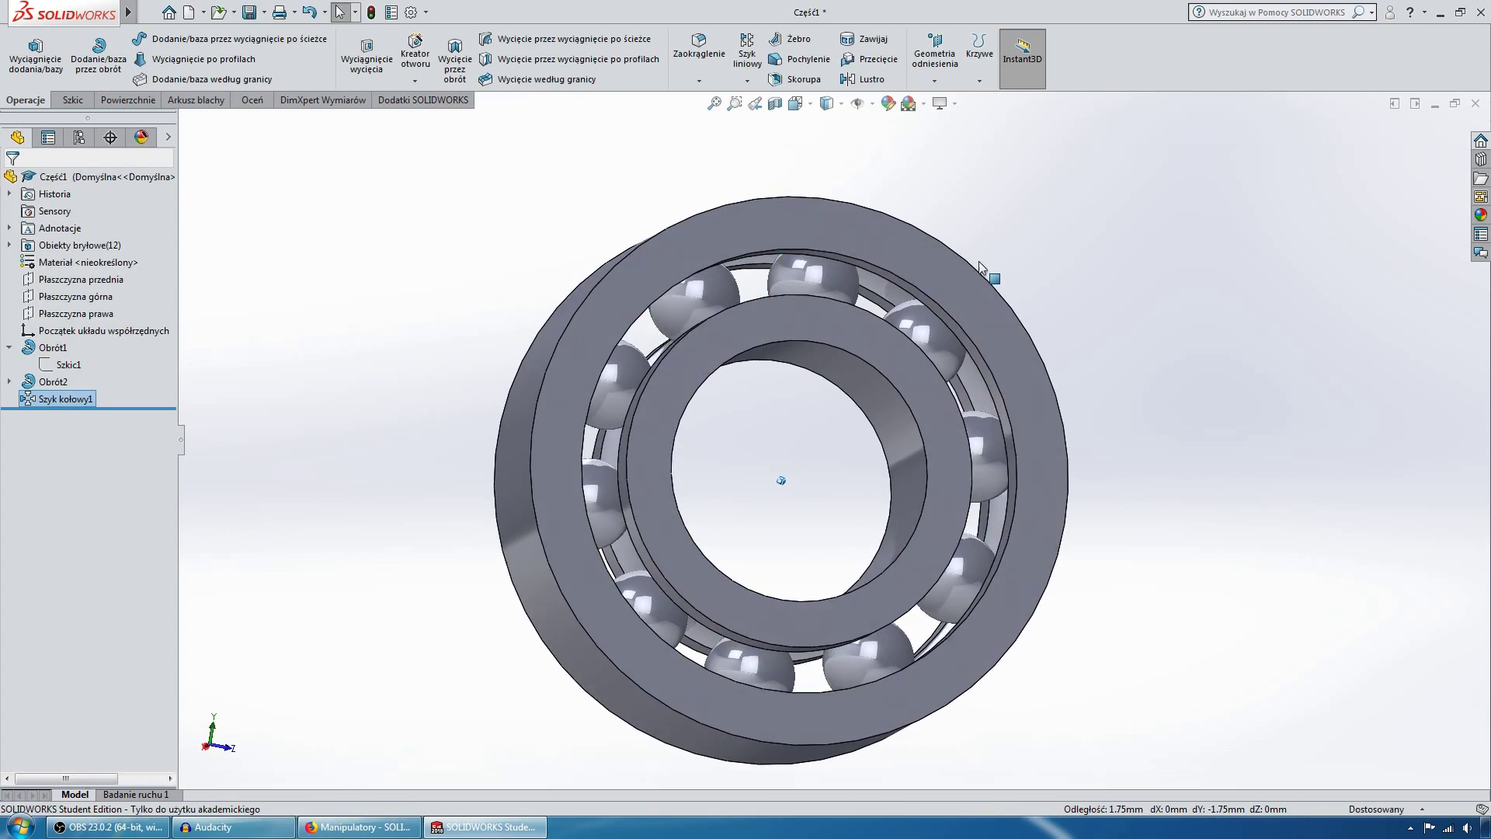
Step: Fillet the two inner ring edges with a 0.4 mm radius (Zaokrąglenie1)
{"action": "middle_click_drag", "start_coordinate": [1298, 267], "coordinate": [1293, 267]}
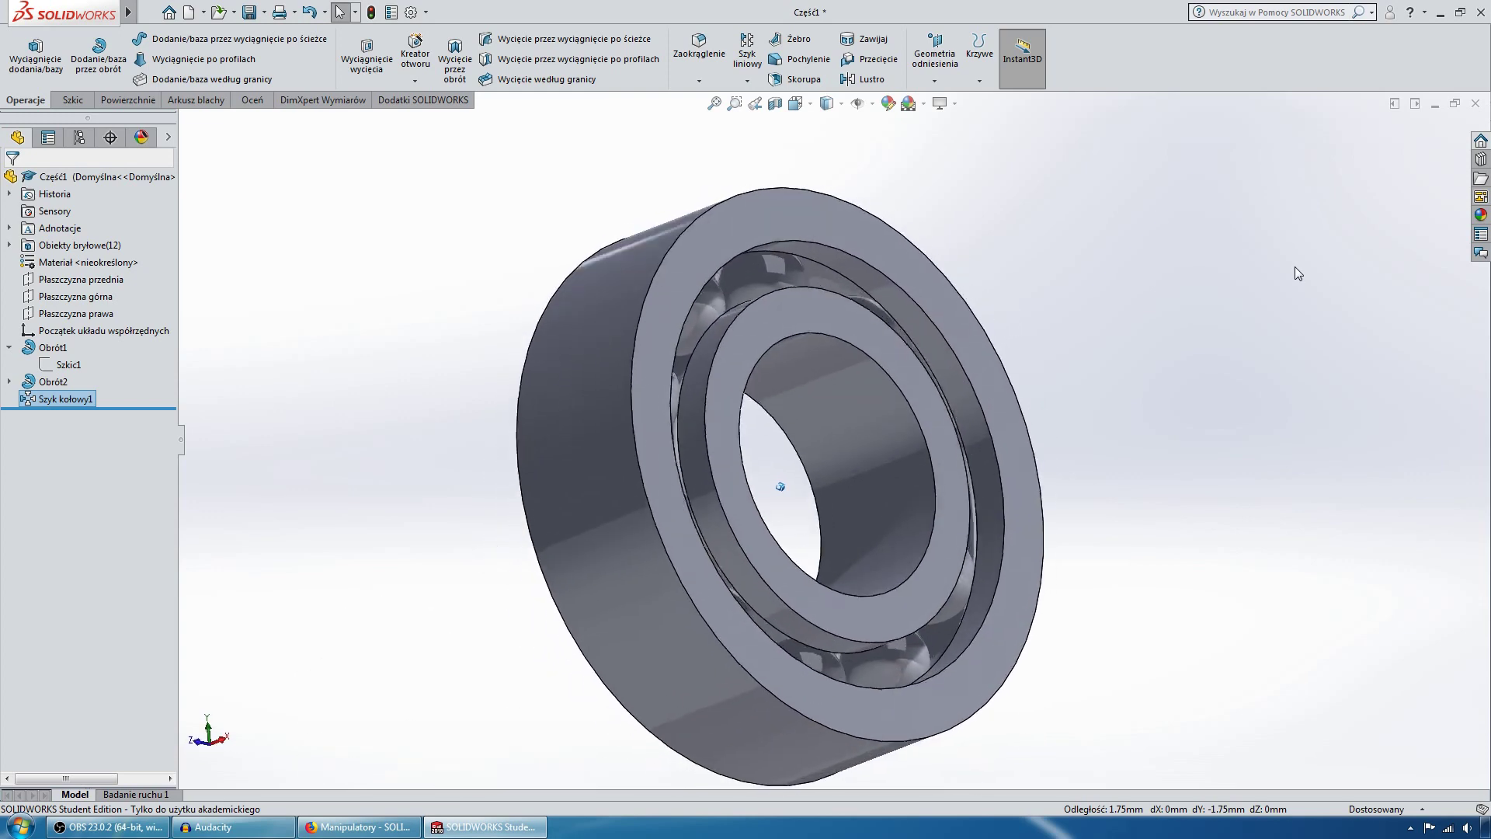
{"action": "left_click", "coordinate": [699, 48]}
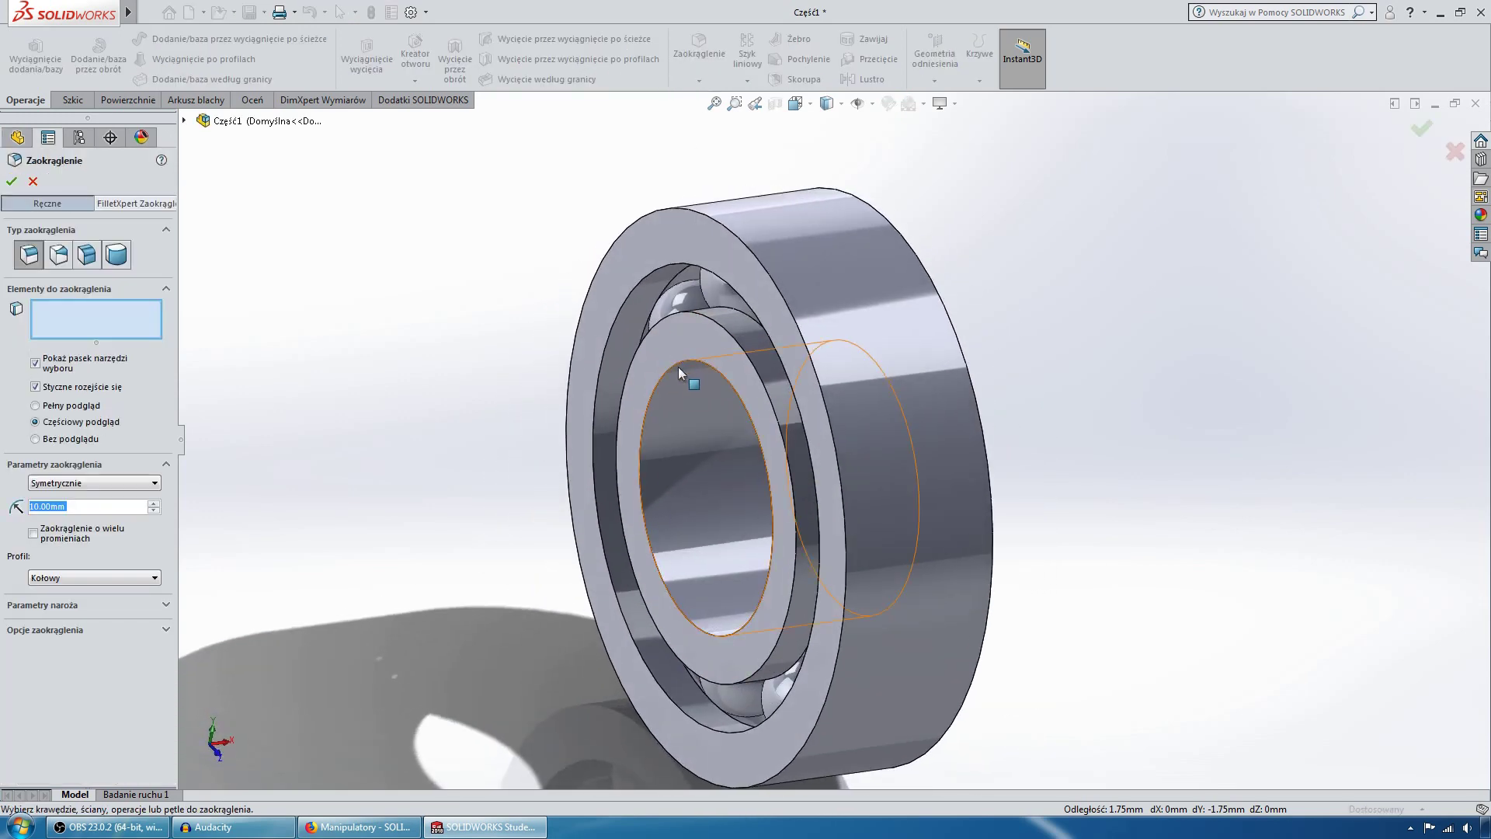
{"action": "left_click", "coordinate": [677, 366]}
{"action": "middle_click_drag", "start_coordinate": [677, 365], "coordinate": [925, 442]}
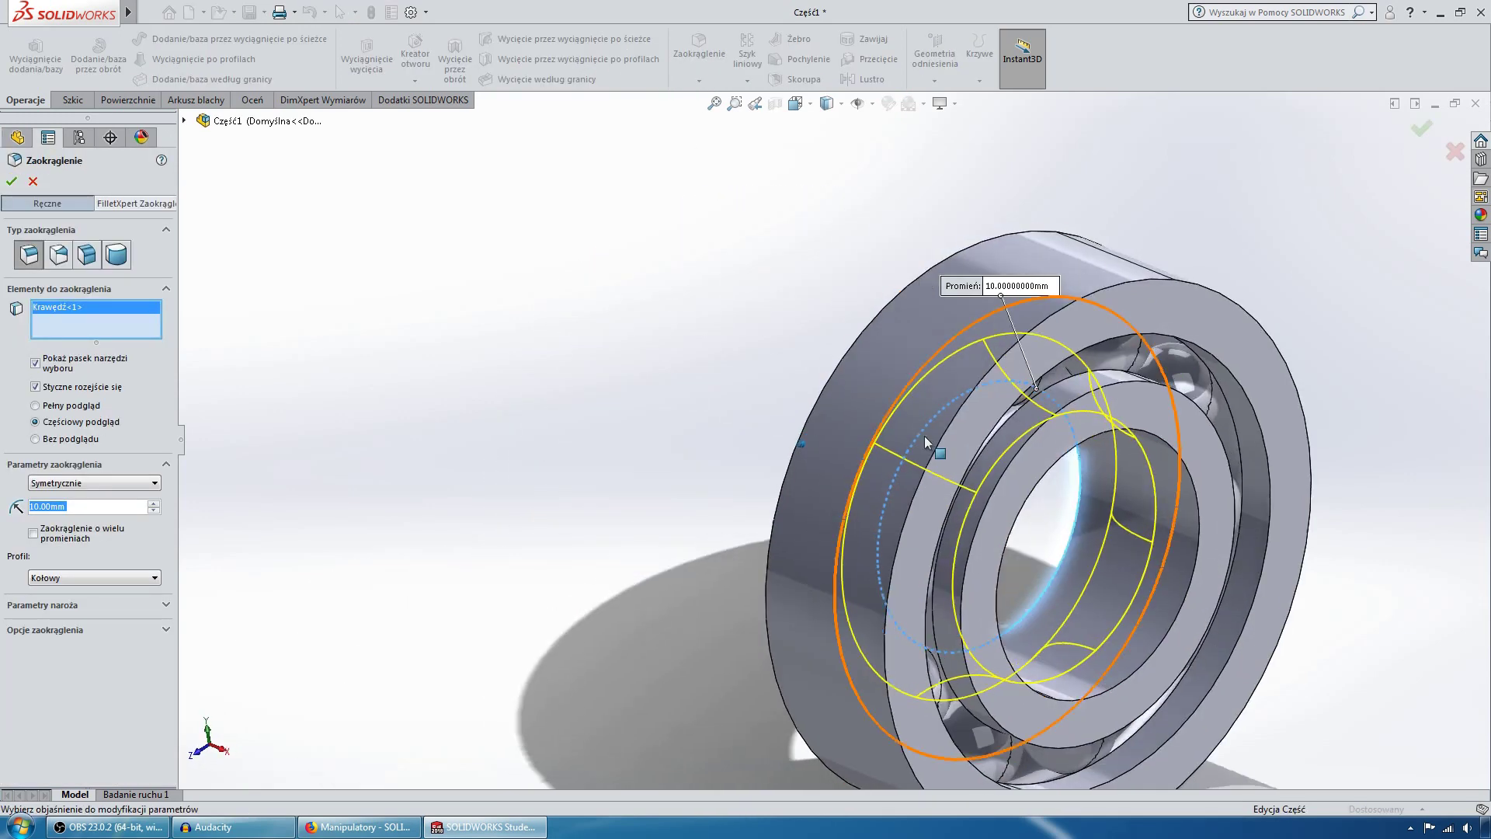
{"action": "left_click", "coordinate": [1180, 459]}
{"action": "middle_click_drag", "start_coordinate": [1179, 458], "coordinate": [1173, 362]}
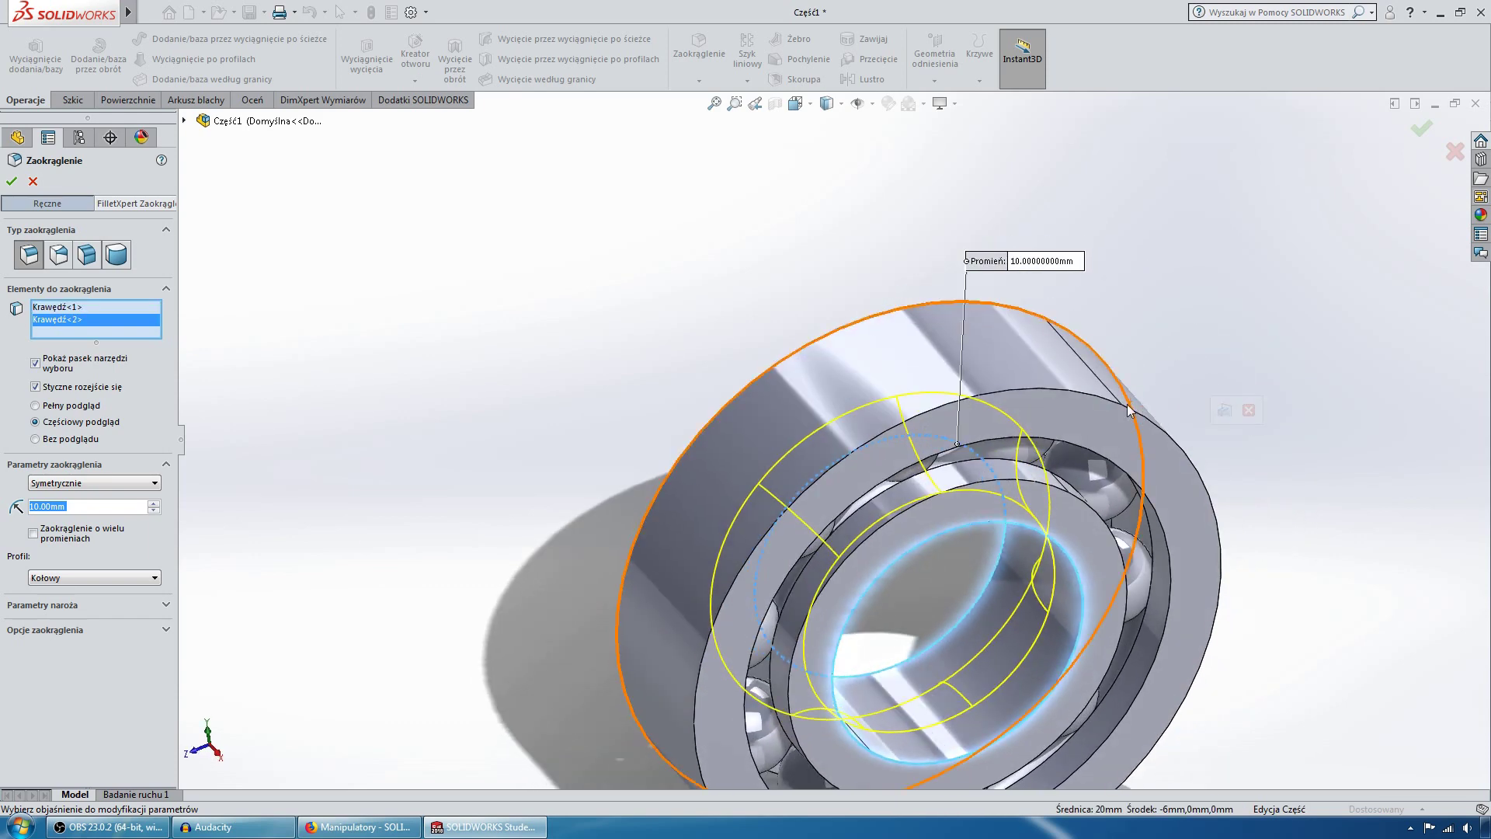
{"action": "mouse_move", "coordinate": [1127, 412]}
{"action": "middle_mouse_down"}
{"action": "mouse_move", "coordinate": [1152, 398]}
{"action": "mouse_move", "coordinate": [915, 412]}
{"action": "mouse_move", "coordinate": [934, 333]}
{"action": "mouse_move", "coordinate": [845, 301]}
{"action": "middle_mouse_up"}
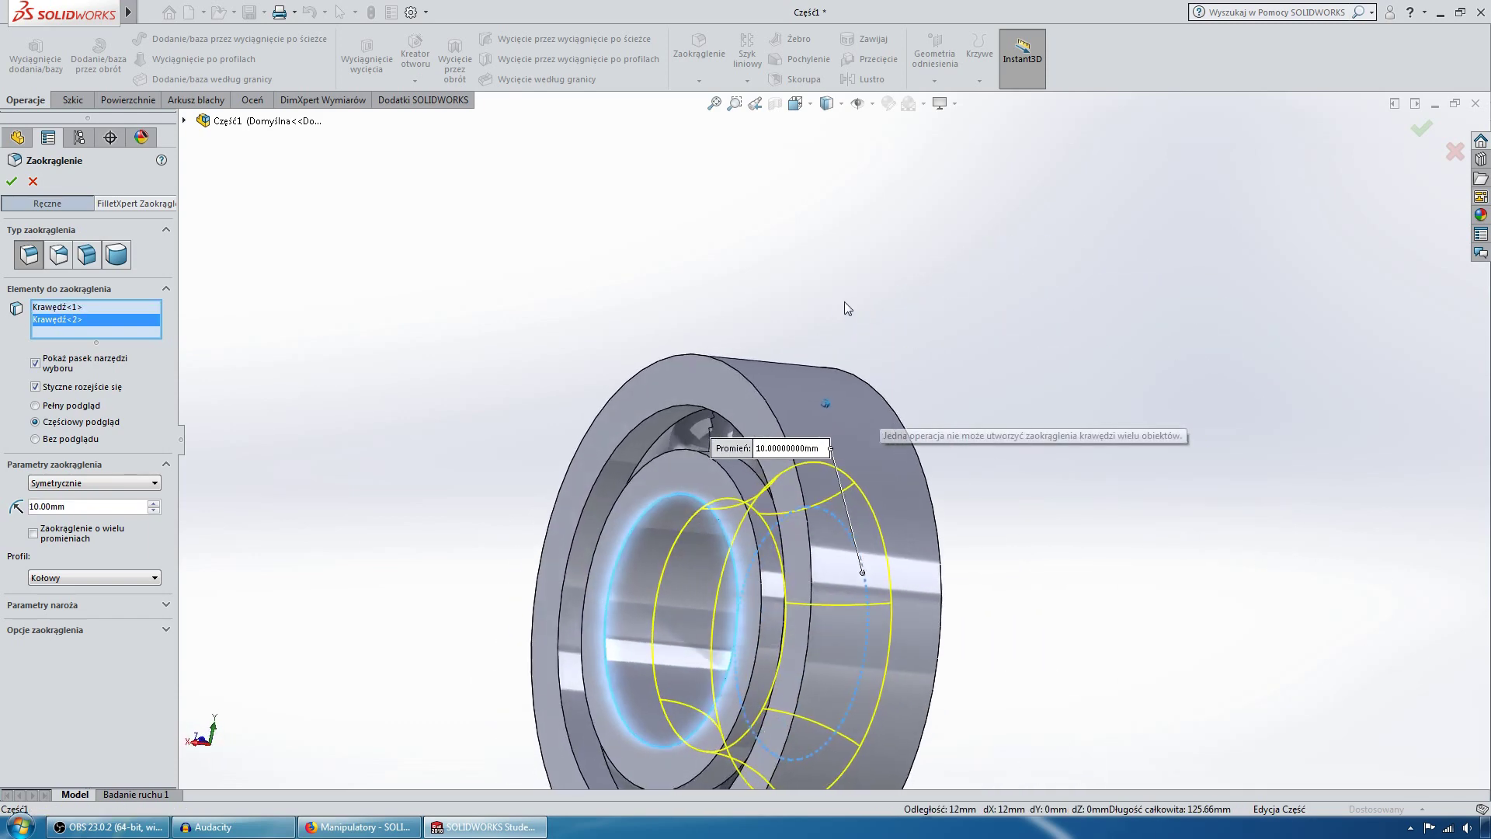
{"action": "mouse_move", "coordinate": [533, 320]}
{"action": "middle_mouse_down"}
{"action": "mouse_move", "coordinate": [729, 365]}
{"action": "mouse_move", "coordinate": [648, 319]}
{"action": "mouse_move", "coordinate": [525, 320]}
{"action": "middle_mouse_up"}
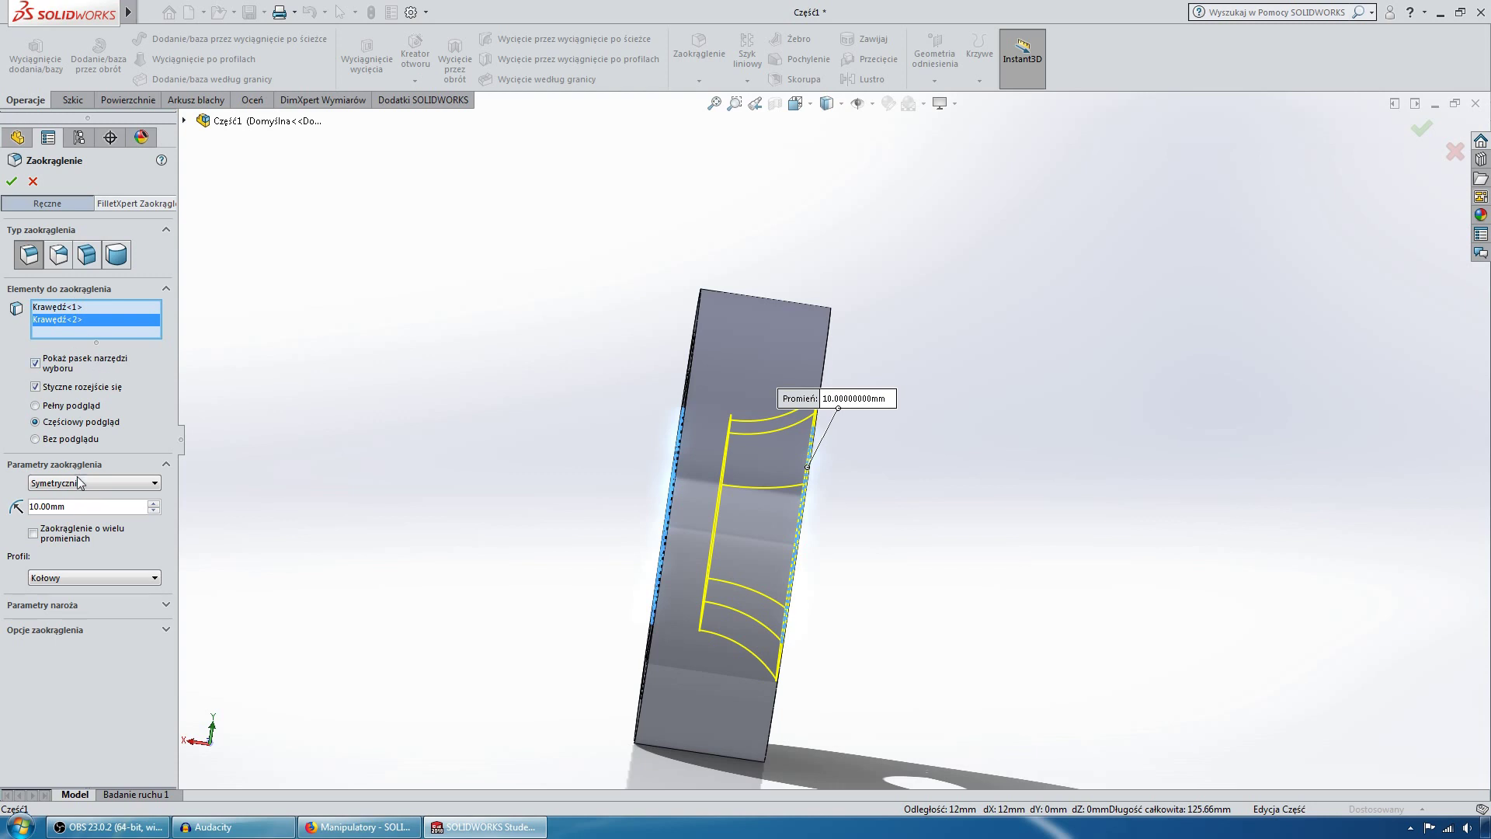
{"action": "mouse_move", "coordinate": [190, 536]}
{"action": "middle_mouse_down"}
{"action": "mouse_move", "coordinate": [528, 435]}
{"action": "mouse_move", "coordinate": [518, 389]}
{"action": "middle_mouse_up"}
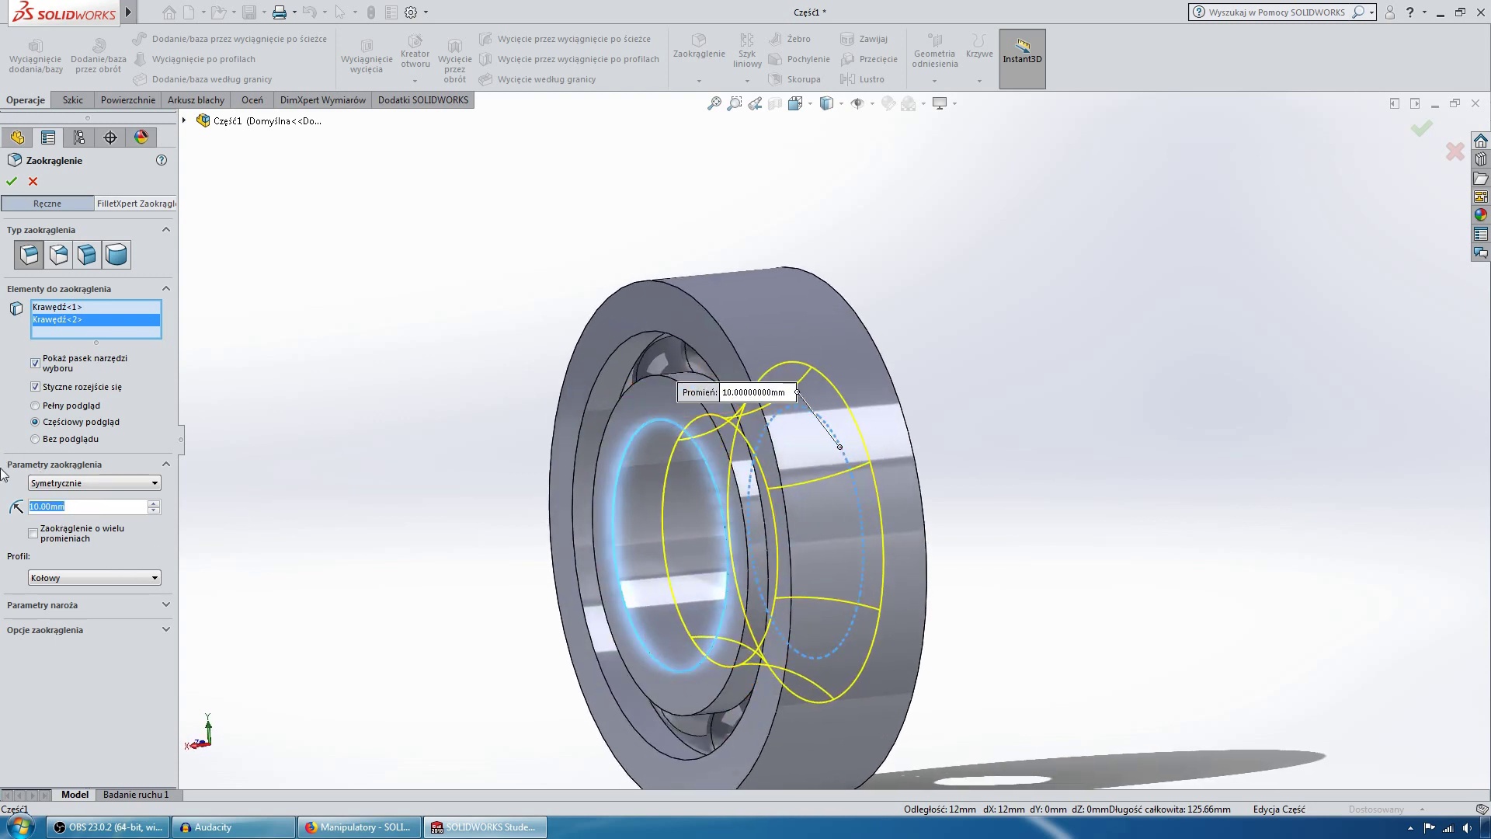
{"action": "key", "text": "Return"}
{"action": "mouse_move", "coordinate": [116, 466]}
{"action": "middle_mouse_down"}
{"action": "mouse_move", "coordinate": [264, 395]}
{"action": "mouse_move", "coordinate": [87, 503]}
{"action": "middle_mouse_up"}
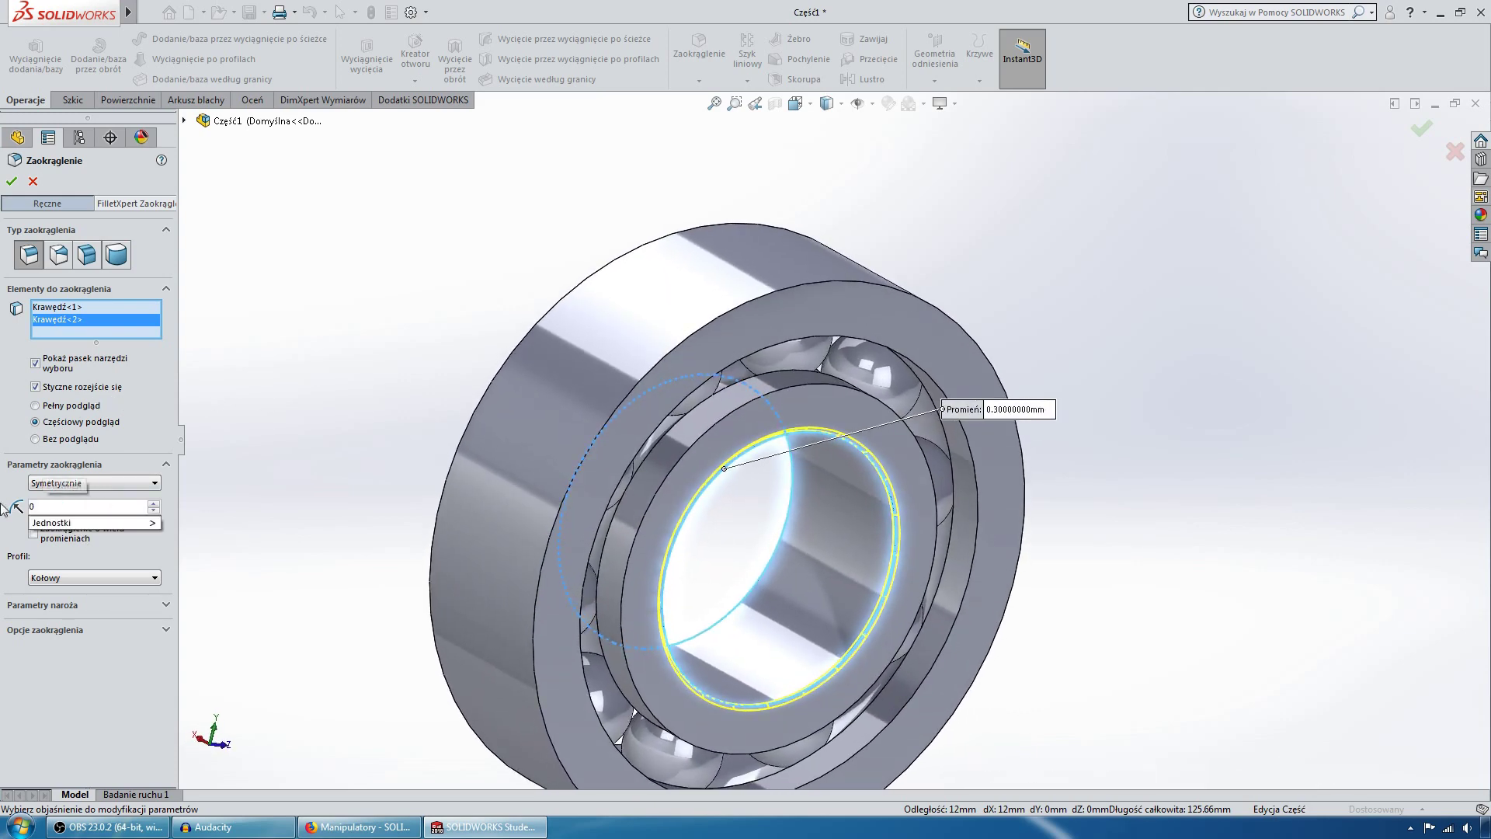
{"action": "middle_click_drag", "start_coordinate": [4, 508], "coordinate": [17, 241]}
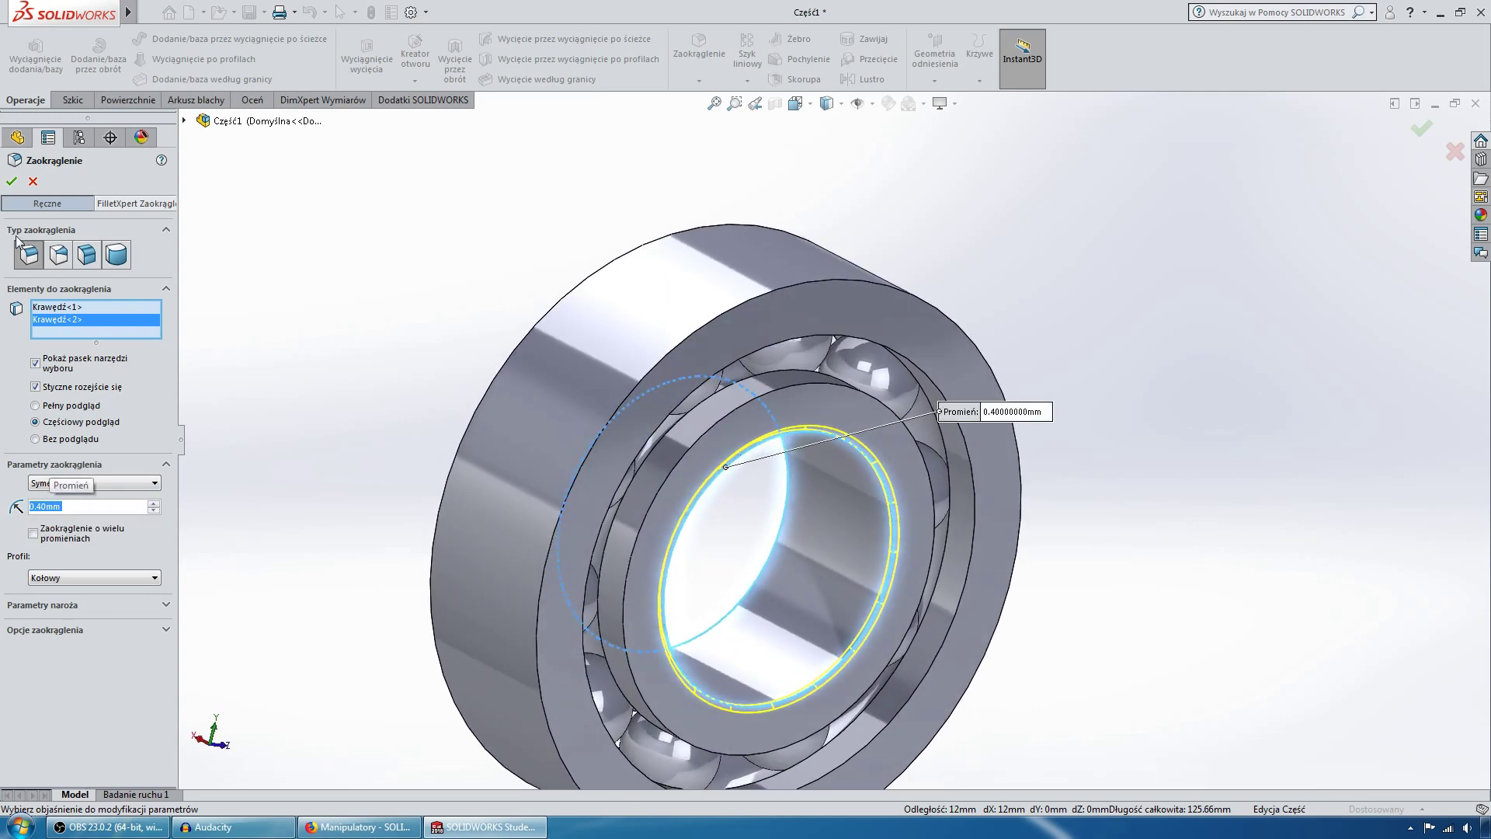
{"action": "left_click", "coordinate": [11, 182]}
Step: Fillet the two outer ring edges with a 0.4 mm radius (Zaokrąglenie2)
{"action": "middle_click_drag", "start_coordinate": [489, 260], "coordinate": [574, 112]}
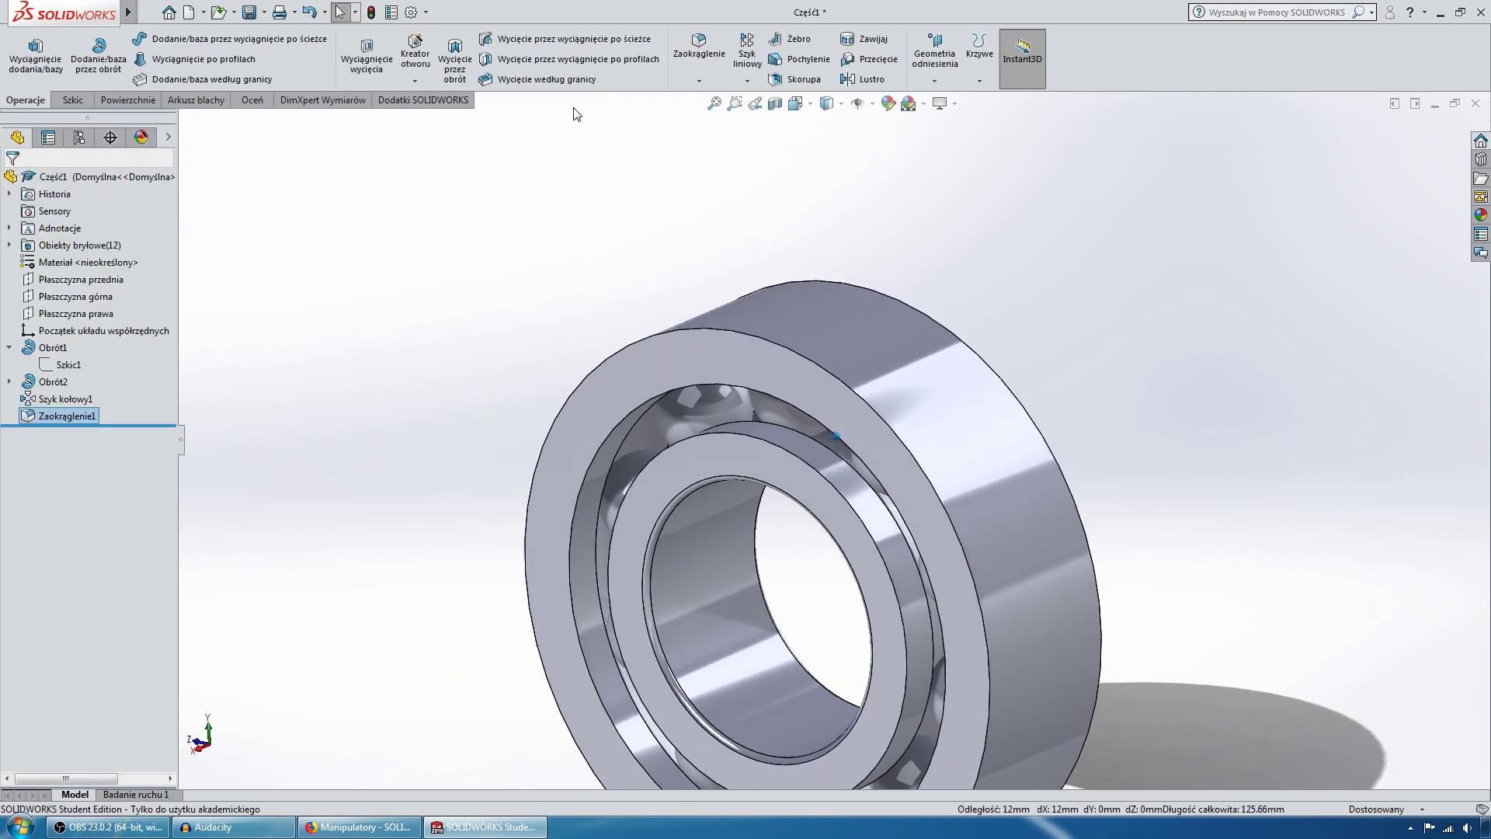
{"action": "left_click", "coordinate": [699, 48]}
{"action": "left_click", "coordinate": [706, 330]}
{"action": "mouse_move", "coordinate": [740, 318]}
{"action": "middle_mouse_down"}
{"action": "mouse_move", "coordinate": [990, 289]}
{"action": "mouse_move", "coordinate": [1089, 239]}
{"action": "middle_mouse_up"}
{"action": "left_click", "coordinate": [1002, 313]}
{"action": "scroll", "coordinate": [1075, 239], "scroll_direction": "down", "scroll_amount": 5}
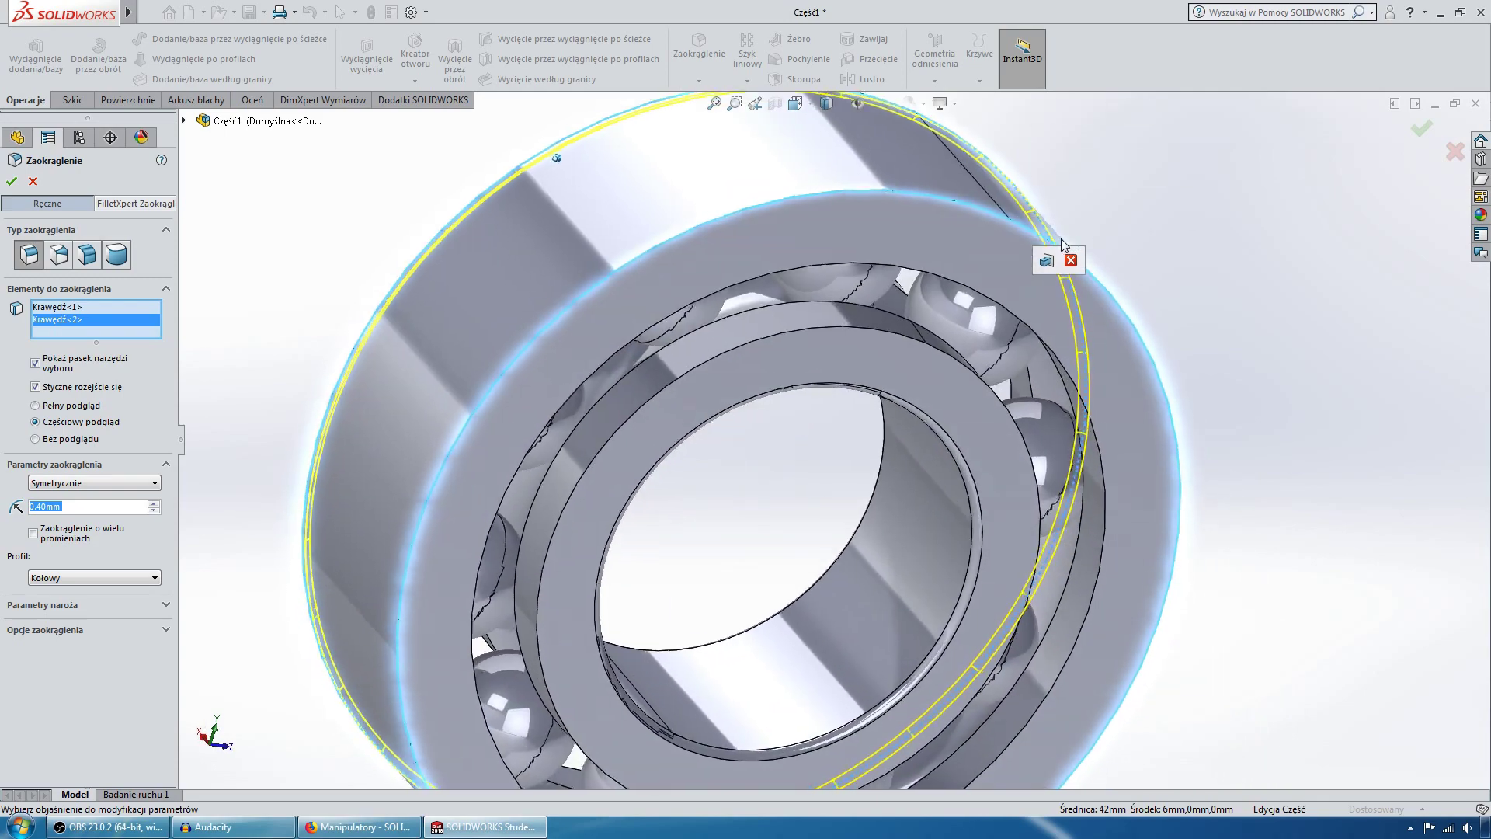
{"action": "scroll", "coordinate": [1050, 258], "scroll_direction": "up", "scroll_amount": 3}
{"action": "scroll", "coordinate": [698, 310], "scroll_direction": "down", "scroll_amount": 2}
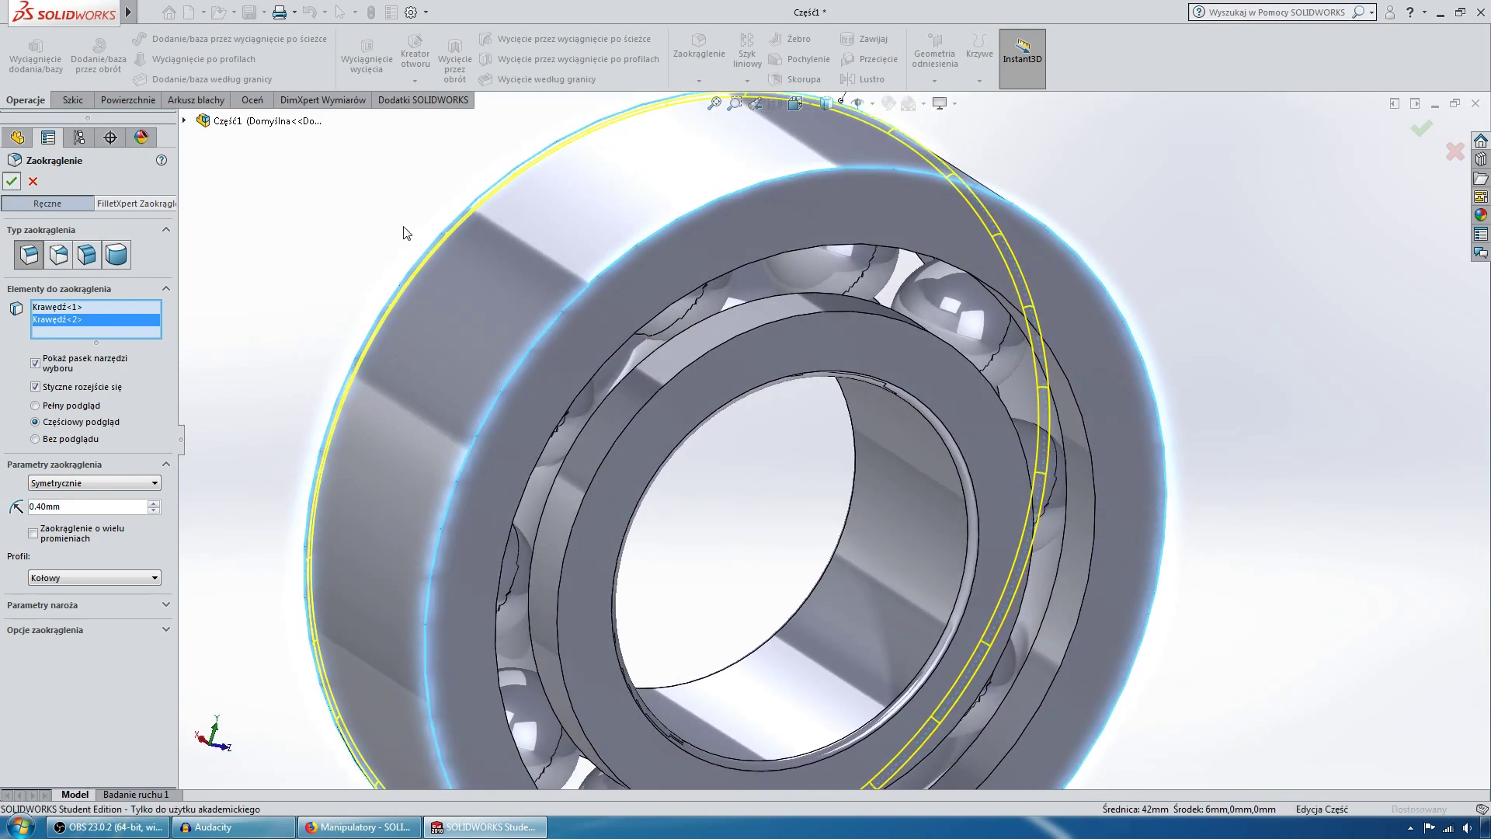
{"action": "key", "text": "Return"}
{"action": "key", "text": "ctrl+4"}
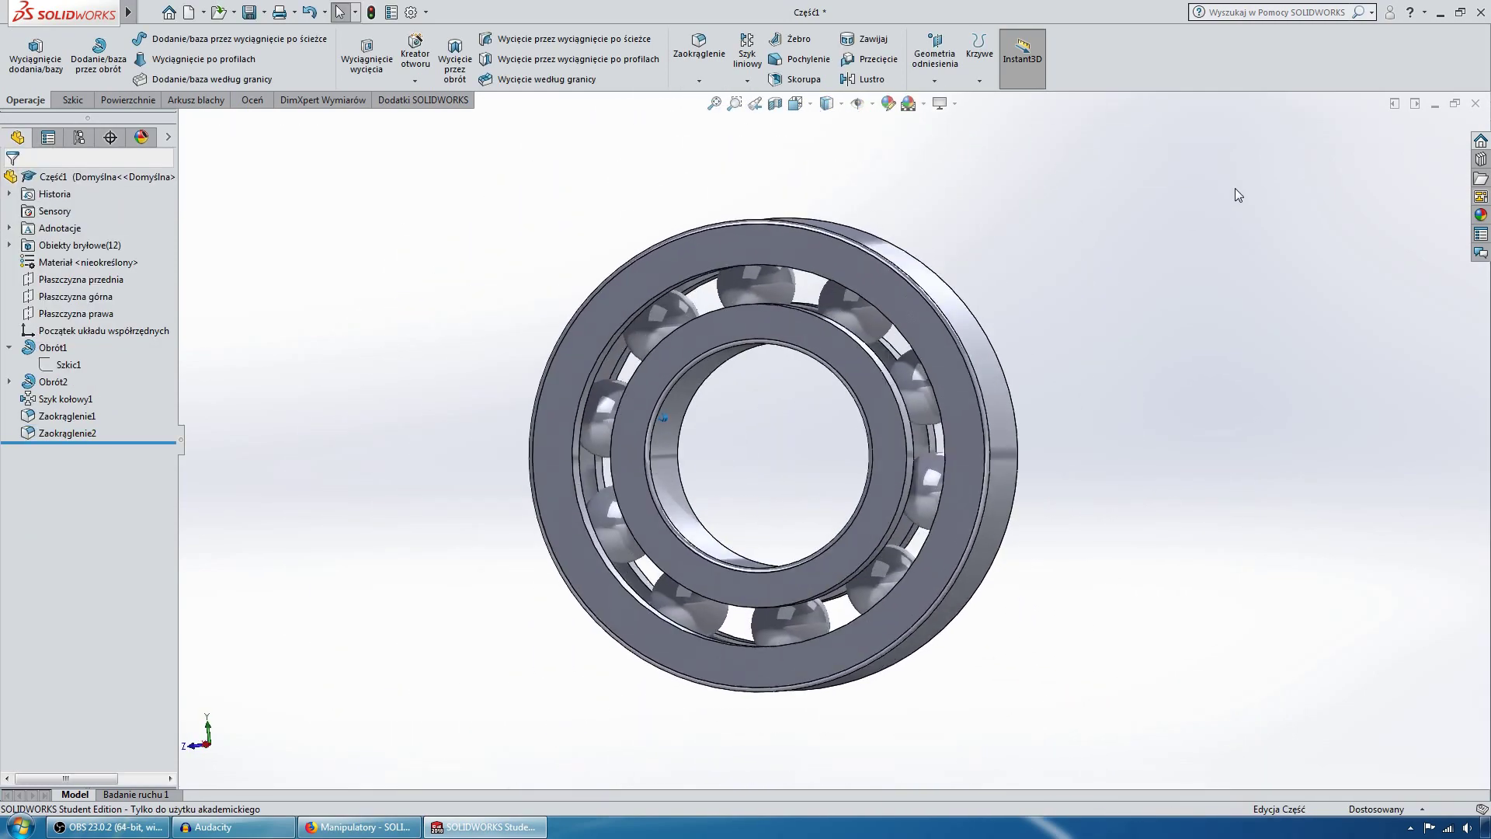
Step: Rotate the bearing with arrow keys to inspect it from several angles, then show the Szkic commands
{"action": "key", "text": "Left"}
{"action": "key", "text": "Left"}
{"action": "key", "text": "Left"}
{"action": "key", "text": "Left"}
{"action": "key", "text": "Up"}
{"action": "key", "text": "Up"}
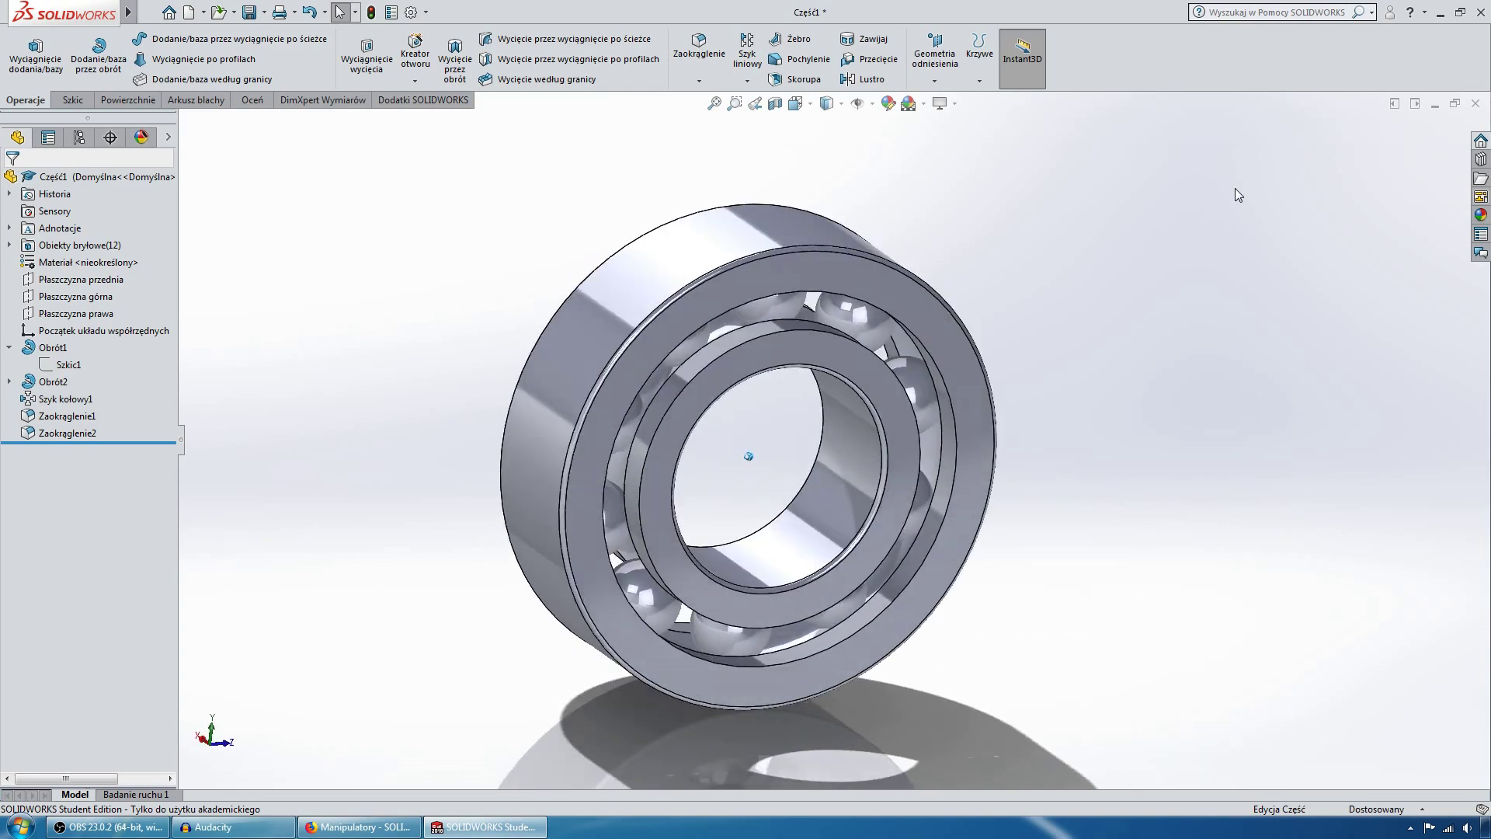
{"action": "key", "text": "Up"}
{"action": "key", "text": "Up"}
{"action": "key", "text": "Up"}
{"action": "key", "text": "Up"}
{"action": "key", "text": "Down"}
{"action": "key", "text": "Down"}
{"action": "key", "text": "Down"}
{"action": "key", "text": "Left"}
{"action": "key", "text": "Left"}
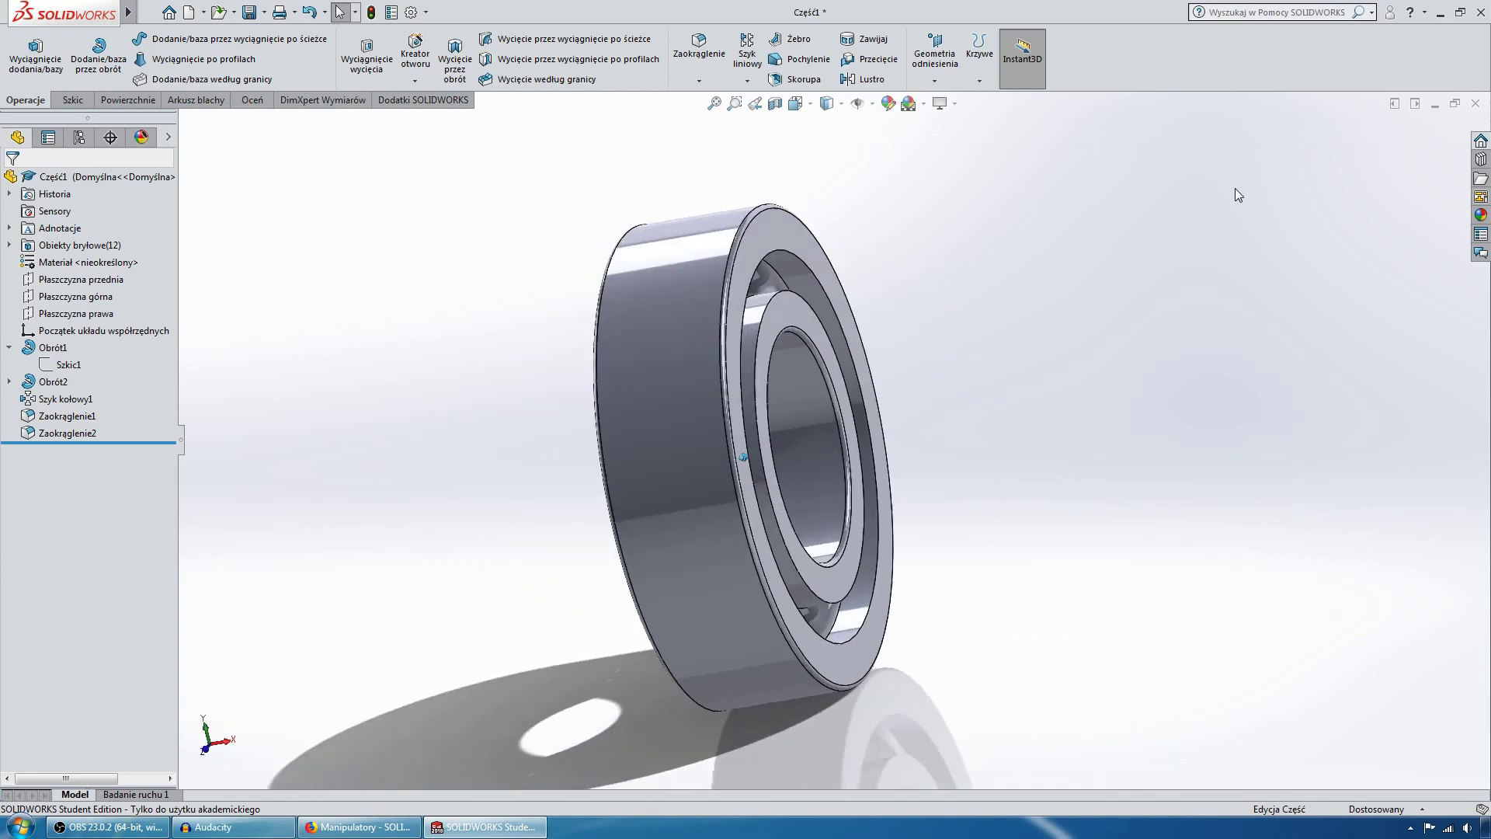
{"action": "key", "text": "Right"}
{"action": "key", "text": "Right"}
{"action": "key", "text": "Right"}
{"action": "key", "text": "Down"}
{"action": "key", "text": "Down"}
{"action": "key", "text": "Down"}
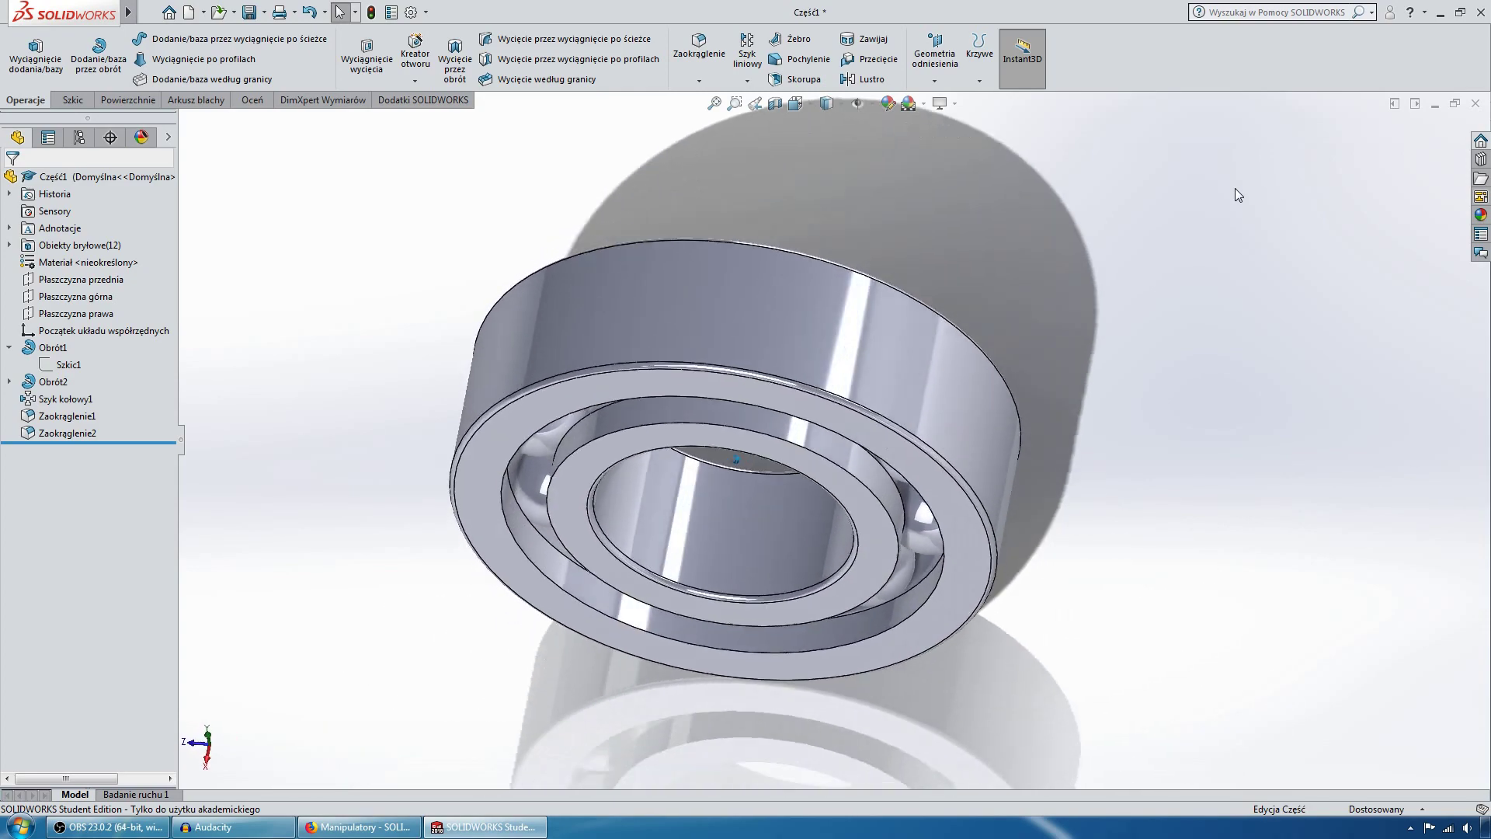
{"action": "key", "text": "Up"}
{"action": "key", "text": "Right"}
{"action": "key", "text": "Right"}
{"action": "key", "text": "Right"}
{"action": "key", "text": "Right"}
{"action": "key", "text": "Right"}
{"action": "key", "text": "Down"}
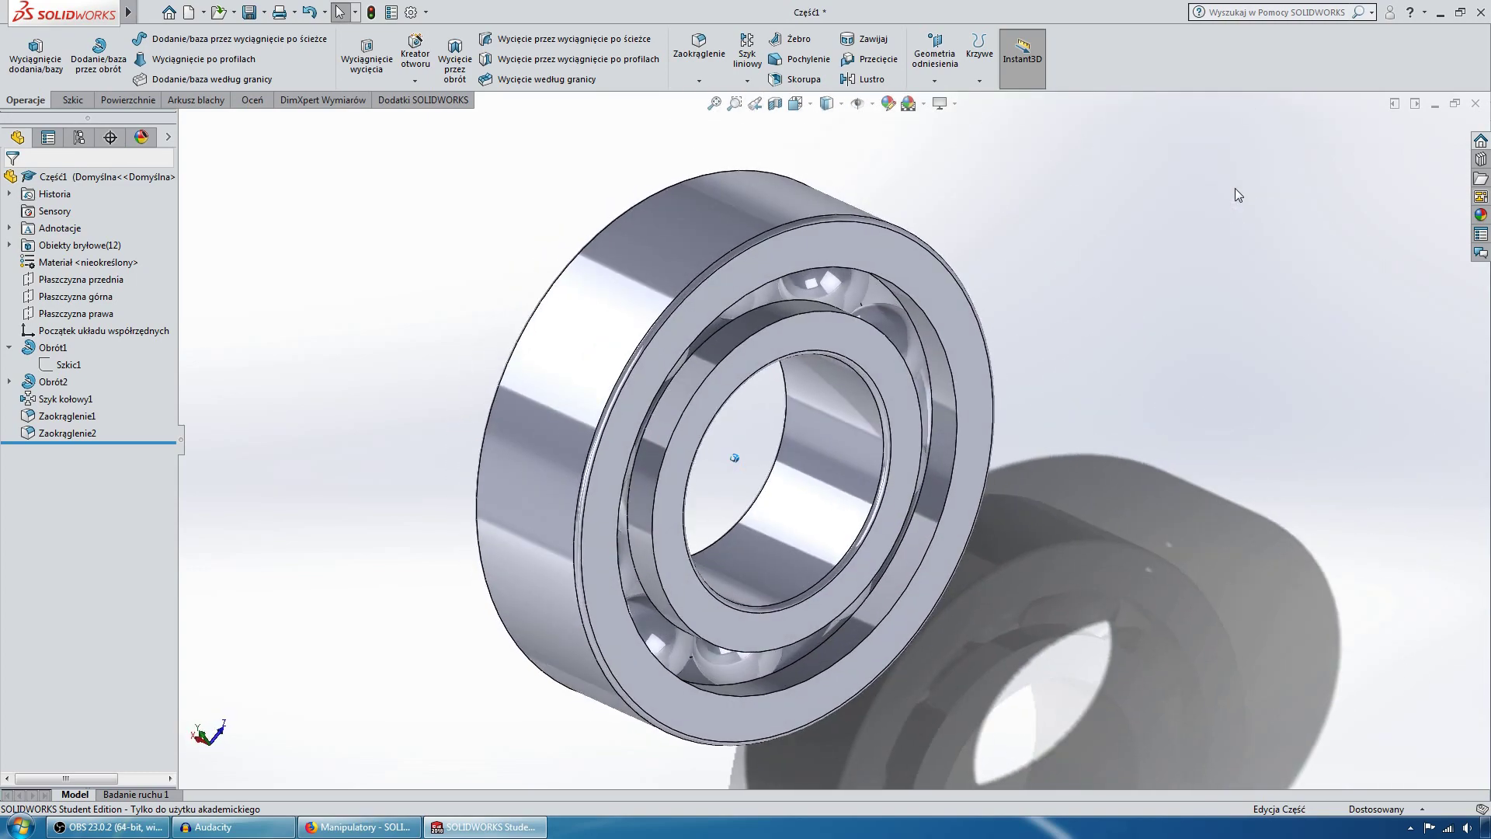
{"action": "key", "text": "Left"}
{"action": "key", "text": "Left"}
{"action": "key", "text": "Left"}
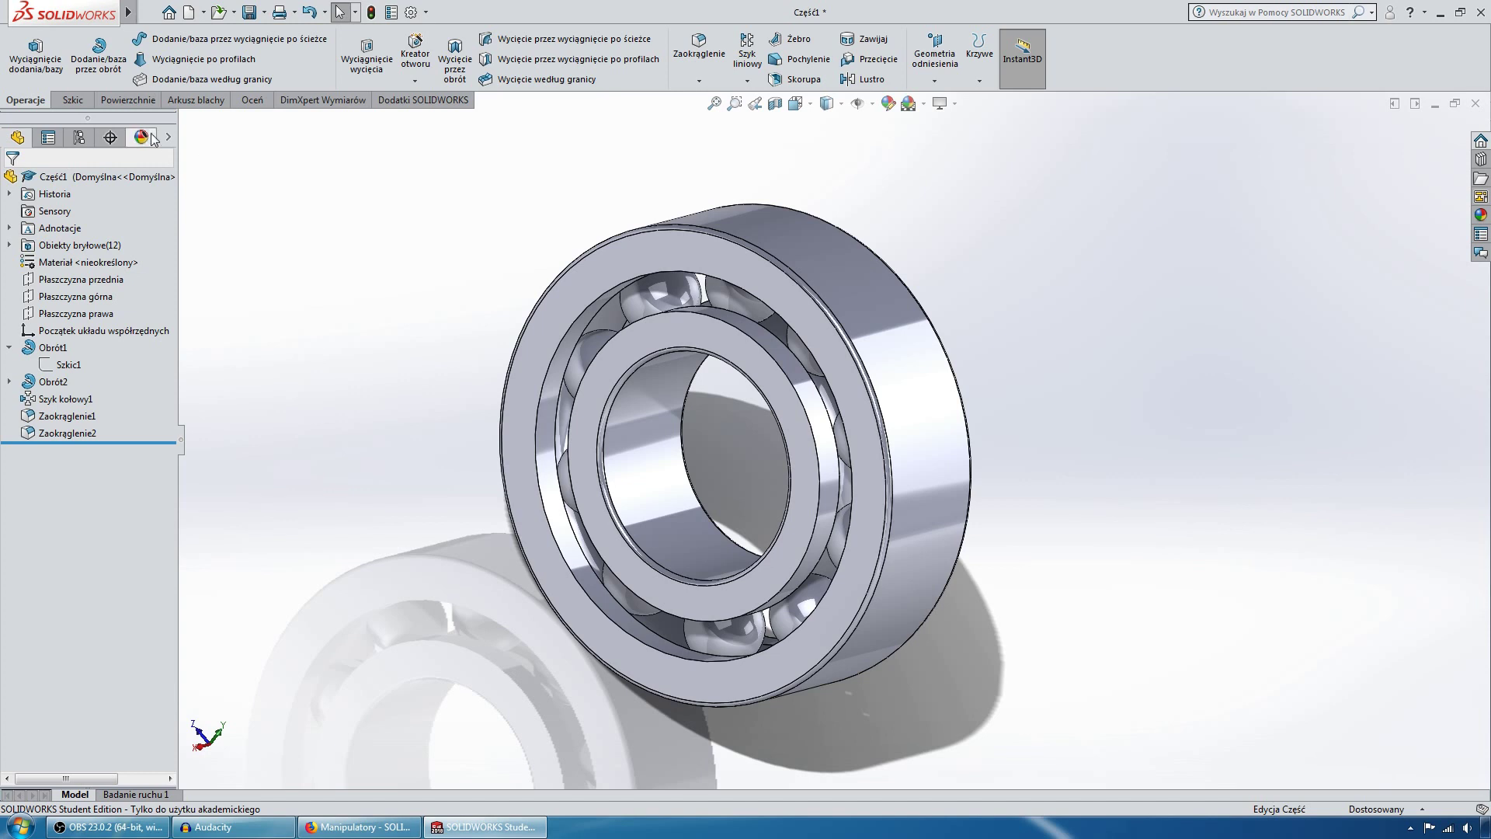
{"action": "left_click", "coordinate": [67, 106]}
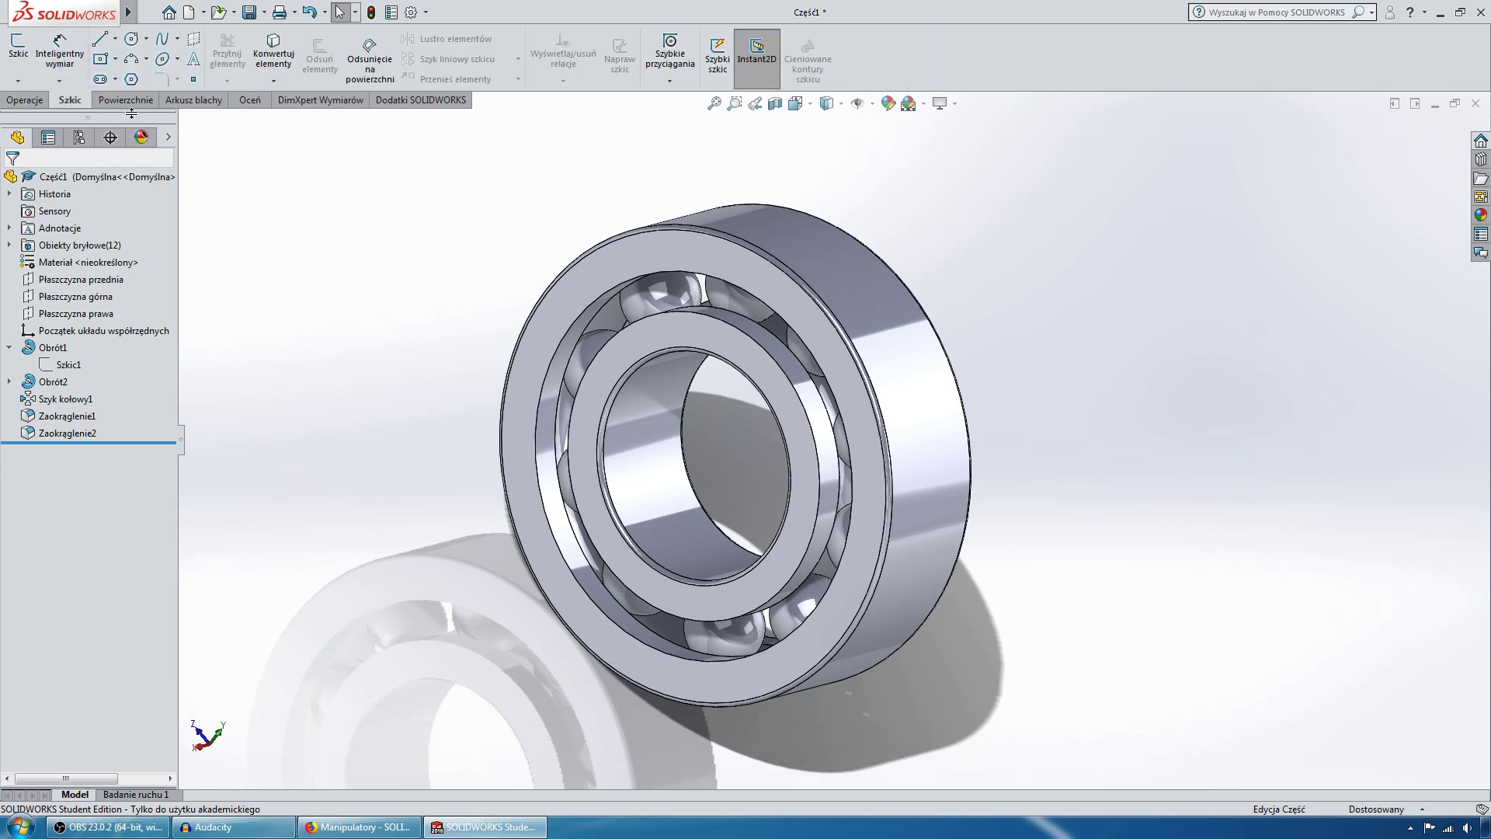
Step: Measure the outer ring's 42 mm diameter and the inner ring's 20 mm bore with Zmierz
{"action": "left_click", "coordinate": [248, 101]}
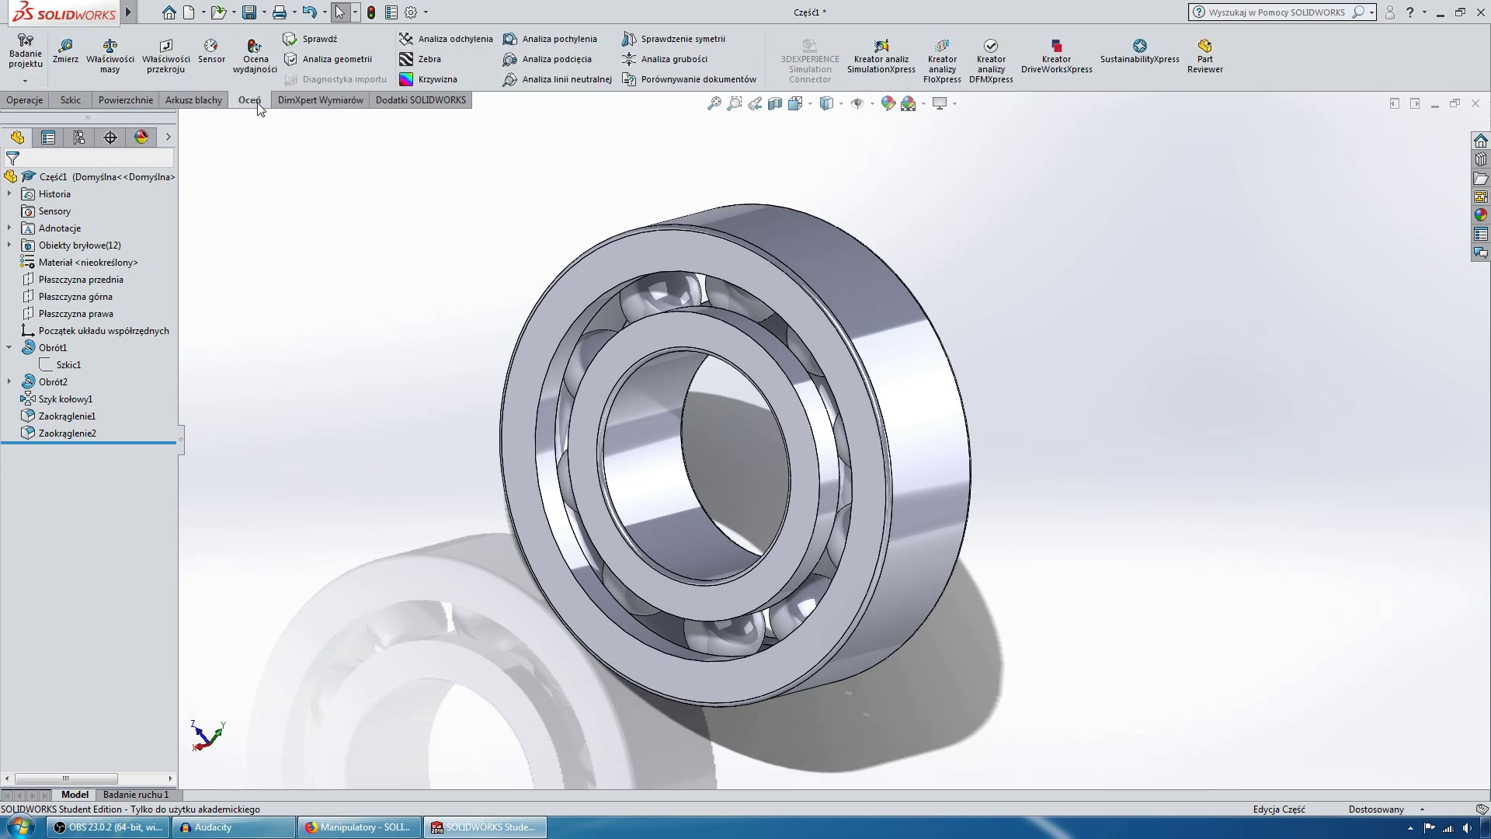
{"action": "left_click", "coordinate": [65, 49]}
{"action": "left_click", "coordinate": [830, 253]}
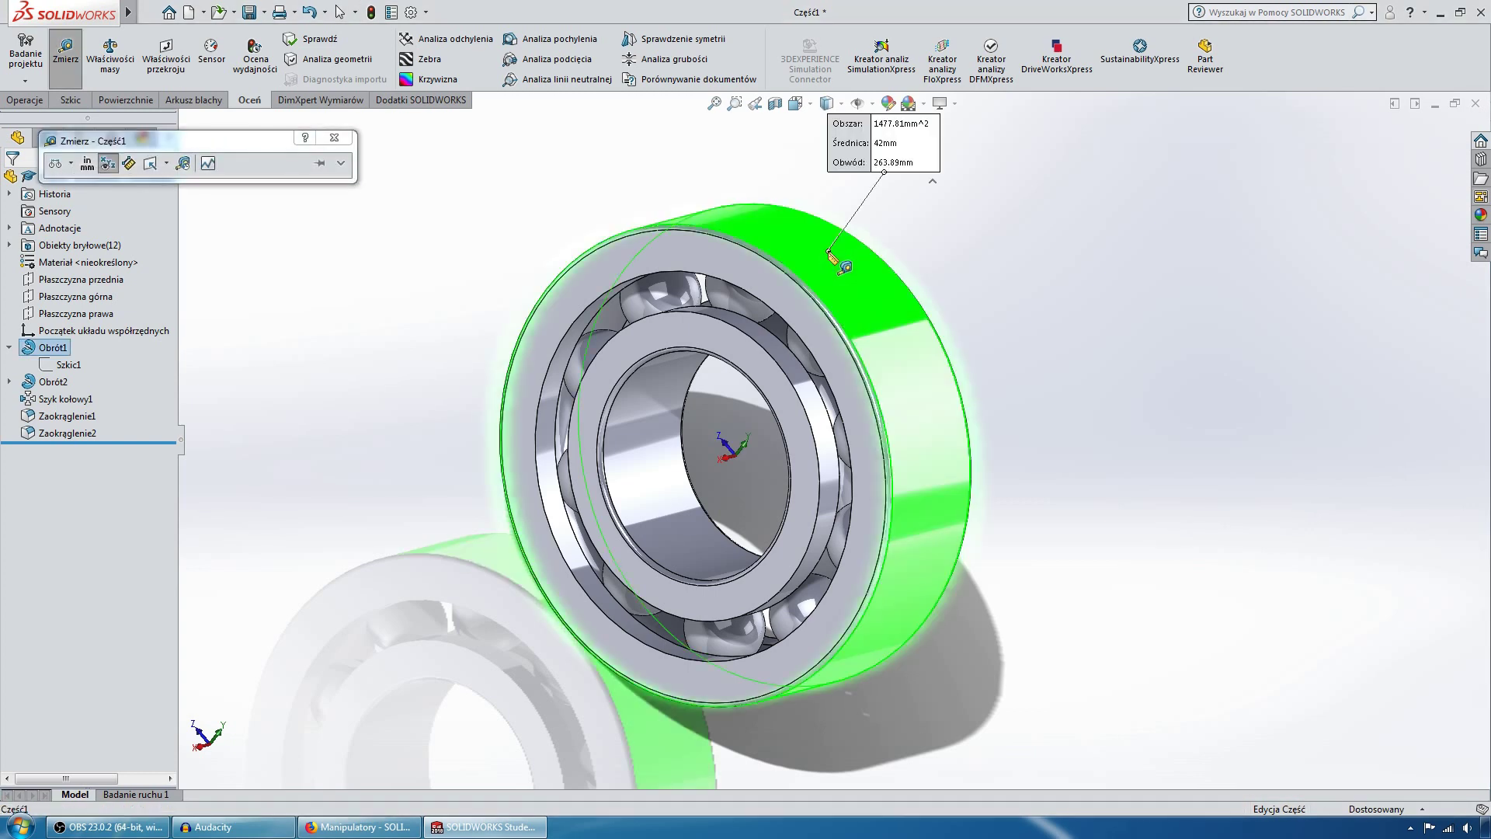
{"action": "left_click", "coordinate": [653, 390]}
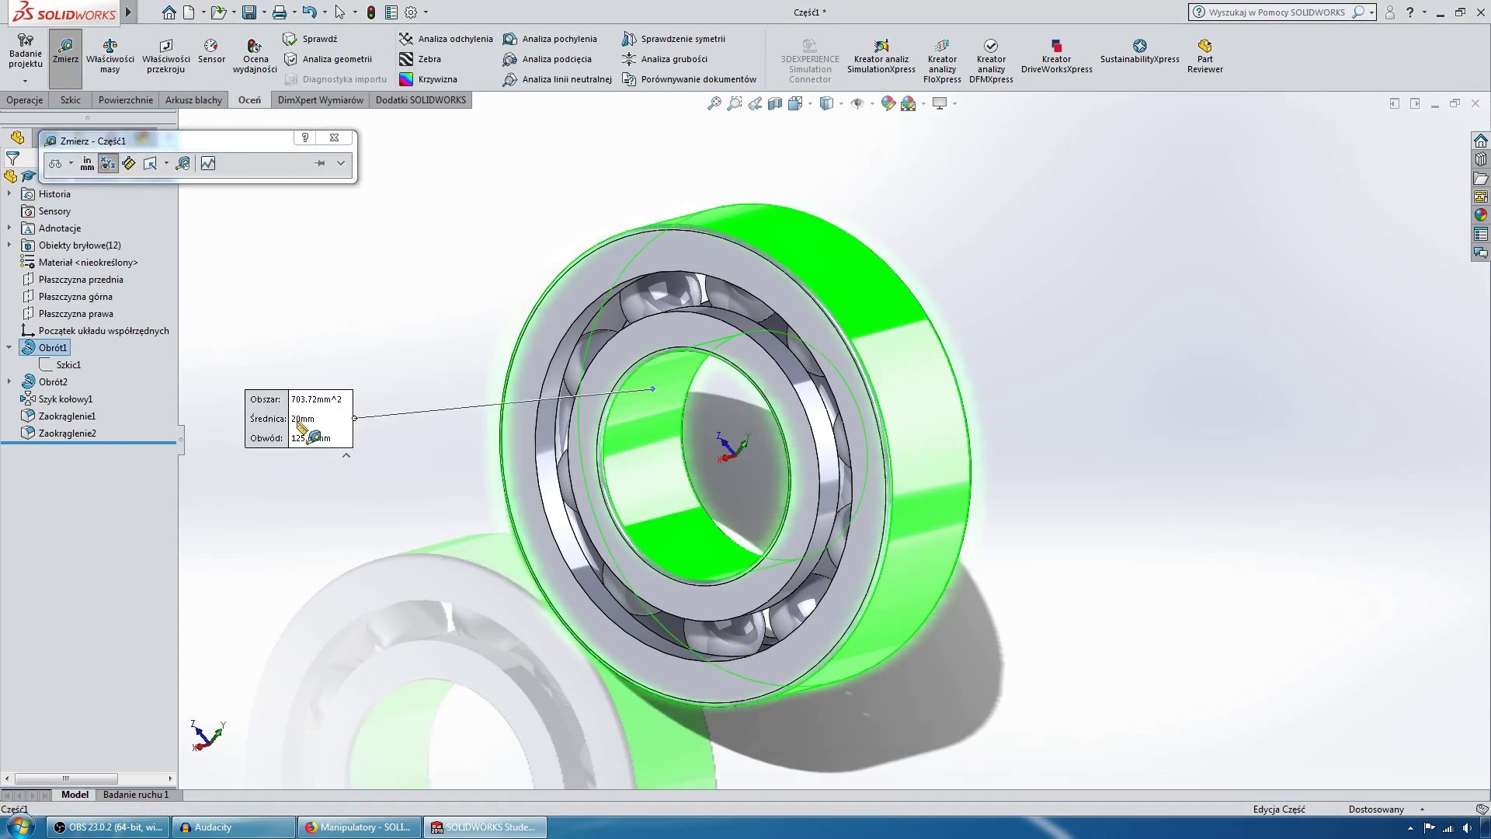
{"action": "left_click", "coordinate": [337, 140]}
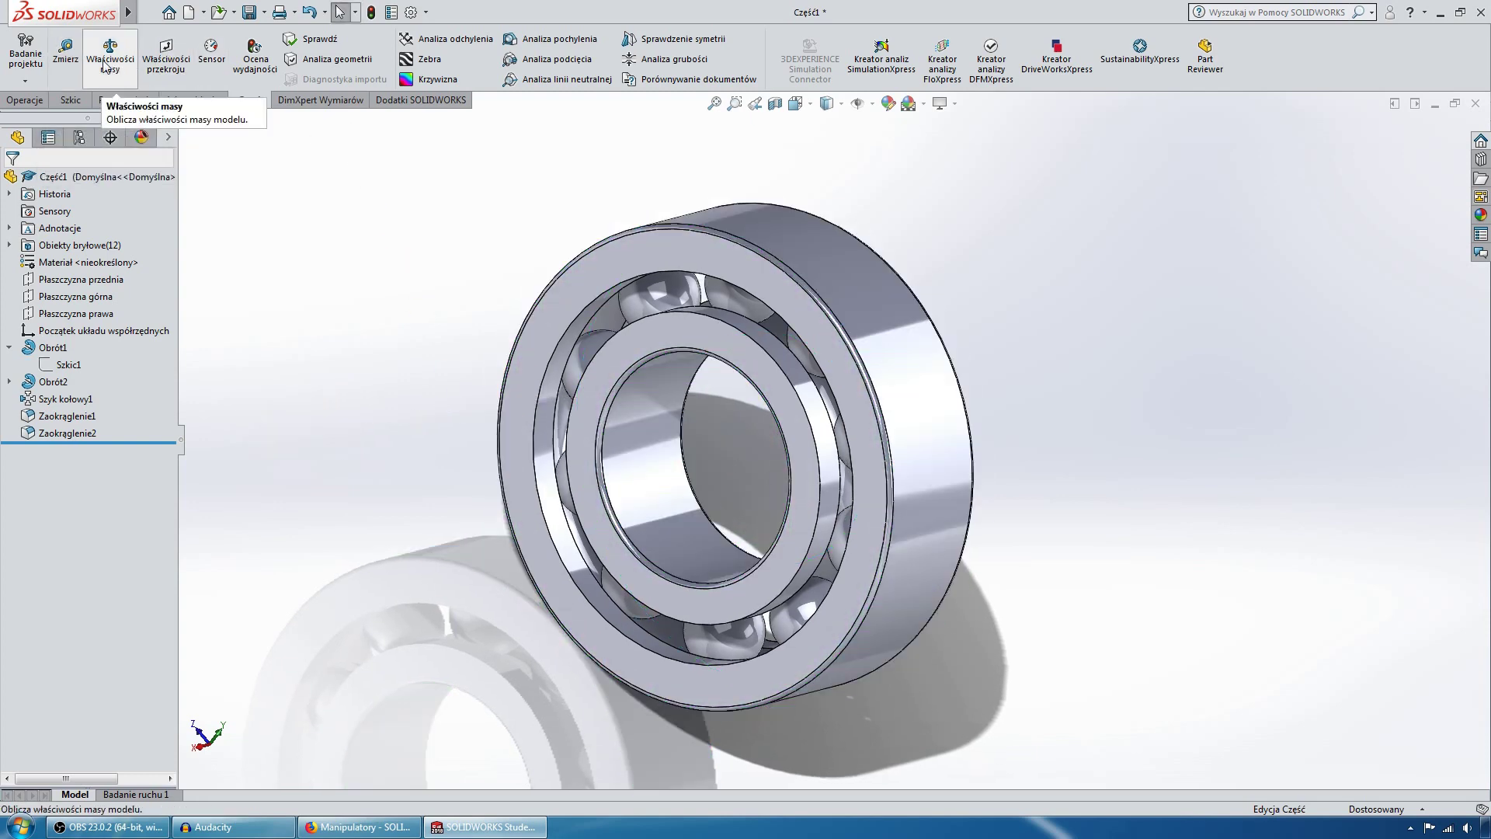
Step: Measure the 12 mm width between the ring's two side faces, then close Zmierz
{"action": "left_click", "coordinate": [65, 48]}
{"action": "left_click", "coordinate": [694, 253]}
{"action": "mouse_move", "coordinate": [695, 252]}
{"action": "middle_mouse_down"}
{"action": "mouse_move", "coordinate": [838, 267]}
{"action": "mouse_move", "coordinate": [986, 311]}
{"action": "middle_mouse_up"}
{"action": "left_click", "coordinate": [837, 268]}
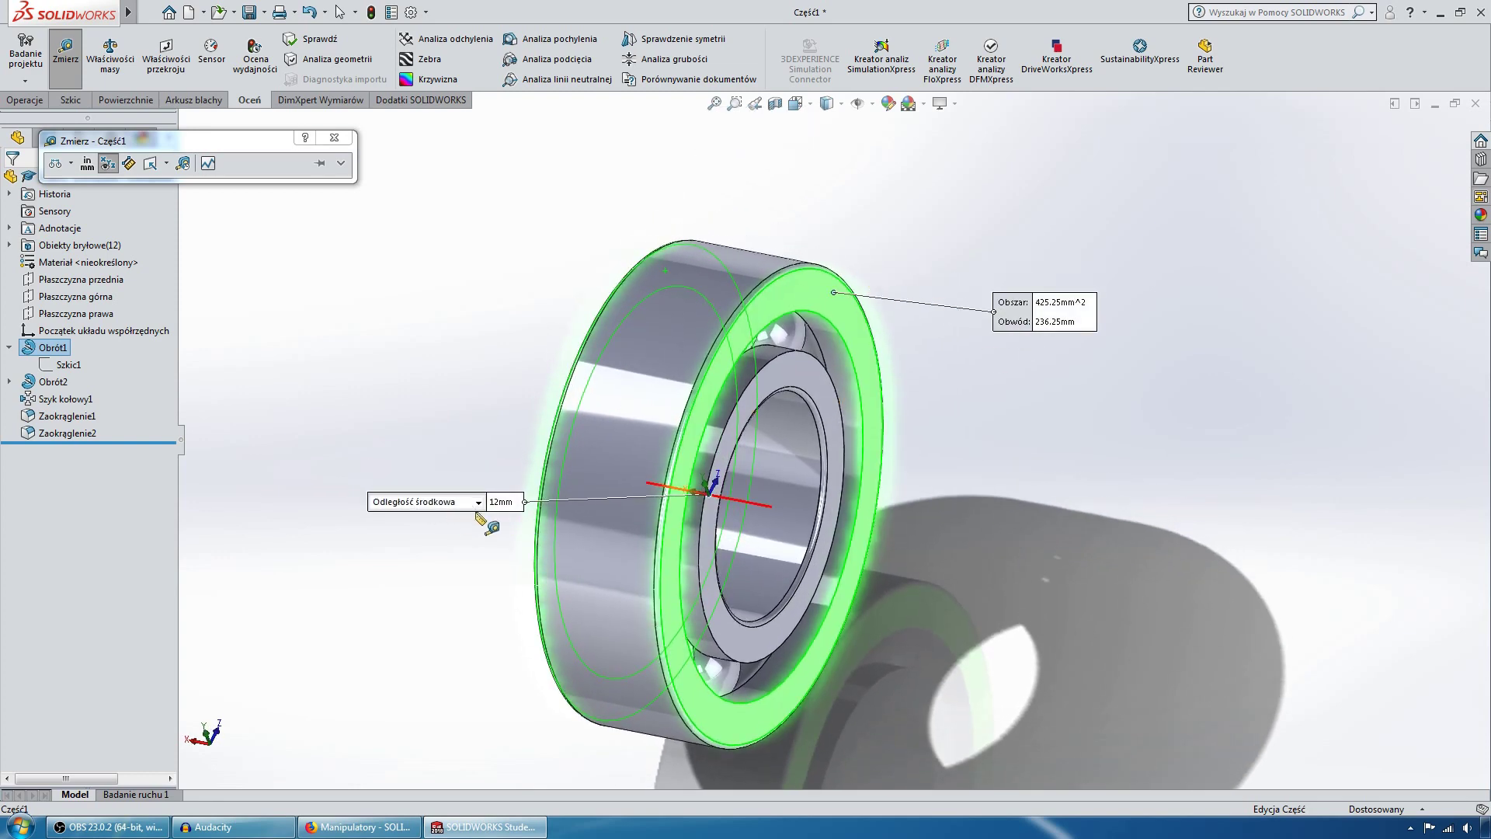
{"action": "mouse_move", "coordinate": [779, 468]}
{"action": "middle_mouse_down"}
{"action": "mouse_move", "coordinate": [353, 147]}
{"action": "mouse_move", "coordinate": [1014, 267]}
{"action": "mouse_move", "coordinate": [855, 416]}
{"action": "mouse_move", "coordinate": [872, 427]}
{"action": "mouse_move", "coordinate": [1307, 185]}
{"action": "mouse_move", "coordinate": [1171, 226]}
{"action": "middle_mouse_up"}
{"action": "left_click", "coordinate": [334, 137]}
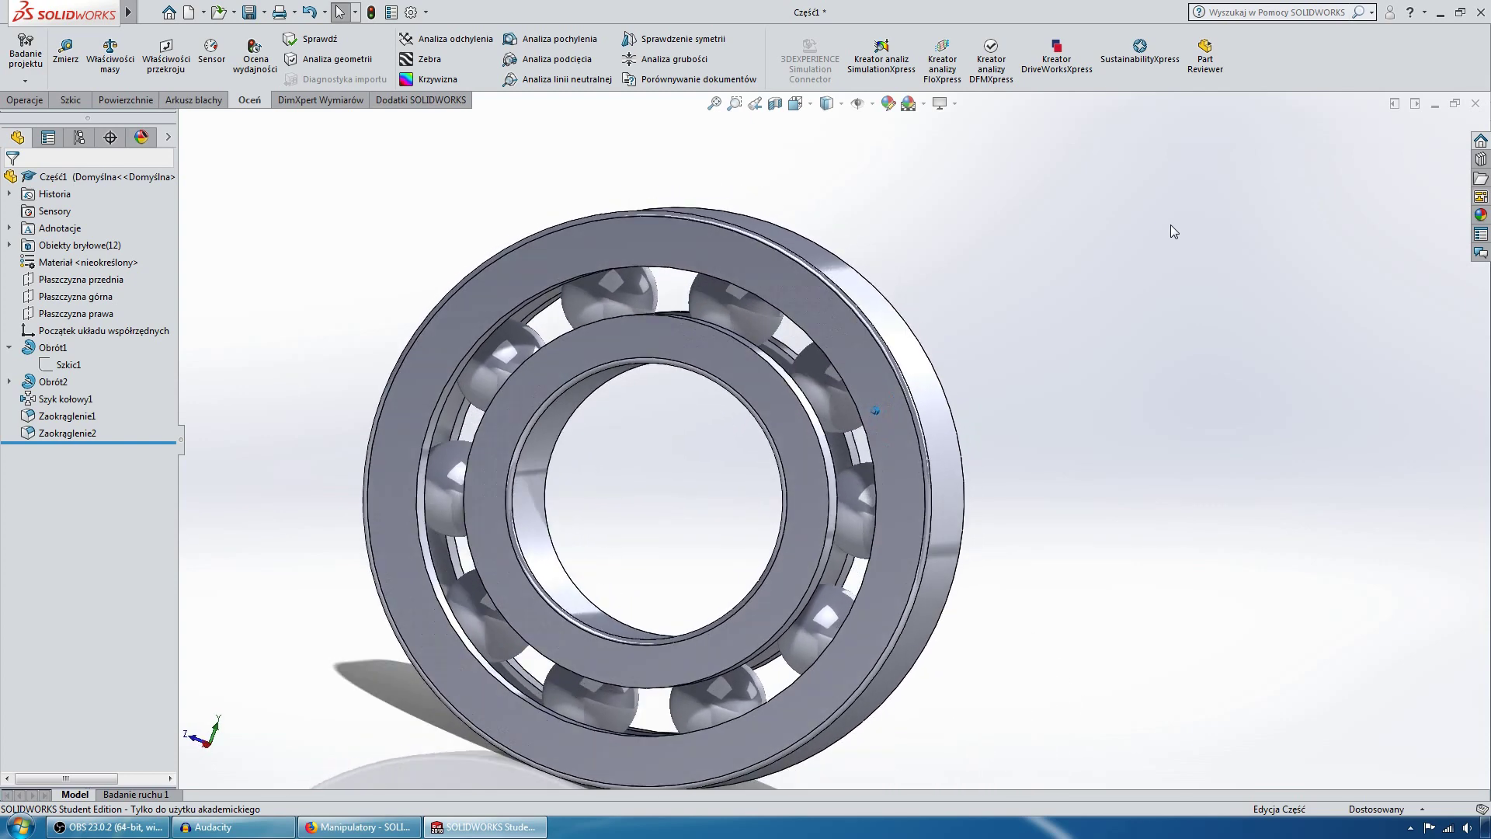
{"action": "middle_click_drag", "start_coordinate": [1171, 225], "coordinate": [1165, 264]}
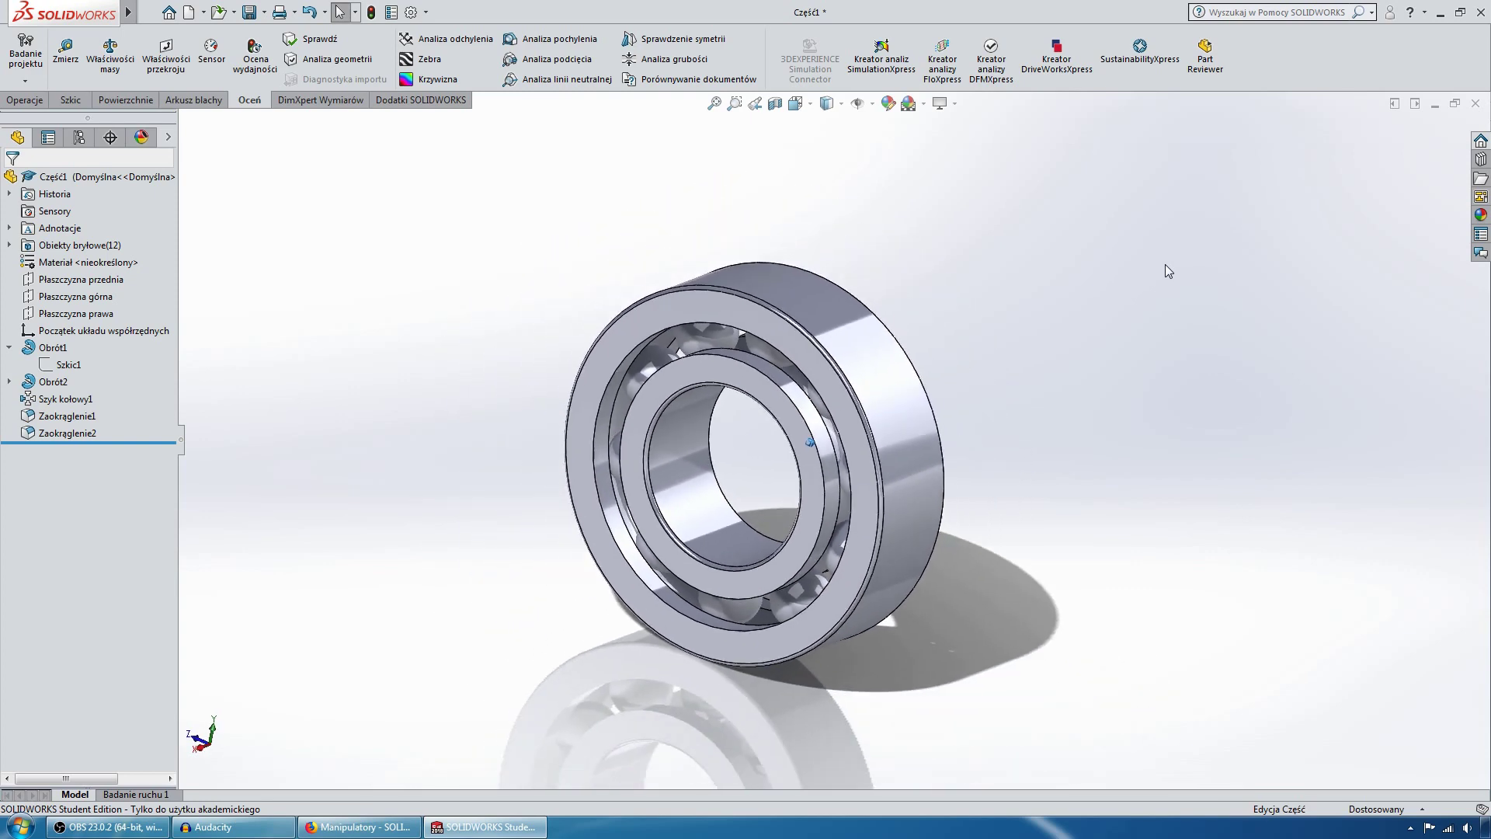